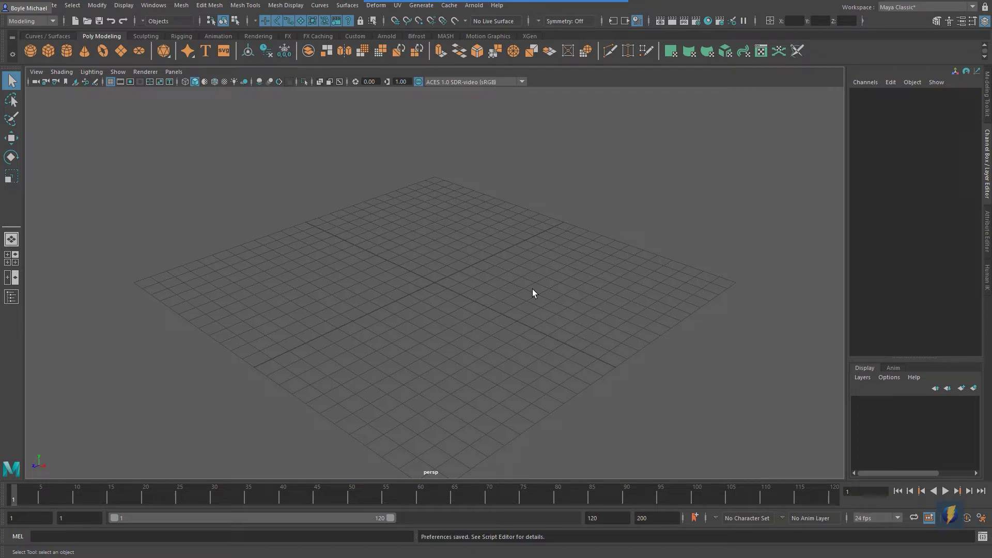
Step: Bring the Caustics project's sourceimages folder window in front of Maya
key("alt+Tab")
left_click(655, 278)
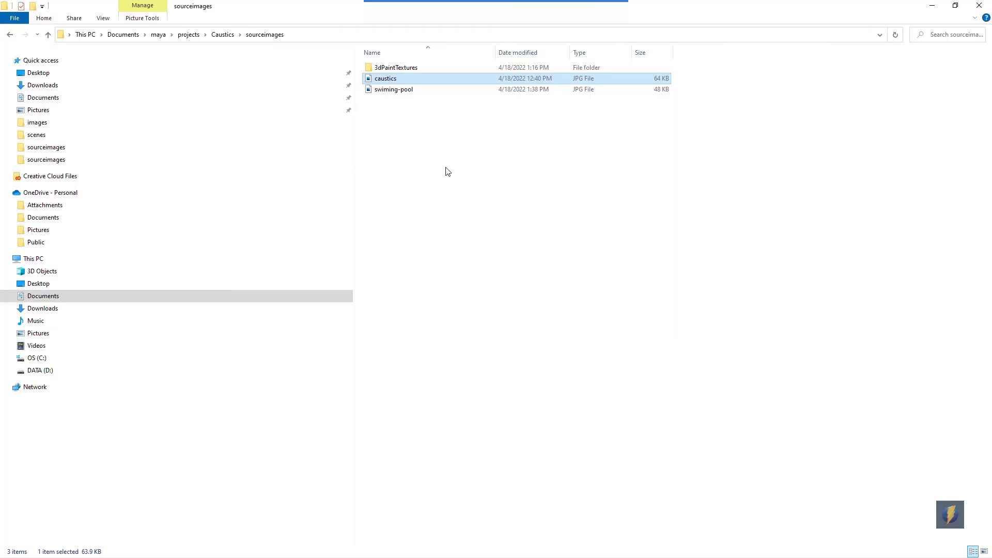
Step: Open the caustics reference image in Windows Photos
right_click(384, 80)
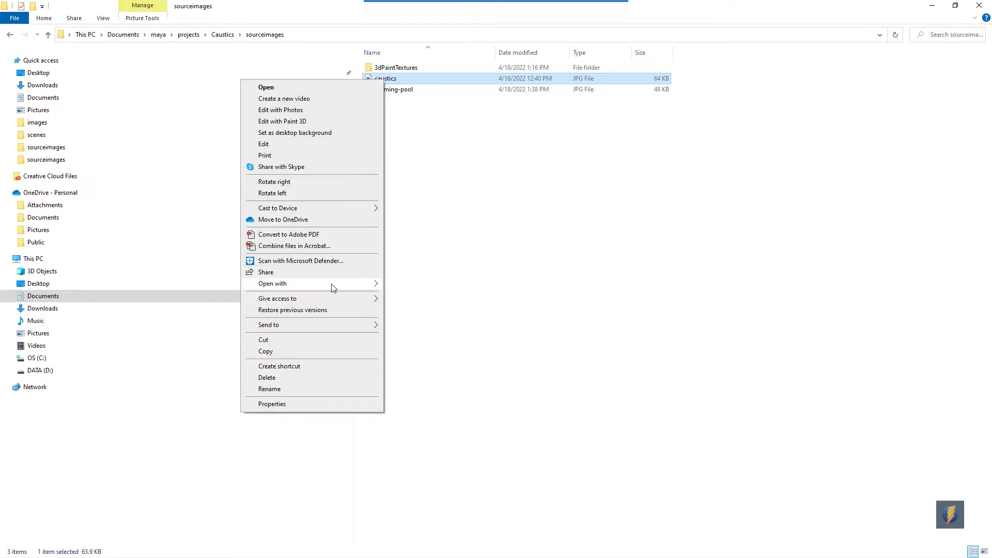
mouse_move(333, 285)
left_click(408, 319)
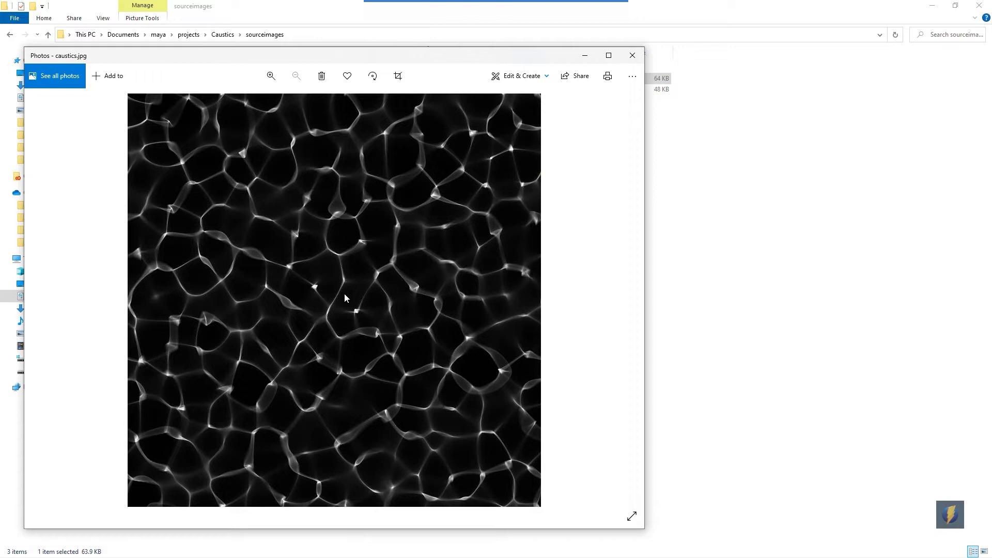
Step: Advance to the swiming-pool image, zoom in on it, then return to Maya
key("Right")
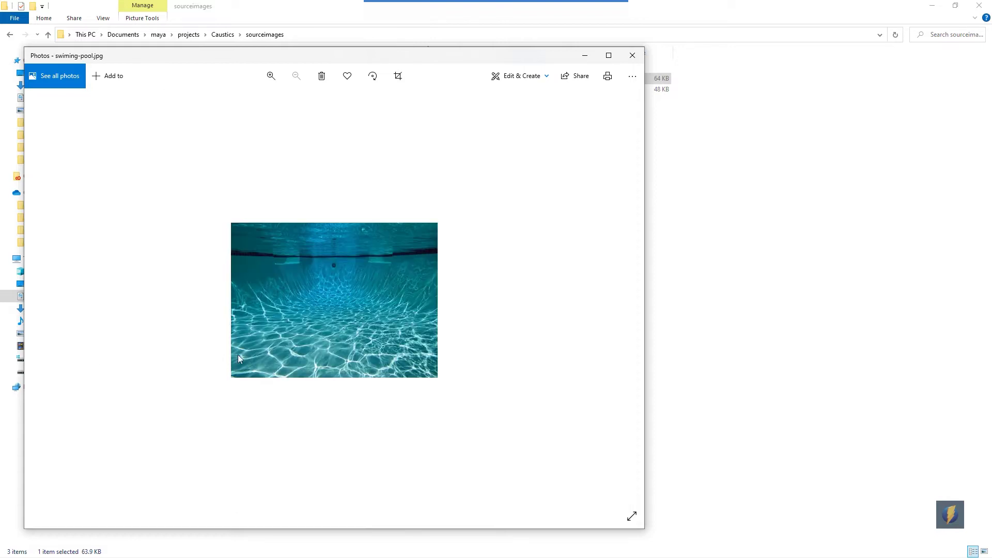
scroll(329, 324, "up", 3)
scroll(328, 326, "up", 1)
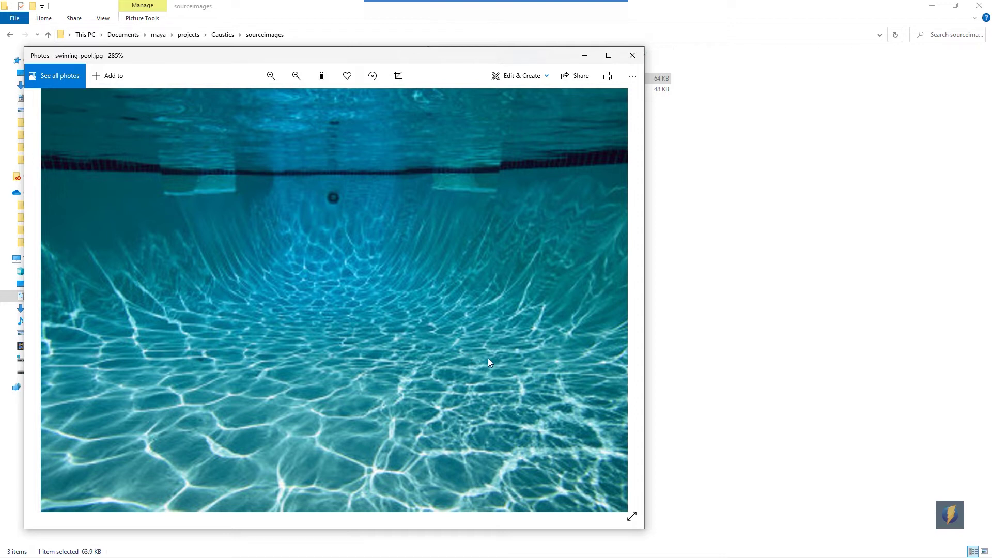
key("alt+Tab")
key("alt+Tab")
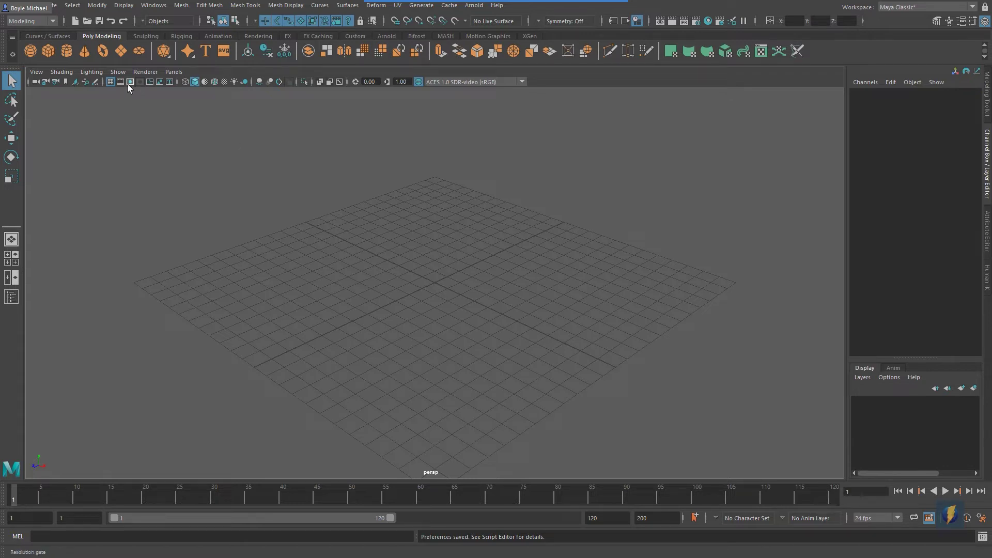
Step: Create a polygon plane and scale it to 24 on X, Y and Z
left_click(121, 52)
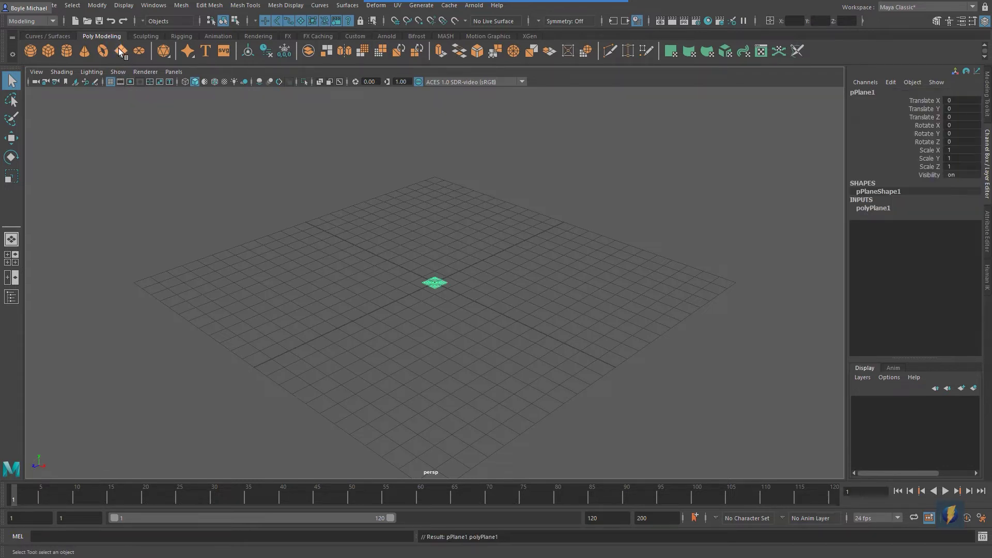
left_click_drag(960, 150, 961, 166)
type("24")
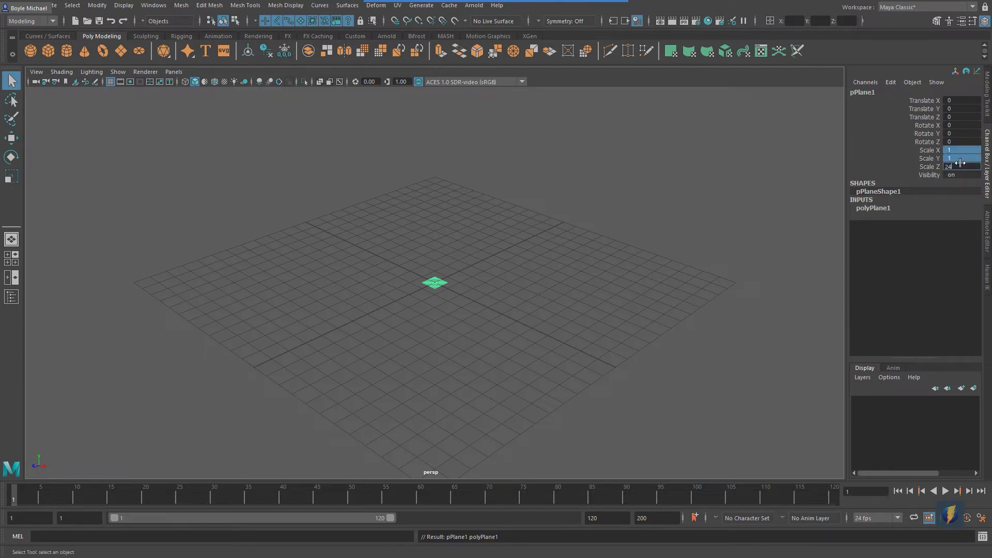
key("Return")
Step: Raise the plane's Subdivisions Width and Height from 10 to 50
left_click_drag(634, 208, 589, 204, "alt")
left_click(873, 208)
left_click_drag(928, 232, 917, 241)
middle_click_drag(569, 198, 795, 193)
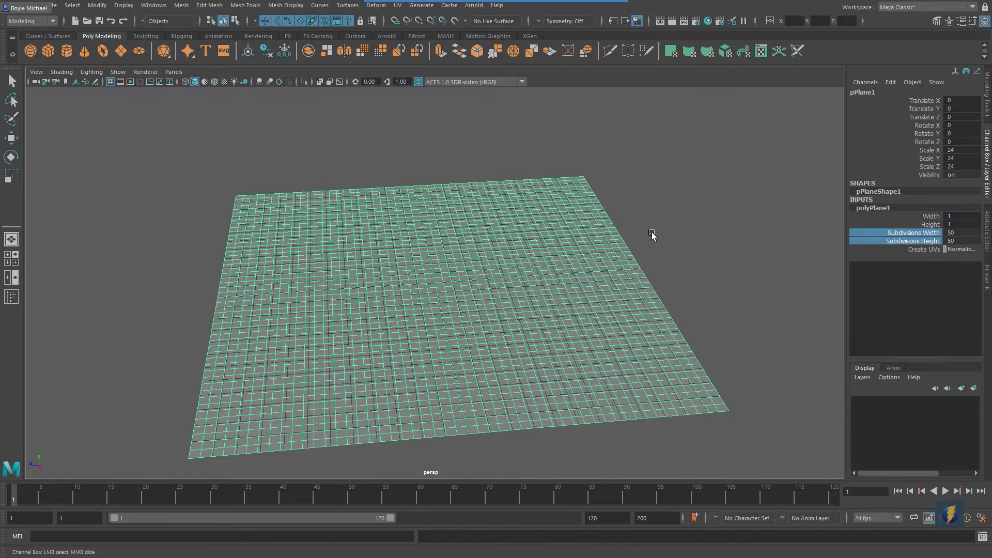
scroll(652, 235, "down", 2)
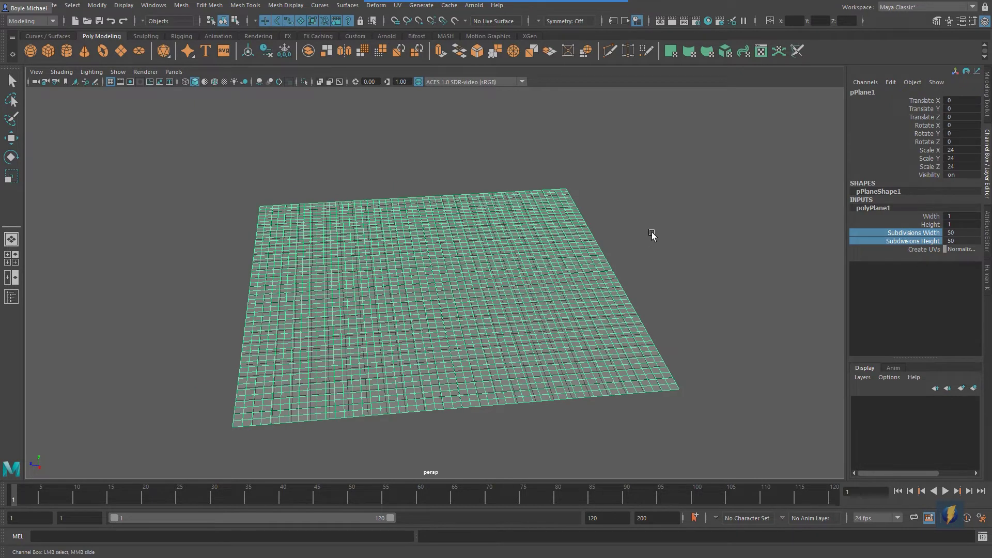
Step: Create a new camera from the hotbox's Create > Cameras menu
key("space")
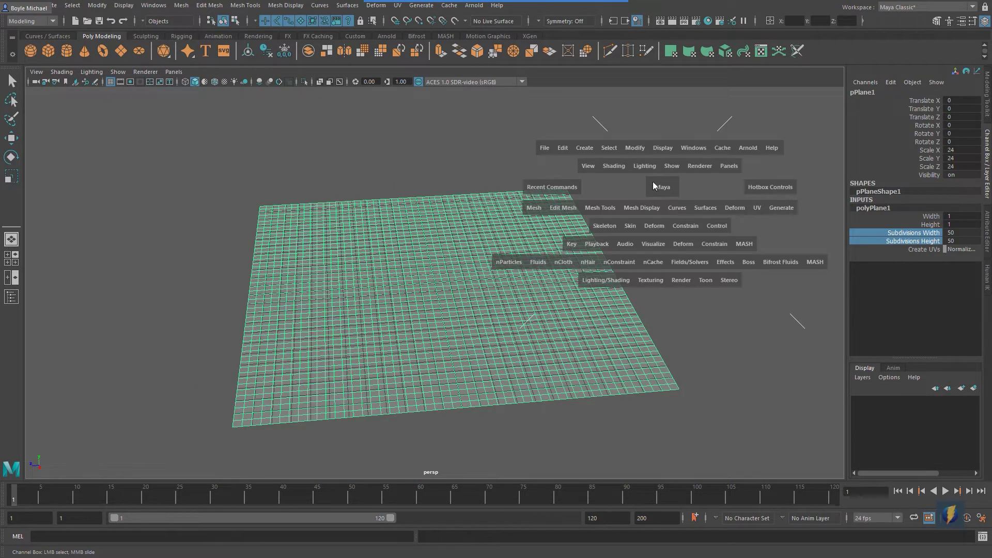
left_click(586, 149)
mouse_move(602, 218)
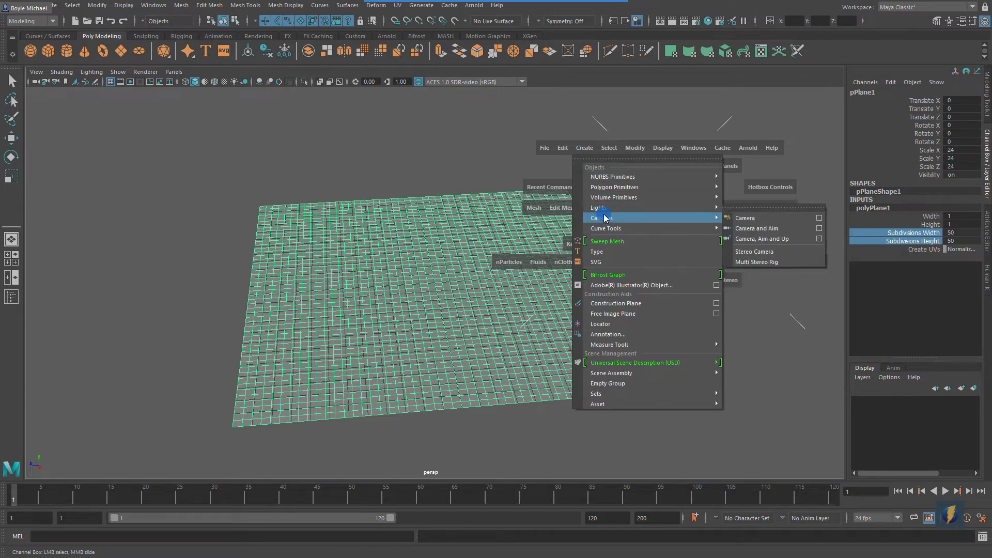
left_click(746, 218)
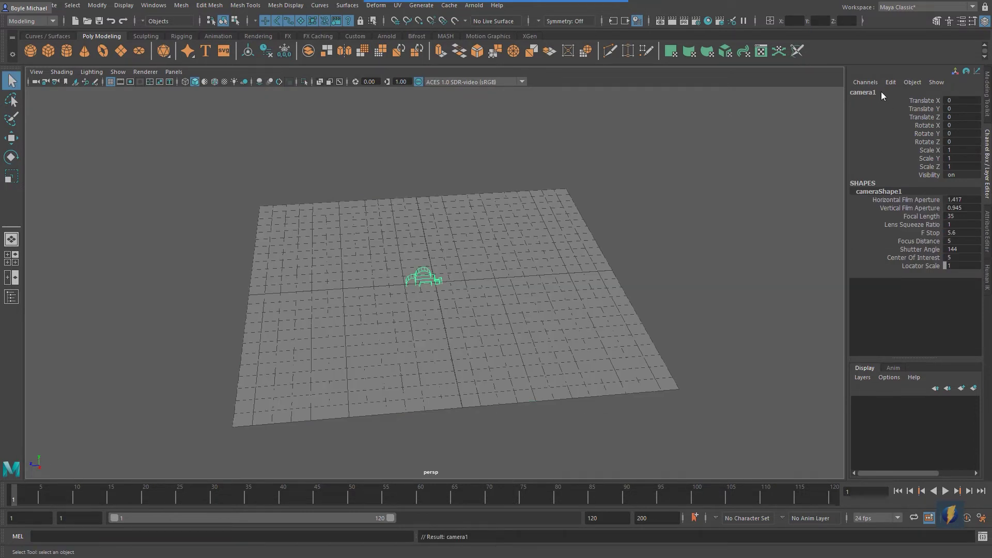
Step: Rename the camera to MyCamera and switch to the four-view layout
left_click(881, 92)
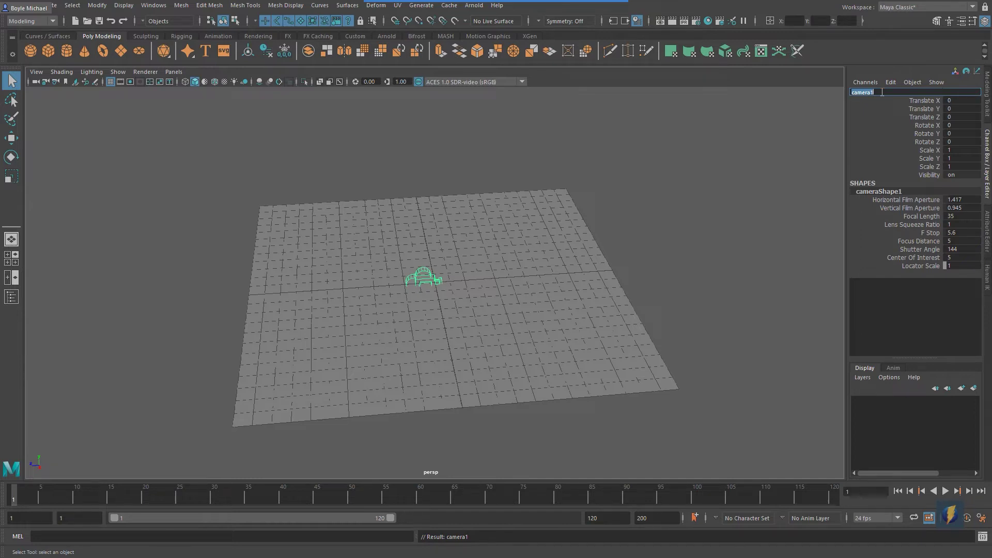
type("MyCamera")
key("Return")
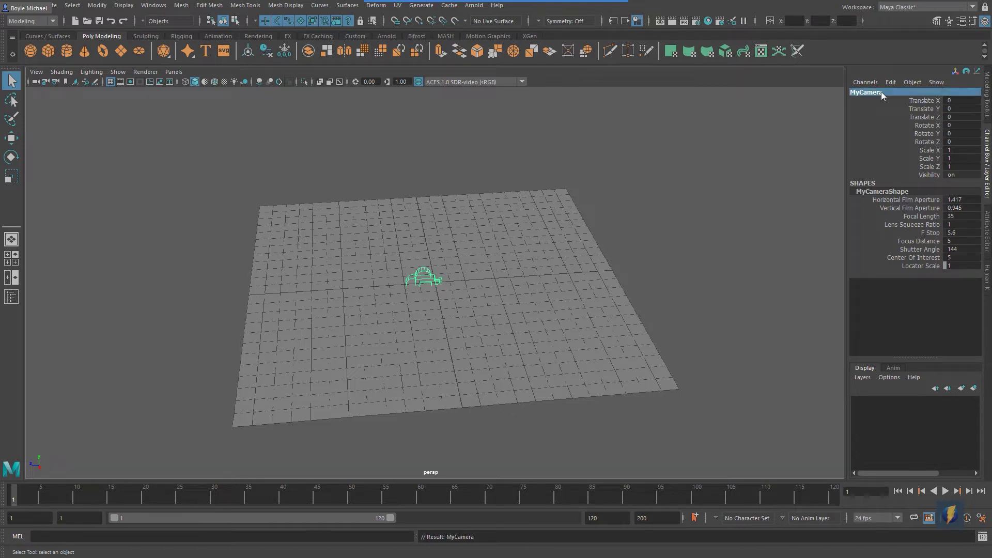
key("space")
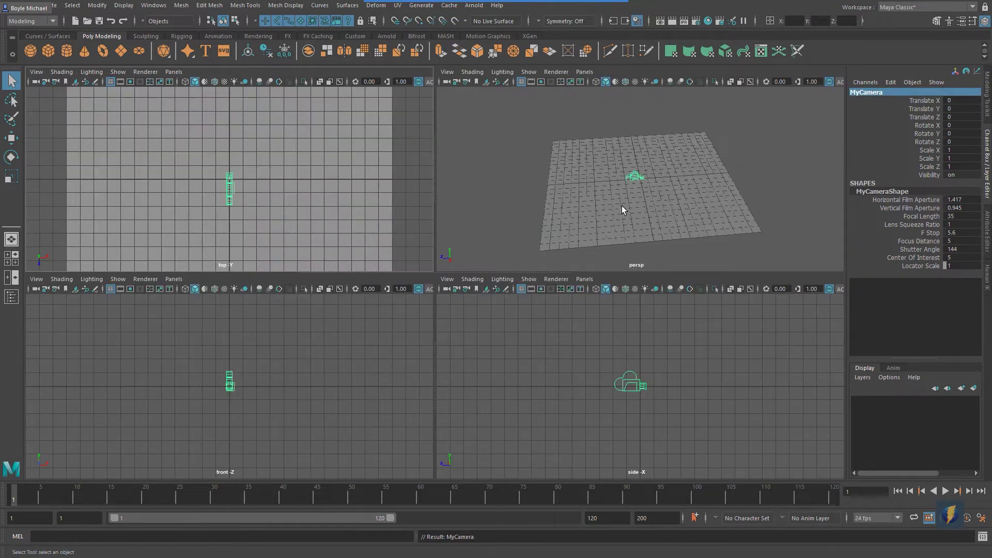
Step: Make the top-left panel look through MyCamera
left_click(174, 72)
mouse_move(185, 85)
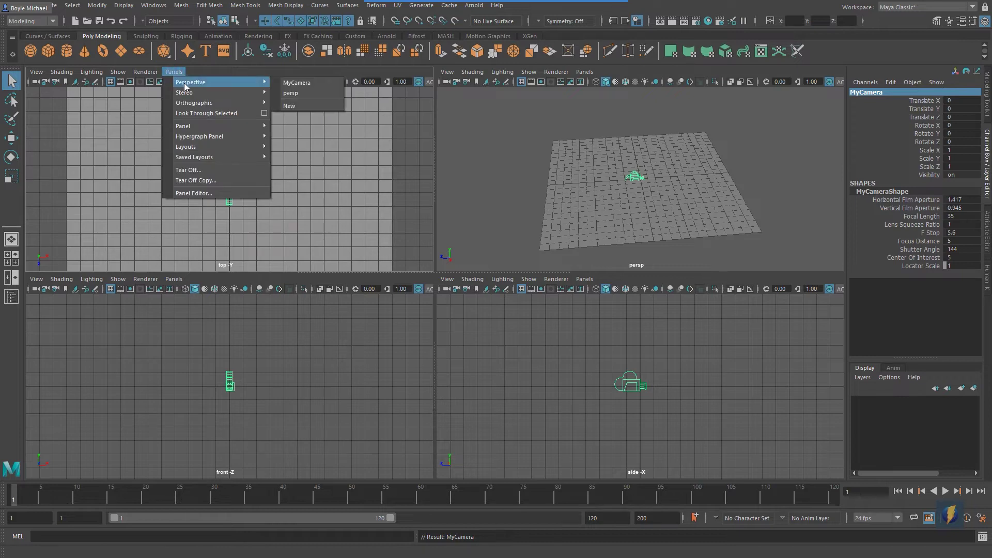
left_click(290, 84)
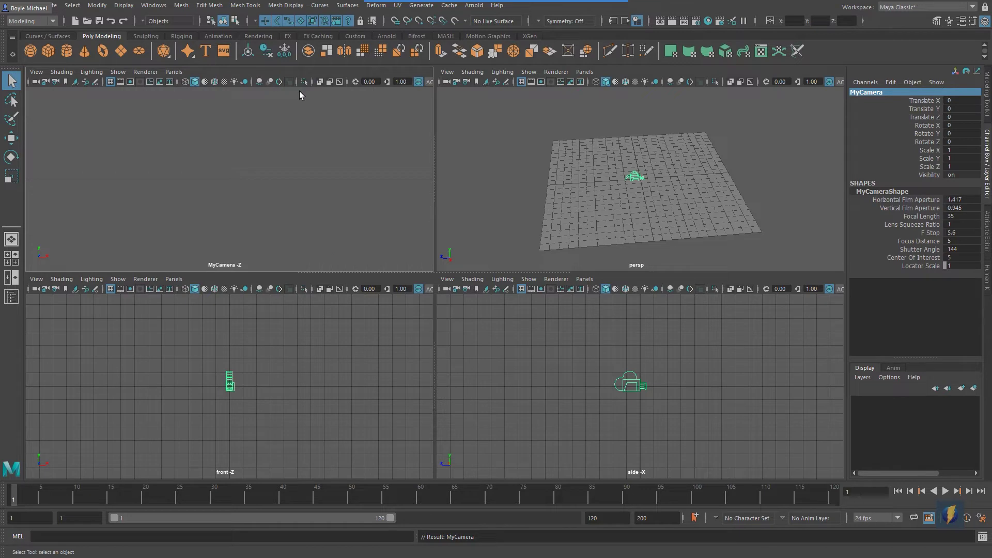
Step: Tumble and dolly MyCamera back to Y 10.998, Z 21.892, tilted -24° over the plane
left_click_drag(248, 155, 309, 166, "alt")
right_click_drag(309, 166, 178, 171, "alt")
right_click_drag(273, 181, 223, 179, "alt")
left_click_drag(224, 179, 208, 196, "alt")
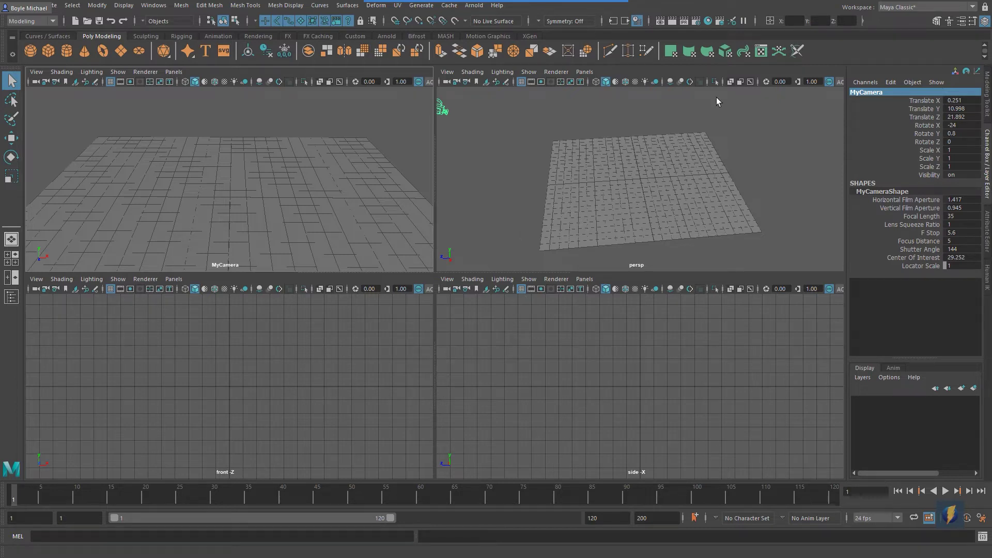
Step: Set the render image size preset to HD_720 (1280x720)
left_click(696, 21)
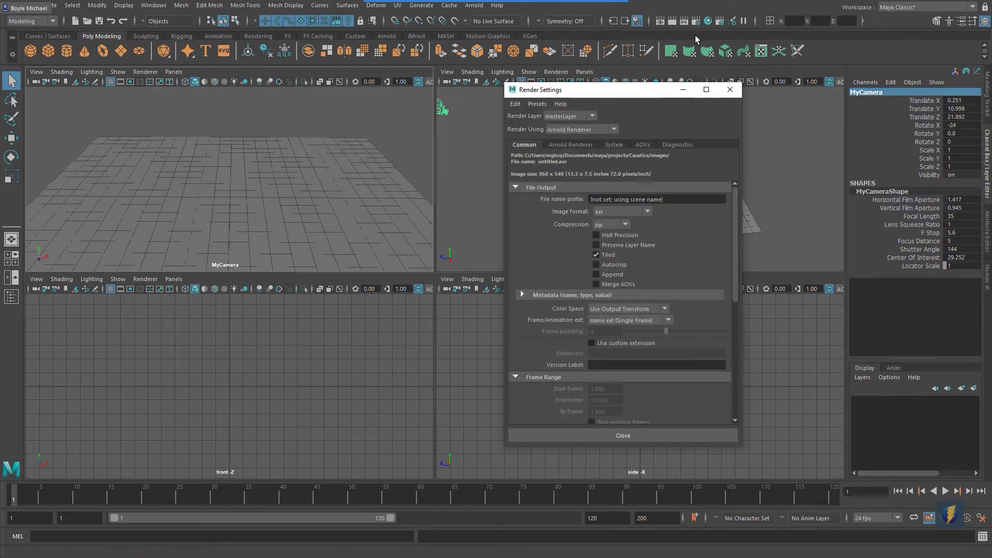
scroll(666, 284, "down", 3)
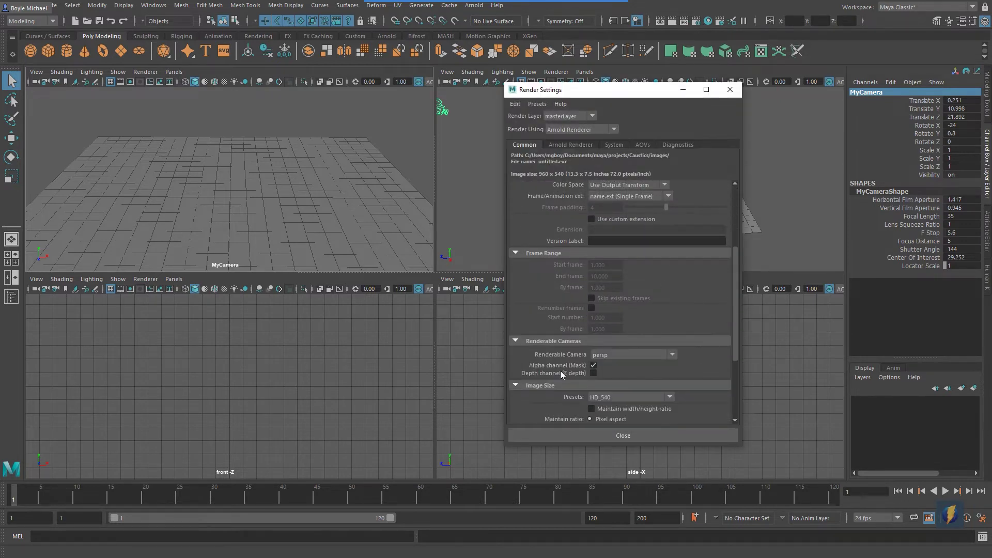
scroll(604, 352, "down", 3)
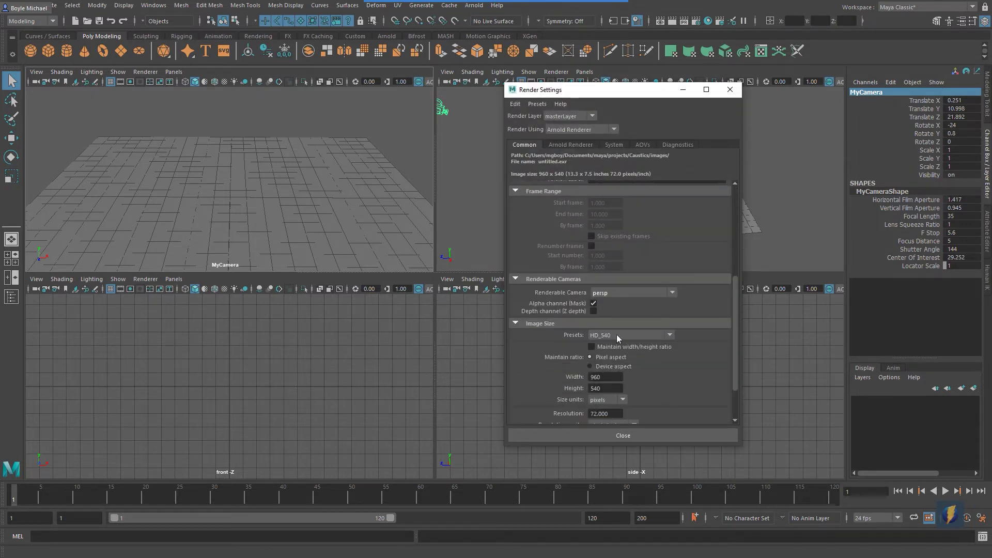
left_click(669, 336)
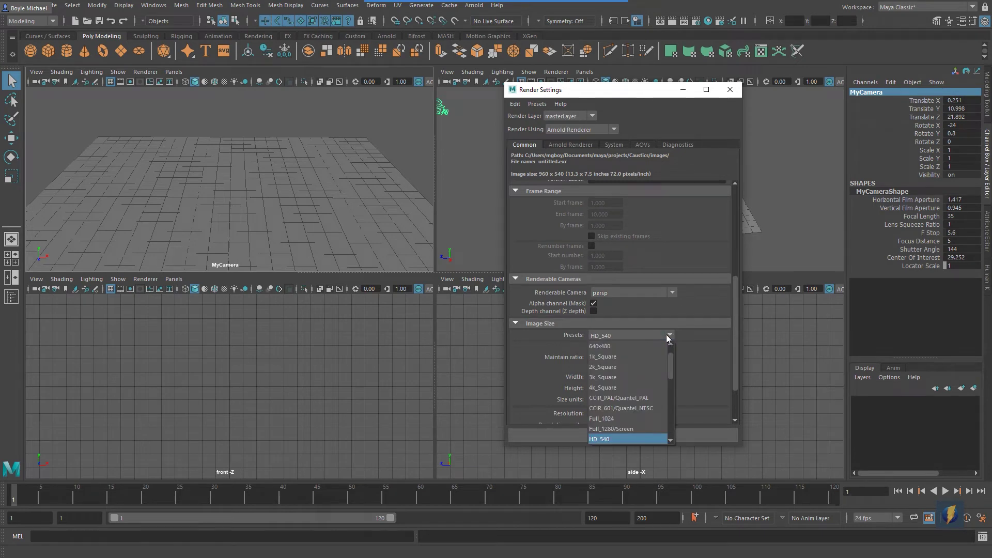
scroll(650, 345, "down", 1)
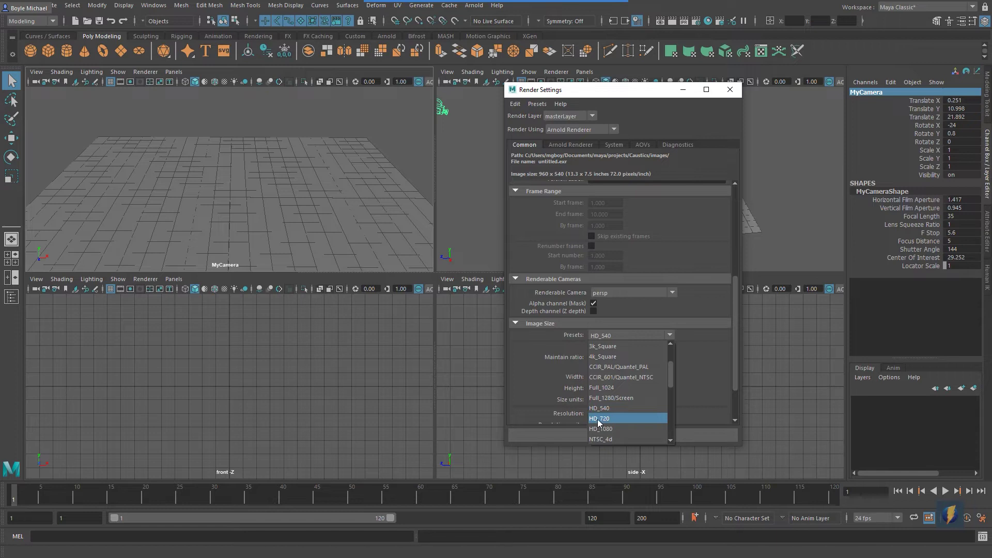
left_click(614, 420)
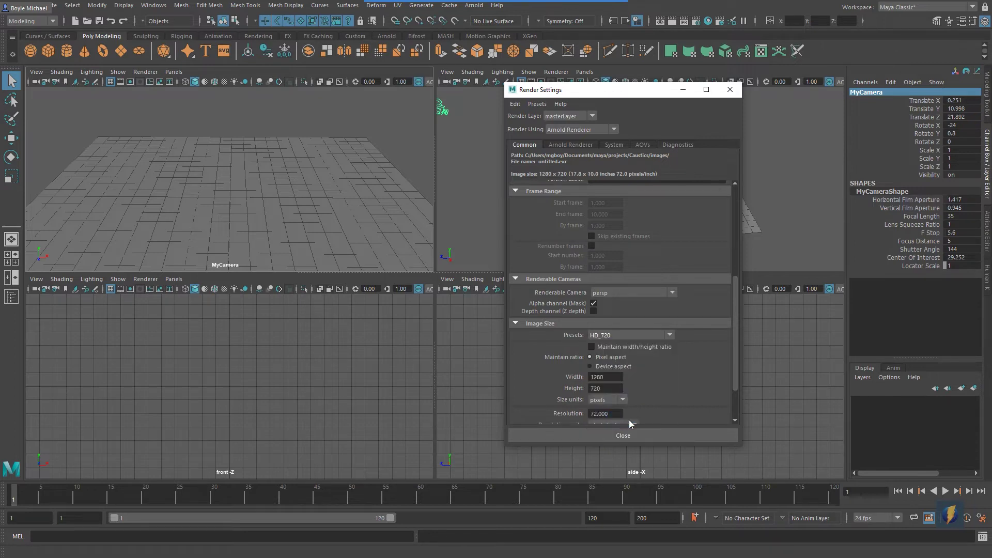
scroll(655, 289, "down", 2)
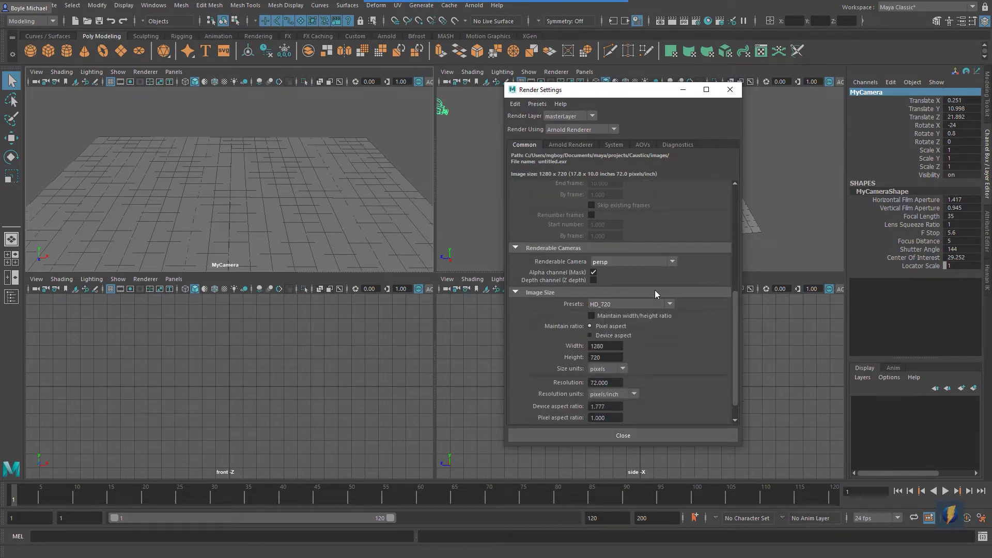
scroll(656, 291, "up", 3)
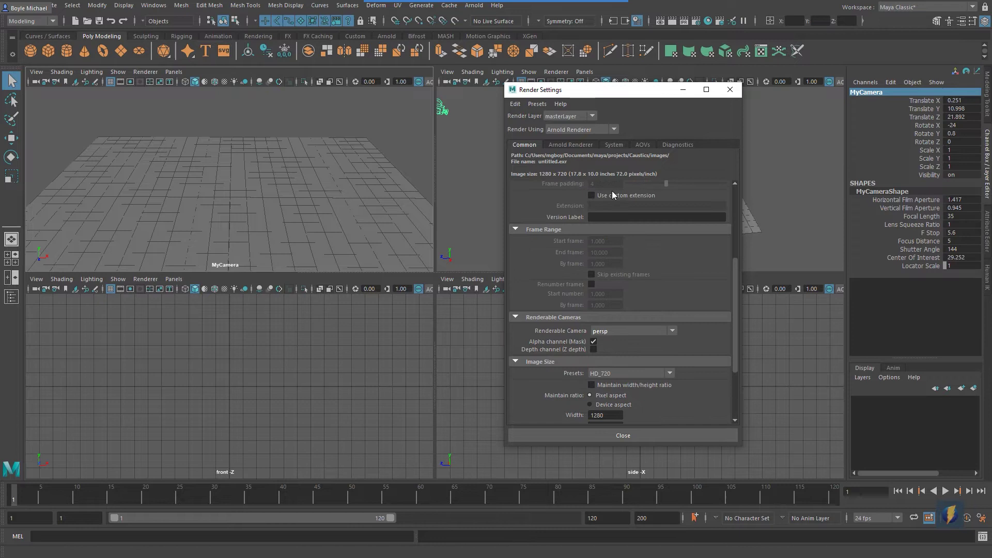
Step: Switch the renderer to Maya Software with Production quality anti-aliasing, then close Render Settings
left_click(613, 129)
left_click(593, 140)
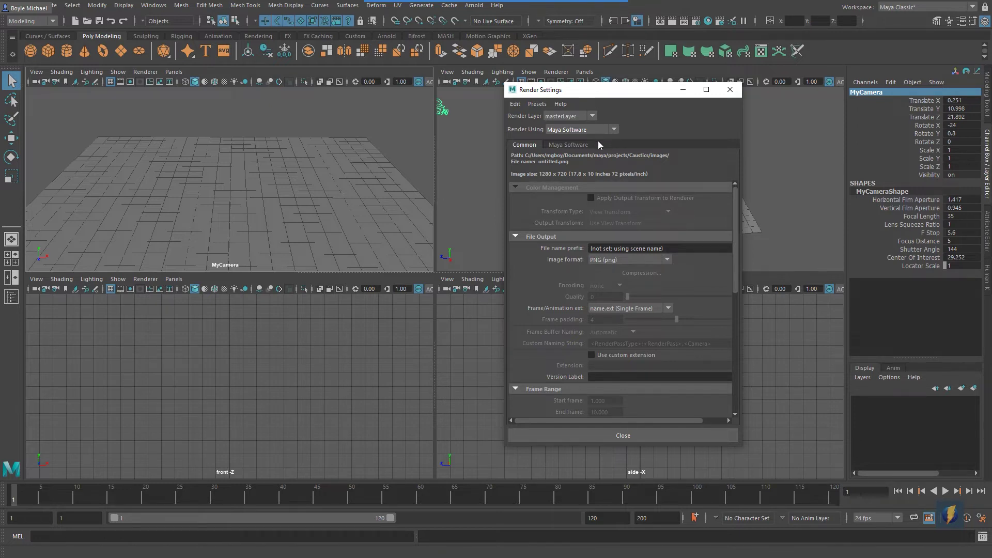
left_click(575, 146)
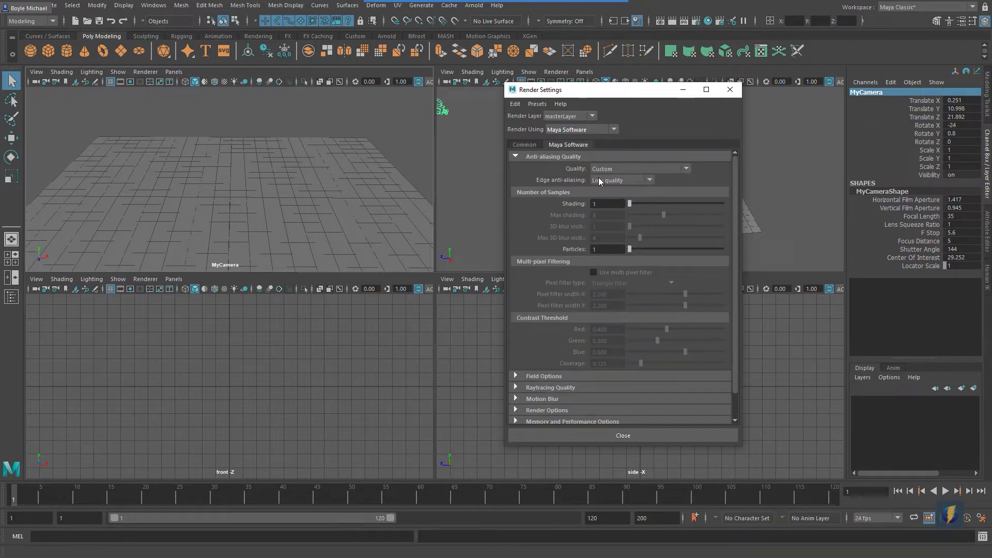
left_click(684, 169)
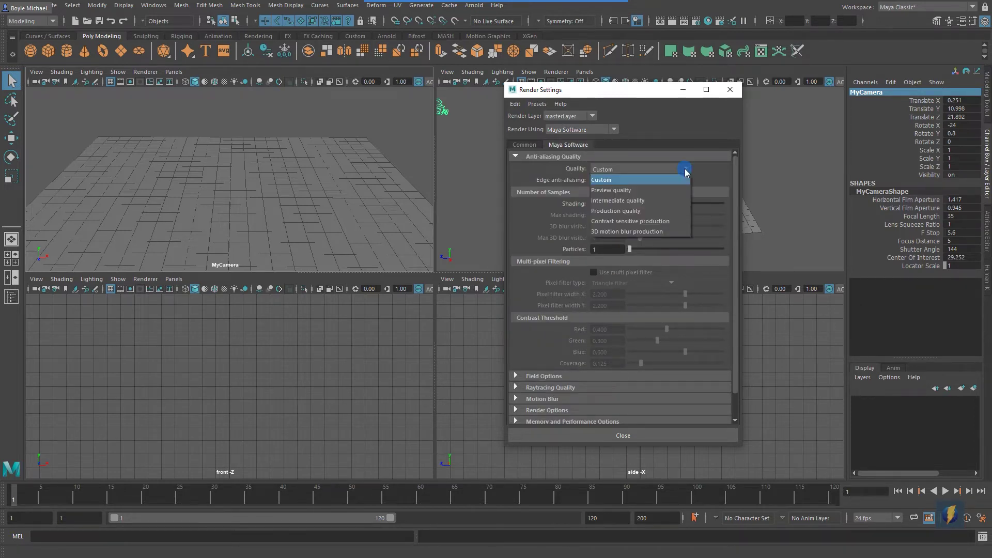
left_click(643, 211)
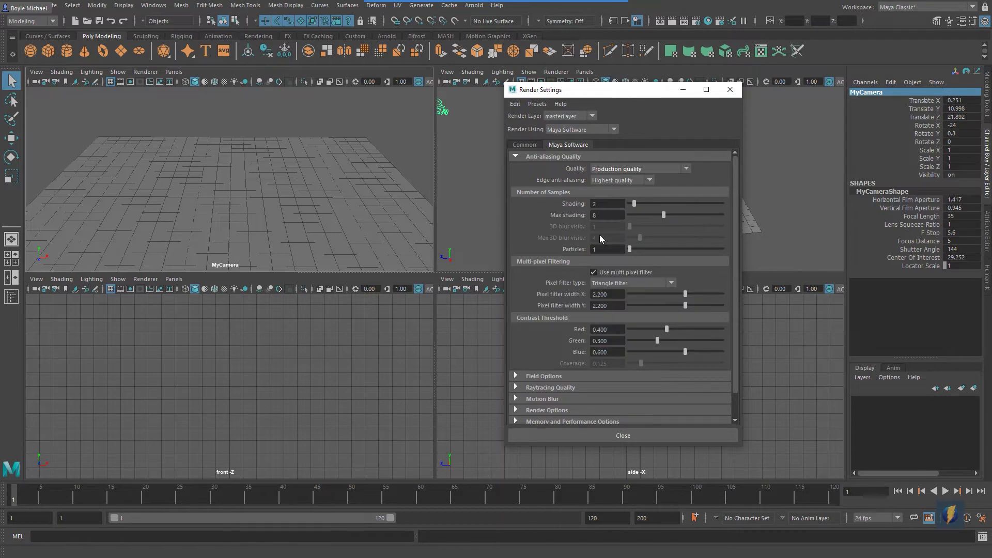
left_click(523, 146)
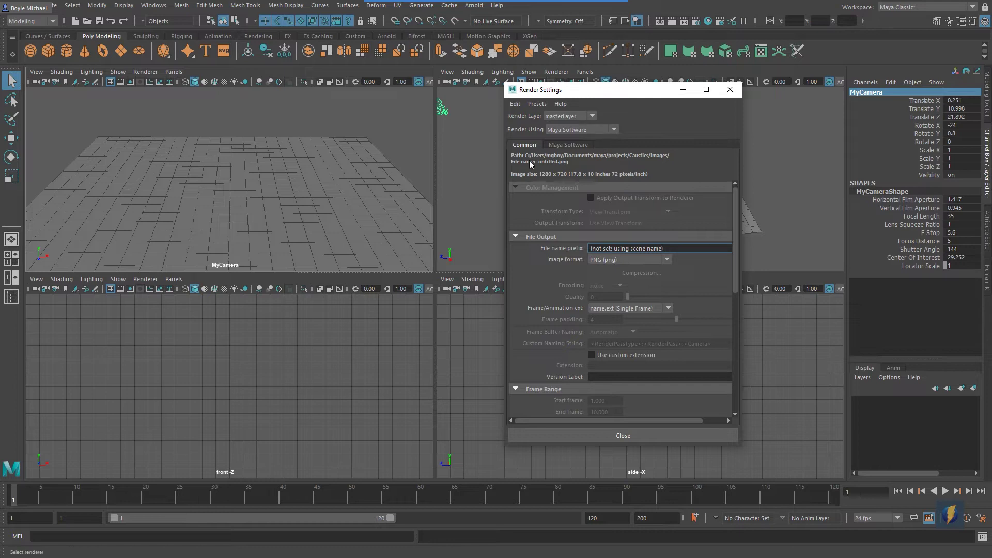
left_click(618, 438)
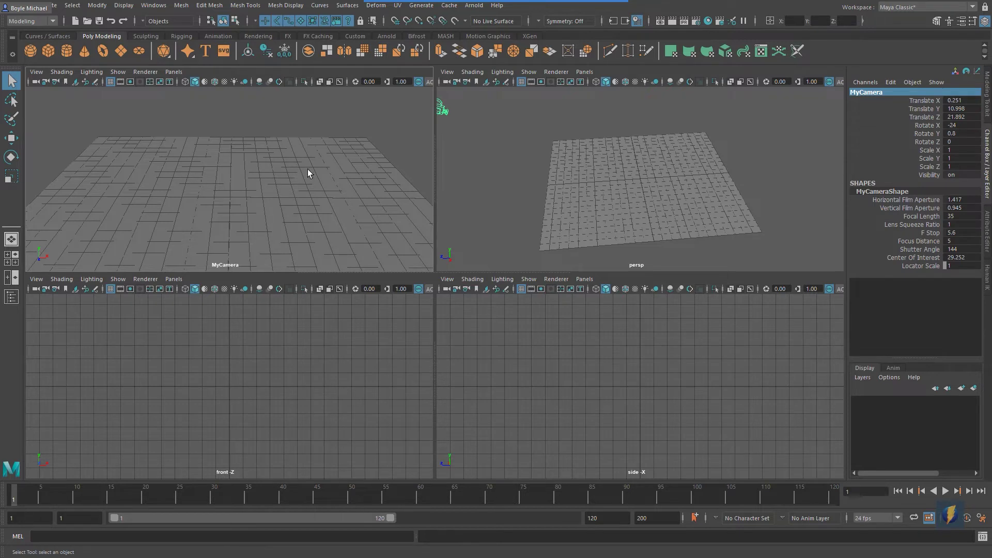
Step: Maximize the MyCamera view and turn on its resolution gate showing the 1280x720 frame
key("space")
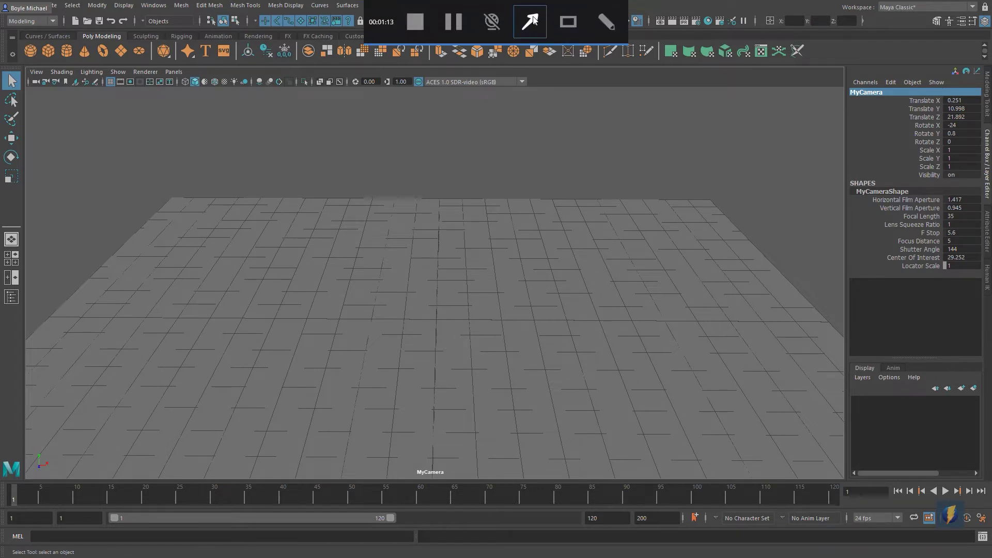
left_click(239, 331)
mouse_move(238, 331)
left_mouse_down()
mouse_move(126, 132)
mouse_move(132, 85)
left_mouse_up()
left_click(131, 82)
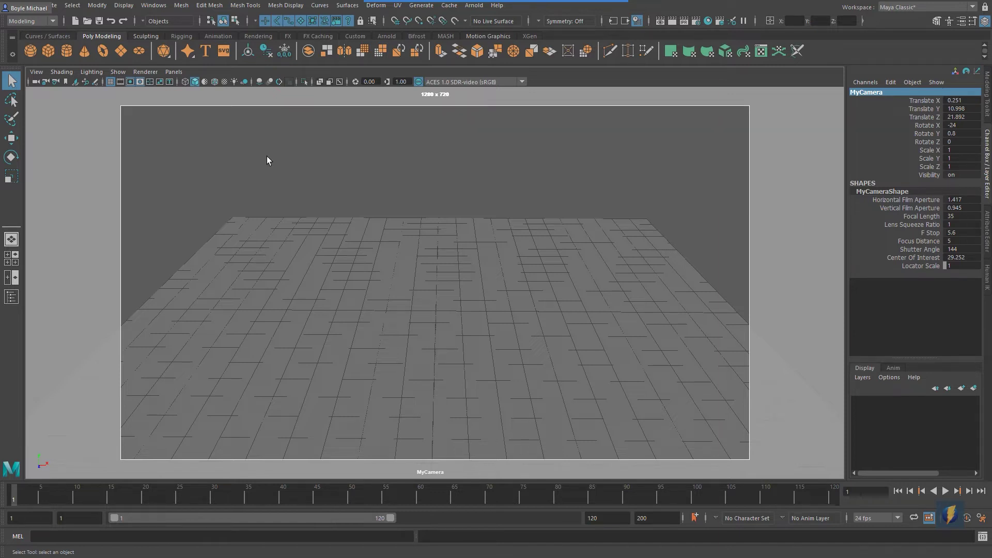
Step: Bring BigFish.ma from the Content Browser's Animals examples into the scene, then close the browser
left_click(155, 6)
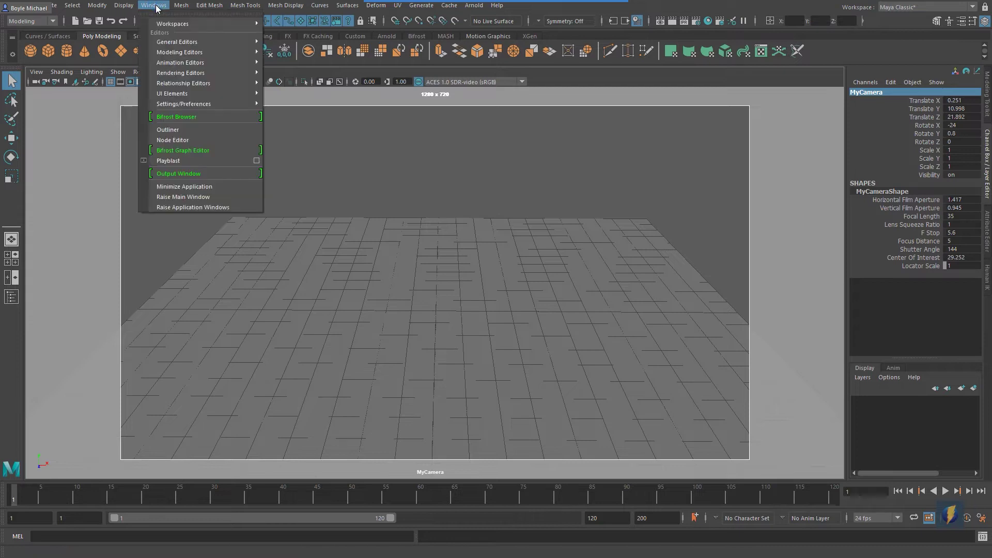
mouse_move(164, 41)
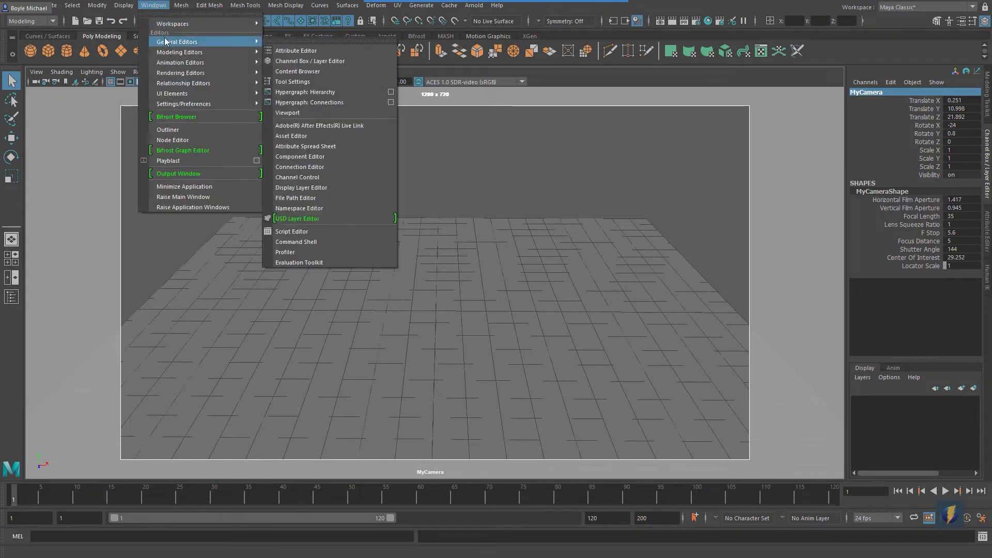
left_click(319, 69)
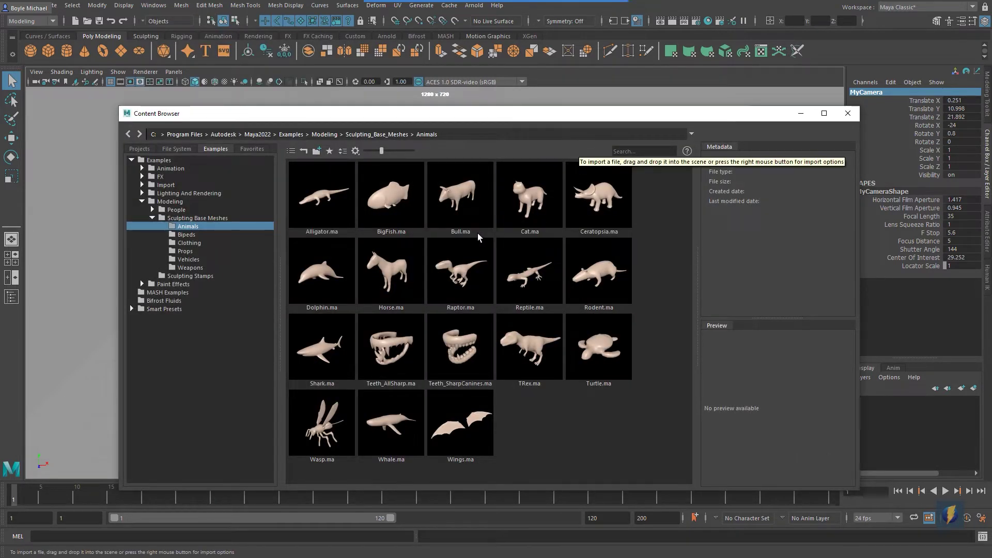
left_click(386, 201)
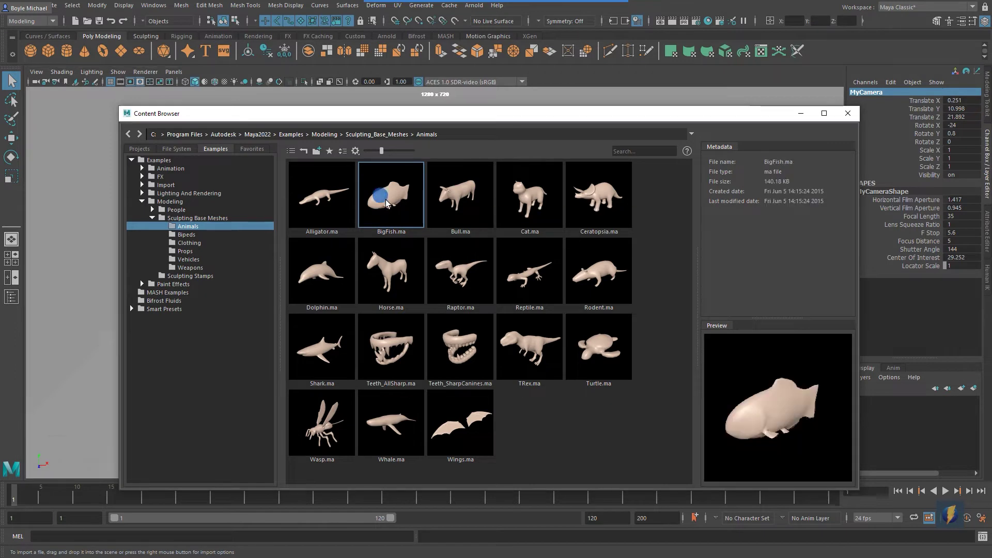
left_click(847, 113)
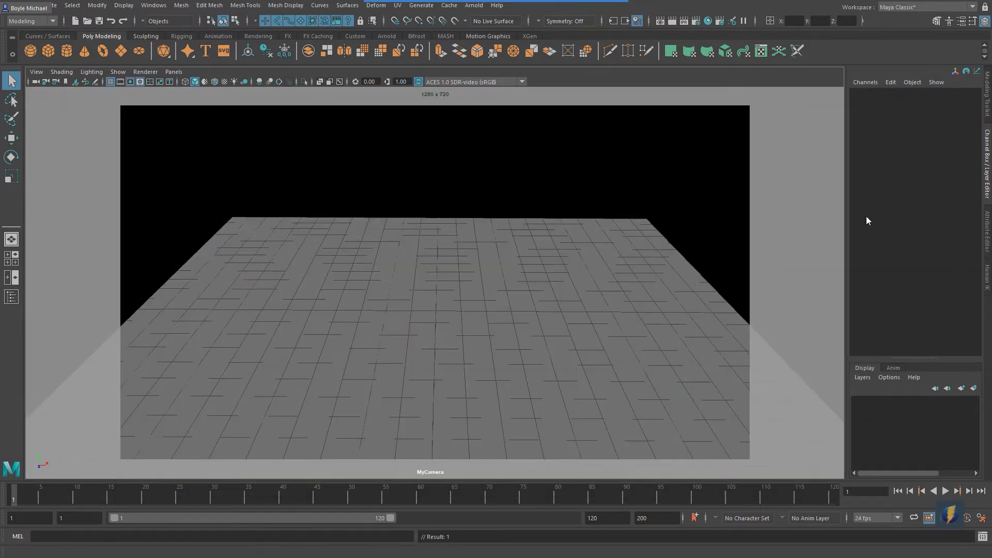
Step: Select the fish in the four-view layout and scale it down uniformly
key("space")
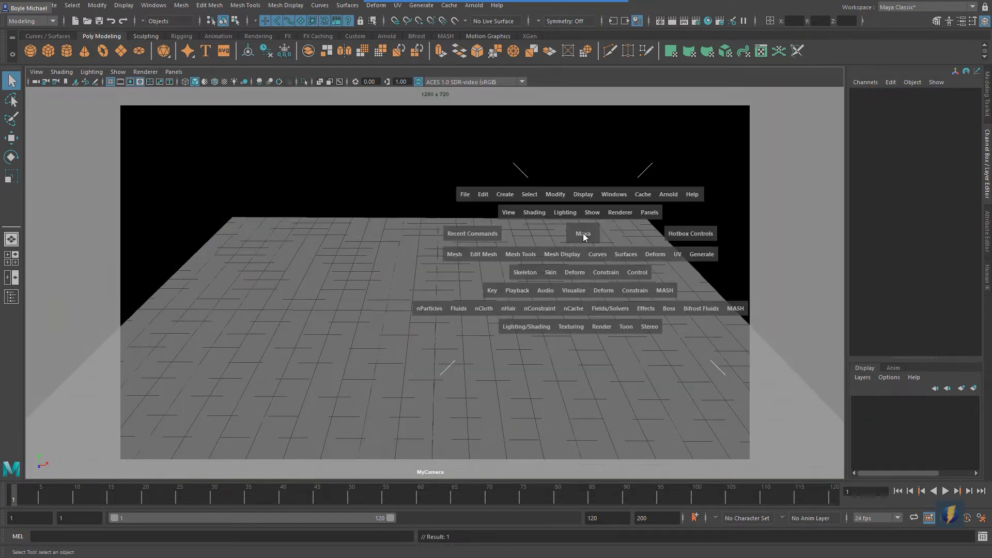
key("a")
left_click(654, 175)
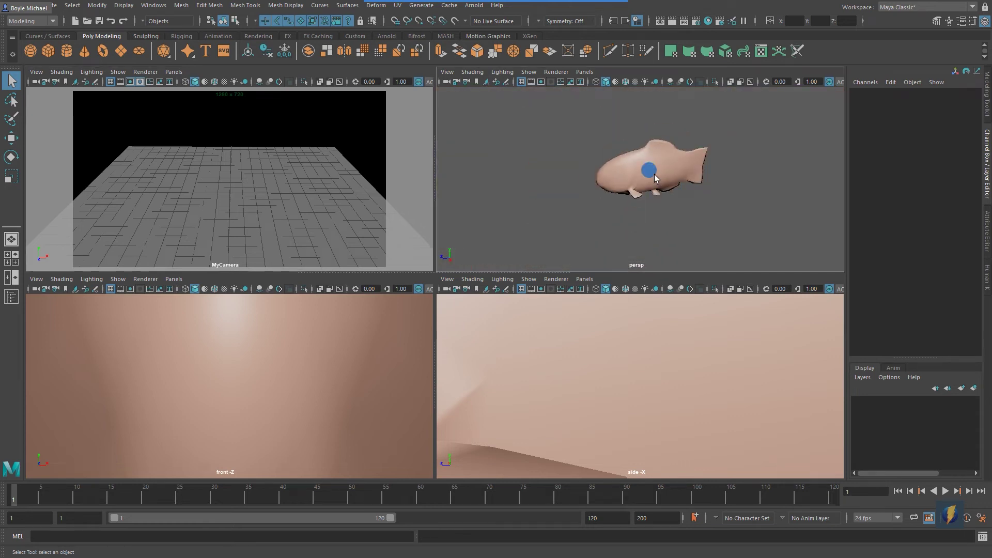
key("r")
left_click_drag(641, 180, 570, 180)
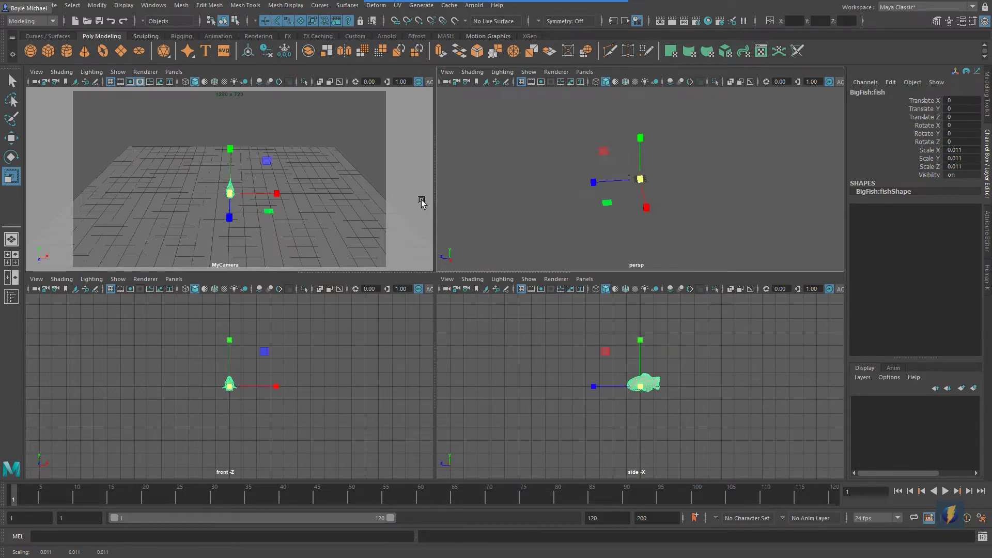
Step: Undo a trial rotation and freeze the fish's transformations so its scale reads 1
key("space")
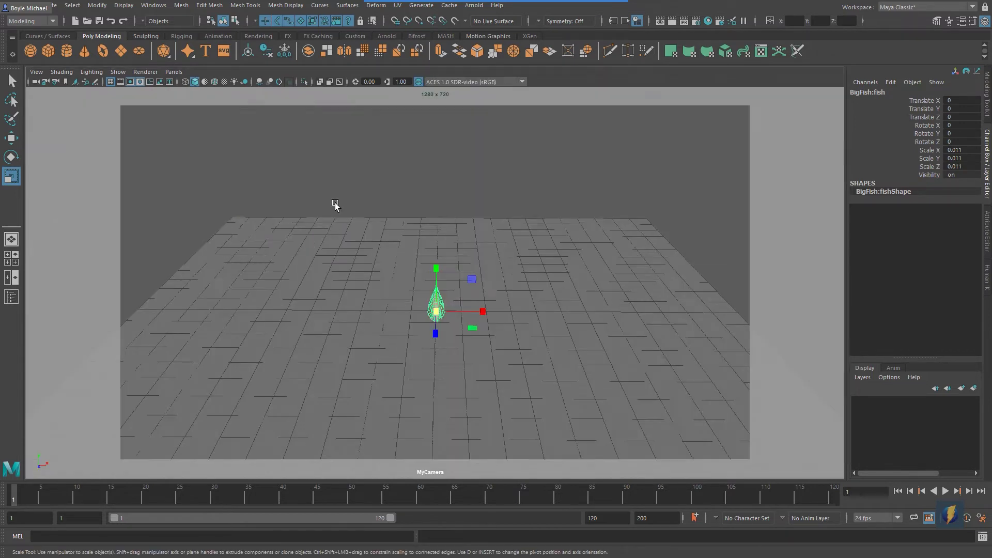
key("e")
left_click_drag(471, 328, 404, 324)
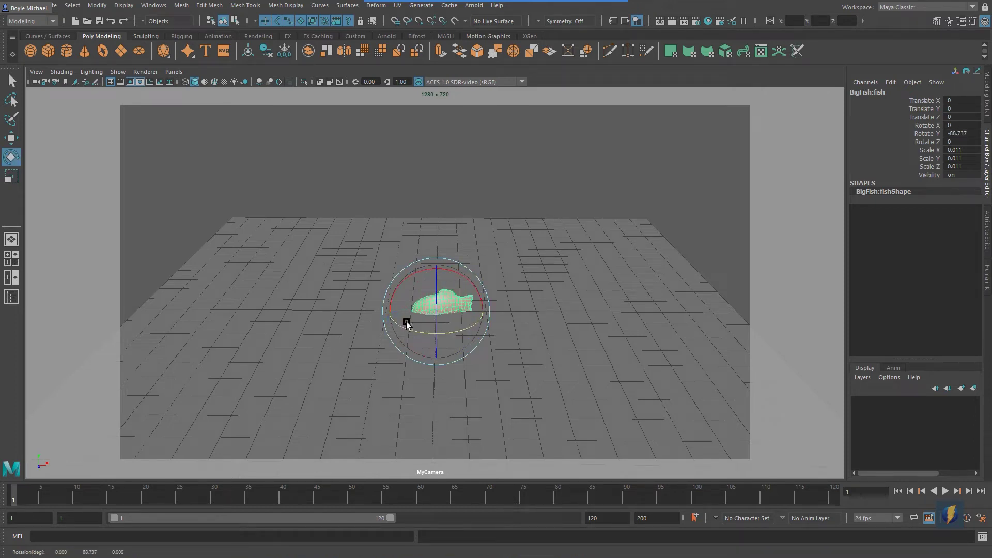
key("ctrl+z")
key("w")
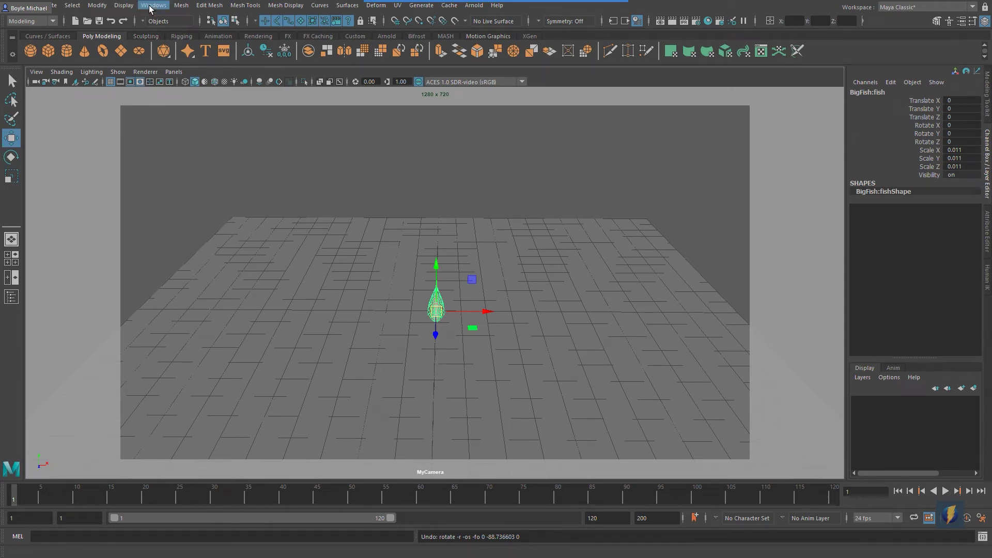
left_click(98, 5)
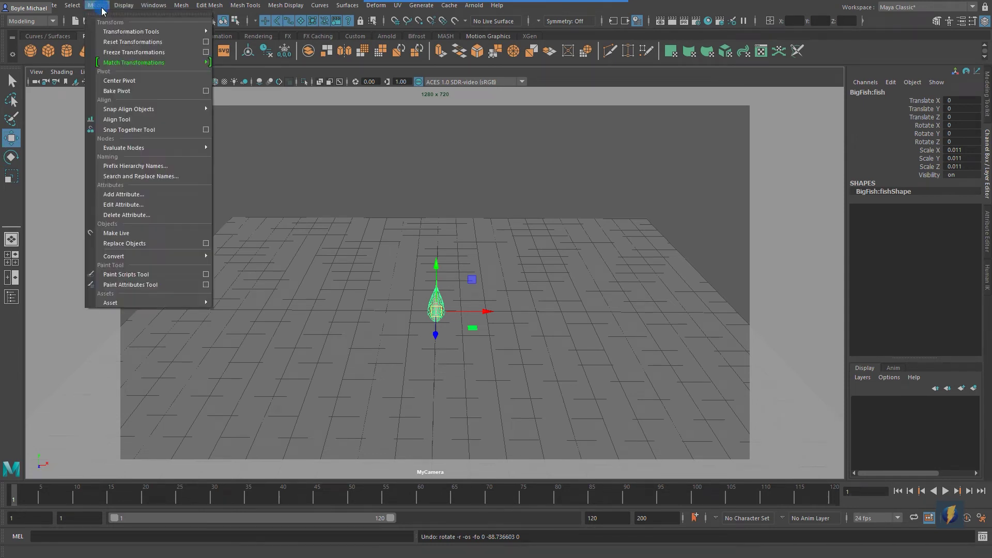
left_click(119, 52)
Step: Raise the fish to Translate Y 1.887, turn it 50.206° on Y, and save as caustics_example.mb
left_click_drag(436, 265, 433, 222)
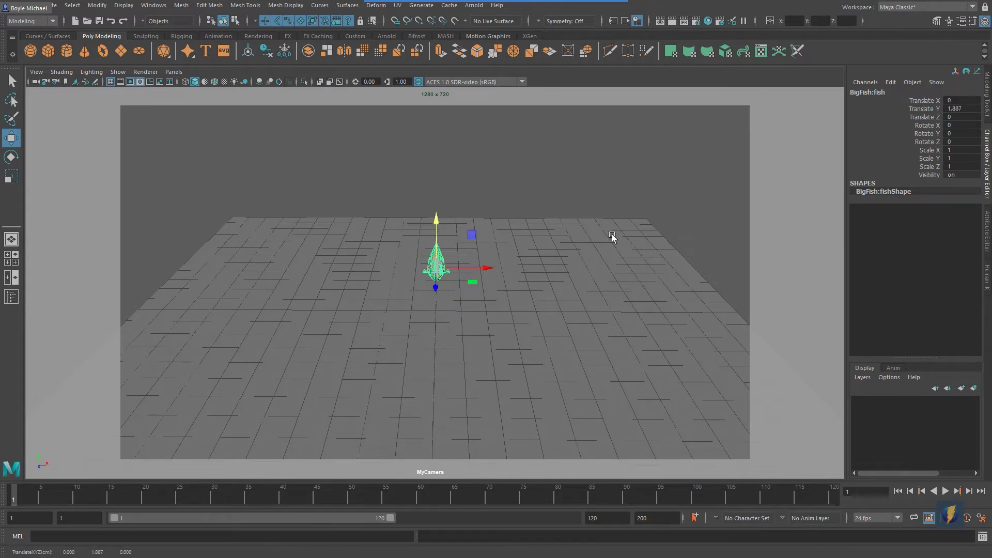
key("e")
left_click_drag(425, 285, 467, 288)
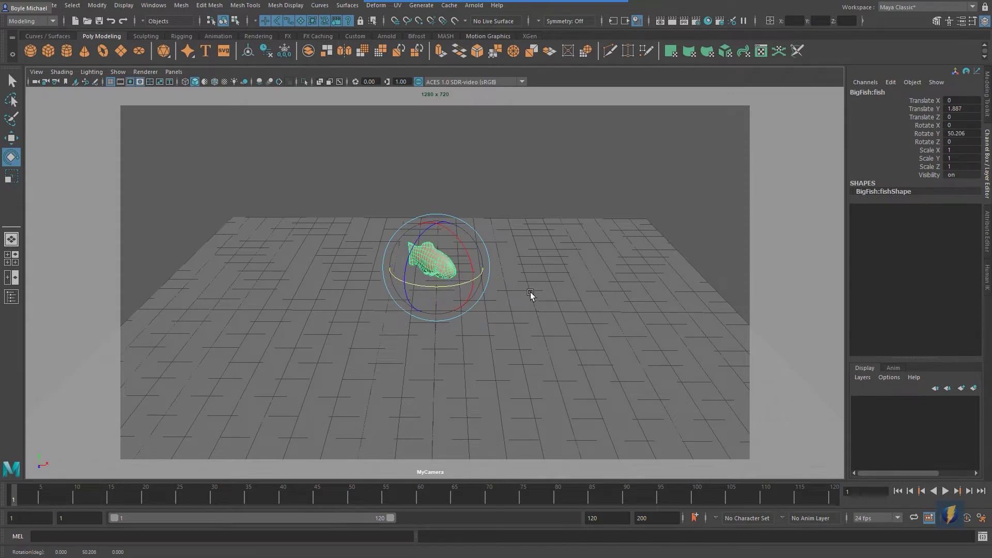
key("ctrl+s")
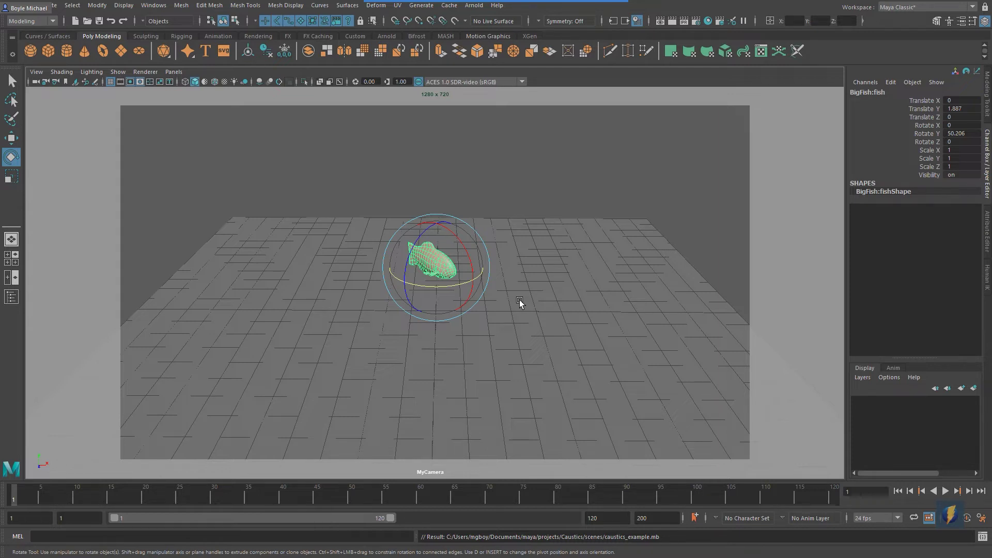
Step: Orbit lower over the floor and create a new Lambert material in Hypershade
left_click(466, 361)
left_click_drag(476, 364, 571, 352, "alt")
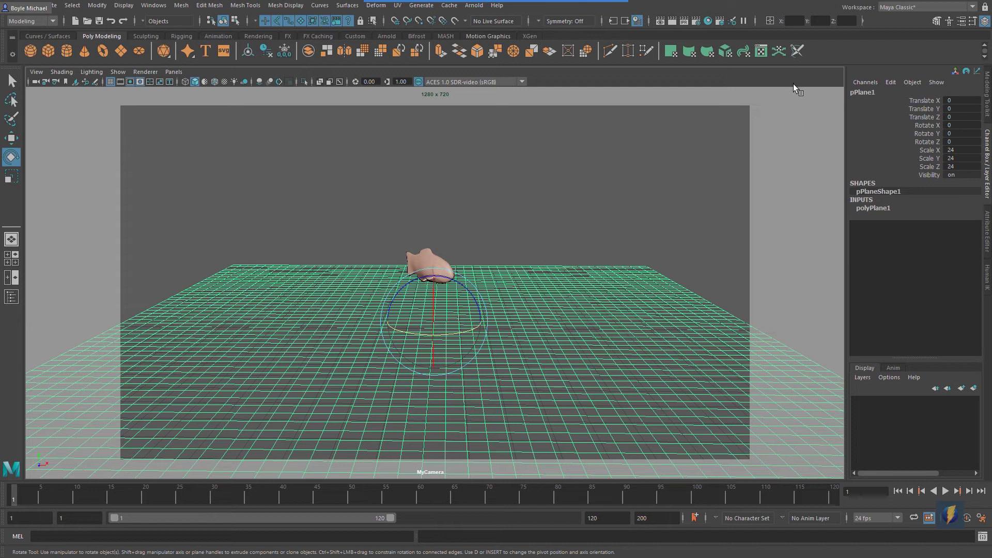
left_click(707, 20)
left_click_drag(449, 373, 542, 139)
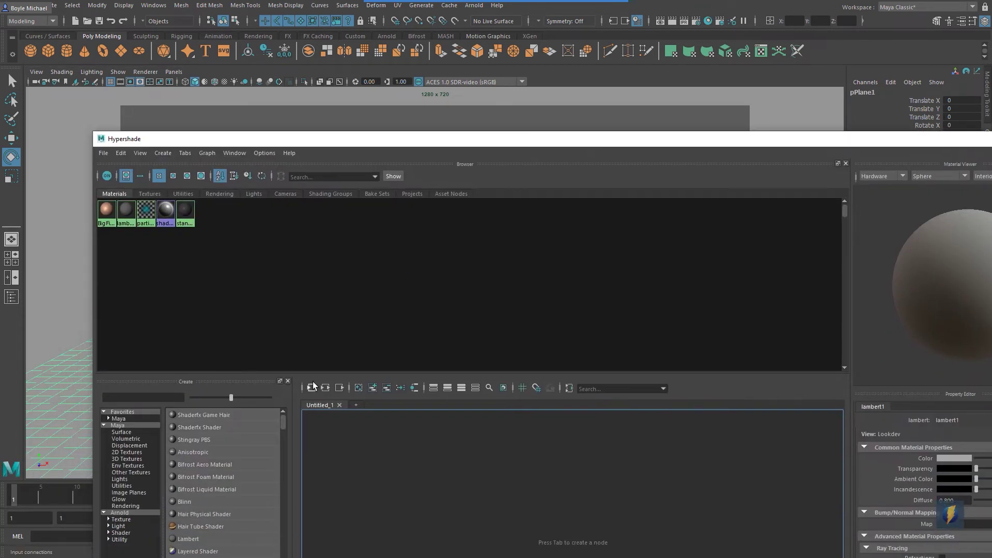
left_click(194, 539)
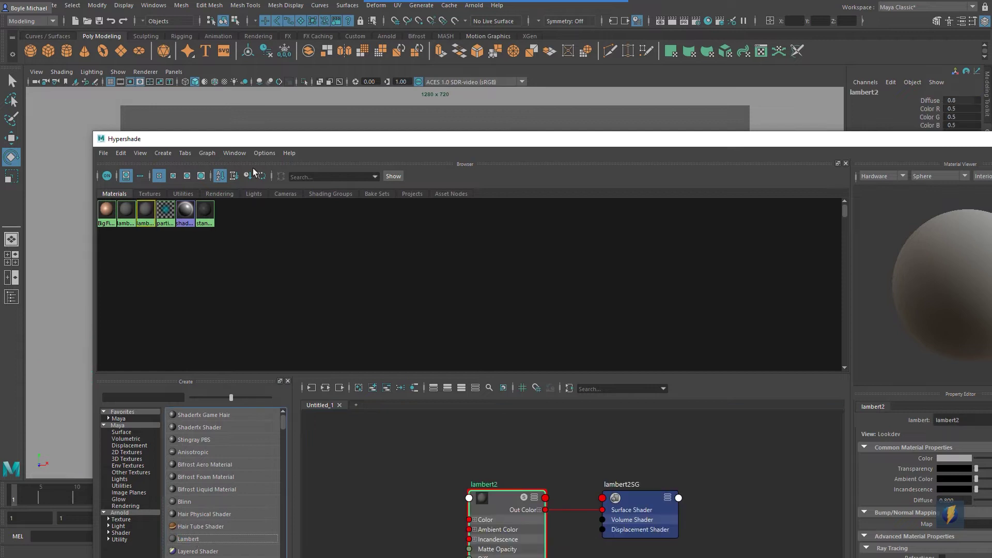
left_click_drag(260, 144, 589, 293)
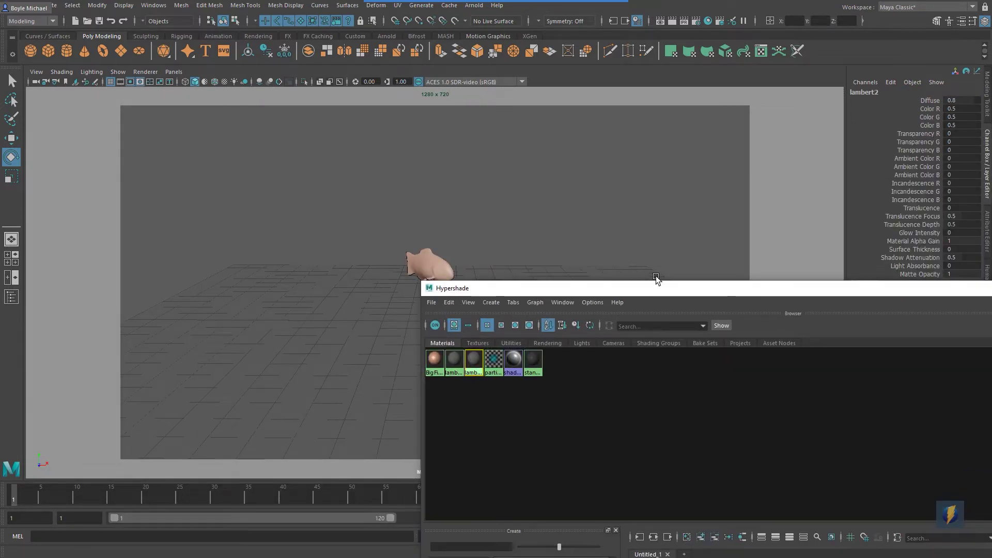
left_click_drag(662, 292, 589, 293)
Step: Colour lambert2 sandy brown (H 40.807, S 0.490, V 0.657), then close Hypershade
double_click(401, 360)
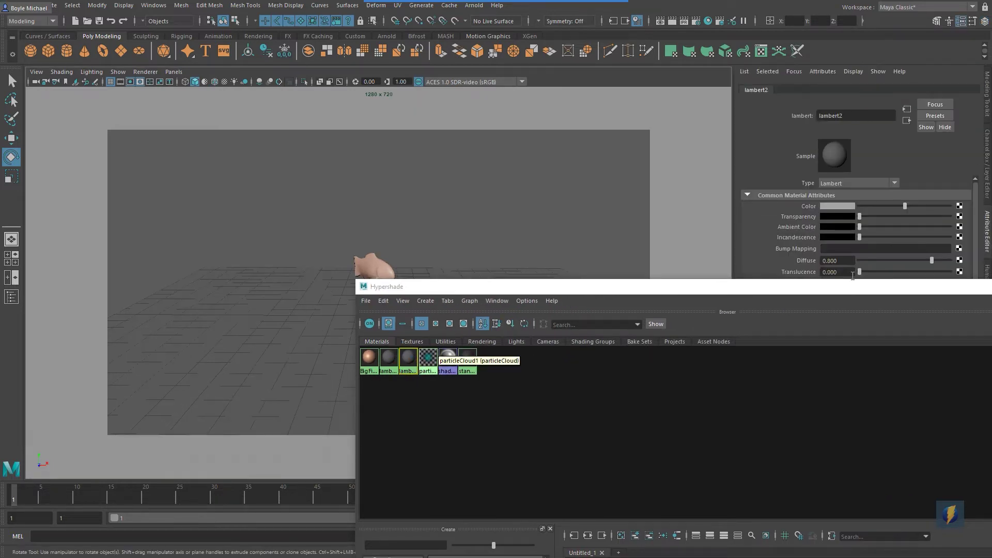
left_click_drag(836, 296, 725, 389)
left_click(835, 205)
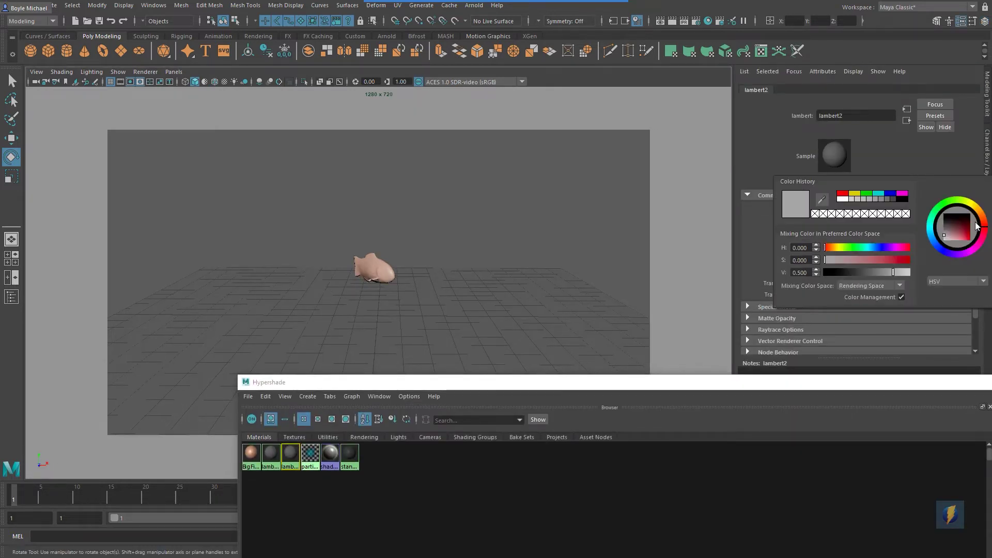
left_click(957, 230)
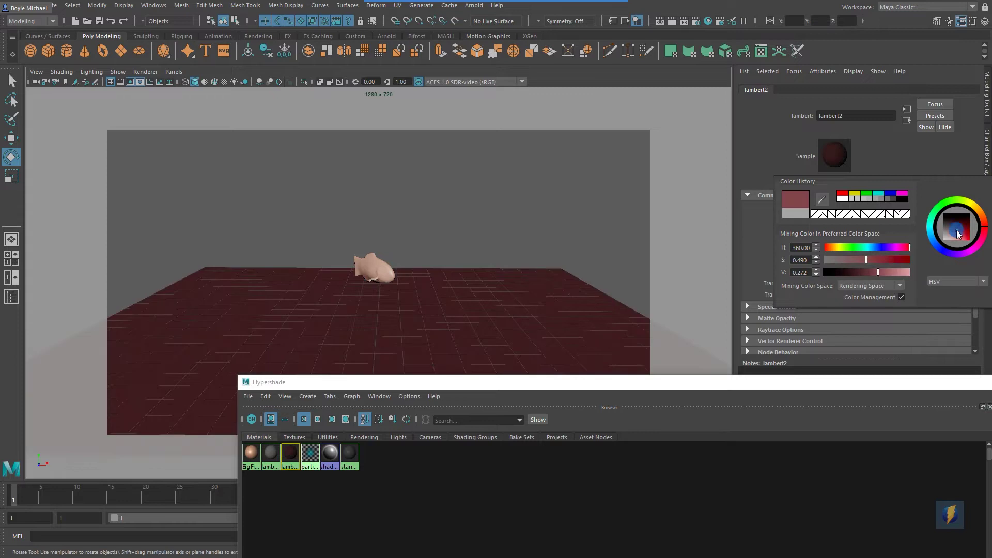
left_click(845, 207)
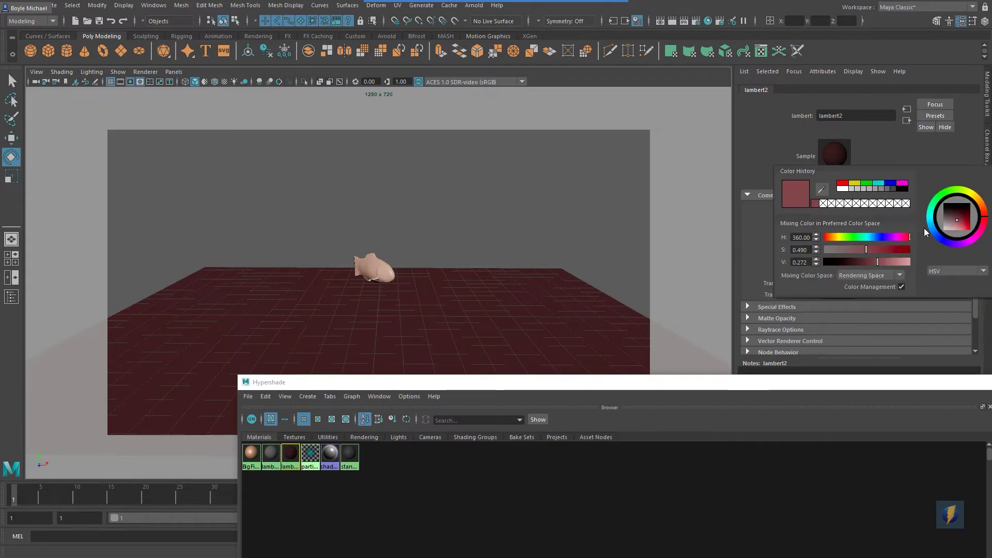
left_click(898, 260)
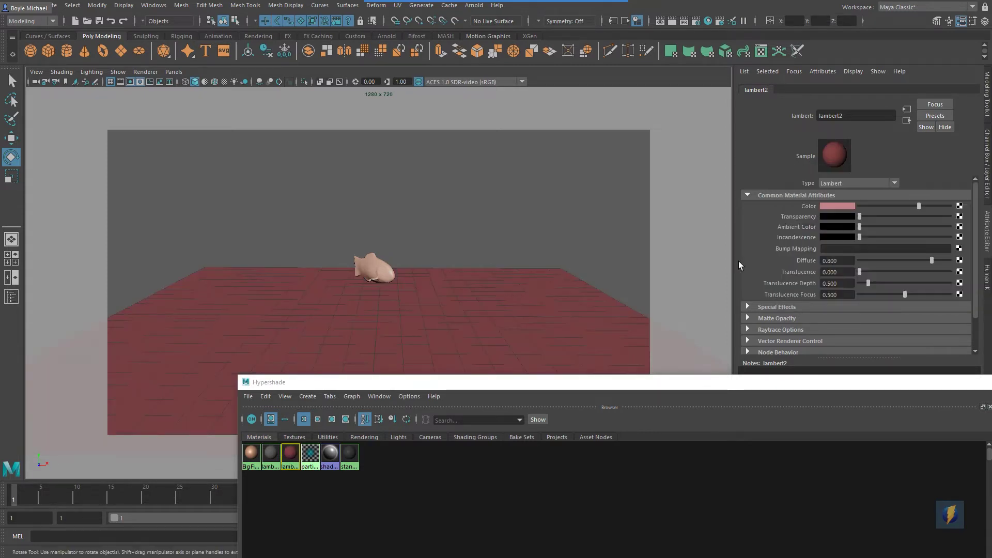
left_click(845, 206)
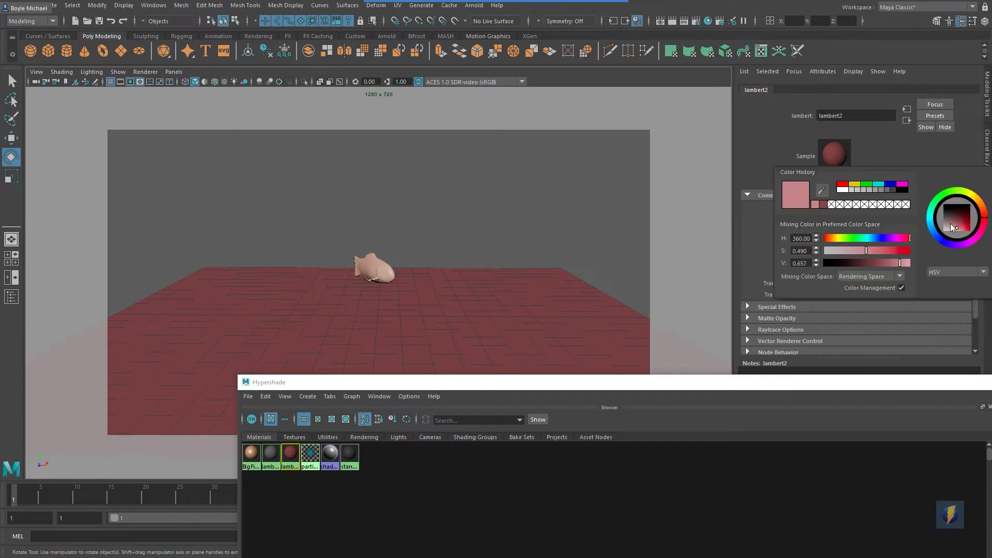
left_click(979, 204)
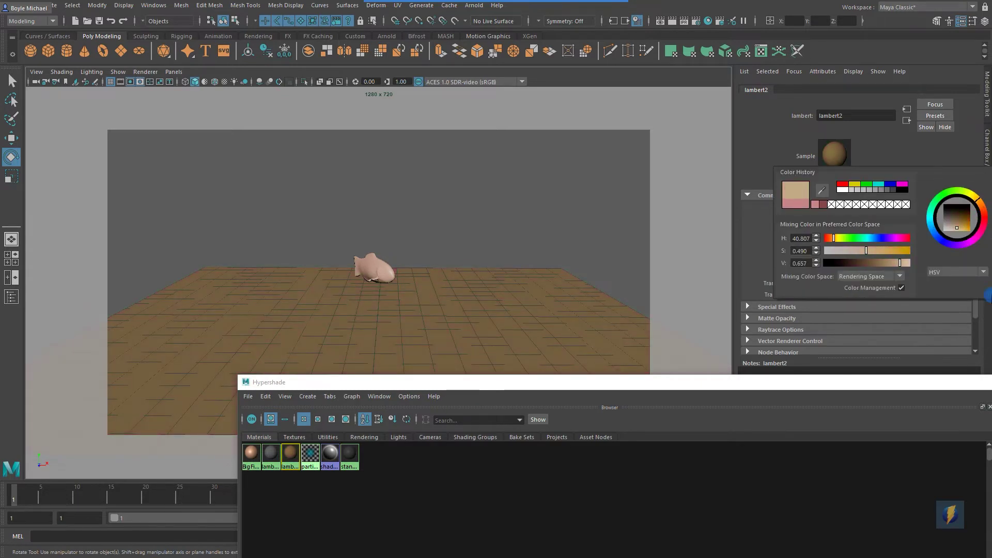
left_click_drag(904, 385, 603, 347)
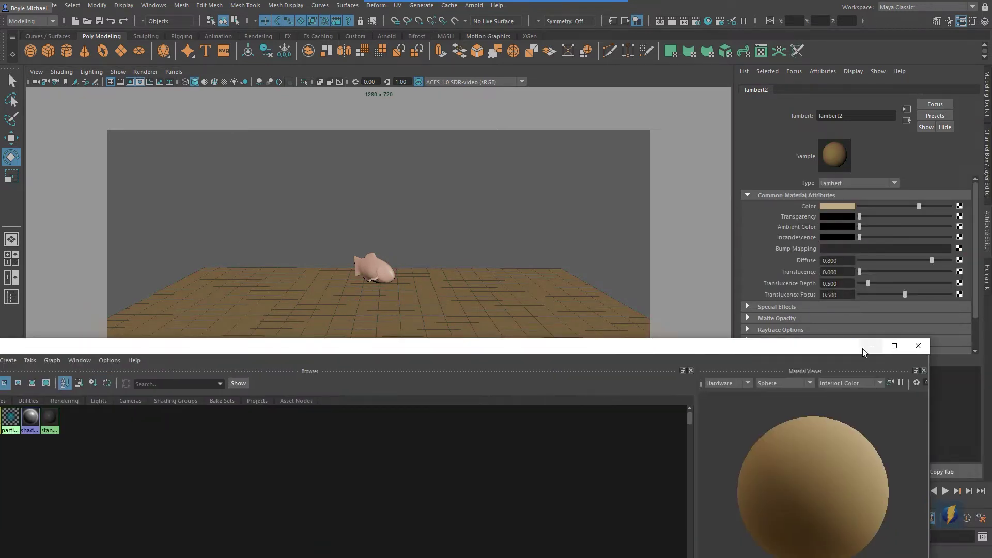
left_click(918, 346)
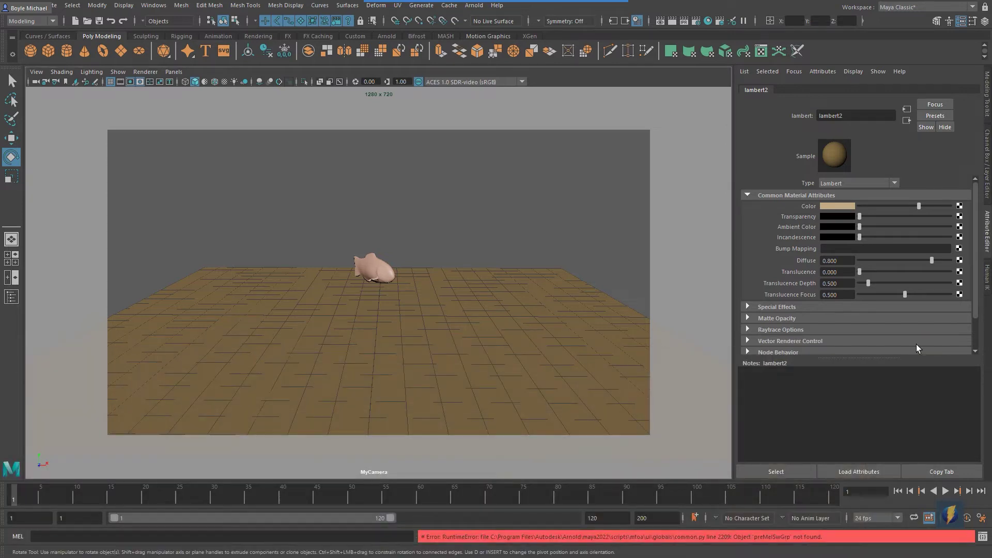
Step: Tumble and dolly MyCamera to a low, edge-on view across the brown floor below the fish
left_click_drag(390, 355, 428, 316, "alt")
right_click_drag(427, 317, 416, 335, "alt")
left_click_drag(429, 316, 418, 316, "alt")
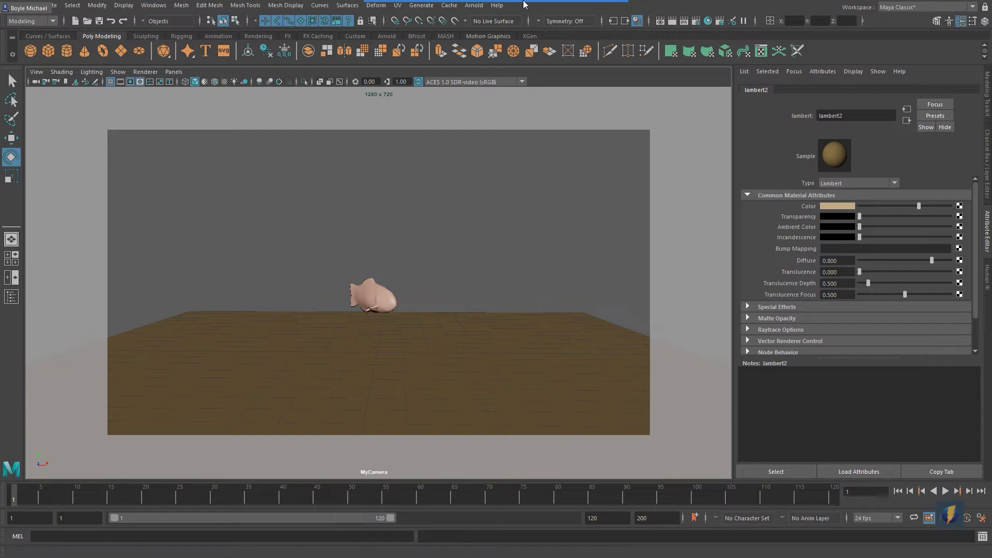
mouse_move(496, 4)
mouse_move(611, 184)
left_mouse_down()
mouse_move(532, 259)
mouse_move(265, 317)
mouse_move(609, 312)
mouse_move(676, 345)
mouse_move(600, 313)
mouse_move(221, 297)
mouse_move(131, 333)
mouse_move(554, 300)
mouse_move(600, 310)
mouse_move(373, 319)
left_mouse_up()
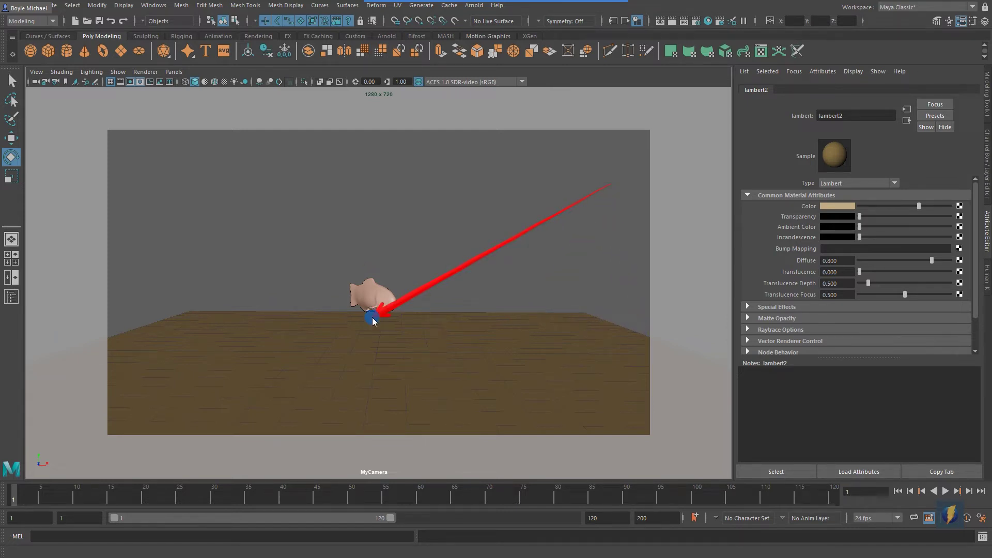
left_click_drag(372, 319, 462, 292)
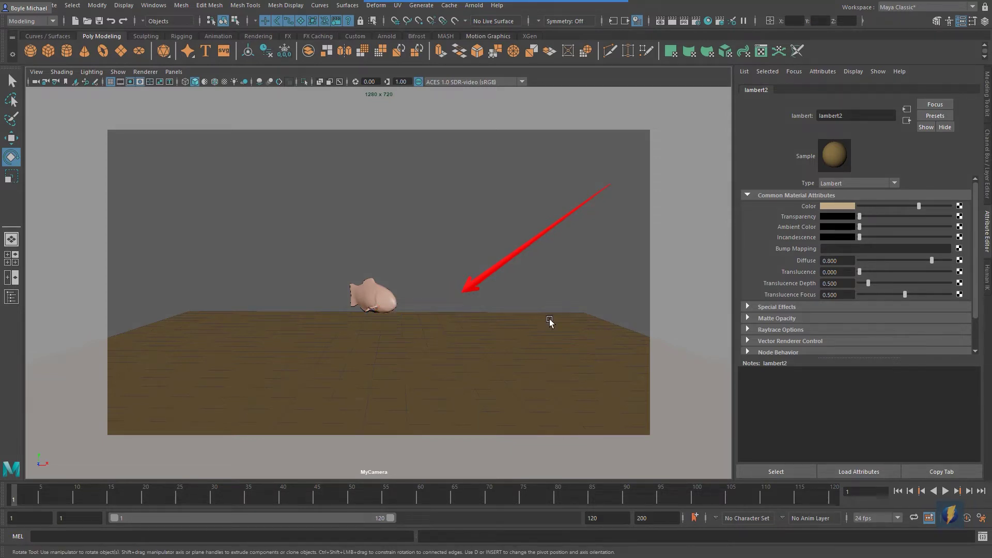
left_click(391, 122)
mouse_move(194, 315)
left_mouse_down()
mouse_move(126, 177)
mouse_move(66, 88)
left_mouse_up()
Step: Pull MyCamera up and back to a high oblique view of the floor, fish near centre
mouse_move(586, 297)
left_mouse_down("alt")
mouse_move(334, 282)
mouse_move(571, 336)
mouse_move(505, 325)
left_mouse_up("alt")
right_click_drag(505, 326, 178, 297, "alt")
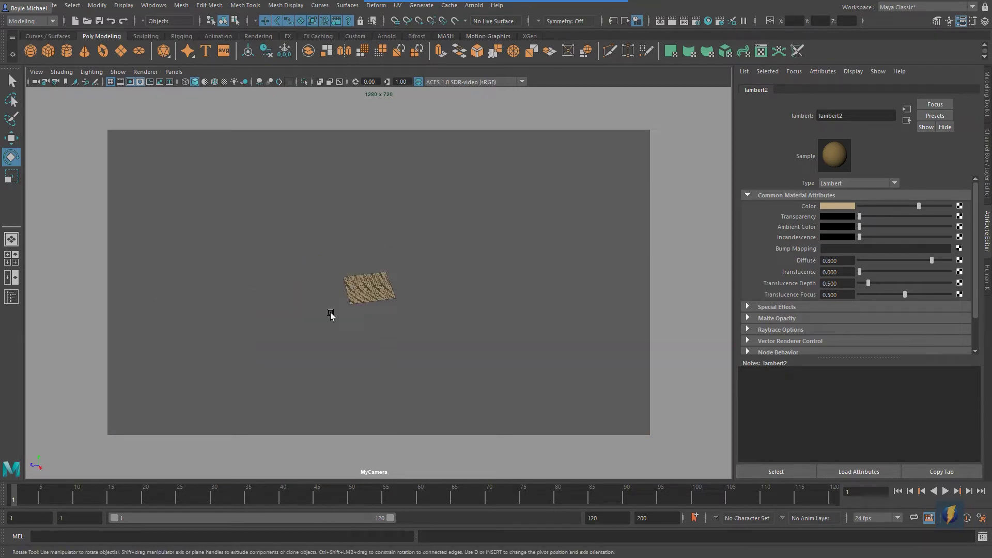
mouse_move(281, 323)
left_mouse_down("alt")
mouse_move(370, 323)
mouse_move(284, 340)
left_mouse_up("alt")
mouse_move(283, 340)
right_mouse_down("alt")
mouse_move(609, 322)
mouse_move(443, 323)
right_mouse_up("alt")
left_click_drag(442, 323, 383, 336, "alt")
mouse_move(383, 336)
right_mouse_down("alt")
mouse_move(380, 347)
mouse_move(501, 337)
right_mouse_up("alt")
left_click_drag(501, 336, 460, 265, "alt")
right_click_drag(461, 265, 409, 323, "alt")
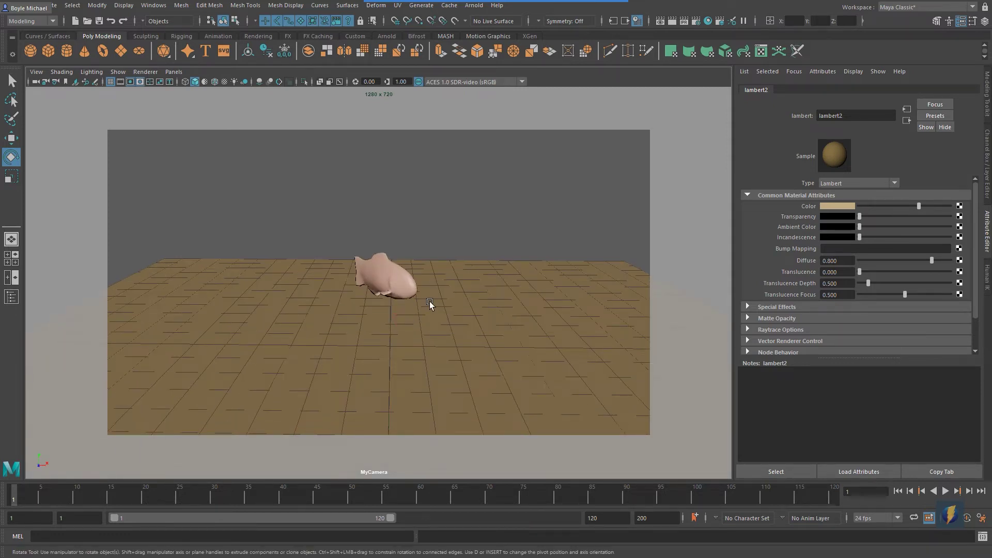
left_click_drag(430, 302, 424, 309, "alt")
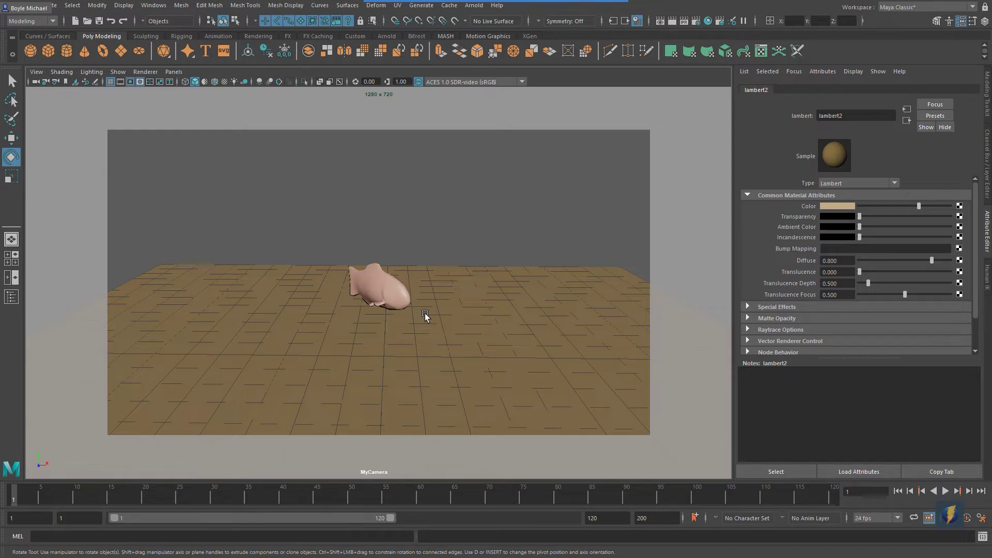
left_click_drag(430, 312, 340, 314, "alt")
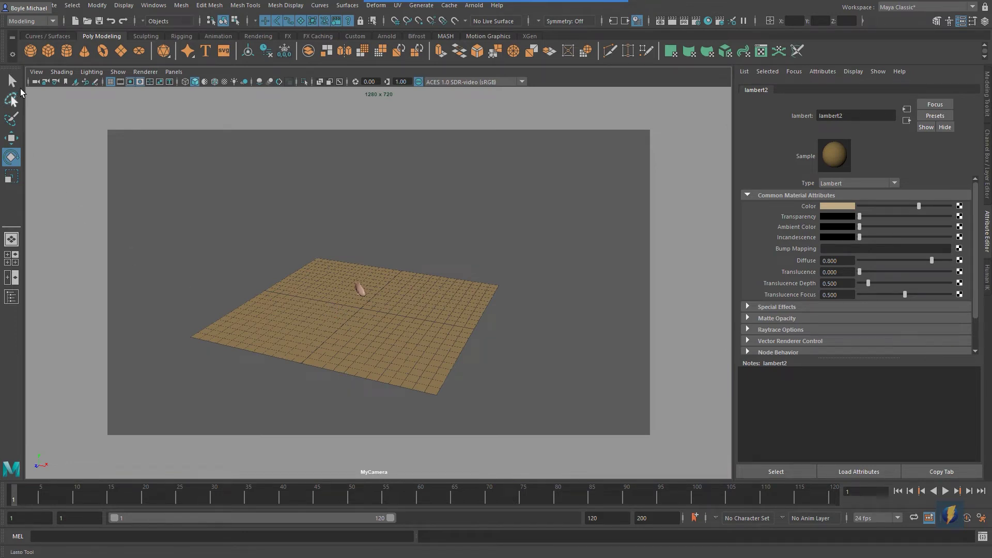
Step: Restore the cameraView1 bookmark, tumble away as a test, then restore cameraView1 again
left_click(36, 72)
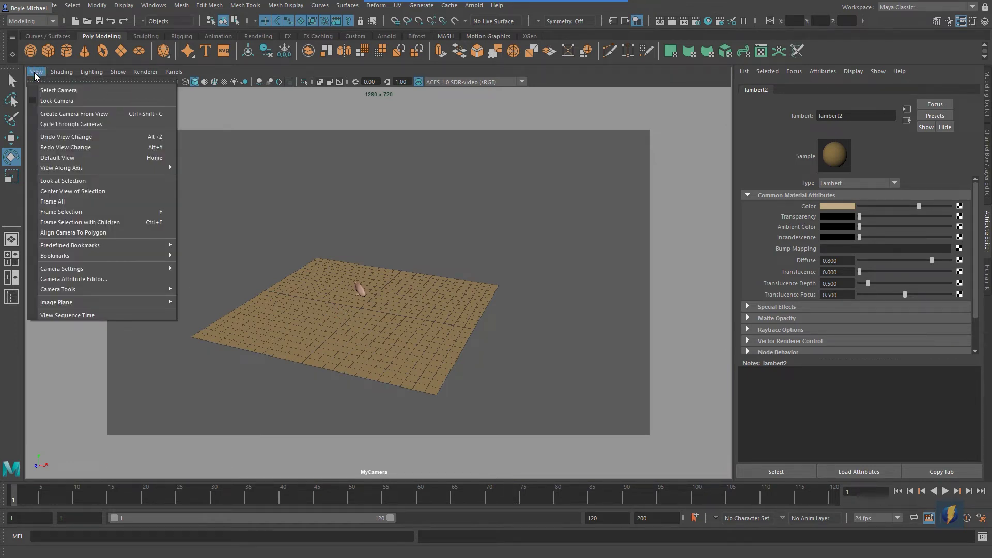
mouse_move(47, 256)
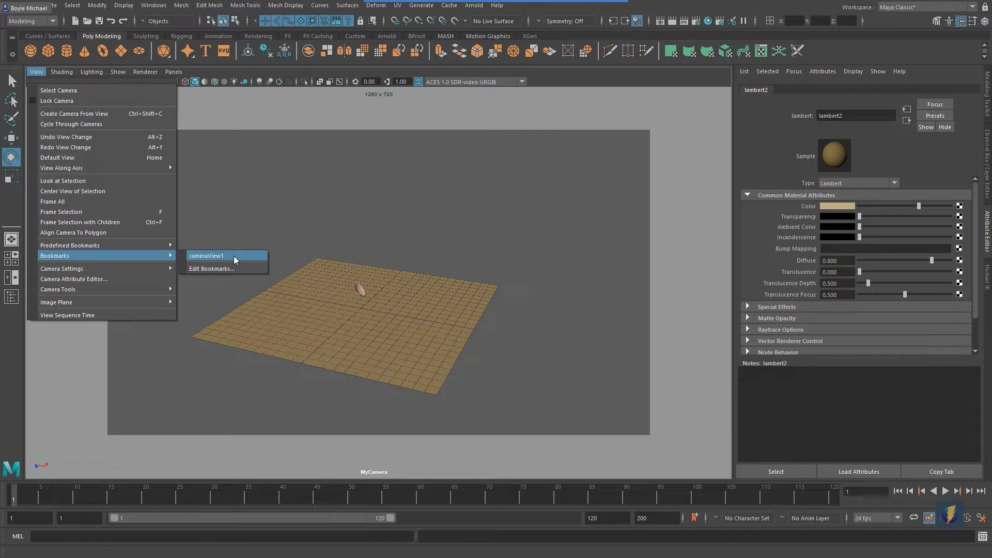
left_click(234, 255)
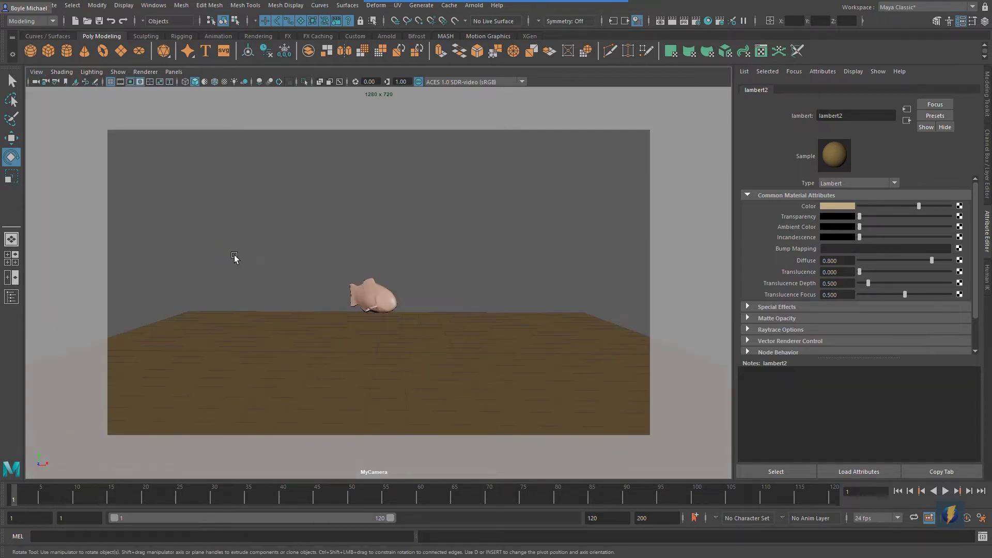
left_click_drag(399, 333, 427, 321, "alt")
left_click(36, 71)
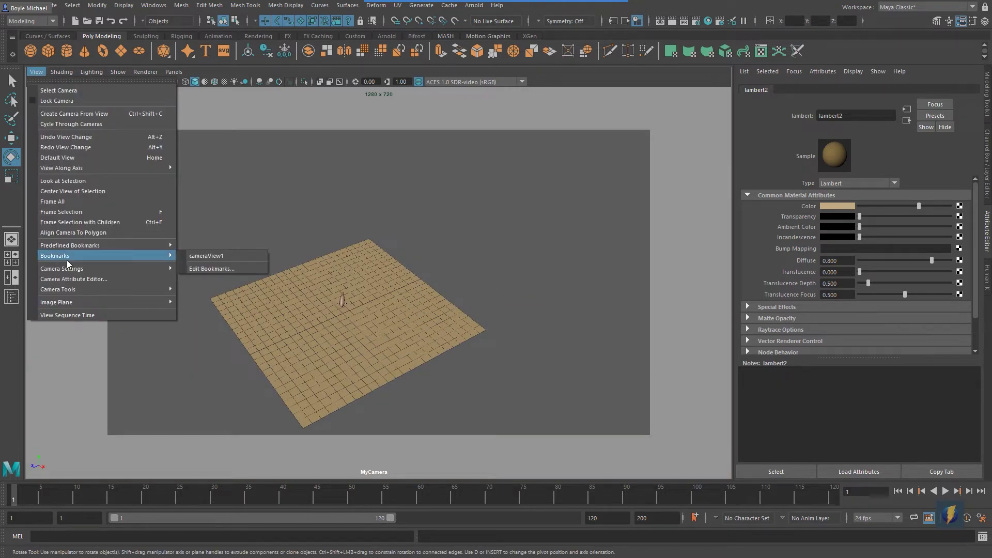
left_click(227, 255)
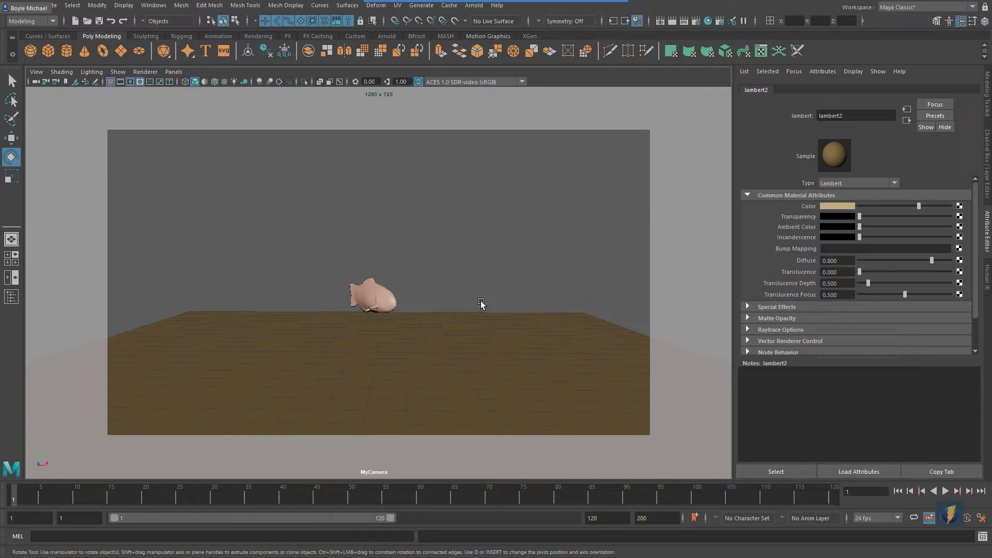
Step: Put the floor plane in vertex mode and show Soft Selection settings in the Modeling Toolkit
left_click(451, 394)
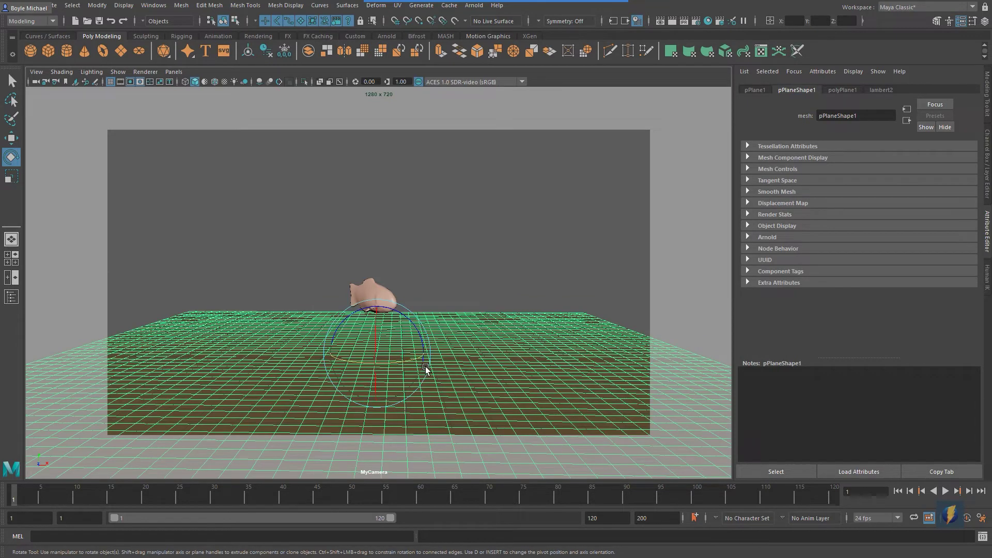
right_click_drag(468, 369, 422, 264)
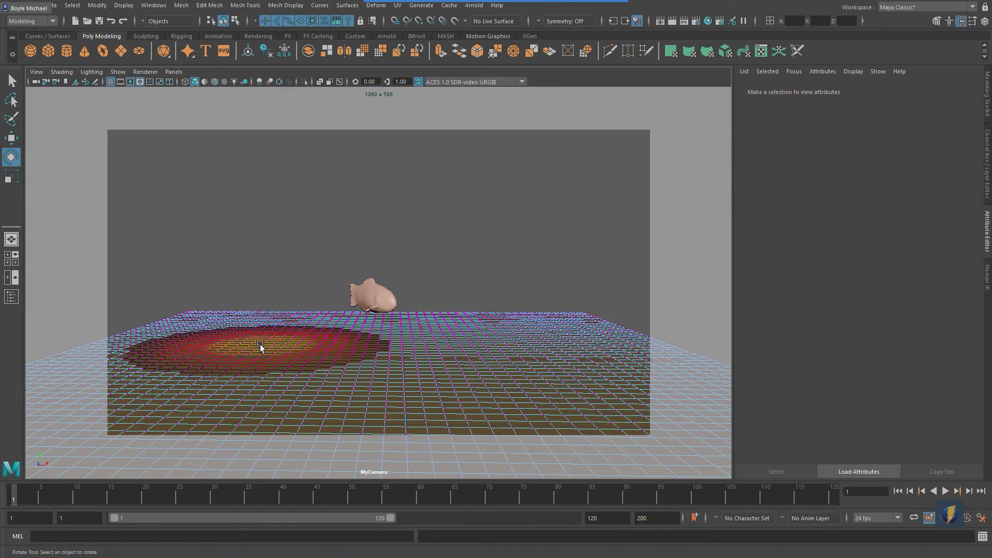
key("b")
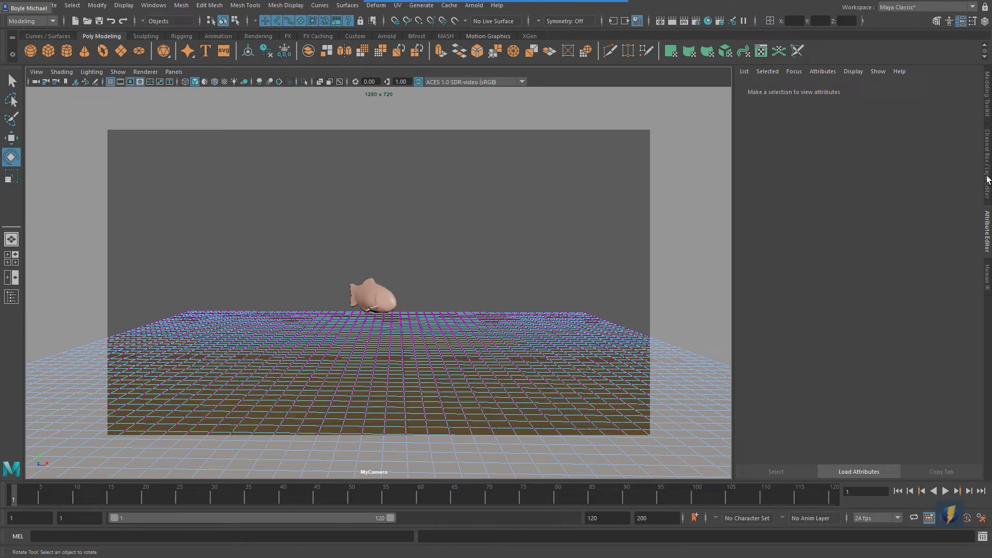
left_click(987, 94)
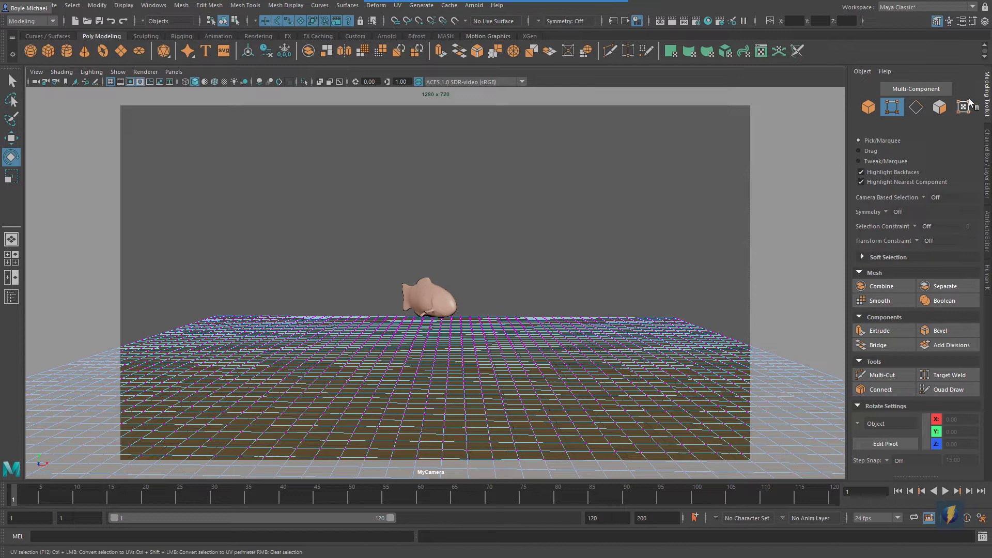
left_click(862, 256)
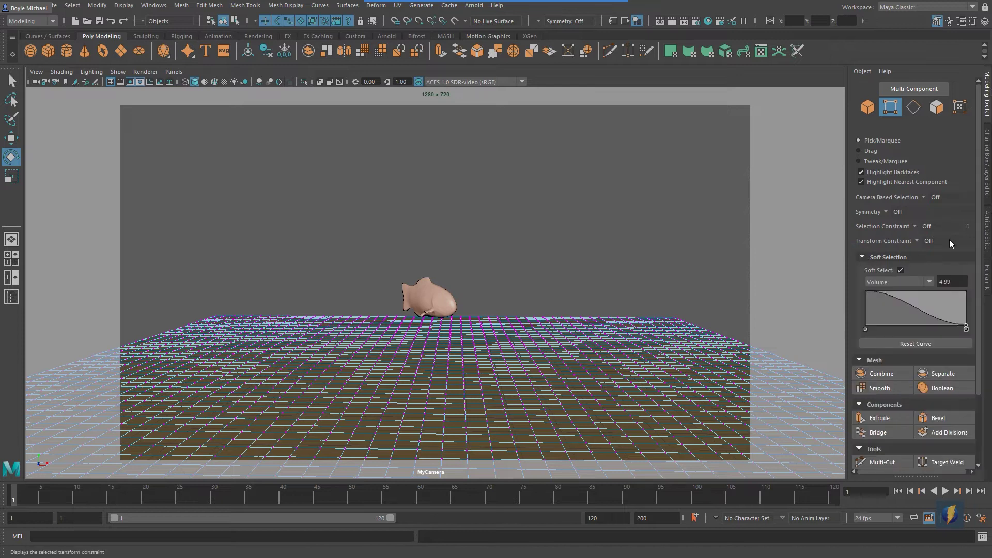
left_click(900, 269)
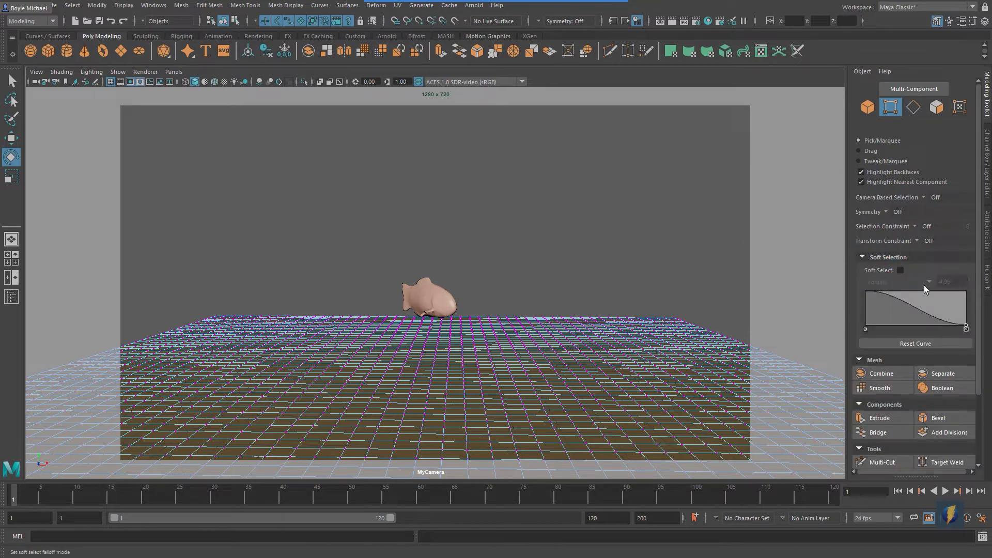
left_click(900, 270)
left_click(901, 270)
Step: Pull a single floor vertex up into a test spike, then undo it
left_click(285, 363)
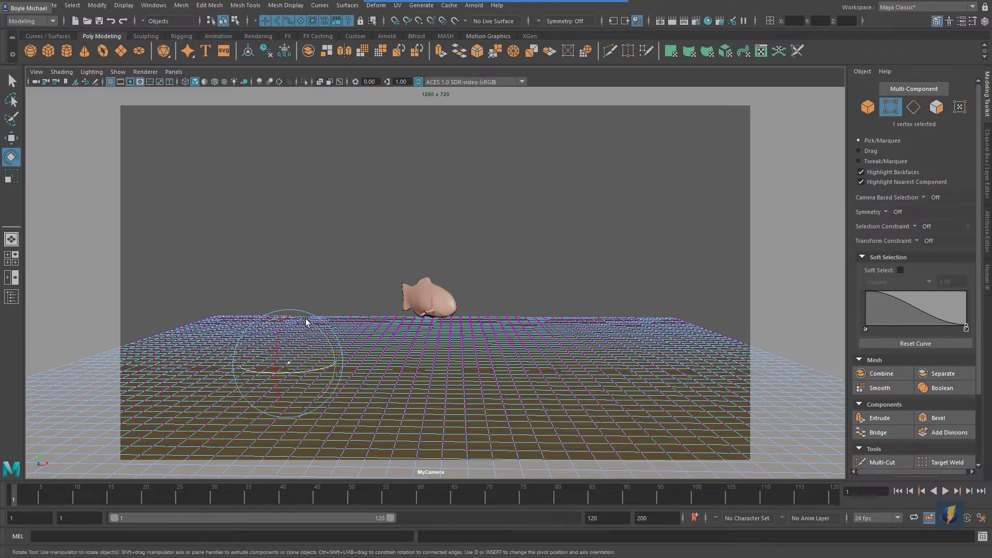
key("w")
left_click_drag(287, 313, 283, 165)
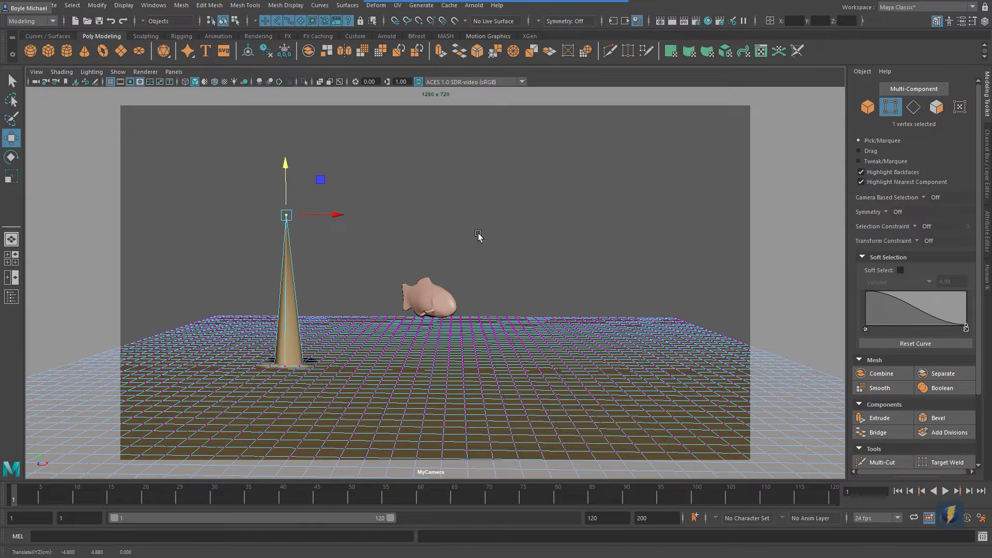
key("ctrl+z")
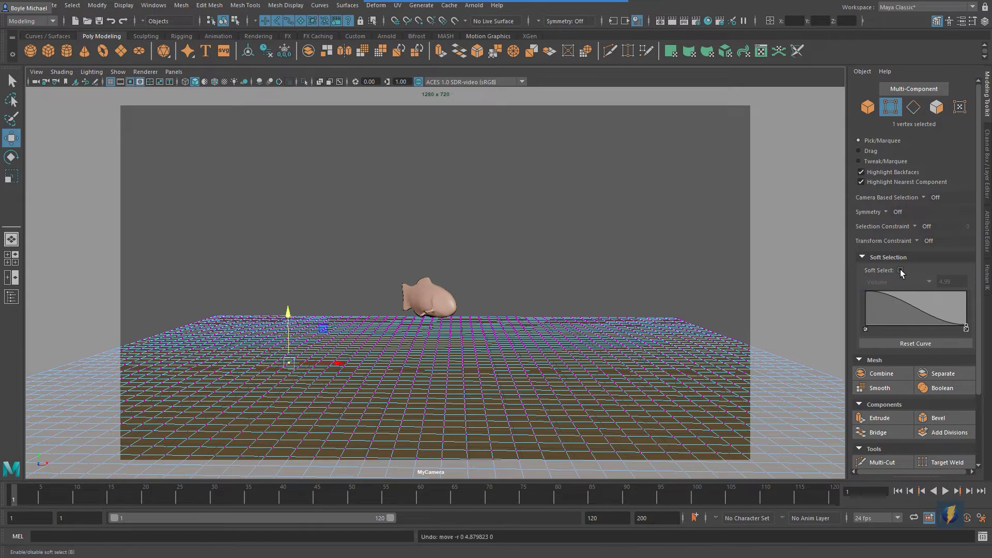
Step: Re-enable Soft Select and test hill pulls with falloff radius 18.05, then shrink it to about 10.61
left_click(901, 271)
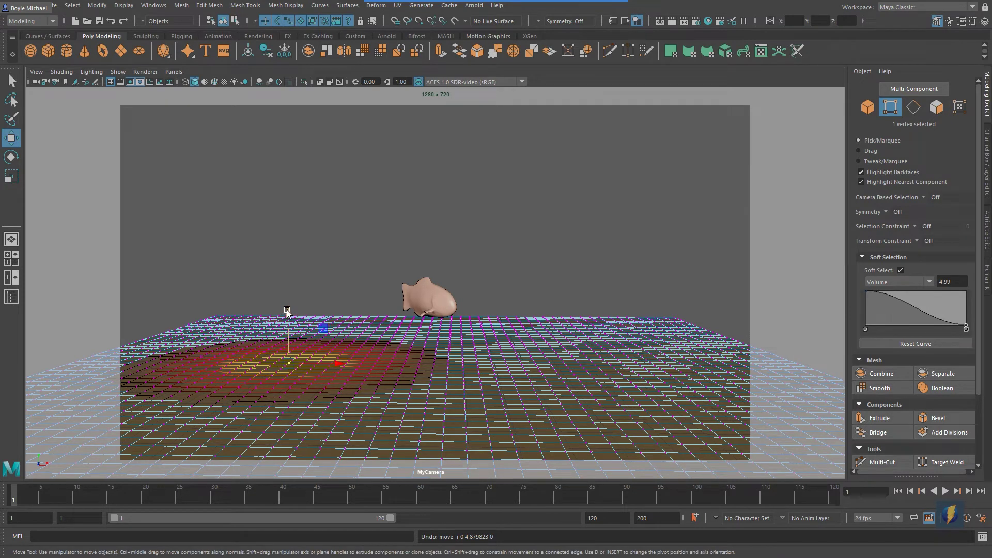
left_click_drag(288, 311, 303, 221)
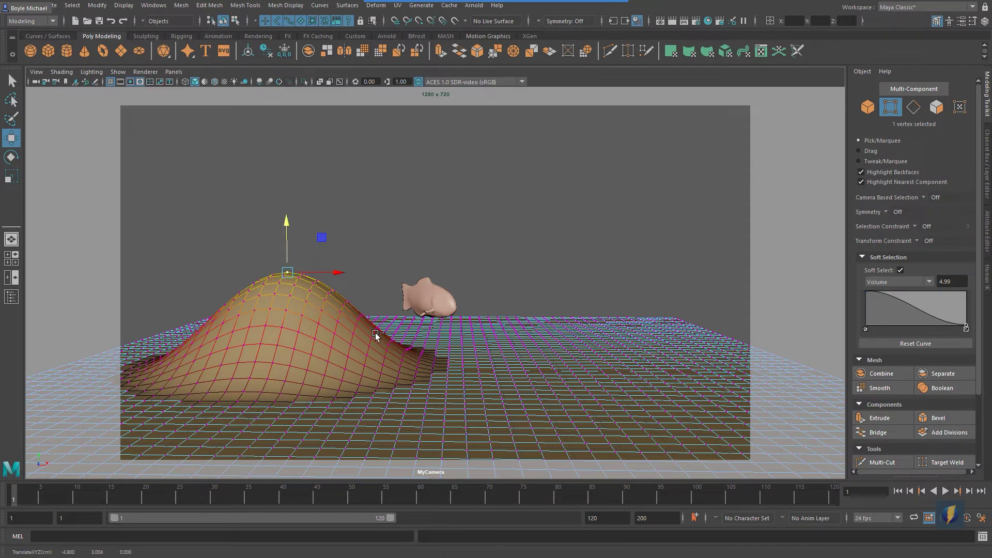
key("ctrl+z")
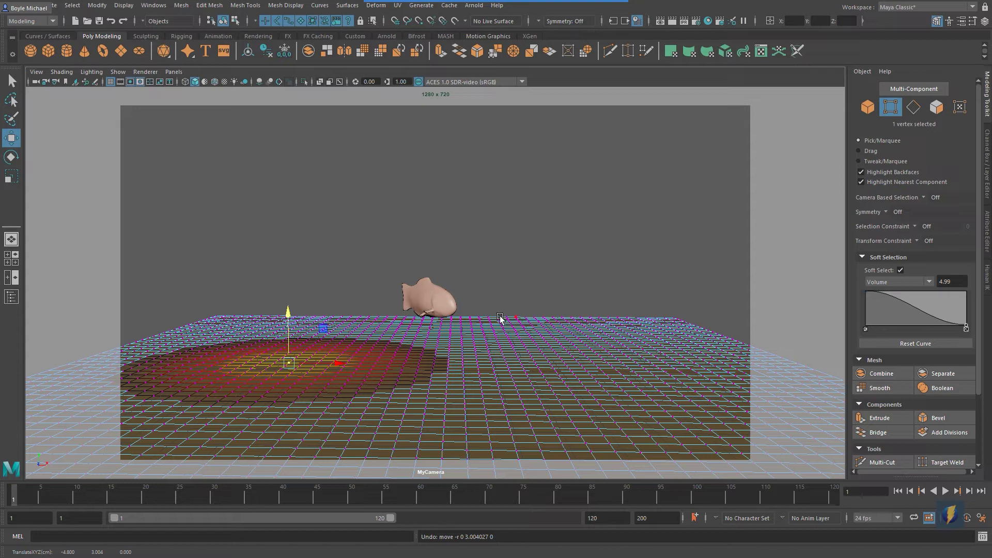
key("b")
left_click_drag(323, 347, 566, 346)
left_click_drag(289, 310, 260, 324)
key("ctrl+z")
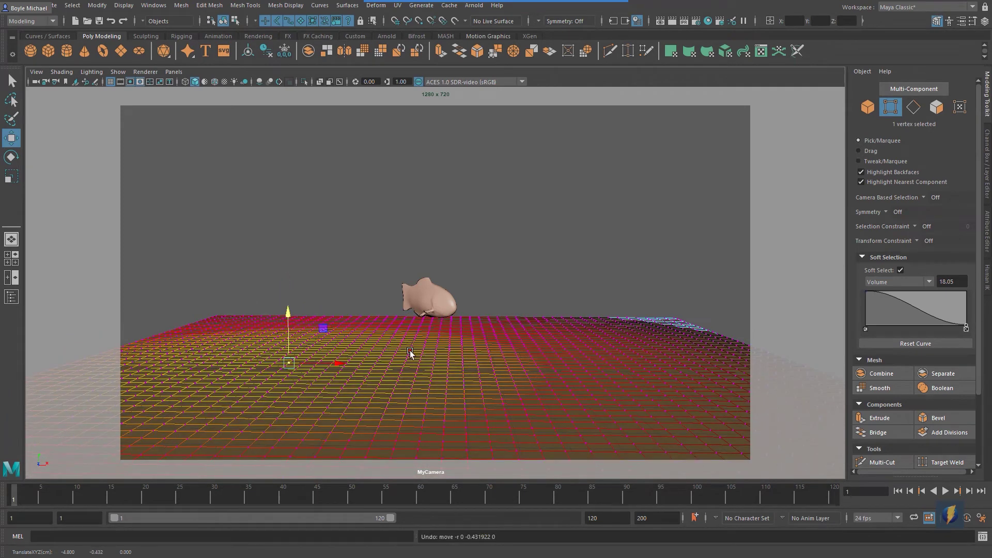
key("b")
left_click_drag(423, 386, 91, 339)
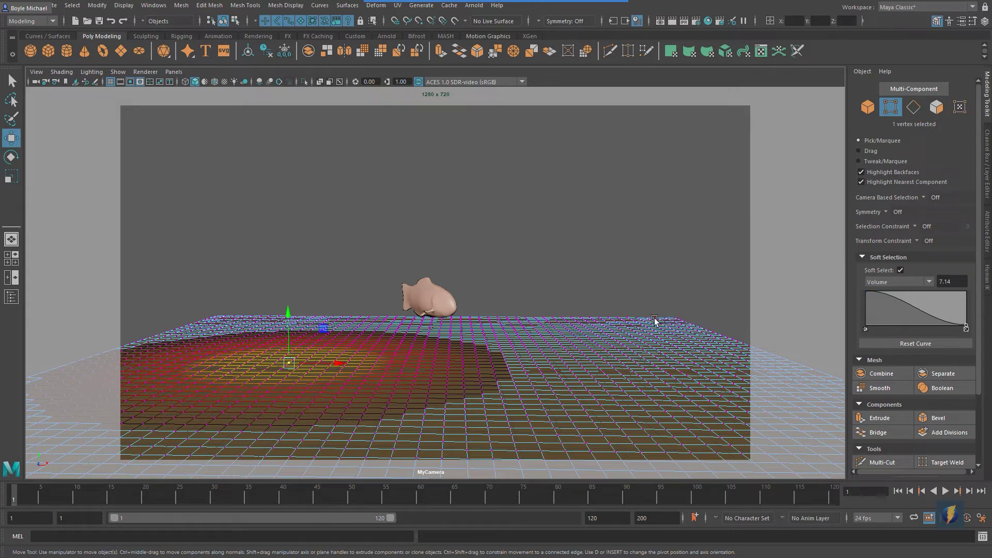
Step: With falloff about 11.7, raise a smooth hill at the back right and lift its front-right edge
left_click(717, 352)
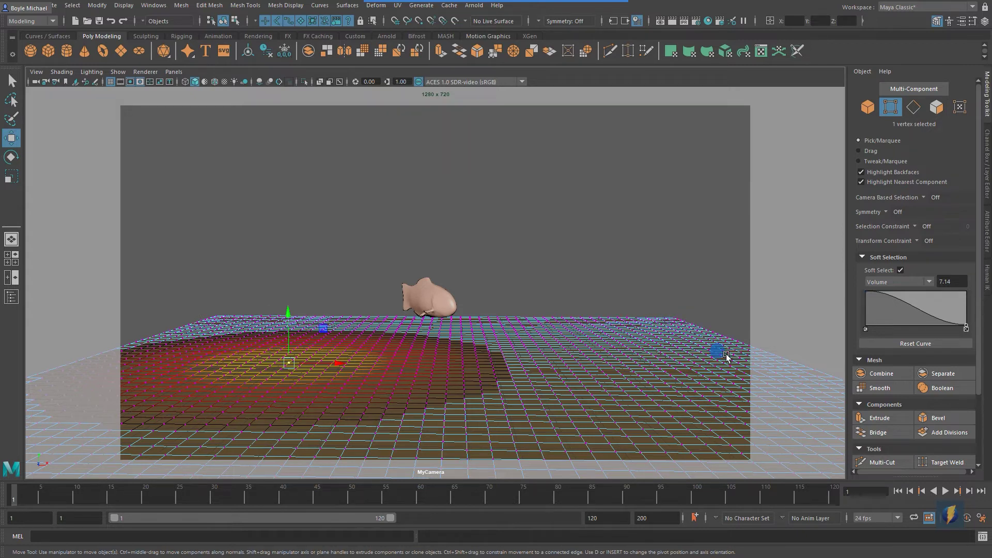
left_click(675, 325)
key("b")
left_click_drag(639, 362, 735, 358)
left_click_drag(679, 279, 680, 246)
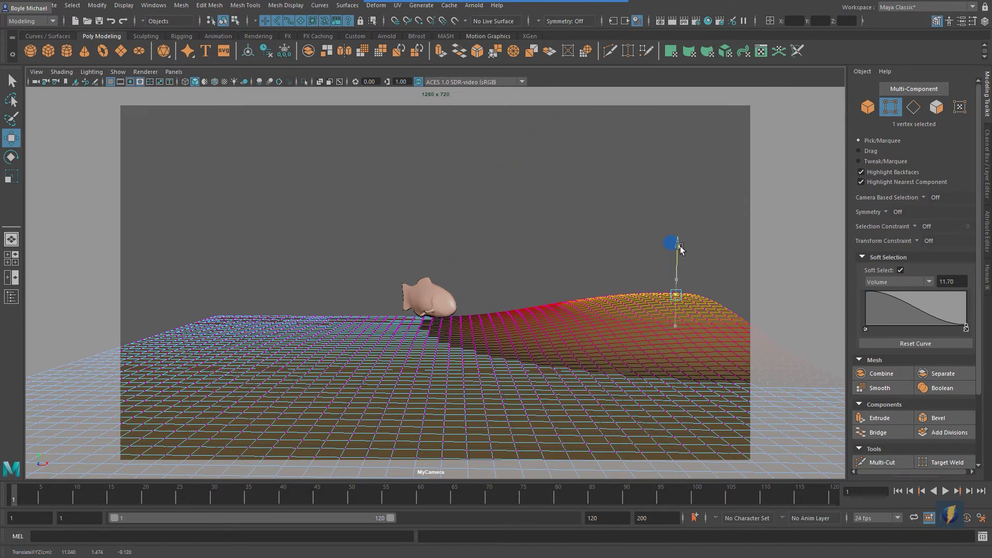
left_click(737, 333)
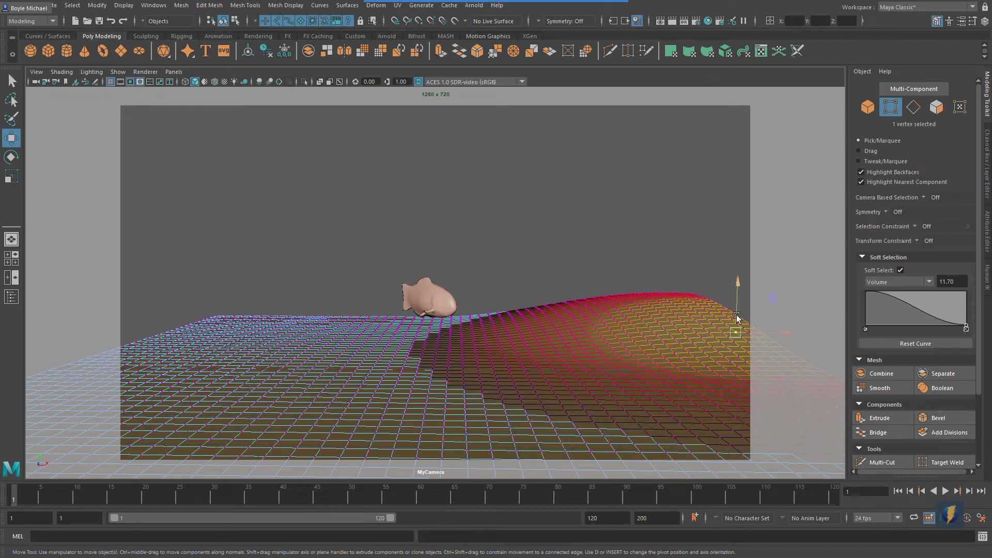
left_click_drag(741, 312, 780, 298)
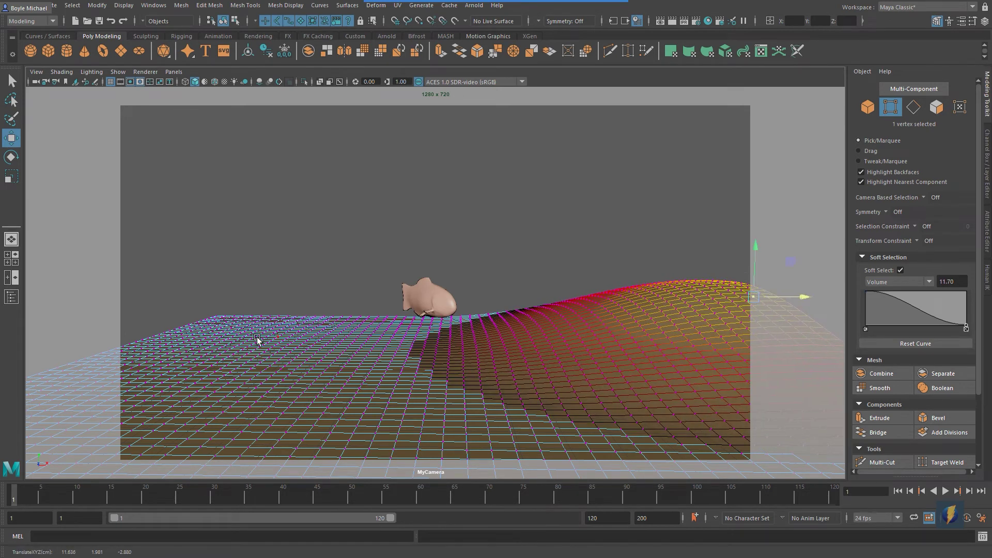
Step: Raise and reshape a hill on the left side and lift the middle of the terrain
left_click(226, 332)
left_click_drag(227, 330, 208, 266)
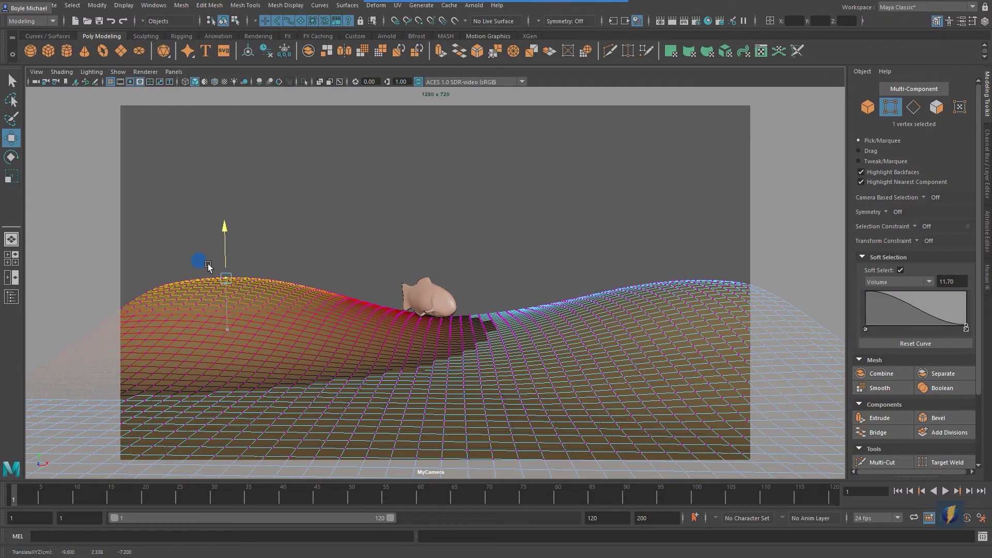
left_click(140, 313)
left_click_drag(137, 279, 126, 306)
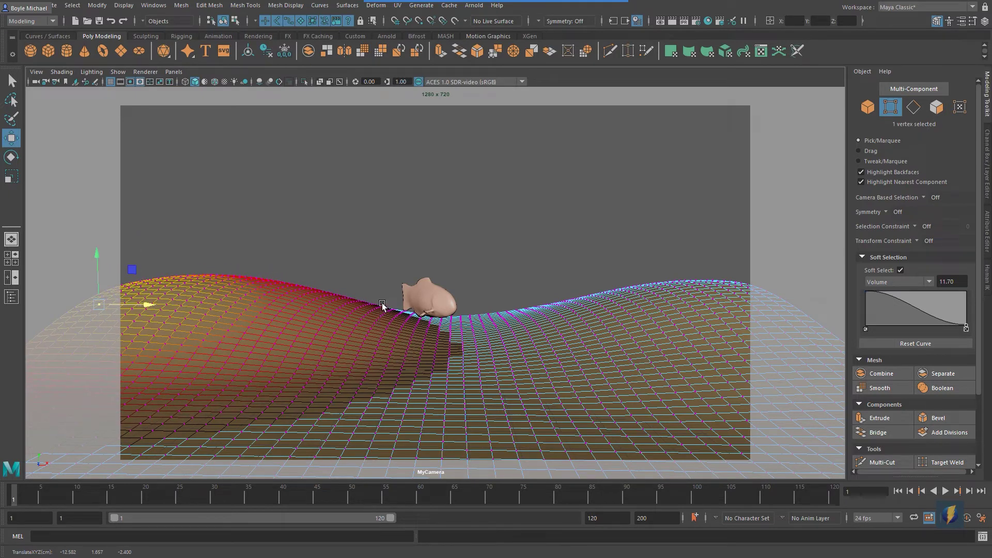
left_click(496, 327)
left_click_drag(497, 320, 503, 287)
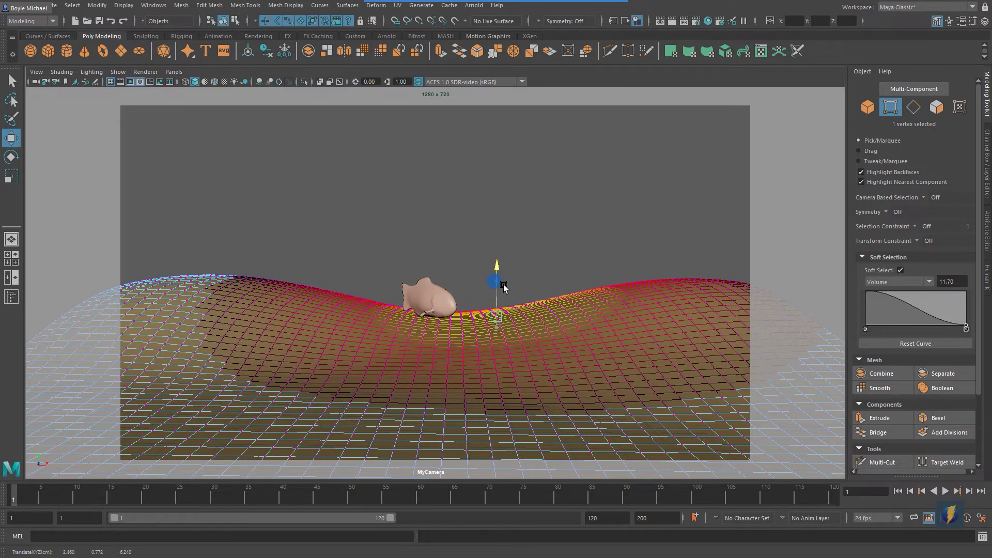
Step: At falloff 5.46, dent the left slope, bump the right slope, and raise a ridge across the left
left_click(277, 319)
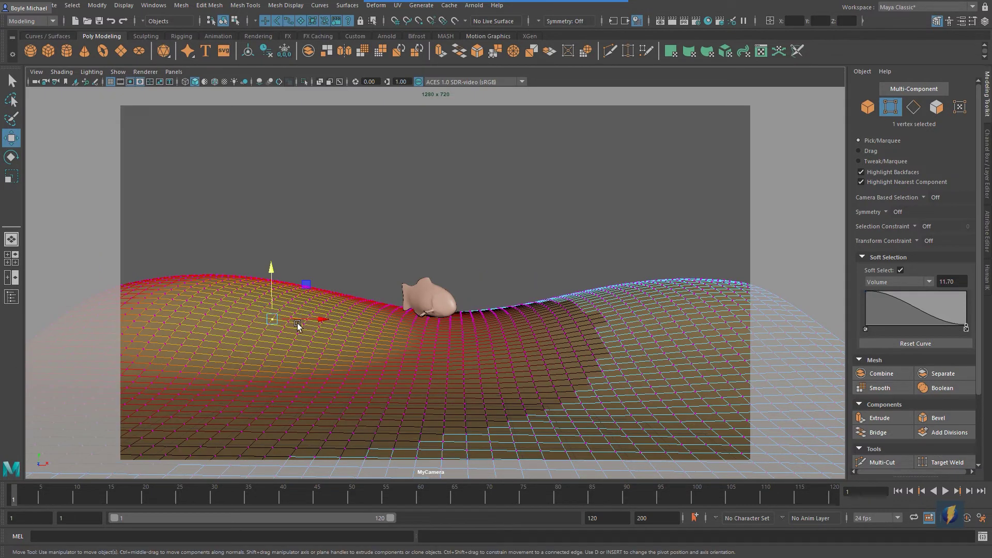
left_click_drag(330, 334, 160, 343)
left_click_drag(271, 271, 275, 292)
left_click(678, 350)
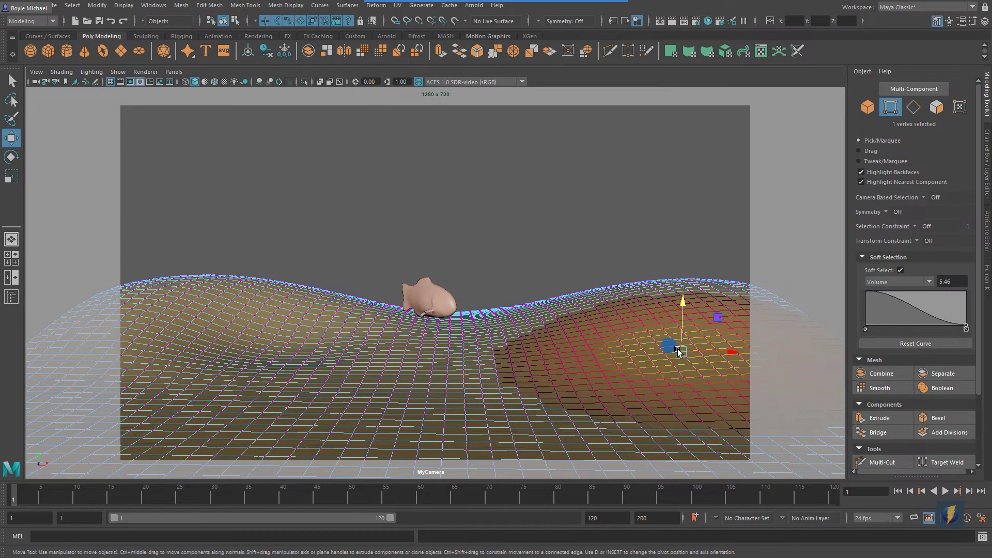
left_click_drag(680, 312, 678, 277)
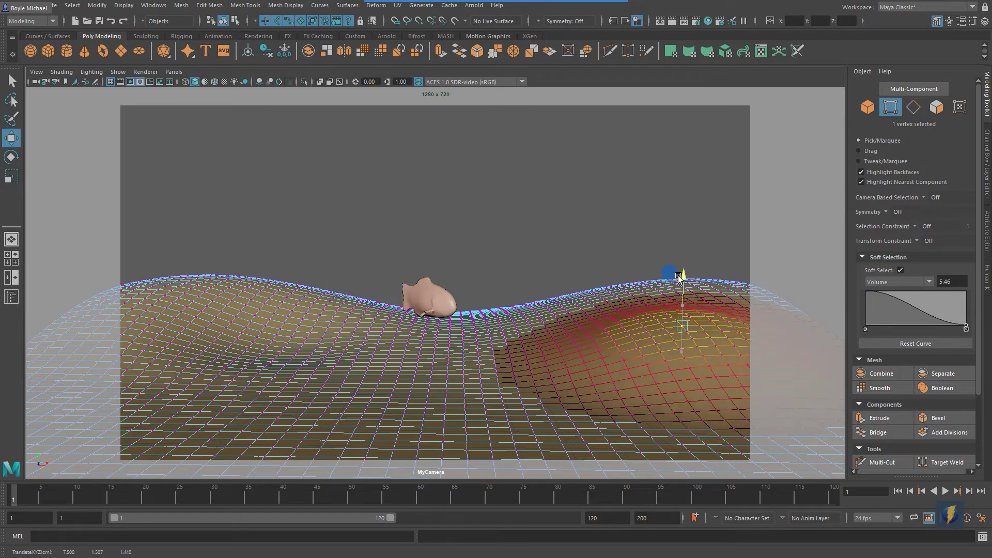
left_click(356, 362)
left_click_drag(355, 313, 350, 268)
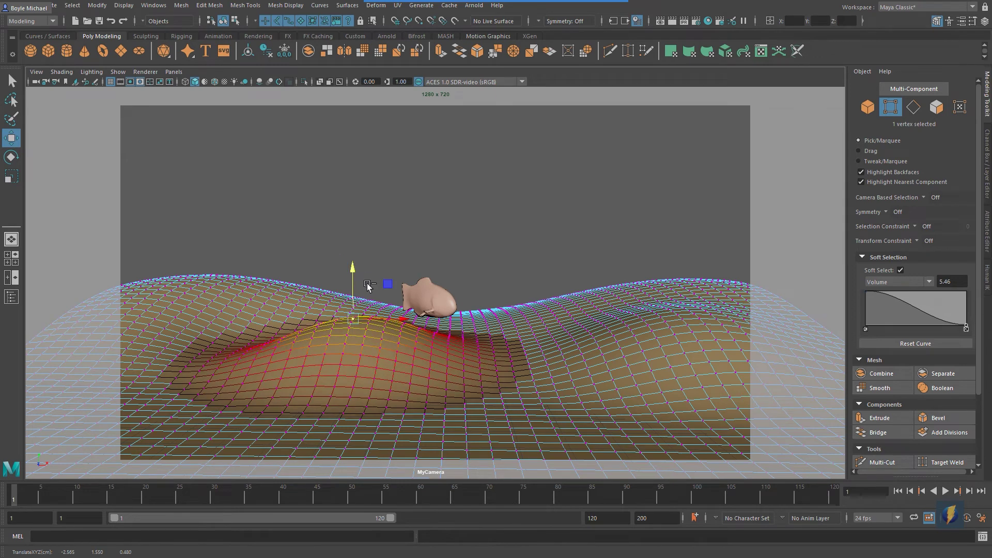
key("ctrl+z")
left_click(226, 363, "shift")
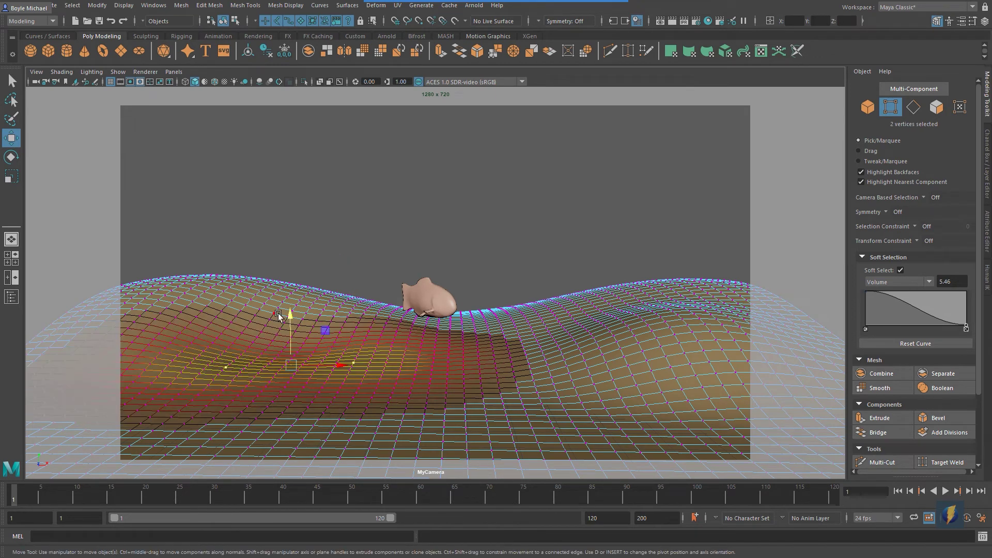
left_click_drag(293, 317, 297, 272)
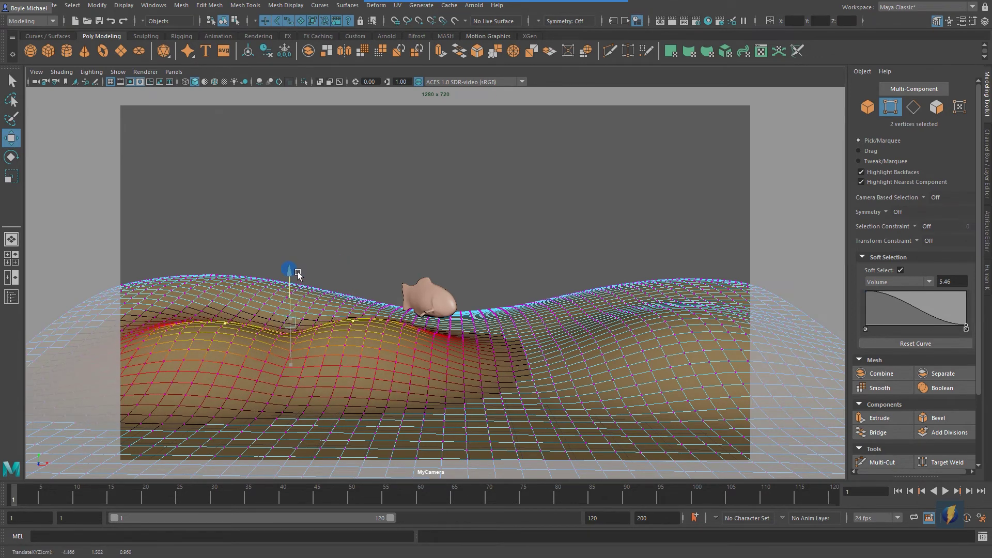
Step: Reshape the left bump upward, dent the middle, raise the far edge, and lift the middle dip
left_click(146, 337)
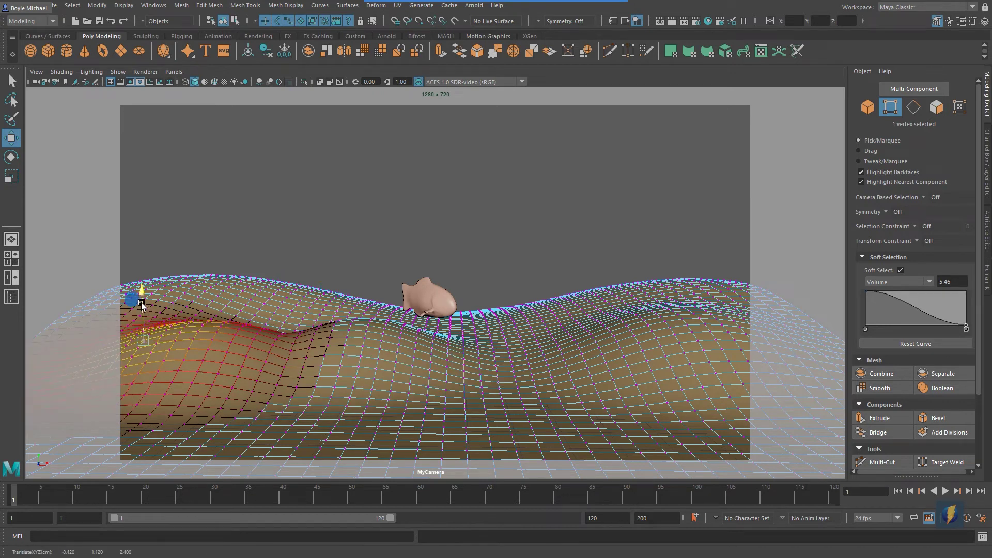
left_click_drag(141, 302, 133, 280)
left_click(379, 350)
left_click_drag(380, 328, 382, 341)
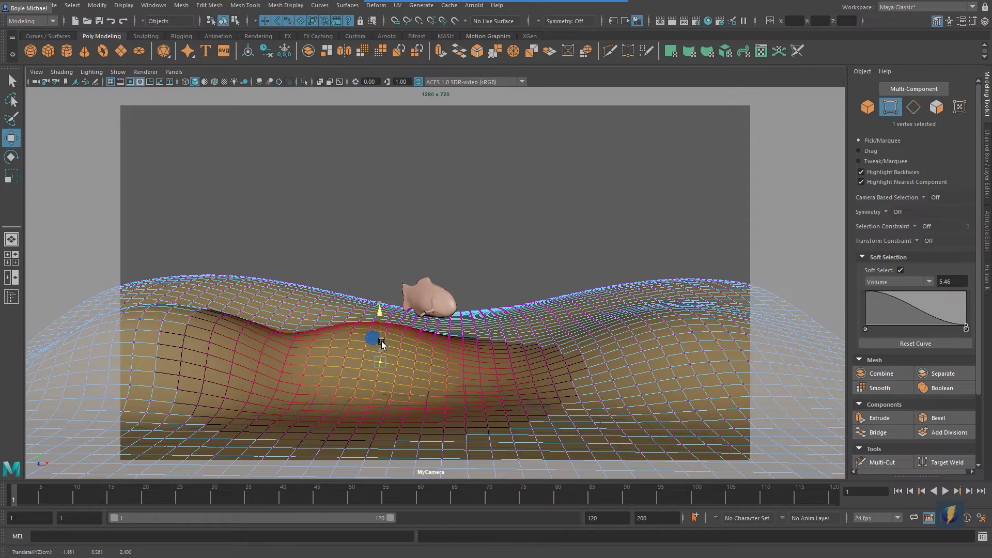
left_click(318, 291)
left_click_drag(320, 281, 324, 258)
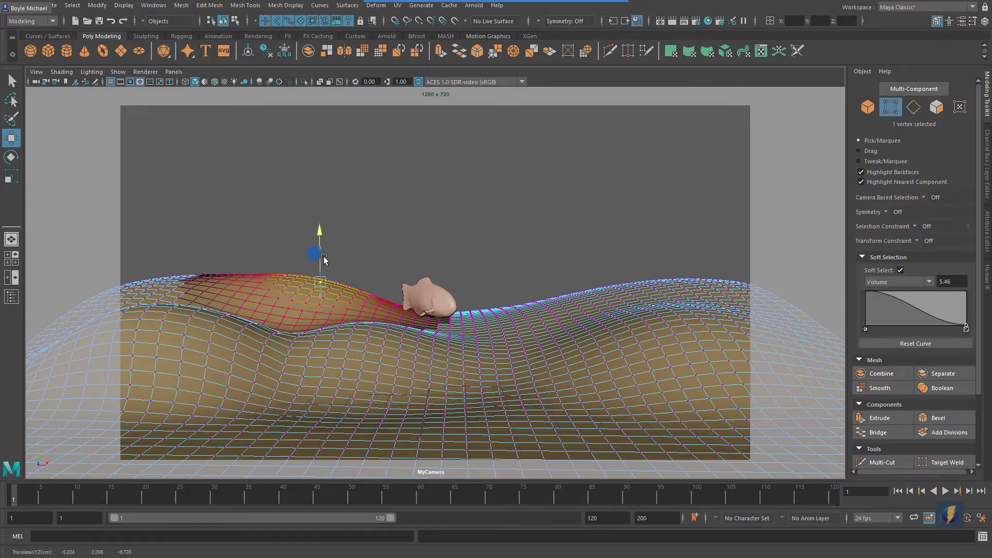
left_click(519, 336)
left_click_drag(521, 315, 523, 288)
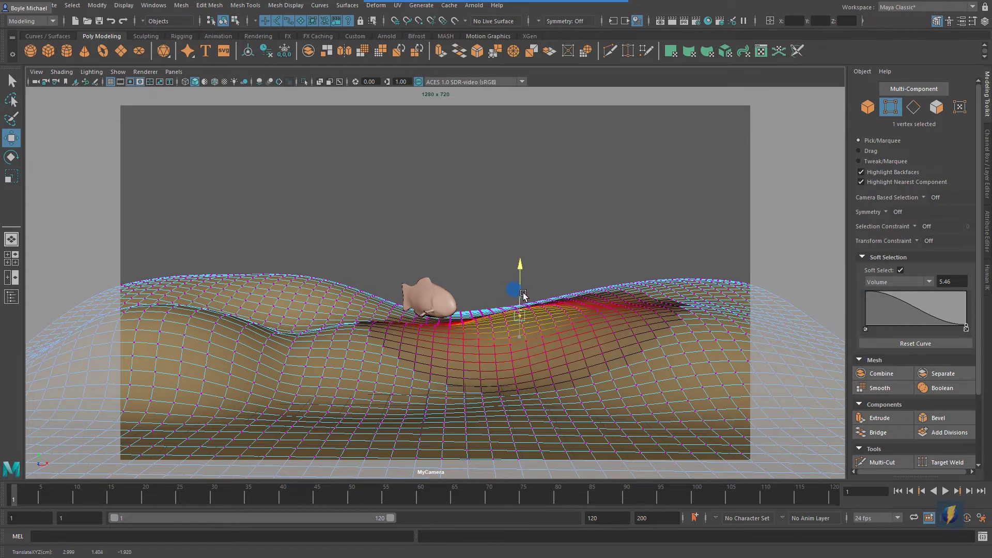
Step: Raise a bump at the right edge, sink the central trough, lower the left ridge, then leave vertex mode
left_click(738, 291)
left_click_drag(749, 266, 792, 264)
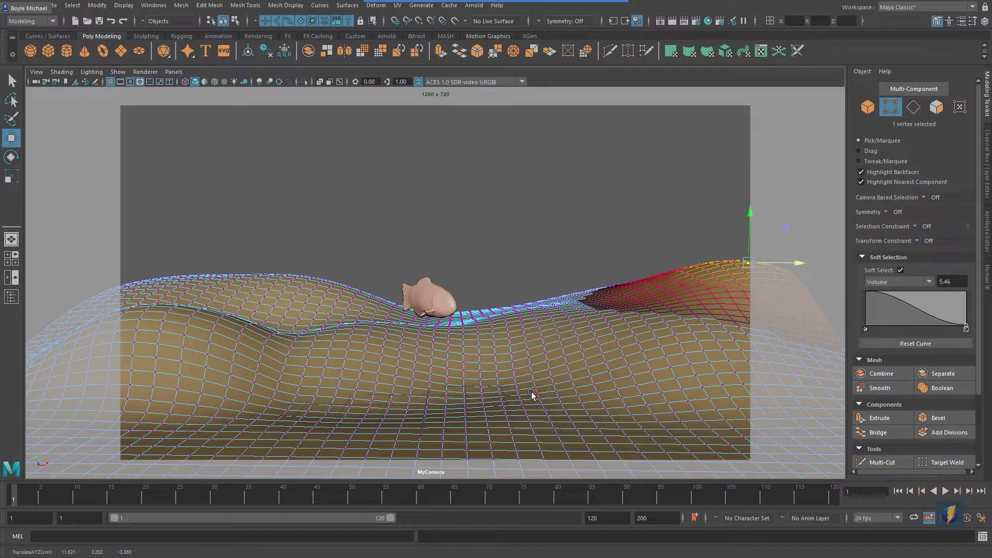
left_click(526, 343)
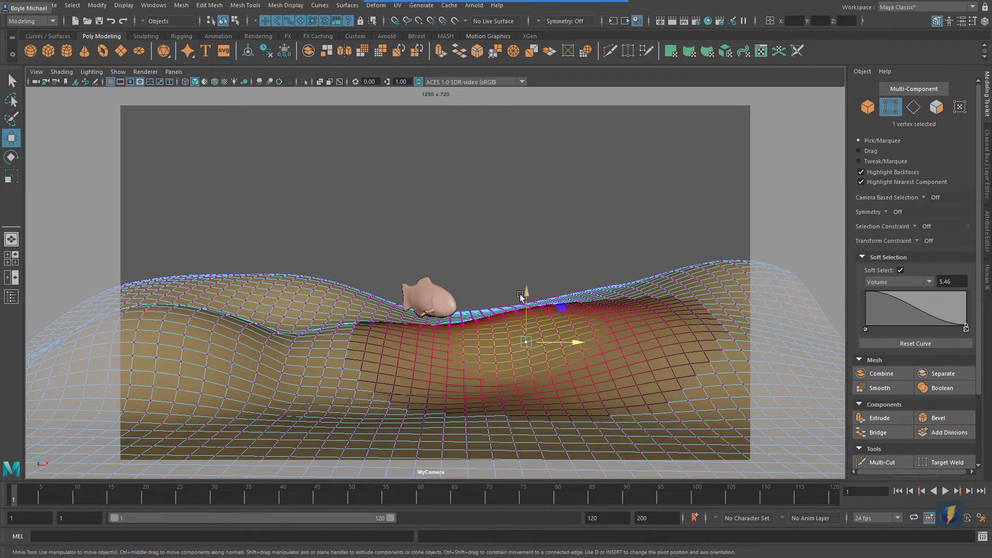
left_click_drag(526, 295, 531, 312)
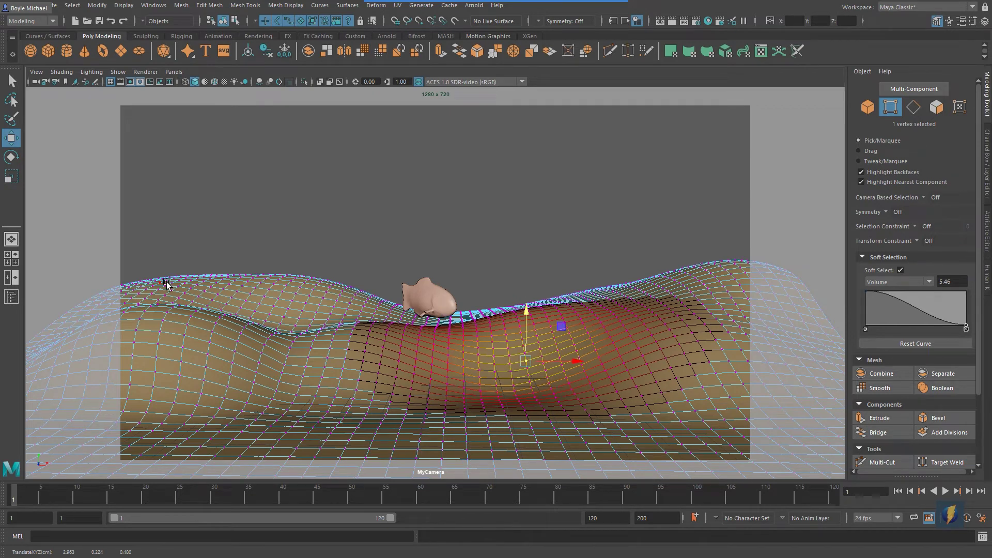
left_click(223, 287)
left_click_drag(196, 233, 203, 244)
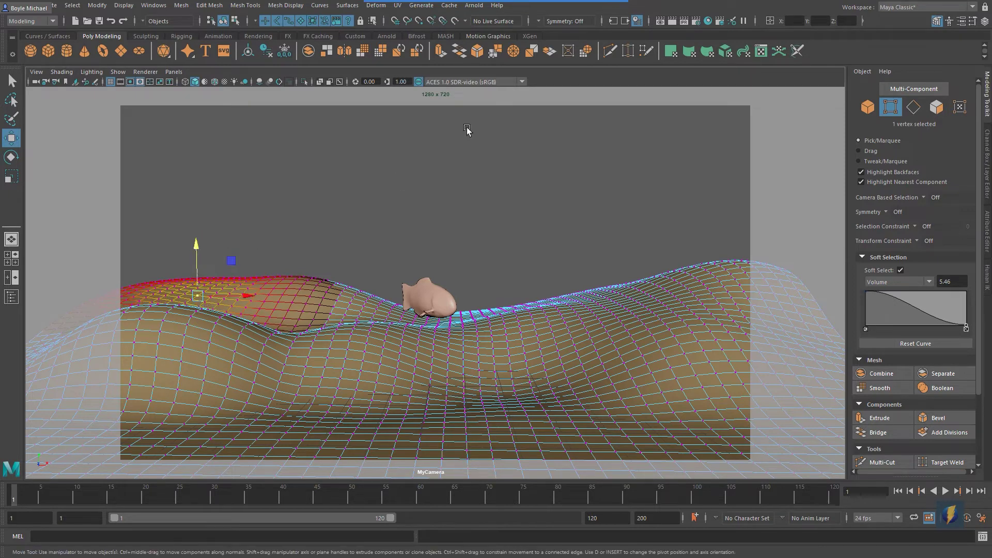
key("F8")
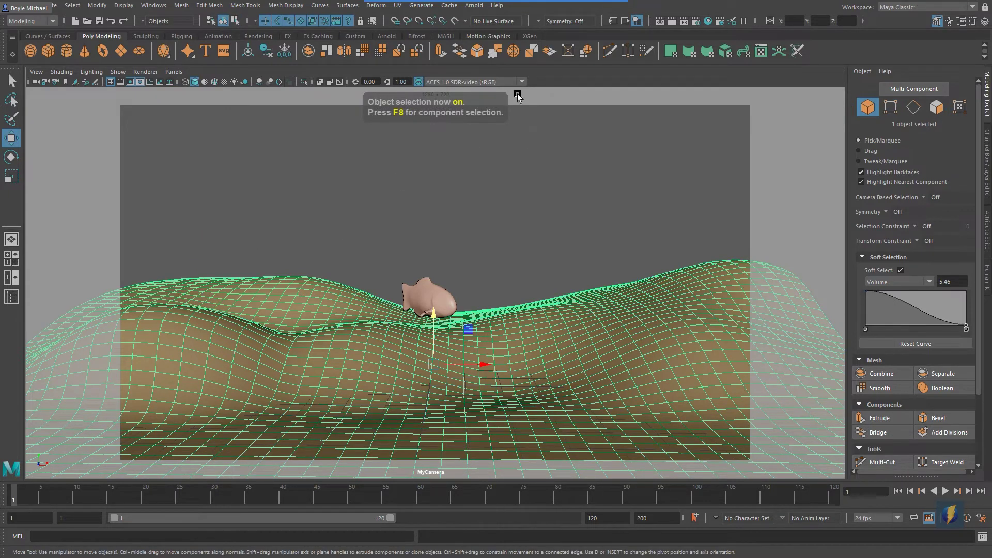
mouse_move(505, 2)
left_click(525, 20)
mouse_move(534, 173)
left_mouse_down()
mouse_move(244, 293)
mouse_move(109, 323)
mouse_move(155, 298)
mouse_move(289, 335)
mouse_move(129, 308)
mouse_move(358, 328)
mouse_move(211, 294)
mouse_move(218, 283)
mouse_move(301, 288)
mouse_move(151, 305)
mouse_move(186, 288)
mouse_move(241, 323)
mouse_move(302, 333)
mouse_move(348, 321)
mouse_move(145, 305)
mouse_move(203, 293)
mouse_move(260, 319)
mouse_move(173, 295)
mouse_move(284, 327)
mouse_move(351, 328)
left_mouse_up()
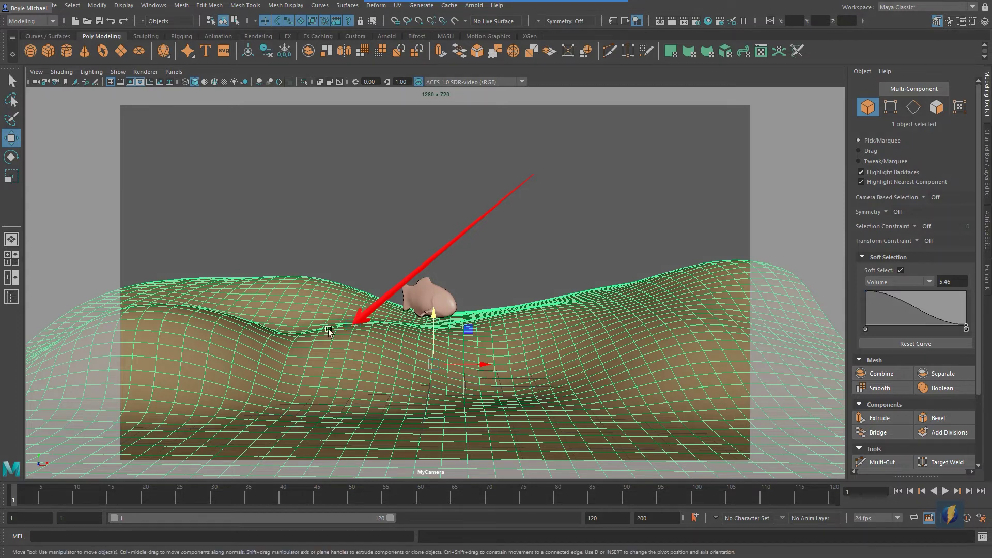
left_click(553, 304)
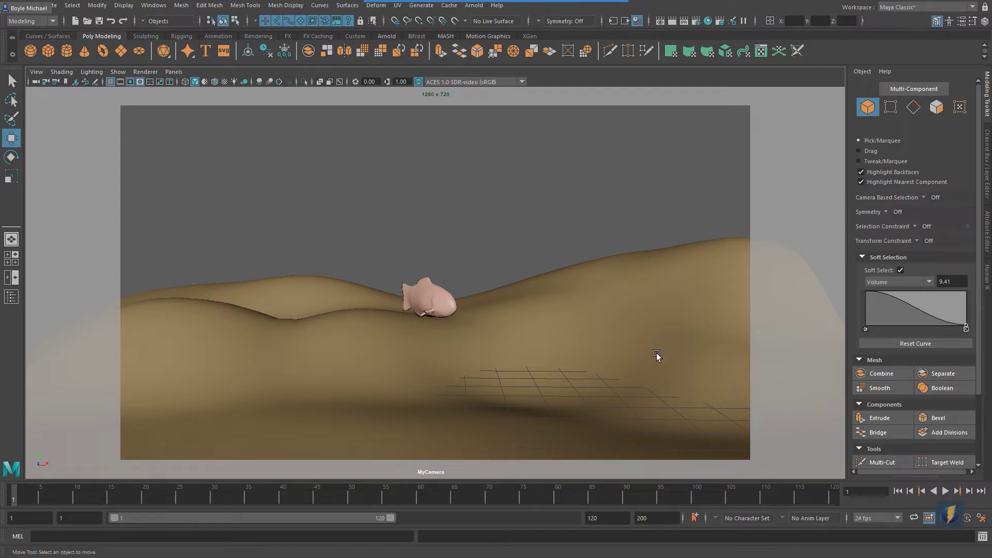
Step: Switch to the four-view layout and create a spot light from the hotbox Create > Lights menu
key("space")
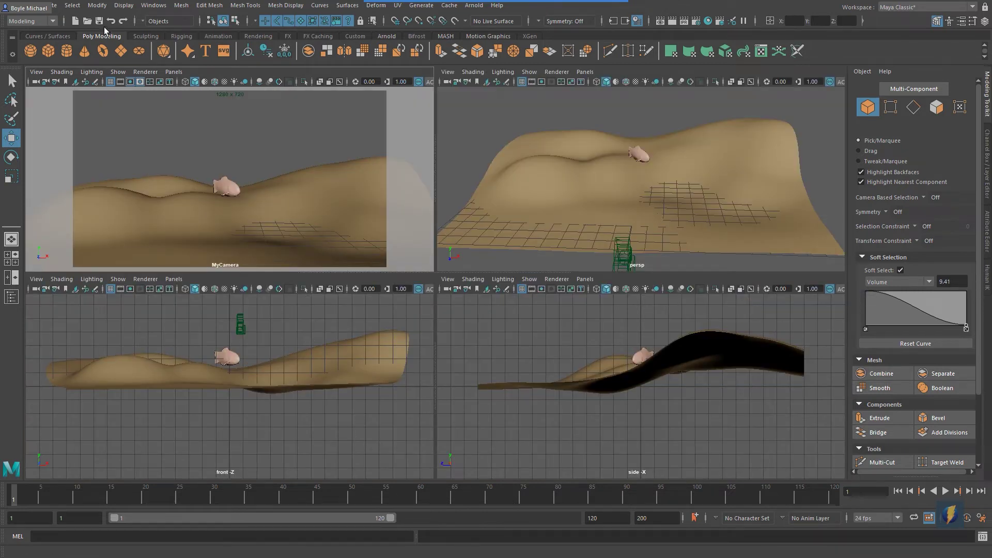
key("space")
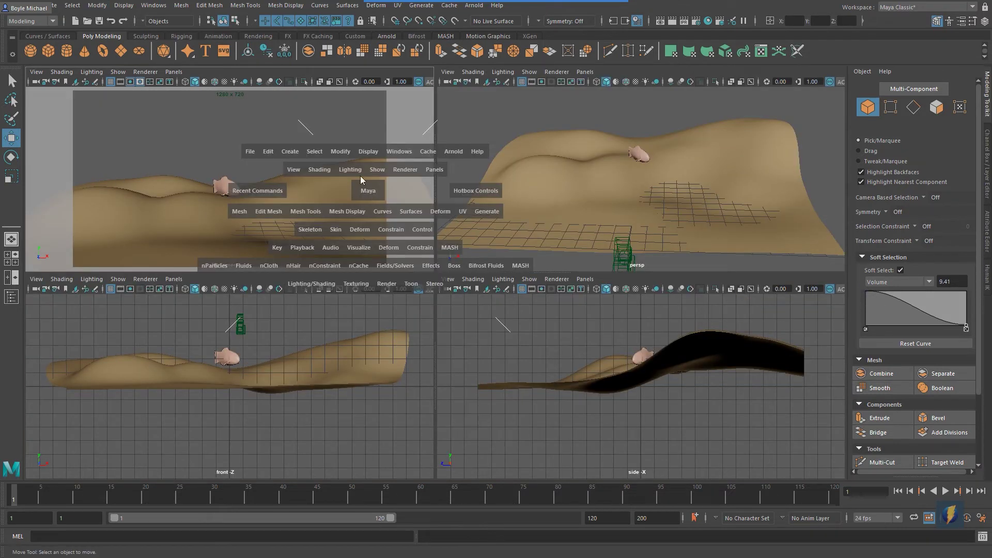
left_click(290, 151)
mouse_move(309, 212)
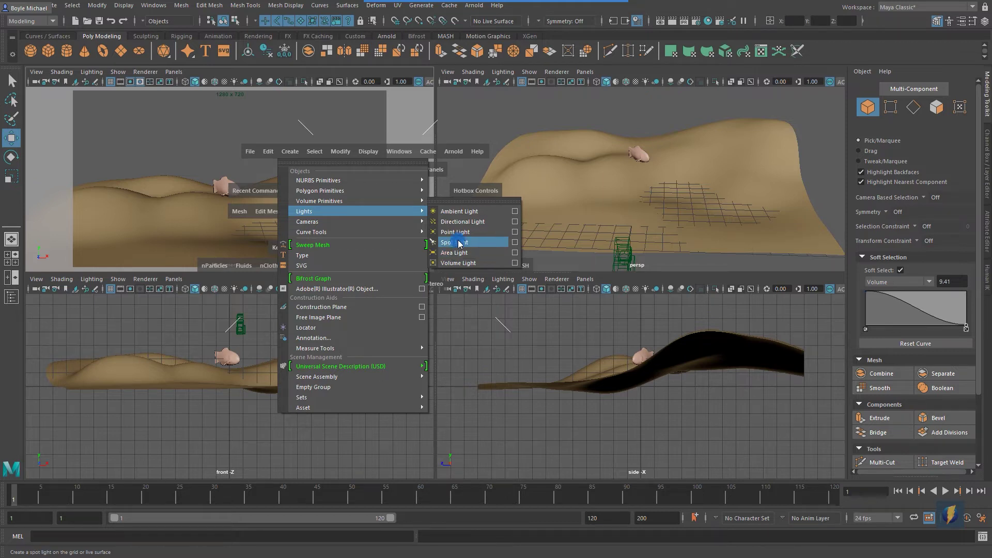
left_click(459, 243)
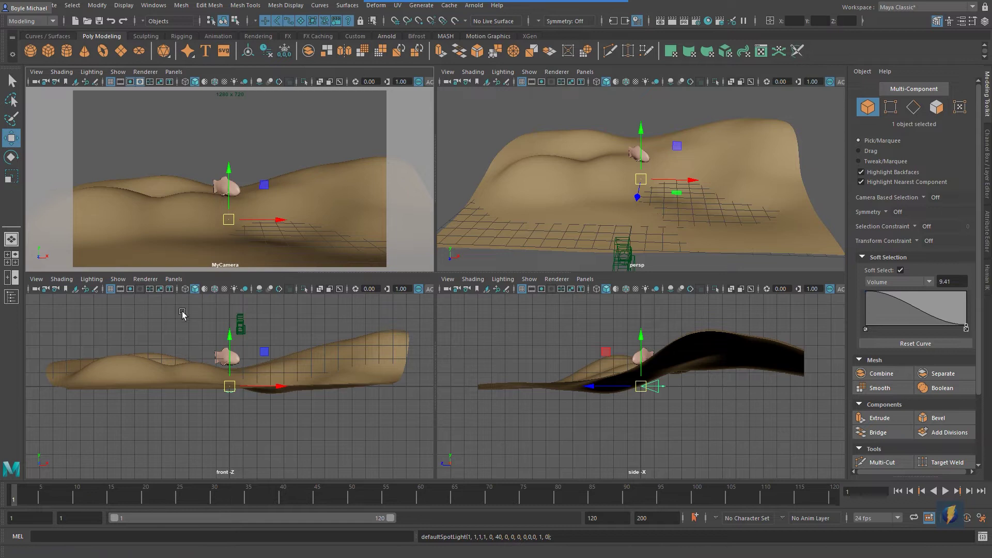
Step: Look through spotLight1 in the lower-left view, aim it over the whole terrain, then maximise MyCamera
left_click(174, 279)
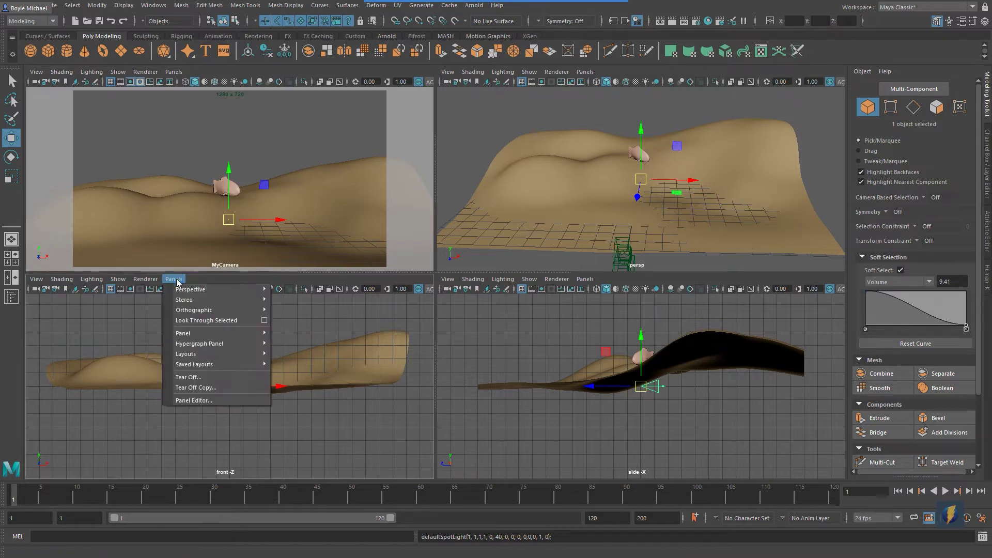
left_click(189, 327)
left_click_drag(299, 382, 350, 372, "alt")
right_click_drag(350, 372, 177, 366, "alt")
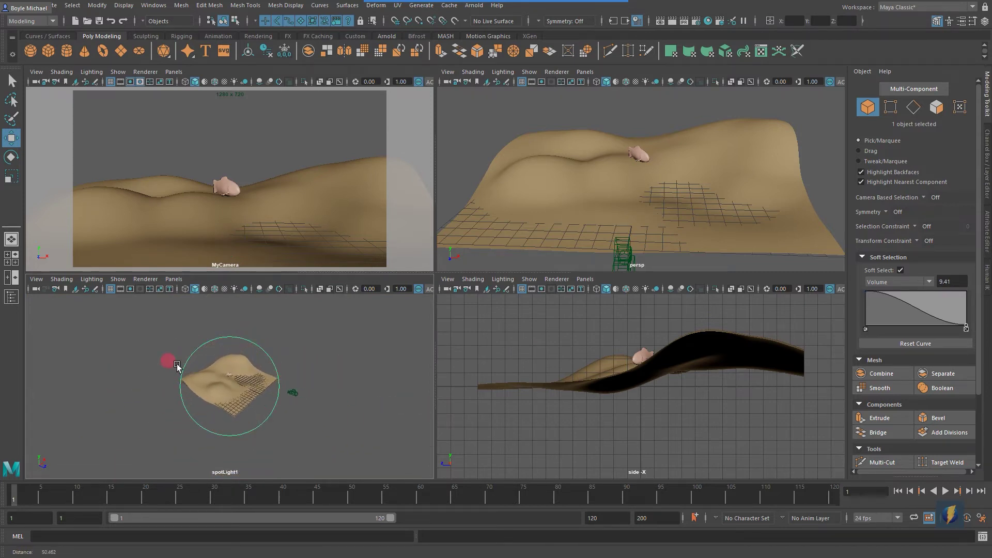
left_click_drag(255, 376, 231, 398, "alt")
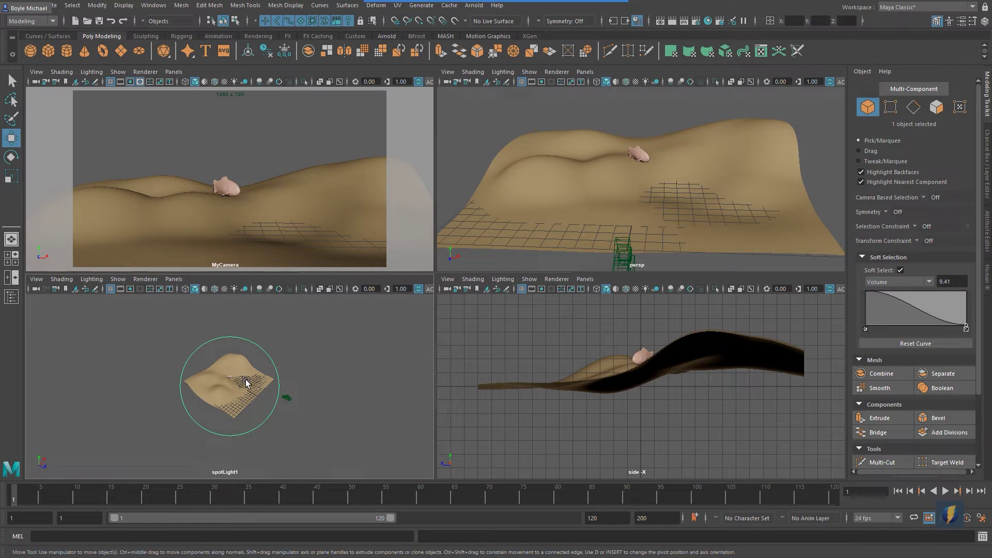
left_click_drag(254, 376, 255, 379, "alt")
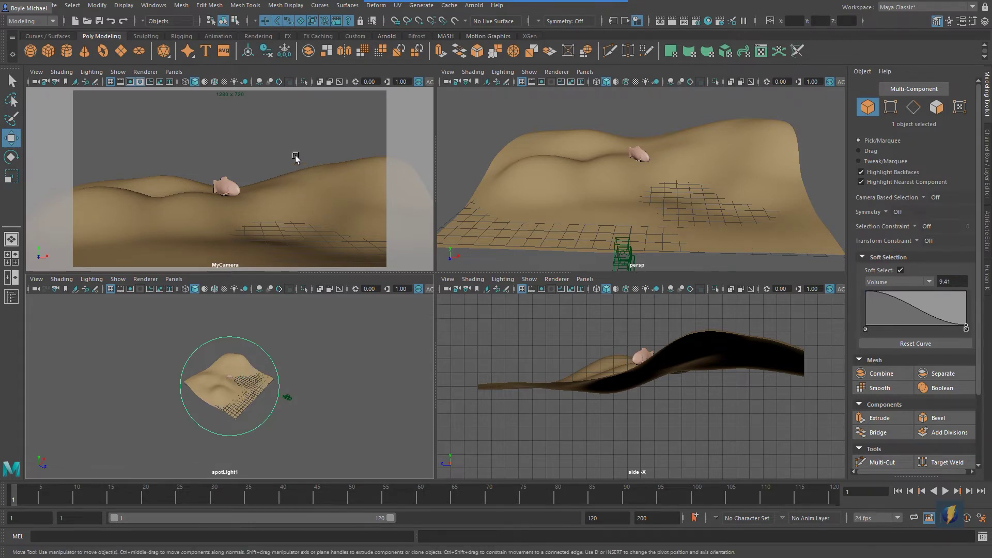
key("space")
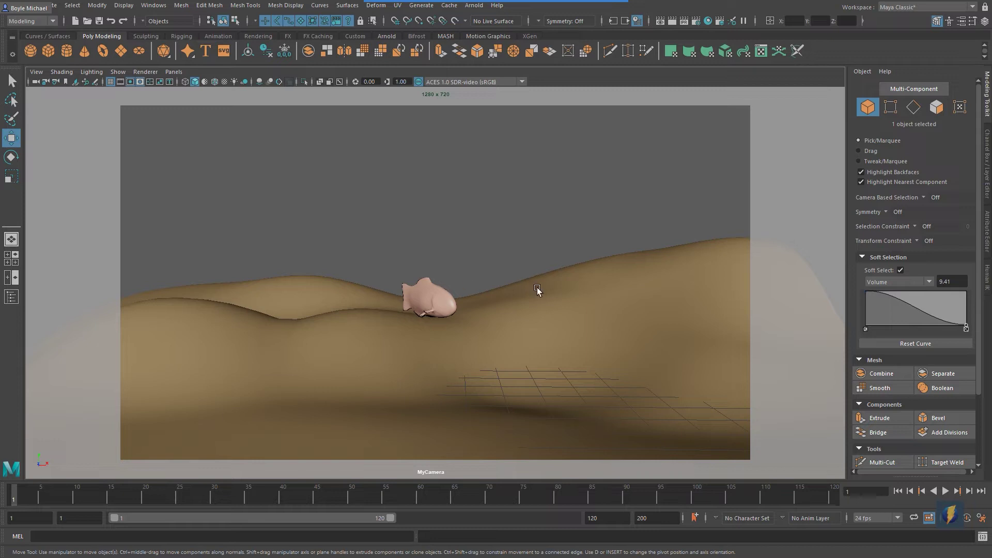
Step: Light MyCamera with all scene lights, enable Lighting > Shadows, and return to four views
key("7")
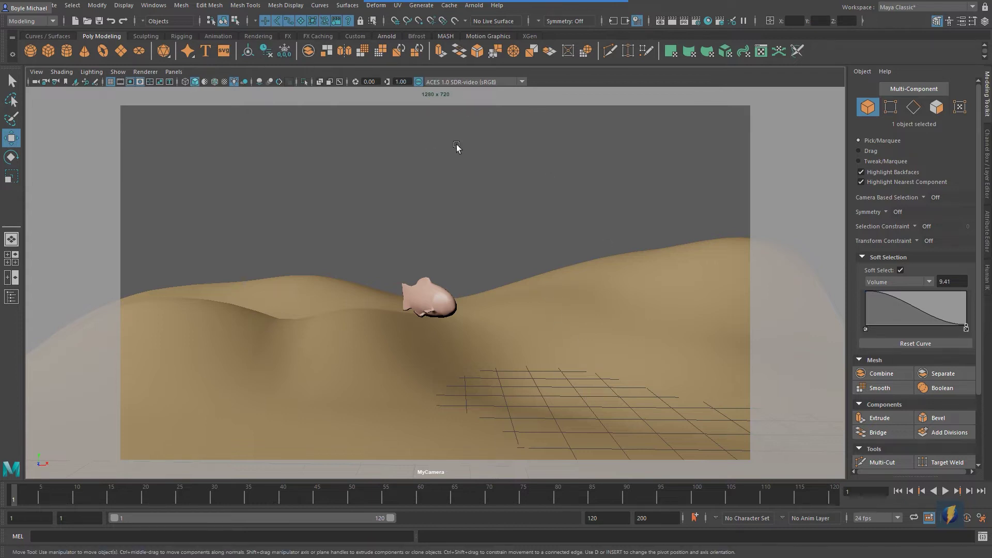
left_click(92, 71)
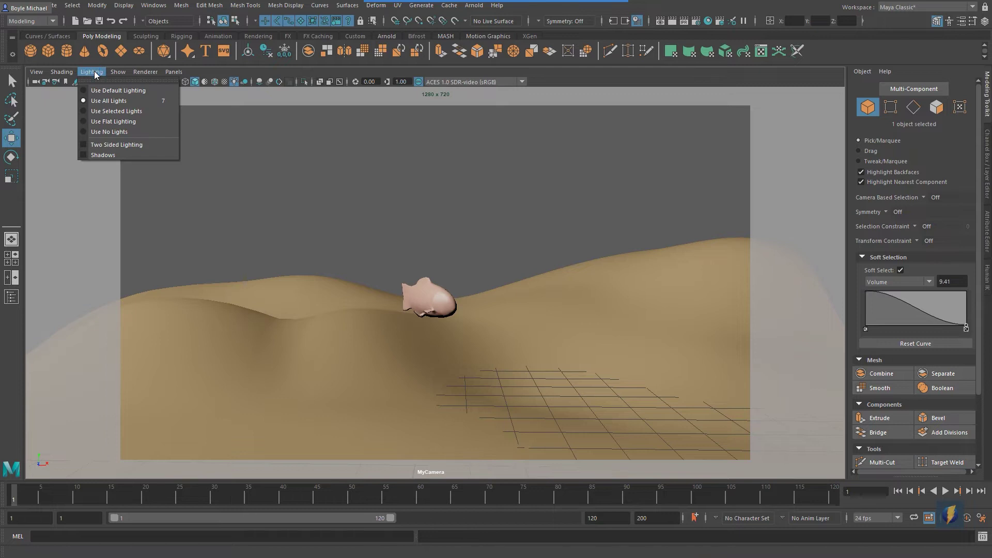
left_click(107, 153)
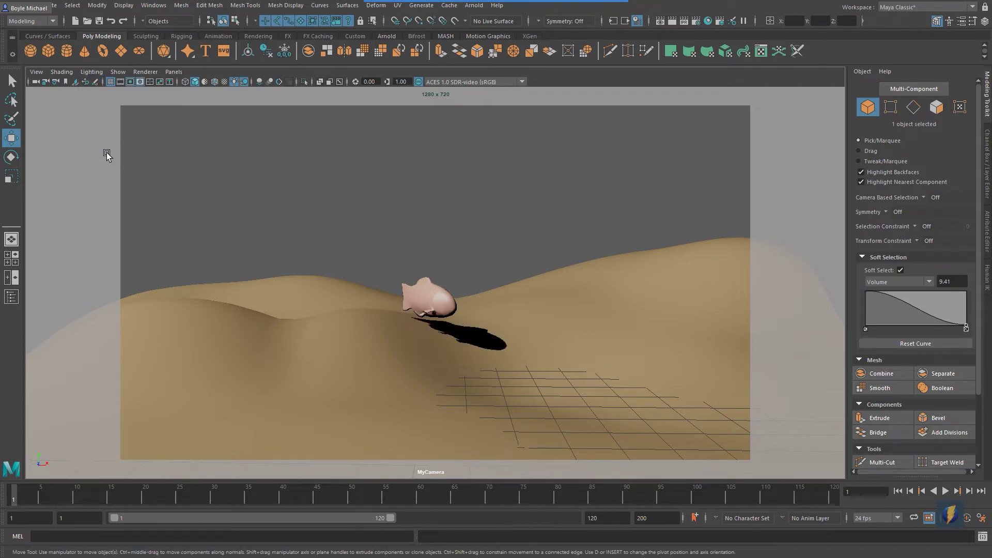
key("space")
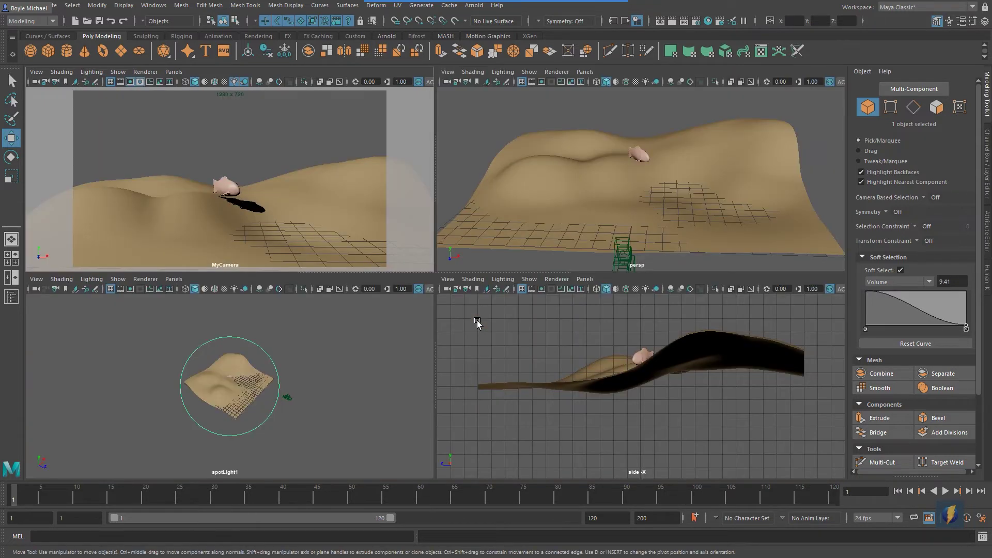
Step: Re-aim spotLight1 over the terrain, shifting the fish's shadow
left_click_drag(281, 355, 287, 378, "alt")
right_click_drag(288, 379, 284, 372, "alt")
left_click_drag(284, 372, 284, 372, "alt")
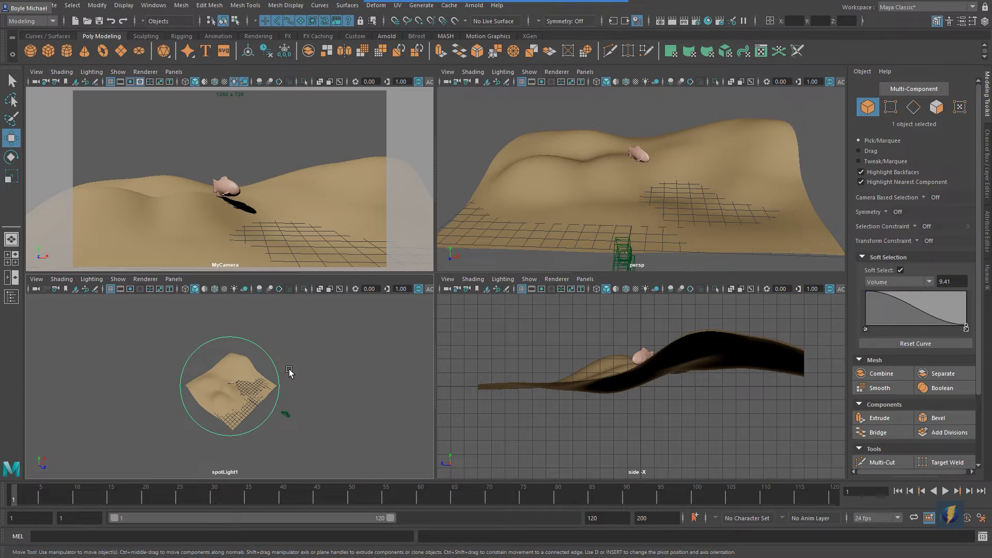
Step: Move the fish up in Y so it floats higher above the dune
left_click(12, 83)
left_click(237, 181)
key("w")
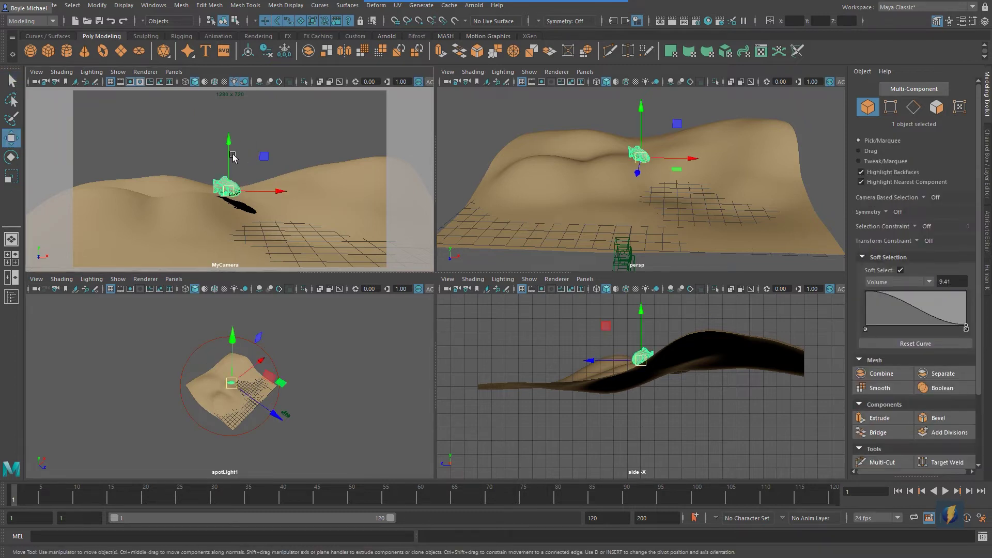
left_click_drag(228, 141, 227, 125)
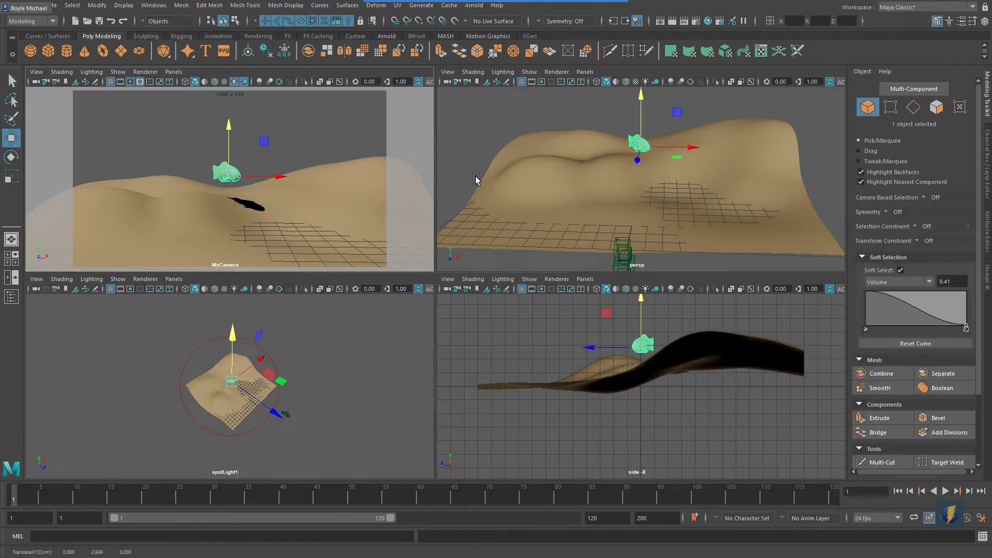
Step: Maximise MyCamera and render the current frame in Maya Software at 1280 × 720
key("space")
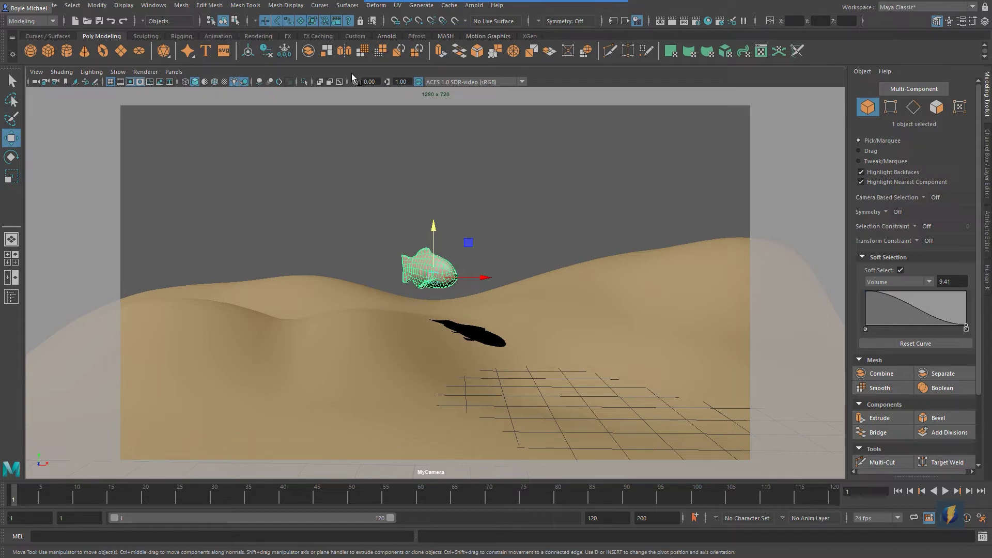
mouse_move(393, 5)
mouse_move(736, 143)
left_mouse_down()
mouse_move(509, 306)
mouse_move(494, 330)
left_mouse_up()
mouse_move(737, 140)
left_mouse_down()
mouse_move(664, 303)
mouse_move(627, 132)
mouse_move(675, 33)
left_mouse_up()
left_click(672, 21)
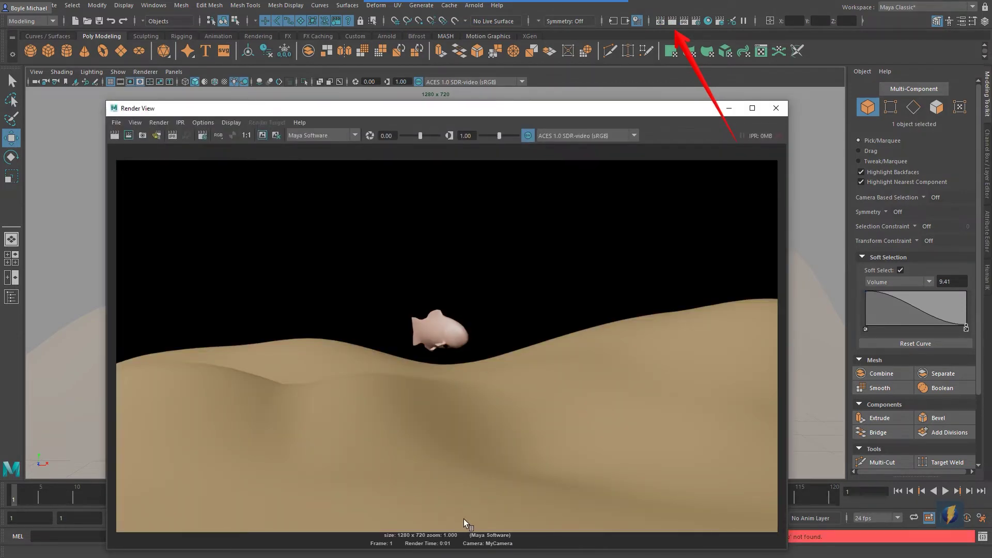
Step: Turn on Use Depth Map Shadows for spotLight1 in the Attribute Editor, then re-render the frame
left_click(776, 109)
left_click(12, 296)
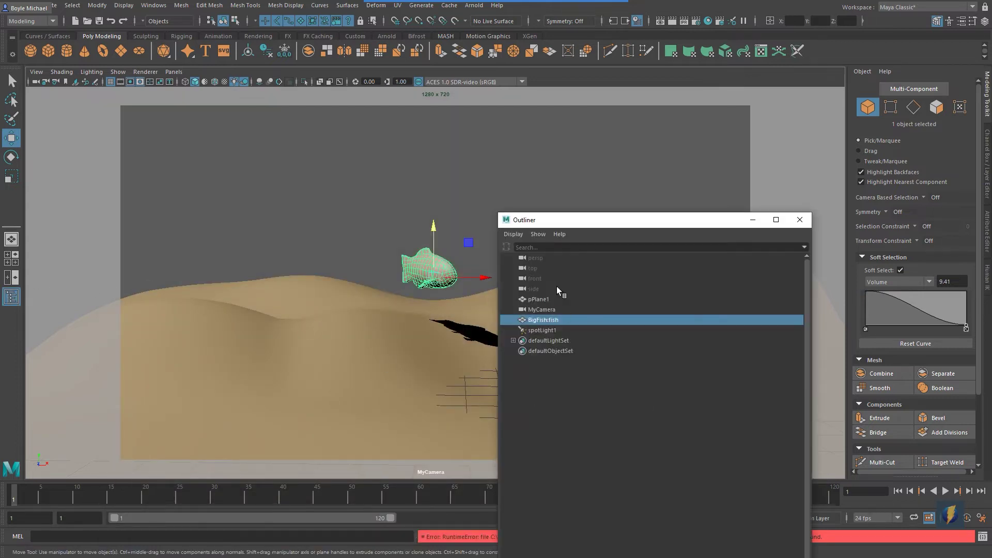
left_click(541, 329)
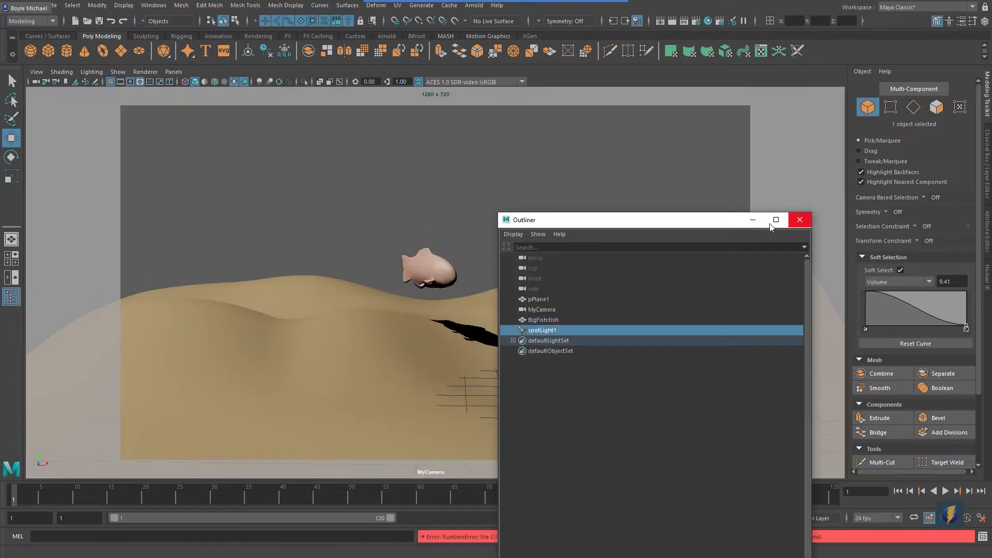
left_click(752, 219)
key("ctrl+a")
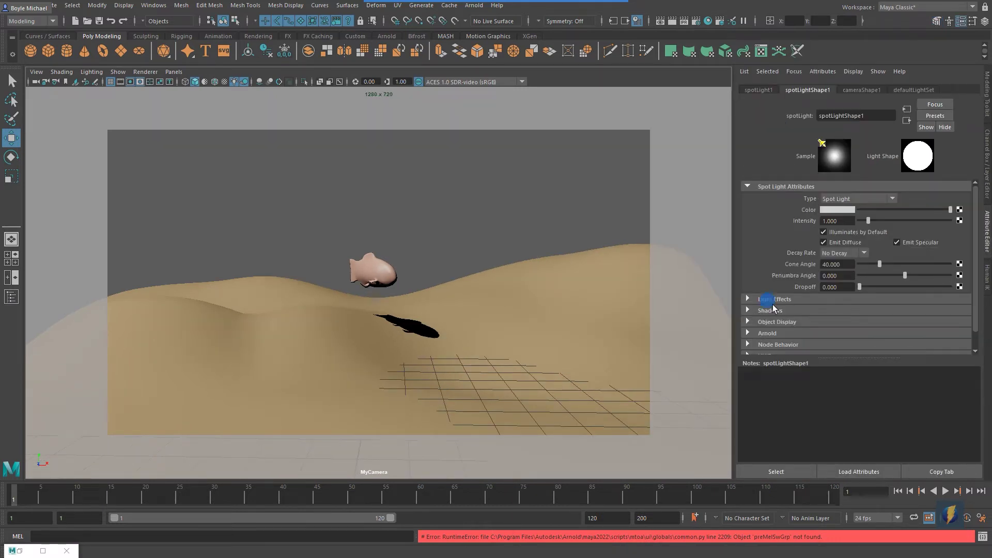
left_click(833, 311)
scroll(868, 305, "down", 1)
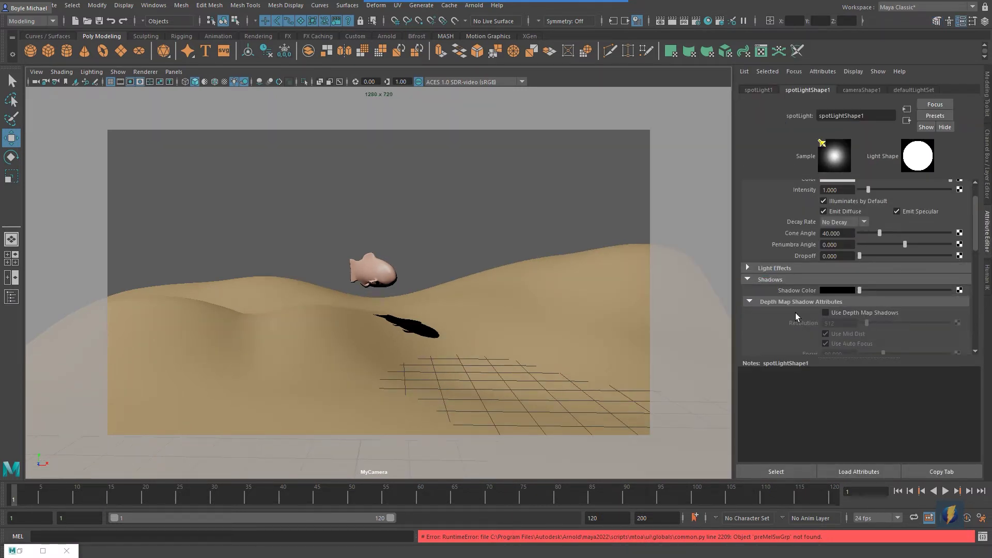
left_click(826, 313)
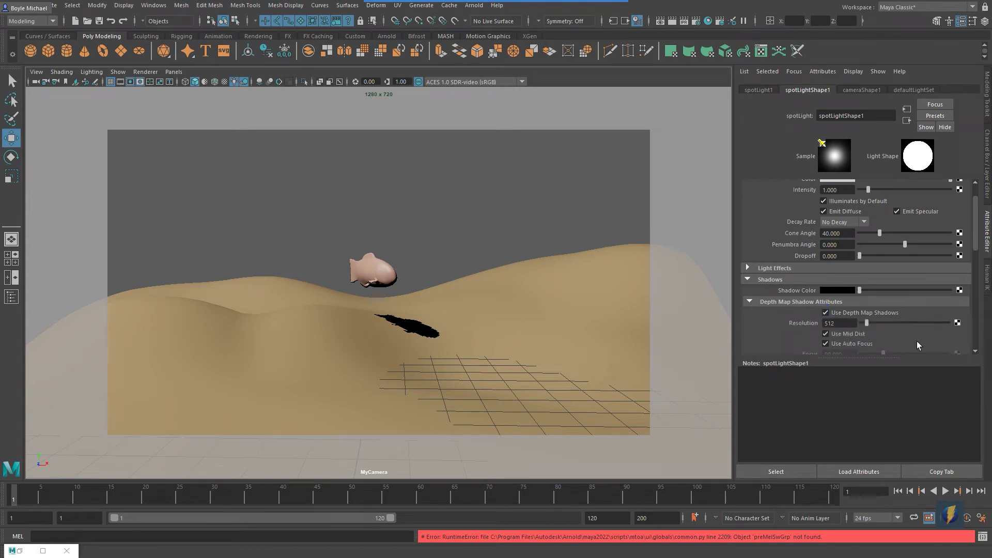
left_click(672, 20)
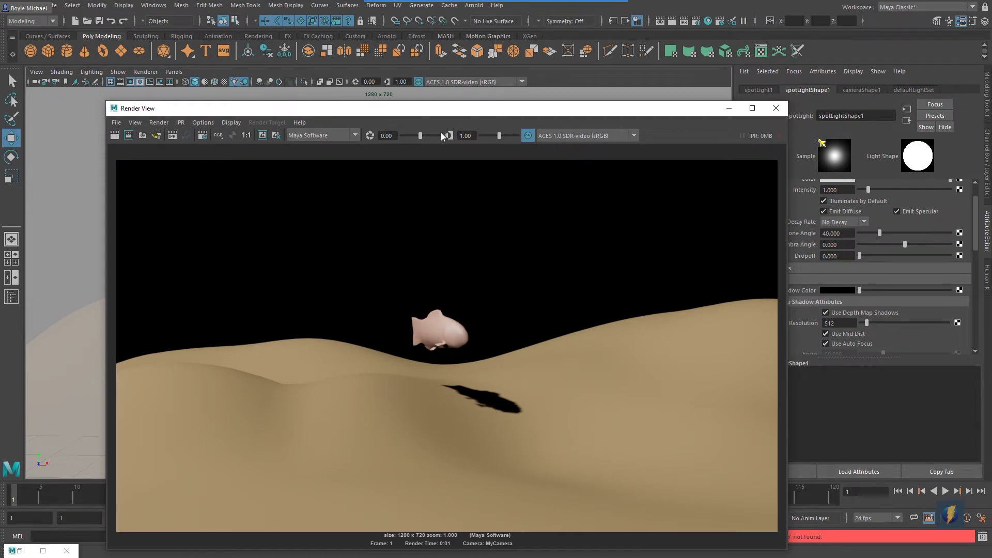
Step: Set the spotlight's depth map shadow Resolution to 64 and re-render the frame
left_click_drag(452, 114, 336, 95)
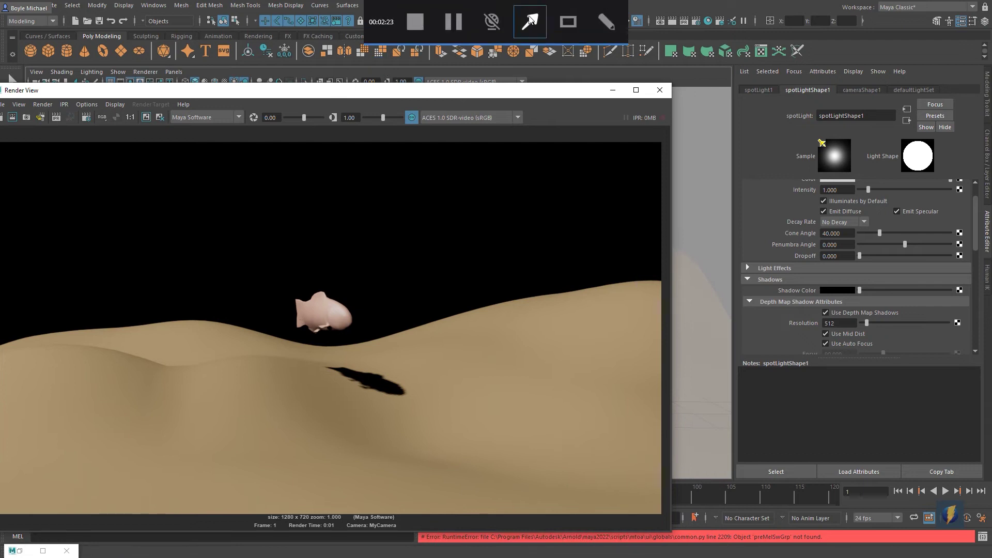
mouse_move(505, 222)
left_mouse_down()
mouse_move(405, 354)
mouse_move(373, 373)
mouse_move(398, 374)
left_mouse_up()
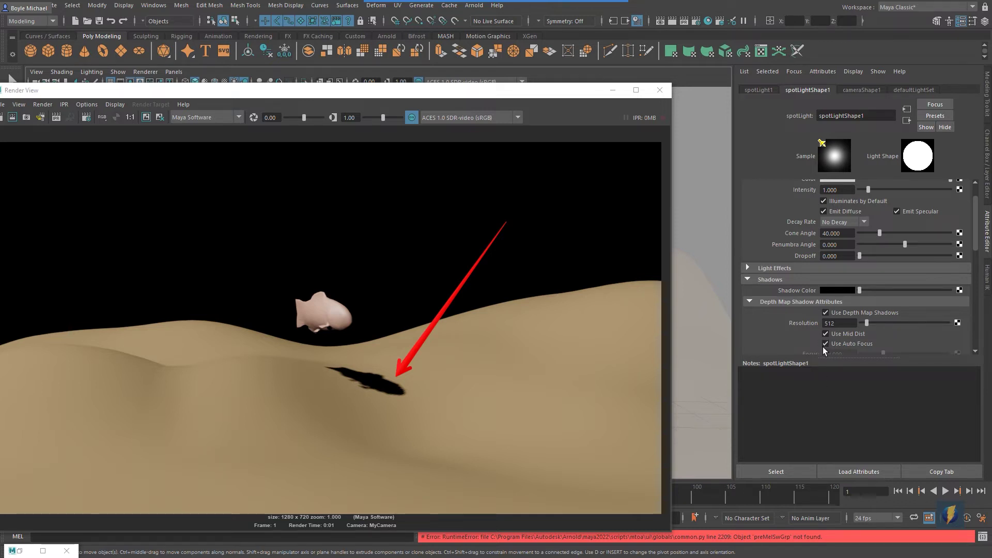
left_click(530, 20)
mouse_move(676, 215)
left_mouse_down()
mouse_move(760, 311)
mouse_move(784, 323)
left_mouse_up()
scroll(822, 346, "down", 1)
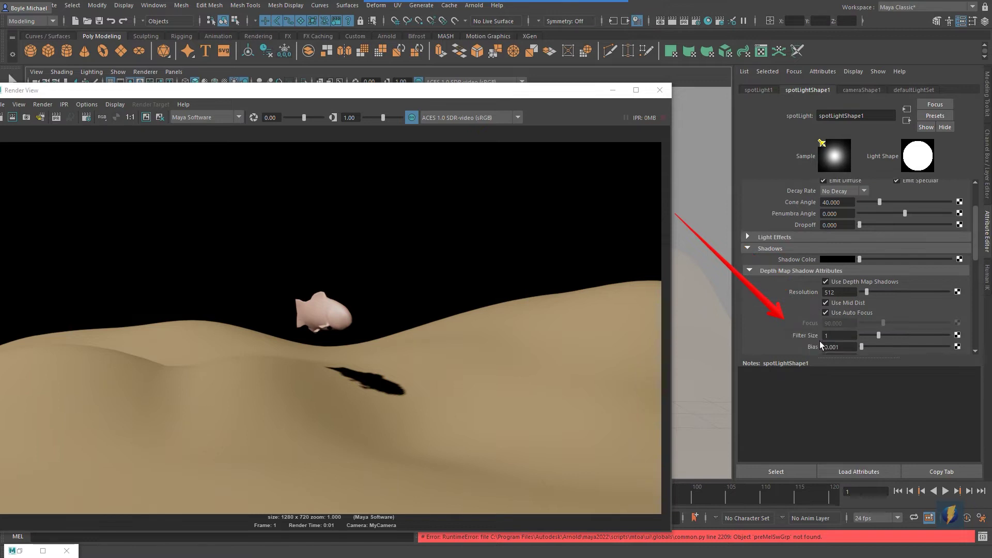
double_click(840, 293)
type("64")
left_click_drag(93, 90, 132, 88)
left_click(38, 114)
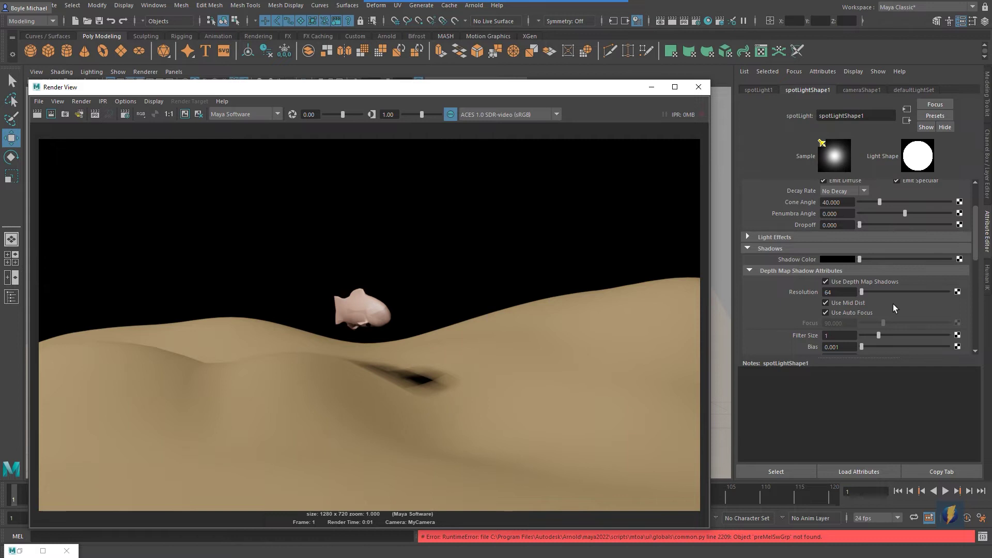
Step: Raise the shadow Resolution to 1024 and re-render to compare the sharper shadow
double_click(841, 293)
key("BackSpace")
type("1024")
key("Return")
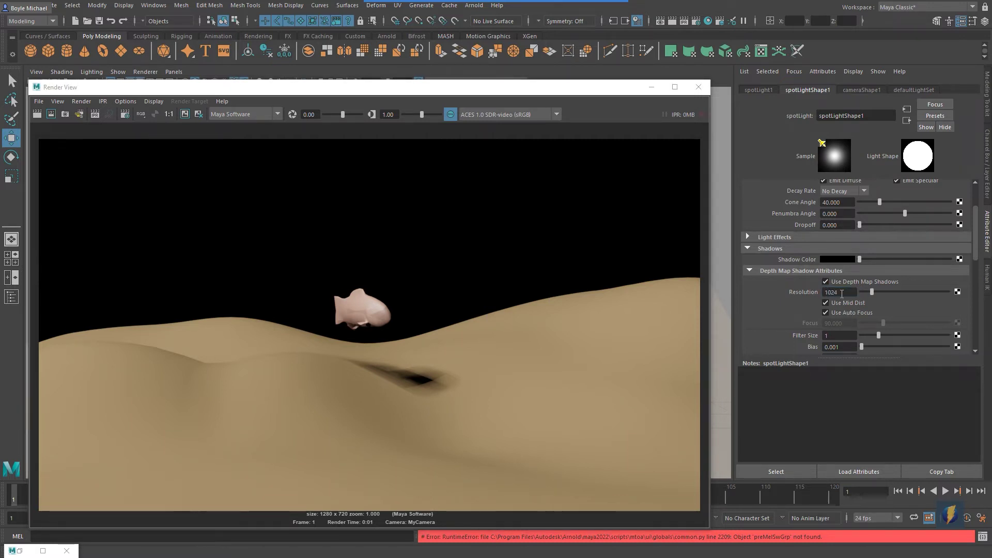
left_click(37, 114)
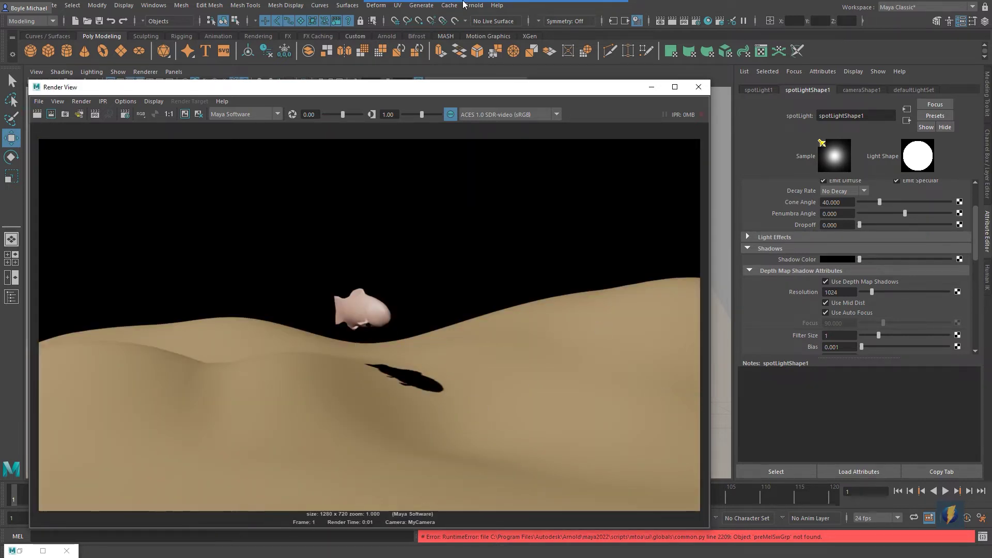
Step: Set the shadow Filter Size to 3 and re-render for a softer shadow
mouse_move(587, 255)
left_mouse_down()
mouse_move(737, 332)
mouse_move(786, 330)
left_mouse_up()
double_click(845, 335)
type("3")
key("Return")
left_click(38, 114)
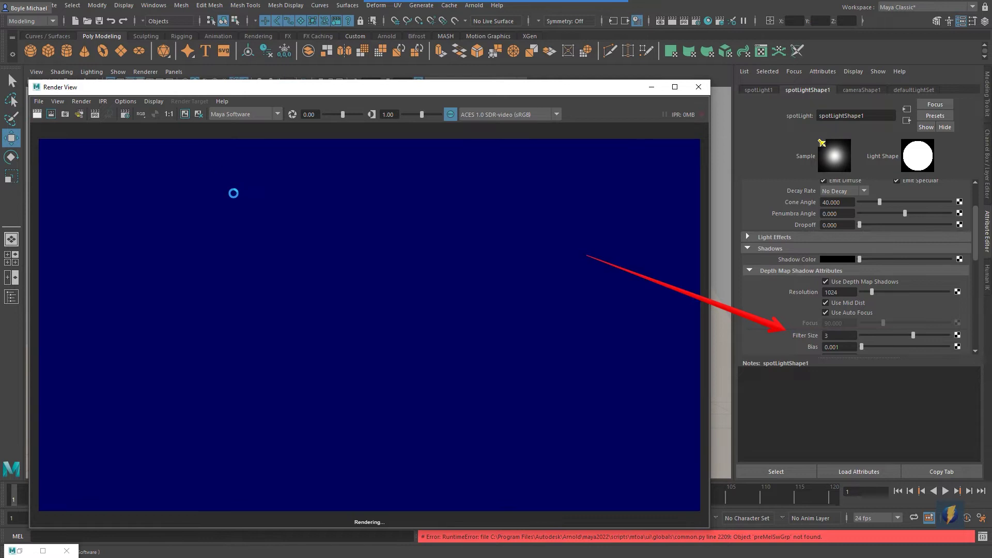
Step: Set the shadow Resolution to 512, re-render, and close the Render View
double_click(839, 292)
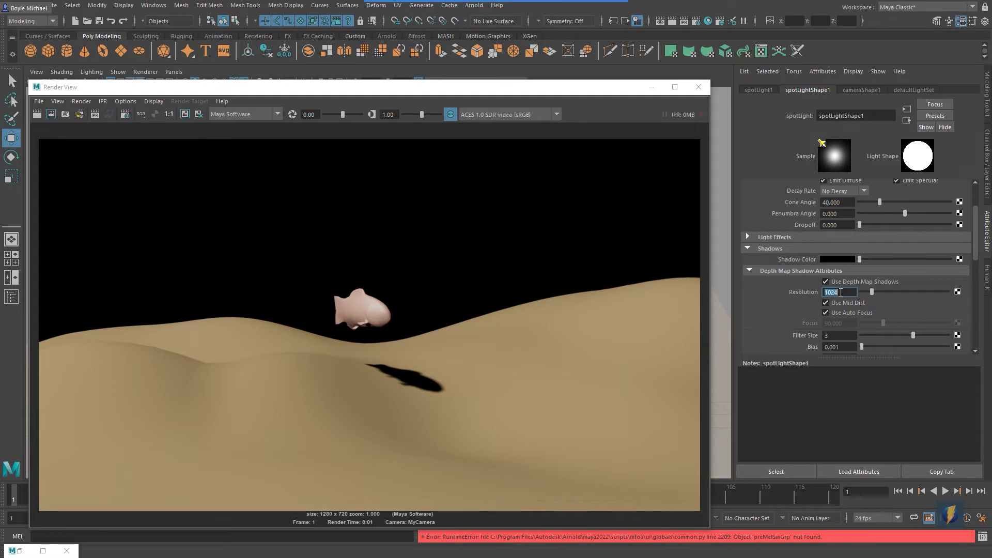
type("51")
key("Return")
left_click(35, 113)
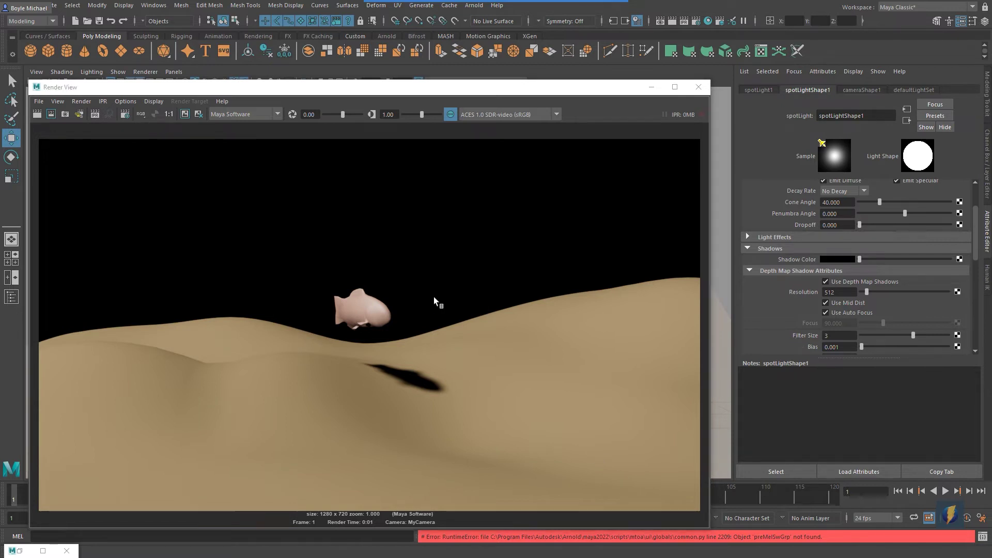
left_click(529, 21)
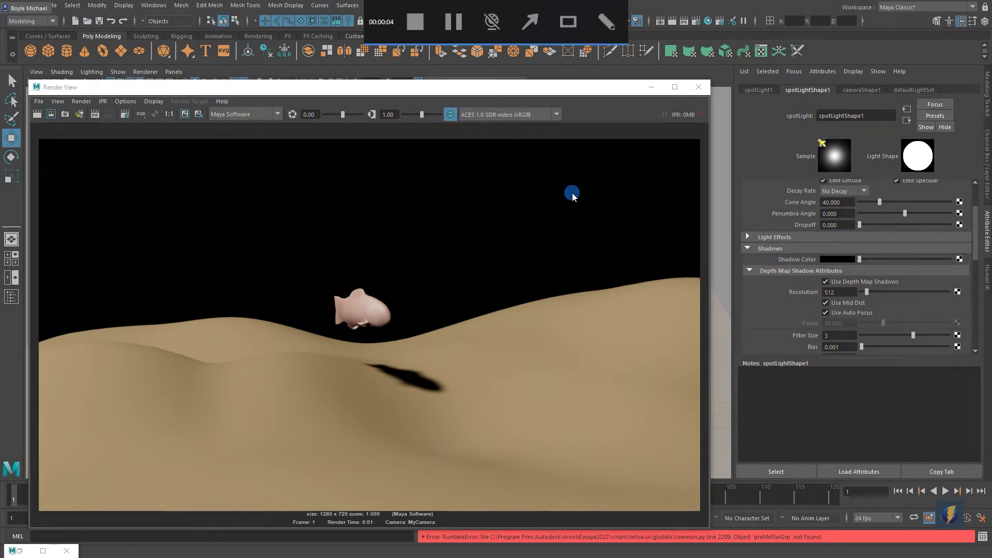
mouse_move(576, 178)
left_mouse_down()
mouse_move(565, 325)
mouse_move(191, 393)
mouse_move(543, 366)
left_mouse_up()
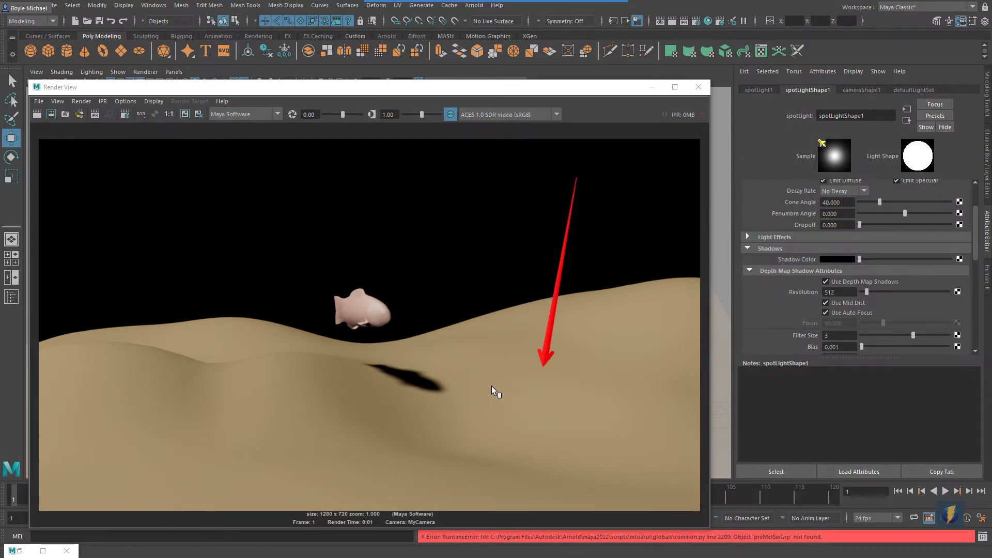
key("Escape")
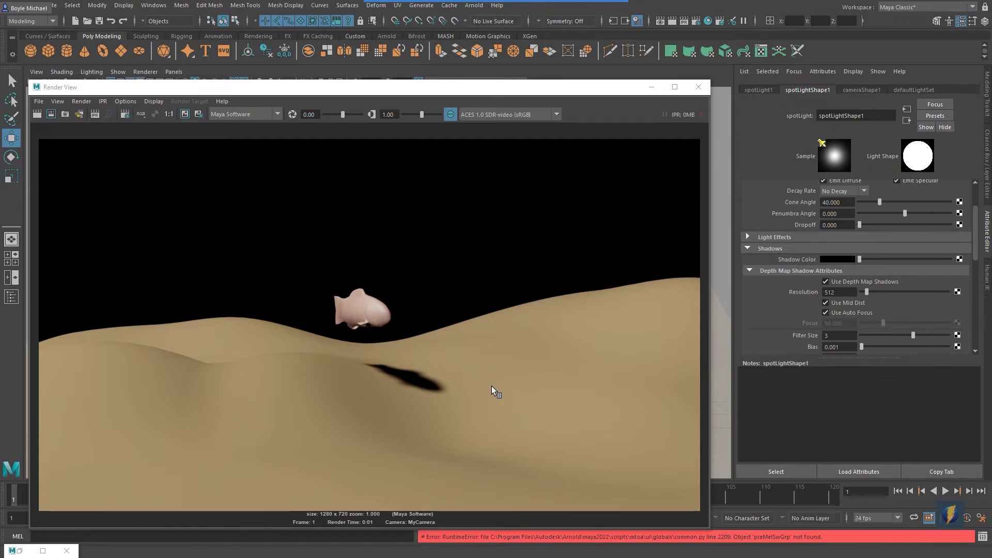
left_click(697, 87)
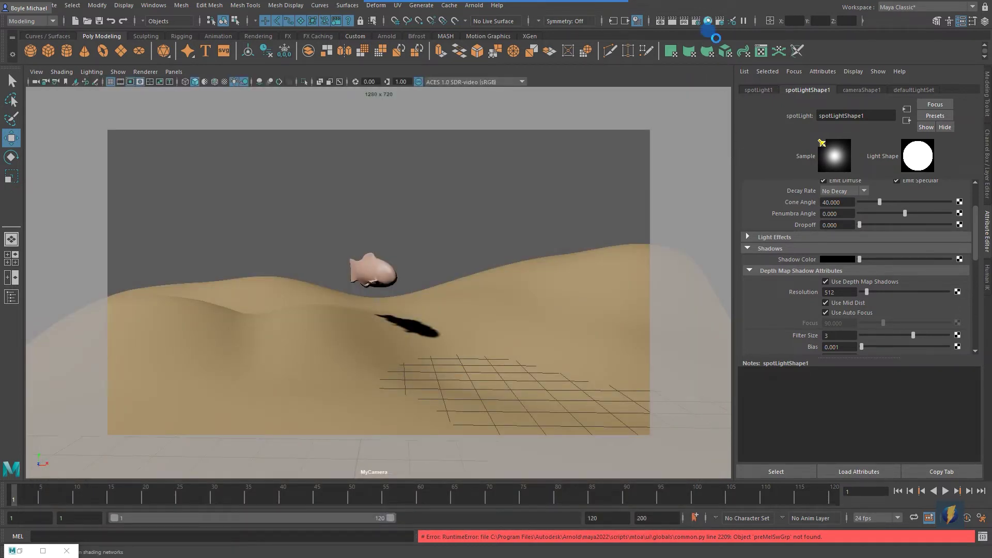
Step: Create a new Lambert material in Hypershade and rename it SandMat
left_click(708, 21)
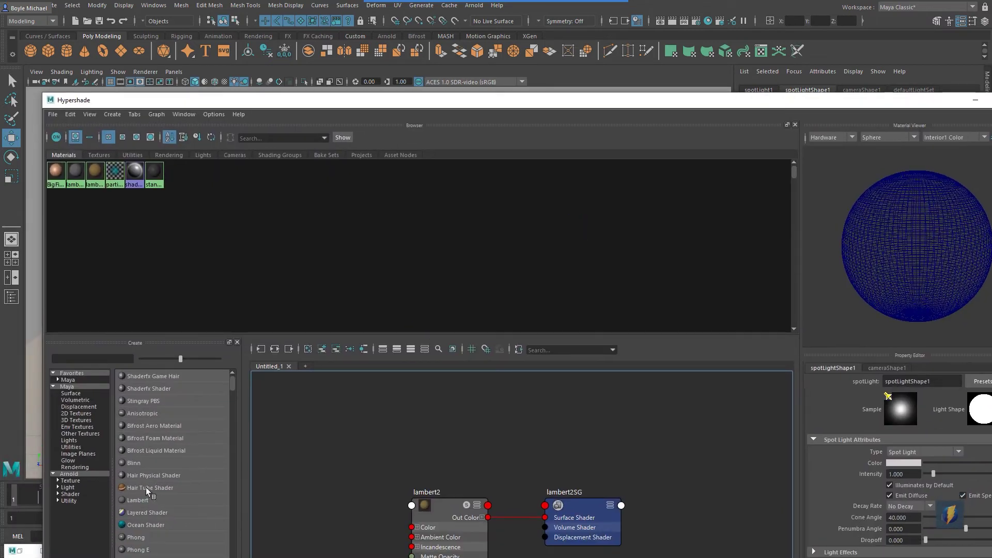
left_click(137, 500)
left_click_drag(215, 100, 239, 214)
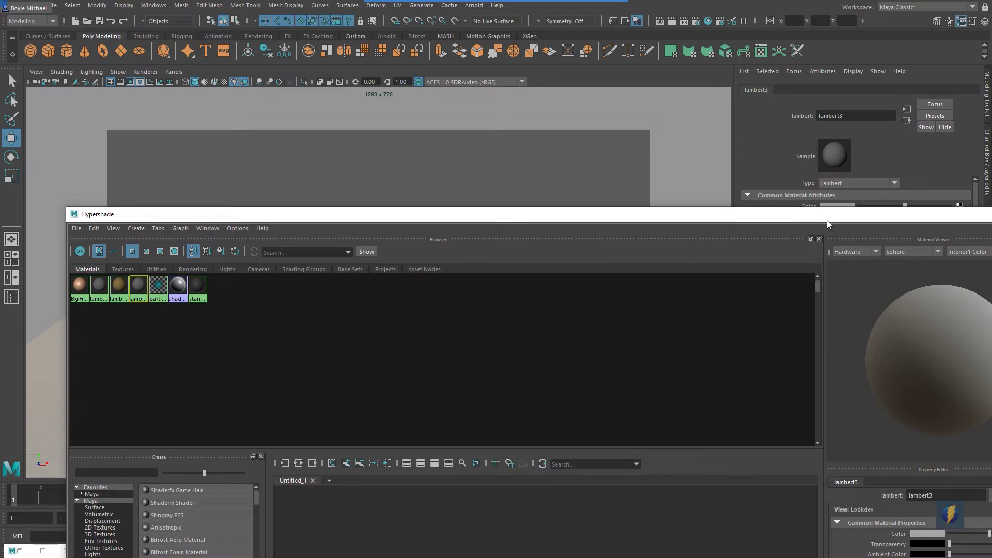
left_click_drag(827, 220, 800, 303)
double_click(852, 115)
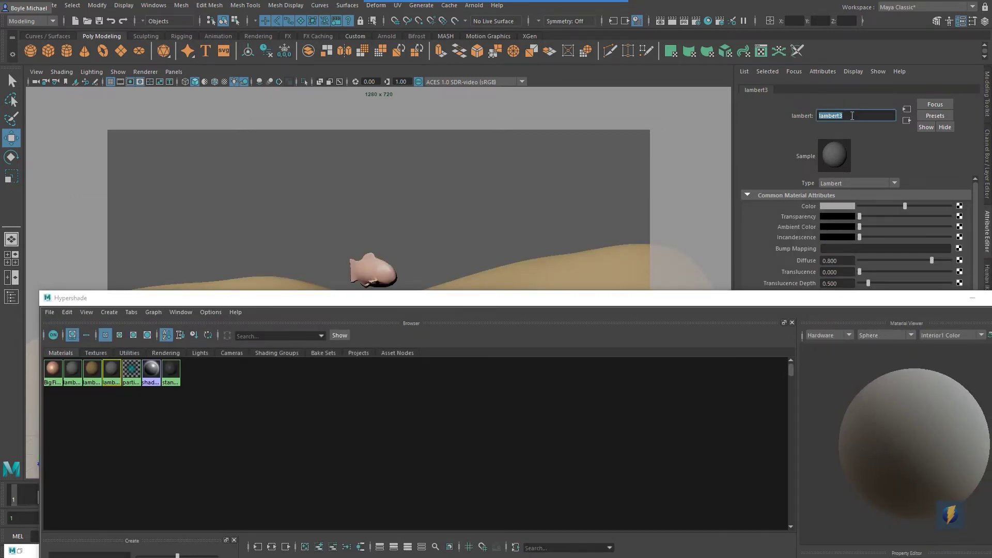
type("SandMat")
key("Return")
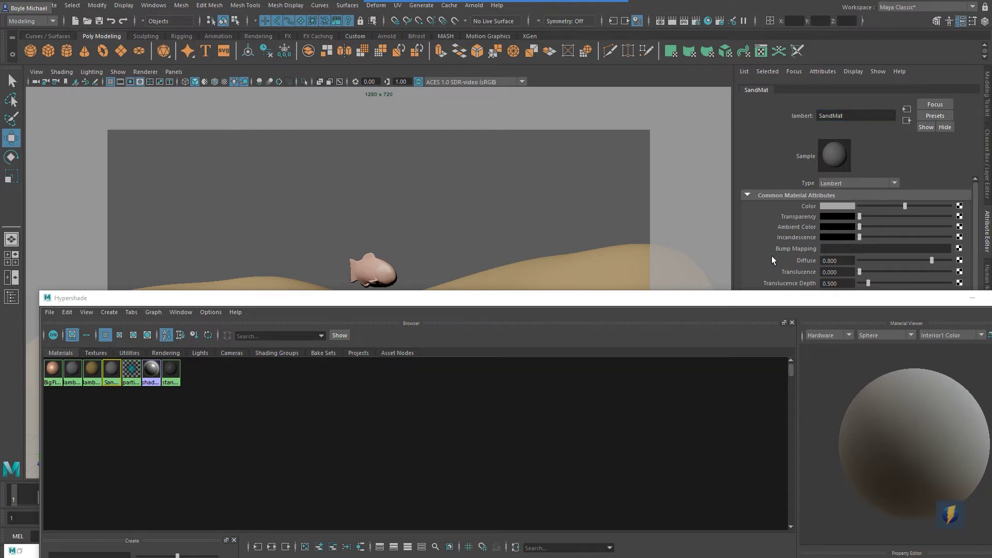
Step: Apply SandMat to the dune plane and give it a tan colour
left_click_drag(735, 306, 774, 345)
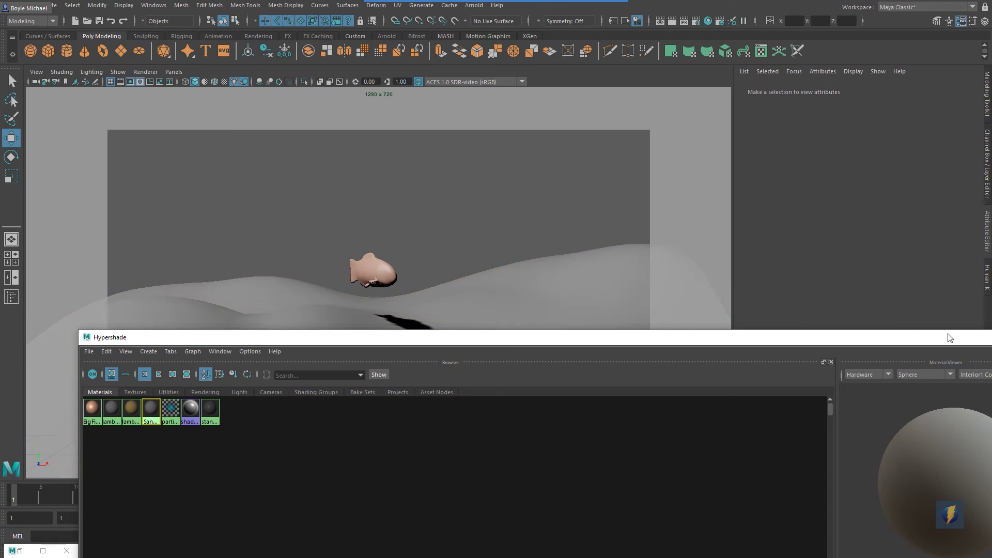
left_click_drag(930, 344, 685, 334)
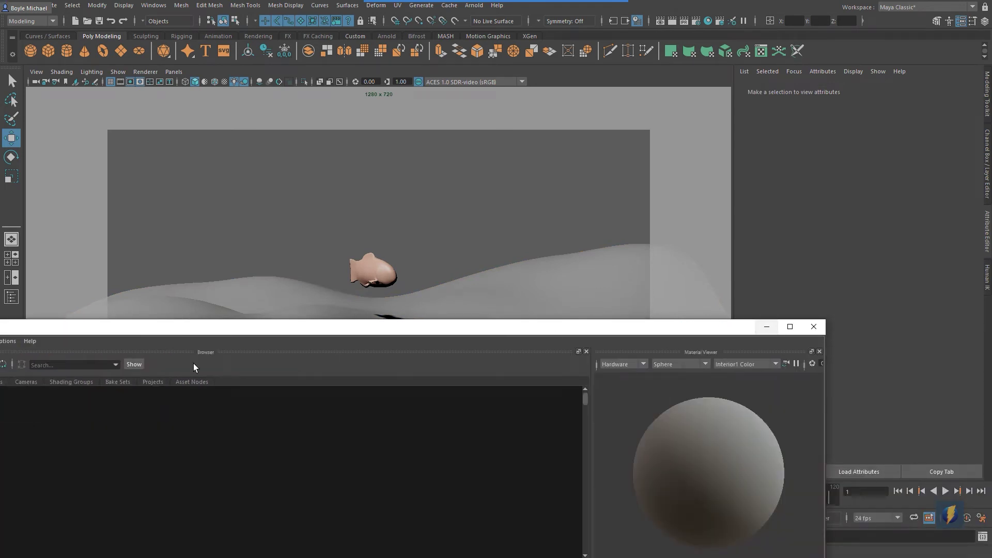
left_click_drag(197, 336, 374, 289)
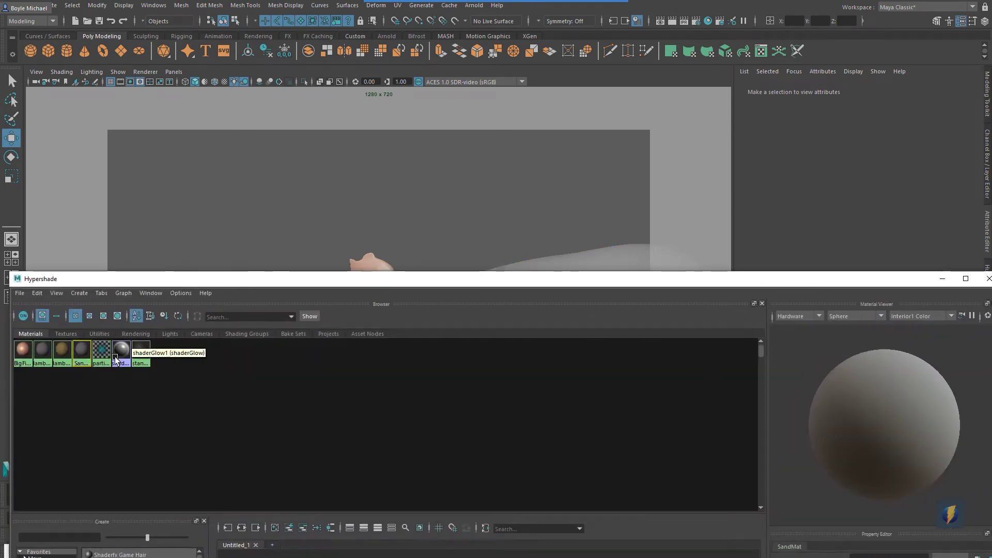
left_click(77, 352)
left_click(942, 279)
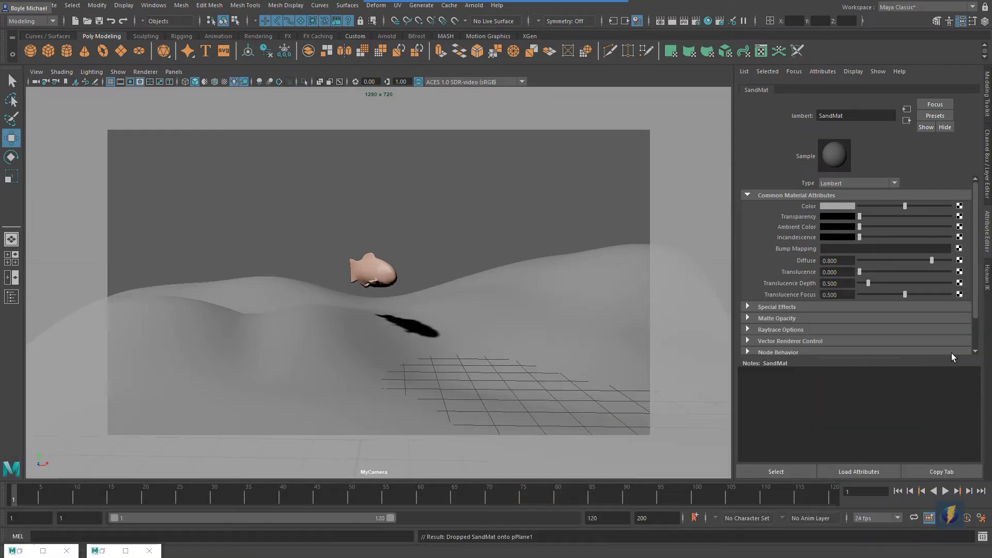
left_click(844, 207)
left_click(817, 227)
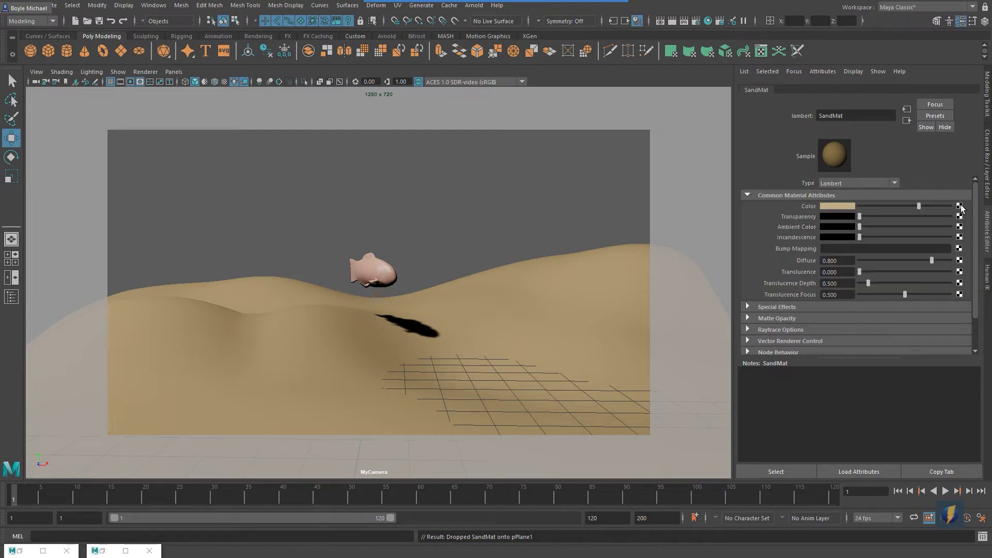
left_click(960, 206)
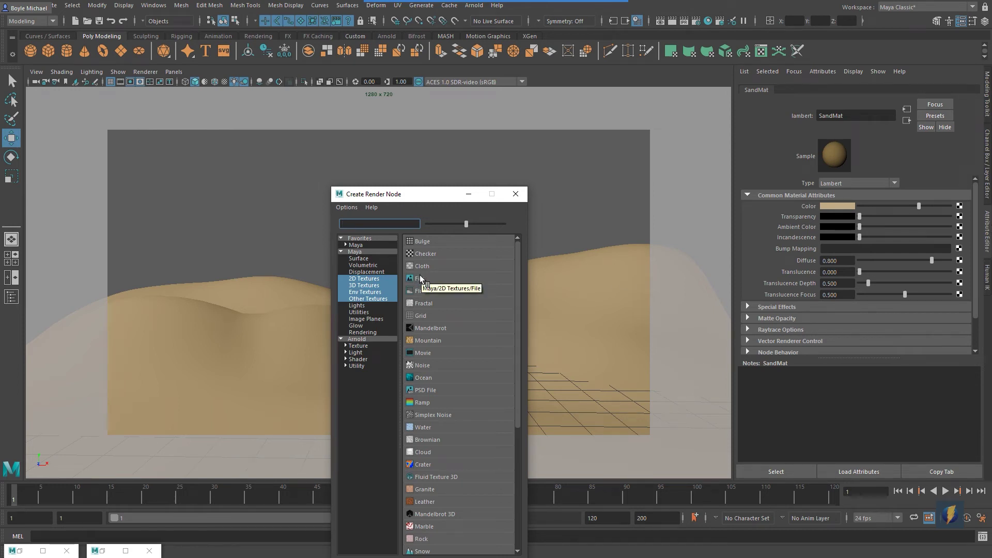
Step: Pick Noise from the 2D Textures list as SandMat's colour texture
left_click(370, 281)
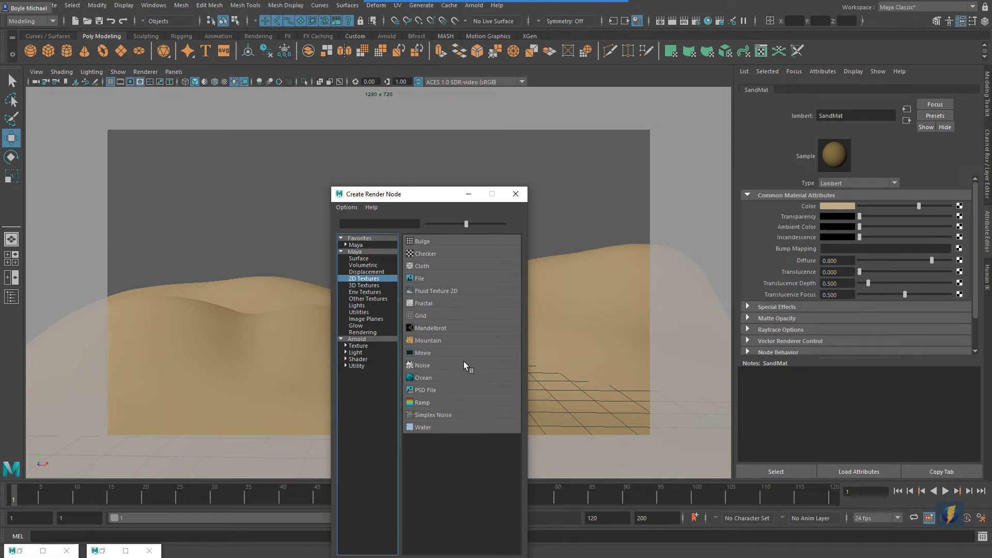
left_click(423, 365)
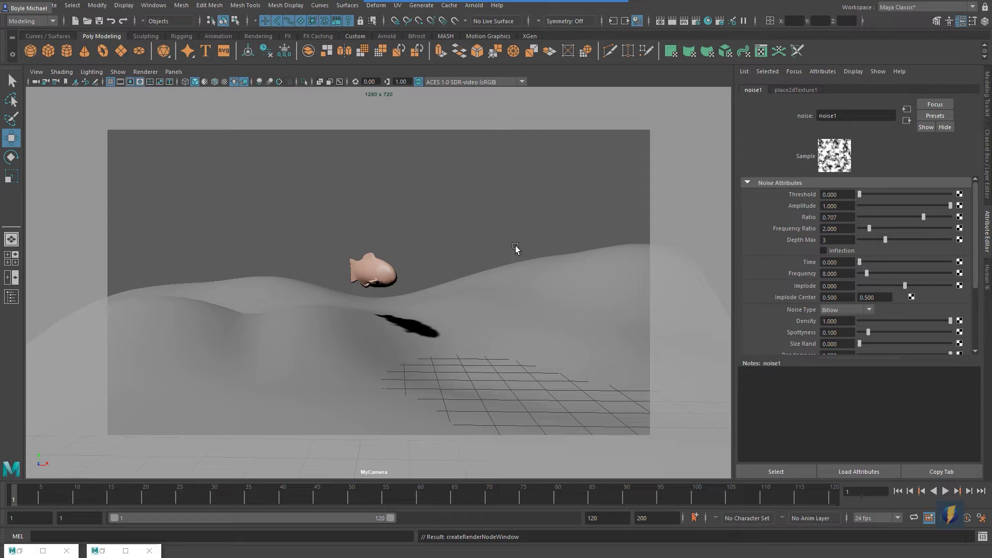
Step: Switch the viewport to textured display (6) and save the scene
key("6")
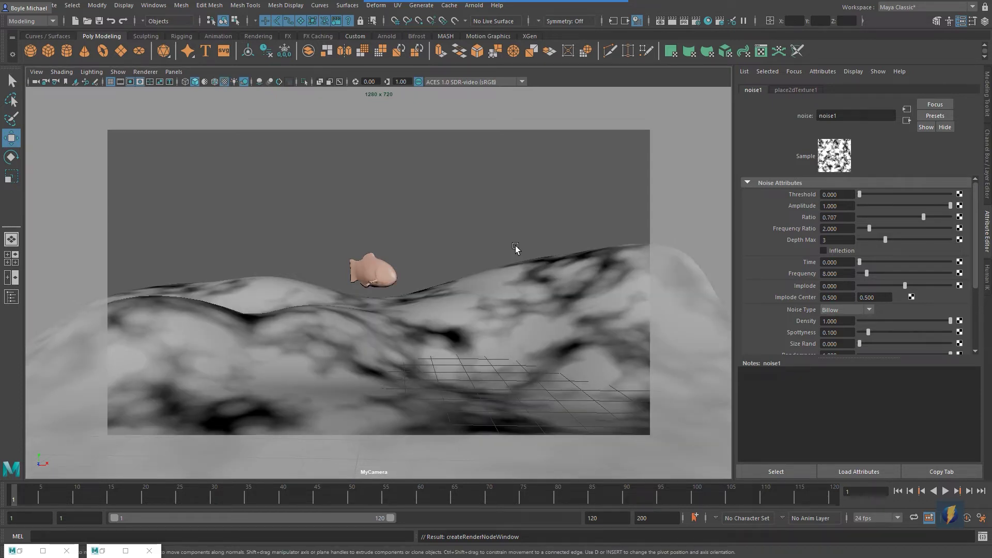
key("ctrl+s")
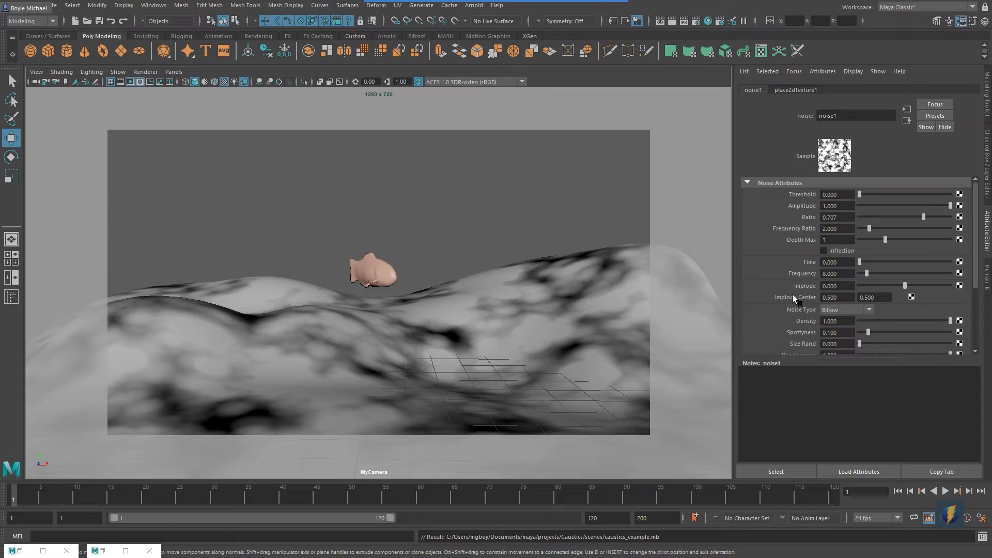
scroll(792, 294, "down", 2)
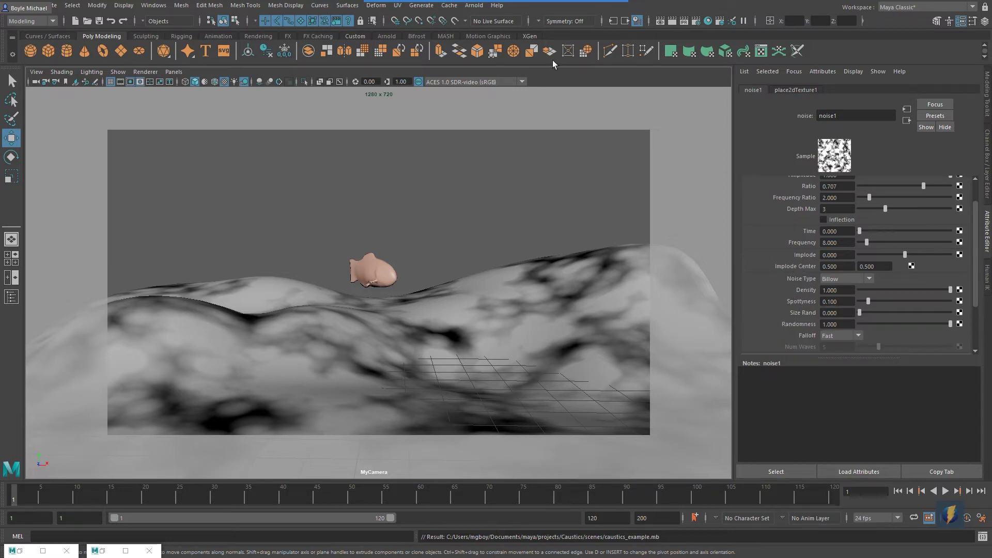
left_click(561, 160)
left_click_drag(558, 159, 785, 278)
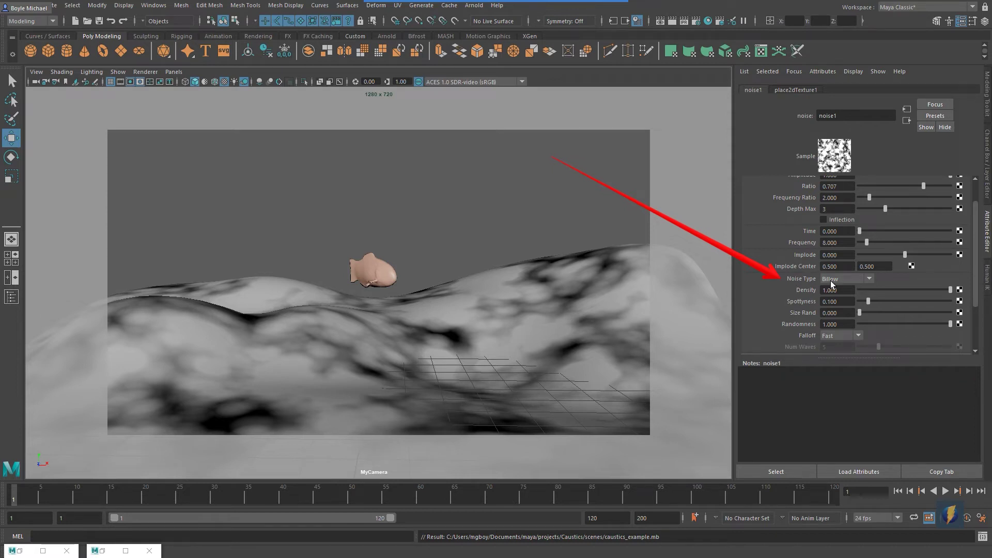
Step: Try Perlin Noise, Wave, Wispy and SpaceTime noise types, then return to Billow
left_click(855, 281)
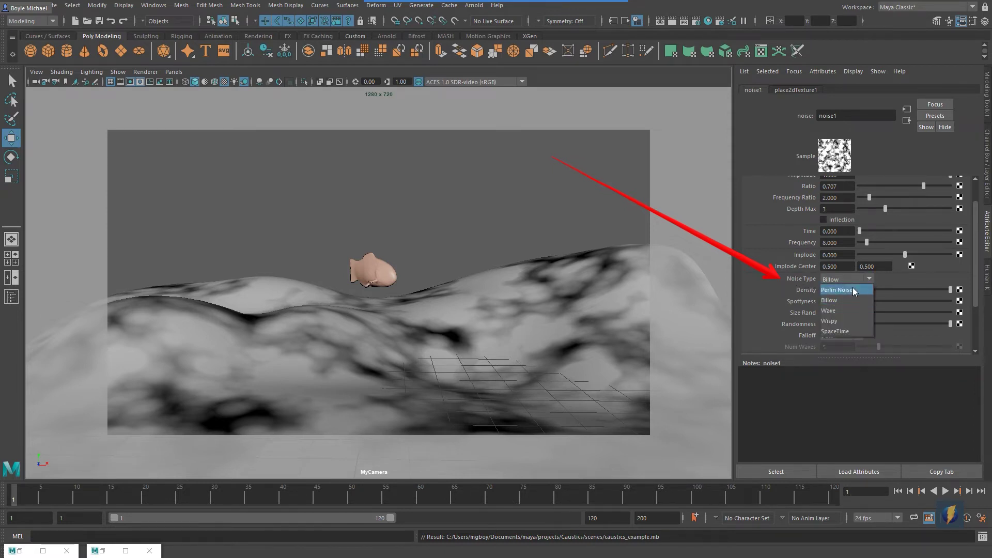
left_click(852, 288)
left_click(857, 279)
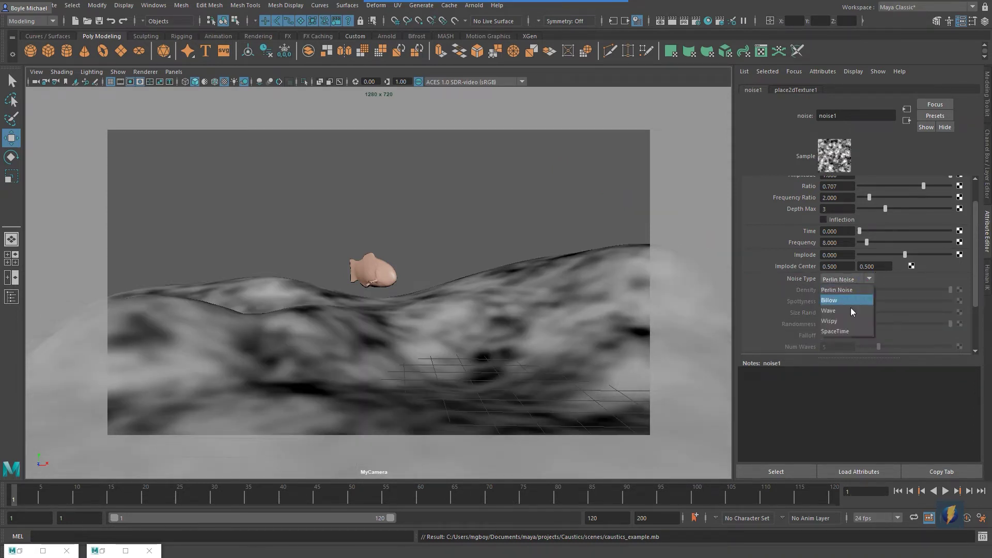
left_click(850, 310)
left_click(864, 278)
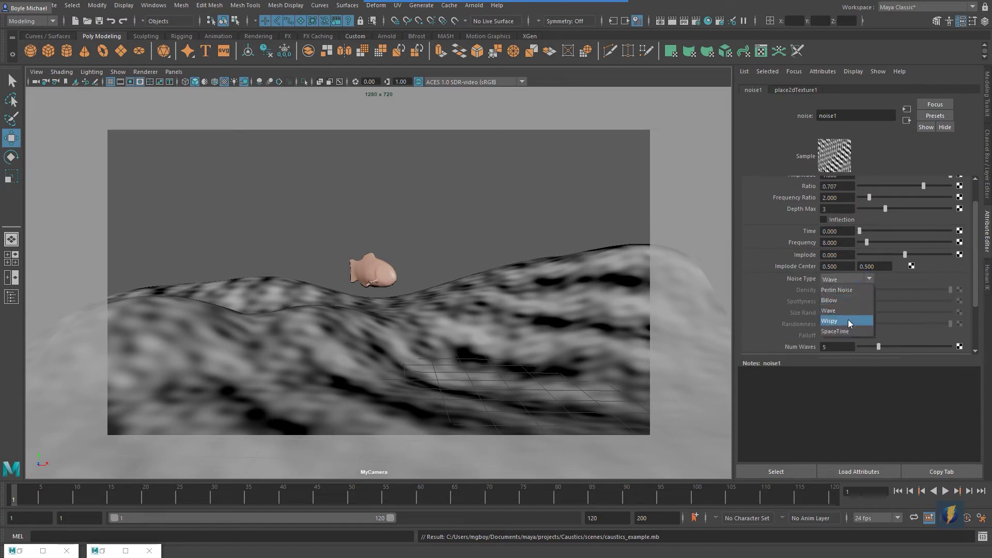
left_click(847, 320)
left_click(868, 281)
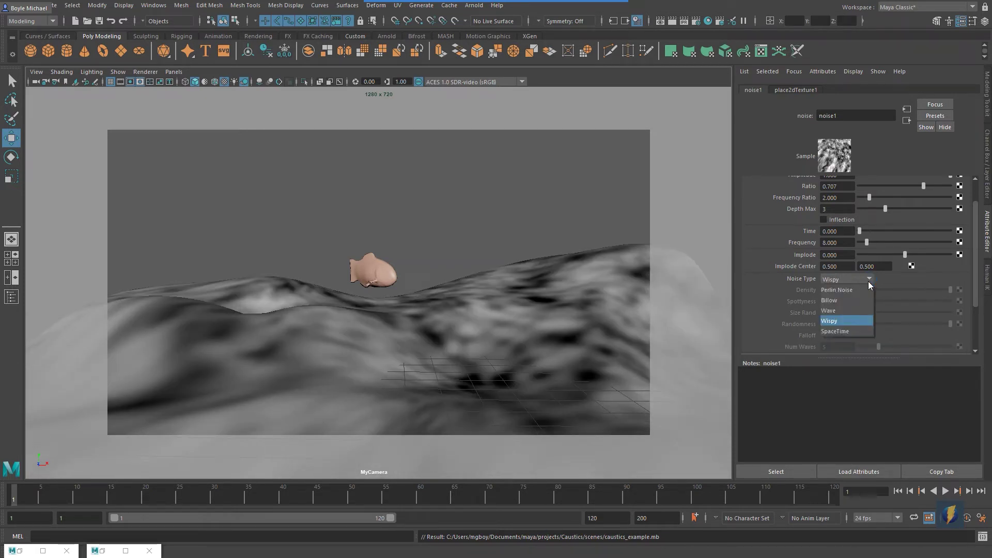
left_click(843, 328)
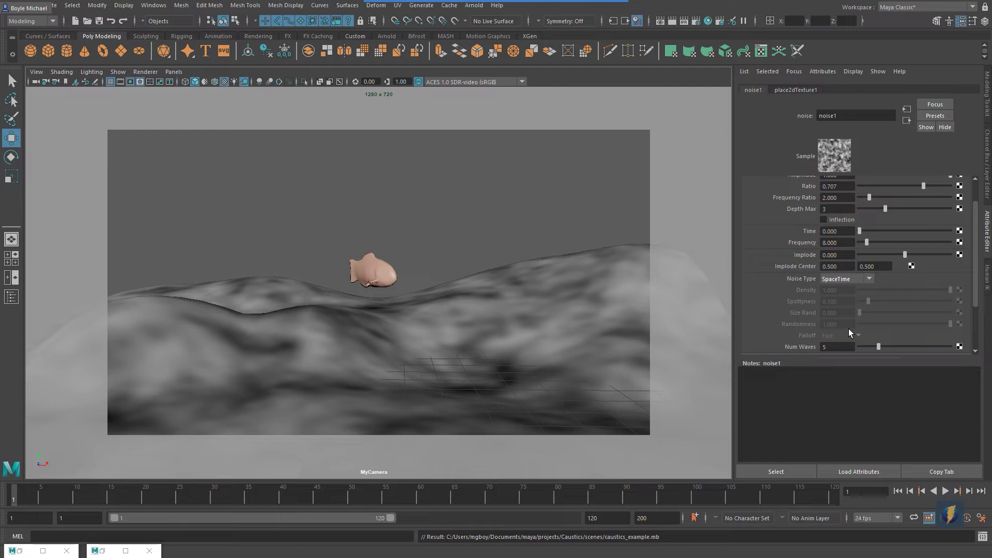
left_click(869, 279)
left_click(848, 298)
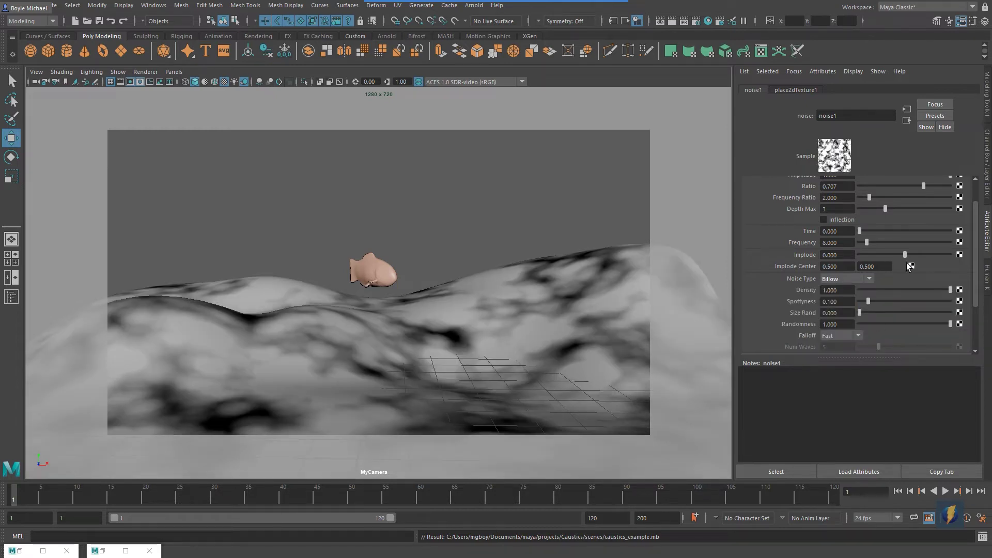
scroll(907, 262, "down", 3)
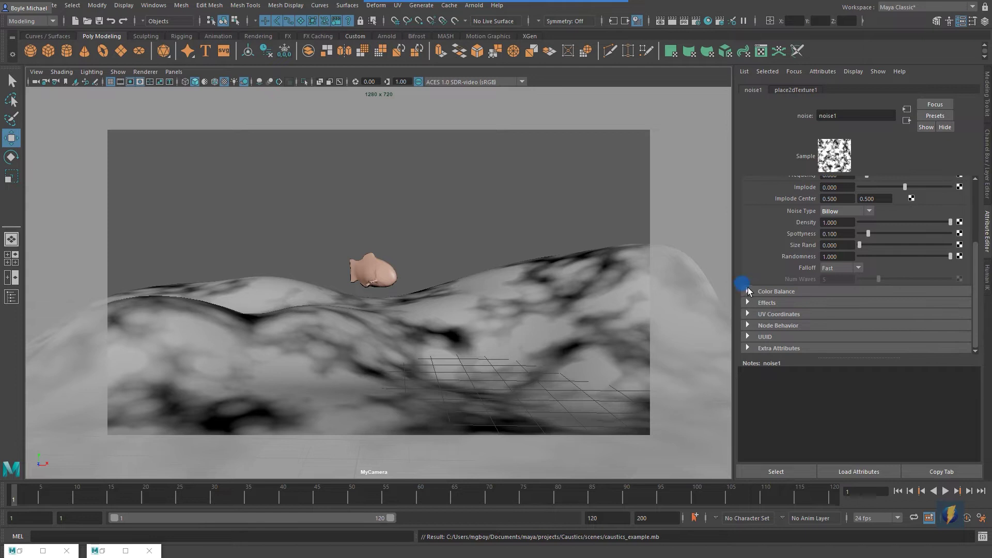
Step: In noise1's Color Balance, set Color Gain to tan and Color Offset to a muted dark brown
left_click(748, 291)
scroll(917, 284, "down", 2)
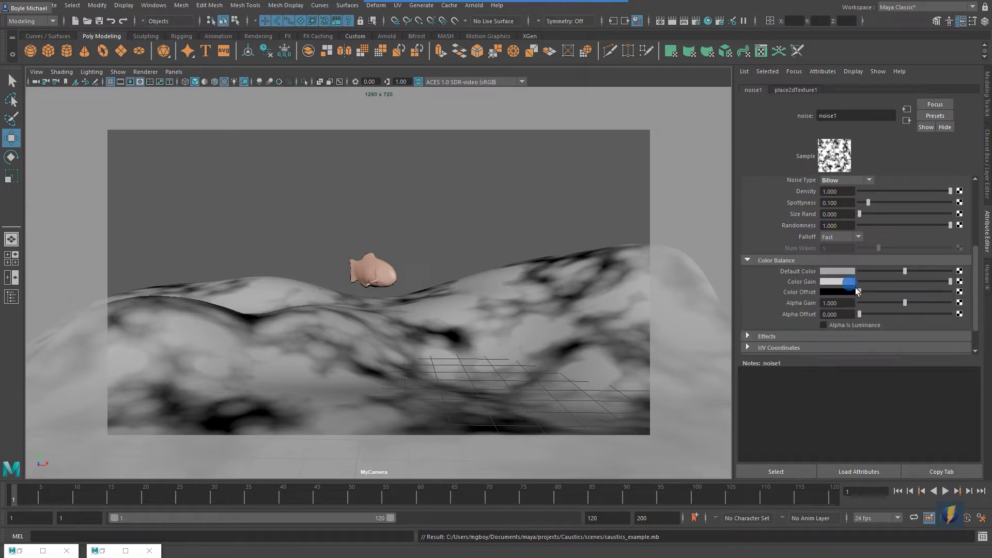
left_click(838, 291)
left_click(817, 293)
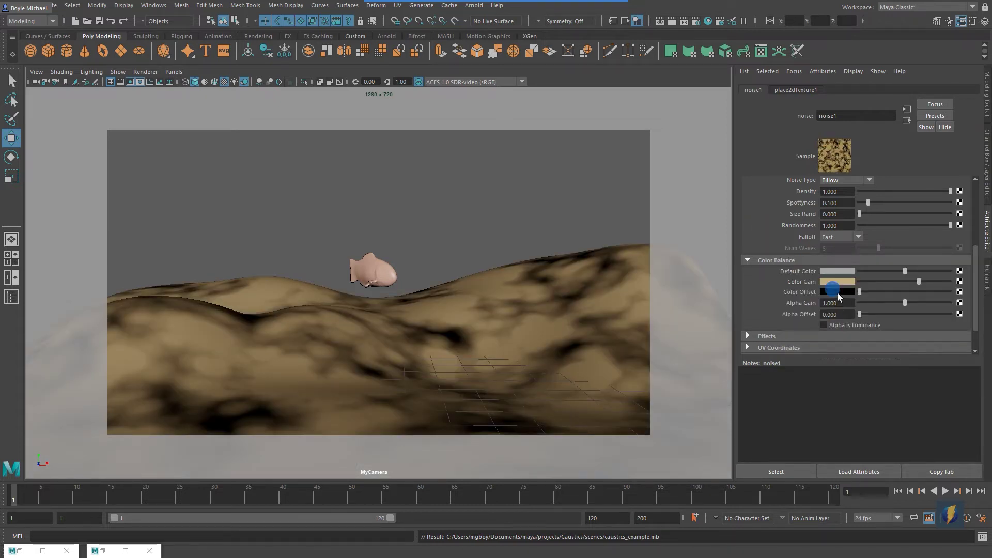
left_click(838, 293)
left_click(815, 299)
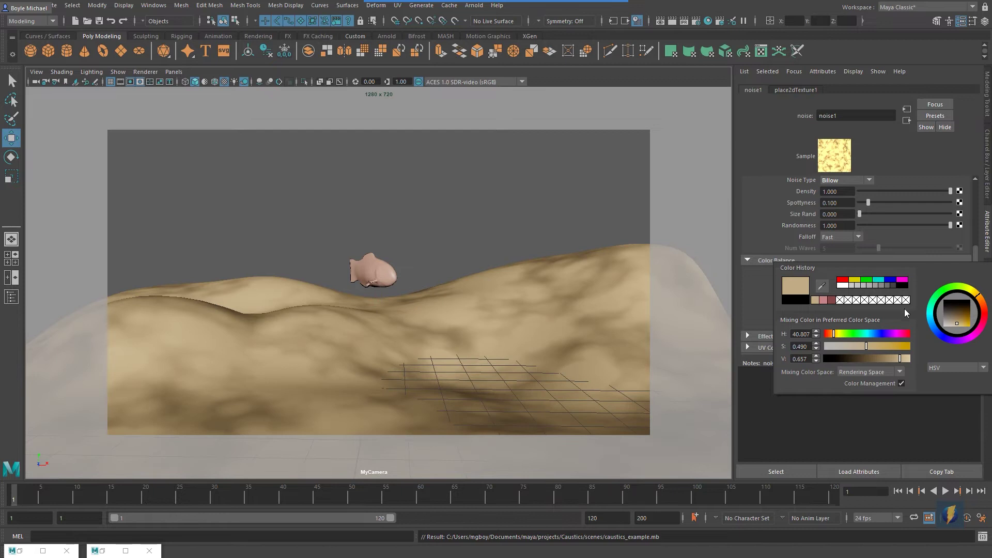
left_click(956, 314)
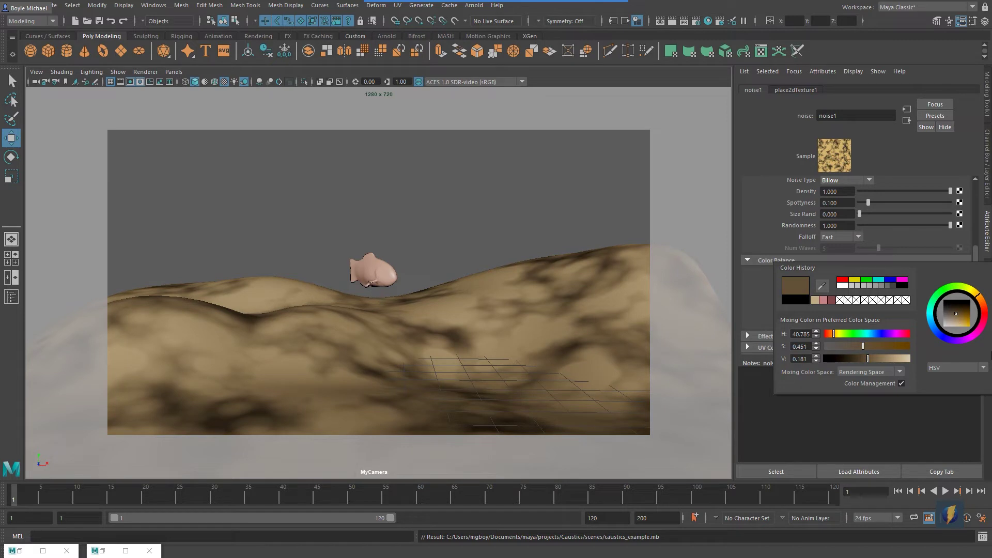
left_click(766, 220)
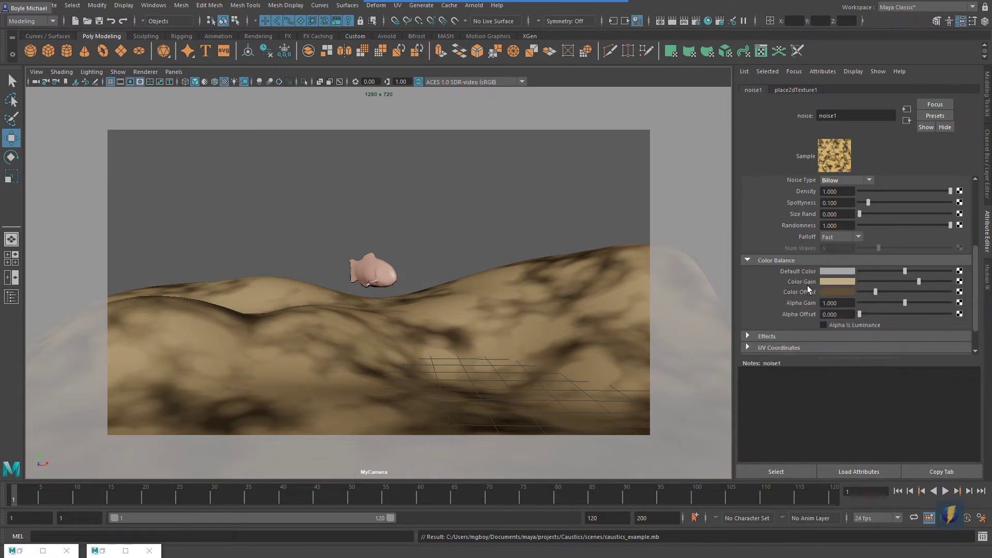
scroll(777, 250, "up", 4)
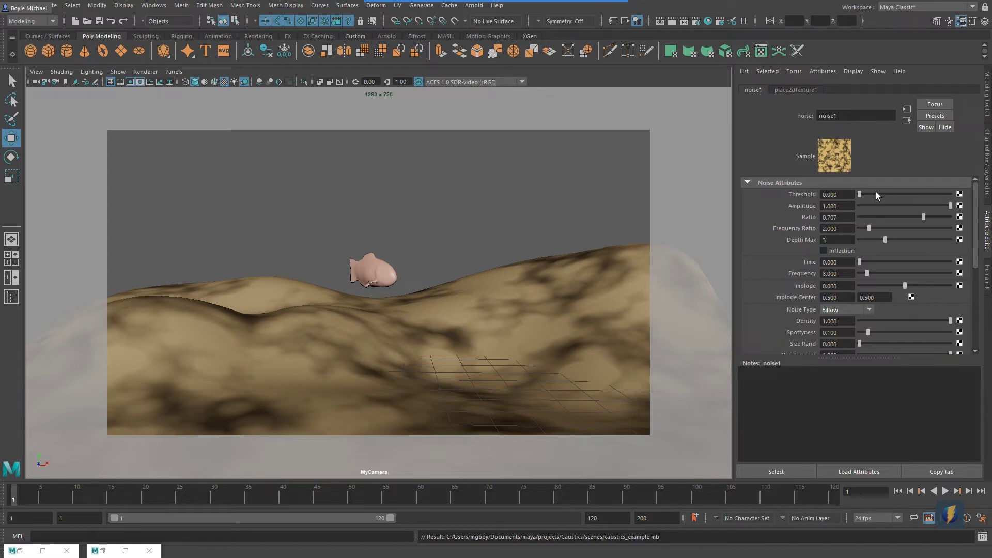
Step: Test Threshold and Amplitude, then set Frequency Ratio 10, Ratio 1 and Frequency 86.207
left_click_drag(859, 193, 837, 195)
mouse_move(949, 206)
left_mouse_down()
mouse_move(833, 208)
mouse_move(952, 208)
mouse_move(837, 219)
mouse_move(957, 219)
mouse_move(870, 216)
mouse_move(946, 216)
left_mouse_up()
left_click_drag(869, 229, 955, 230)
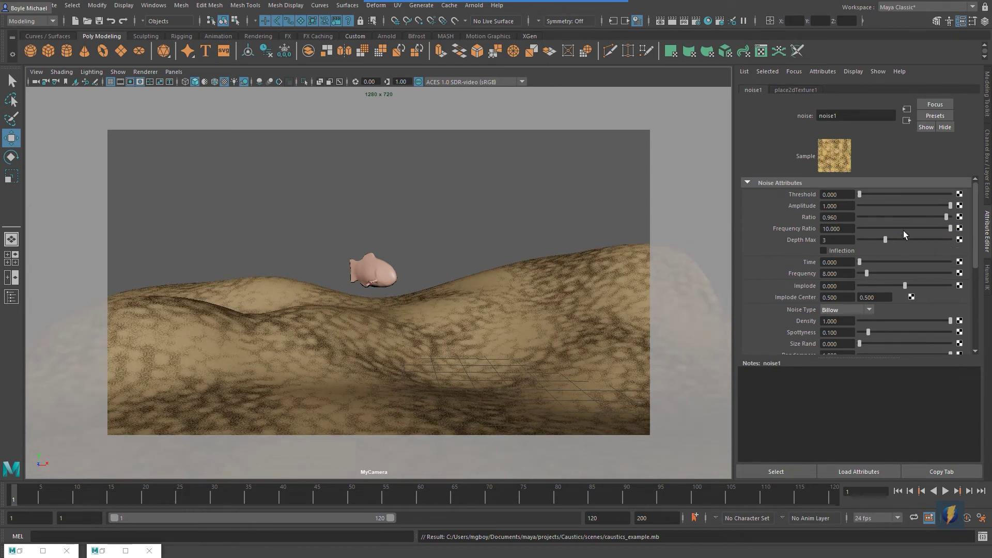
mouse_move(945, 216)
left_mouse_down()
mouse_move(861, 223)
mouse_move(953, 222)
left_mouse_up()
scroll(899, 277, "down", 2)
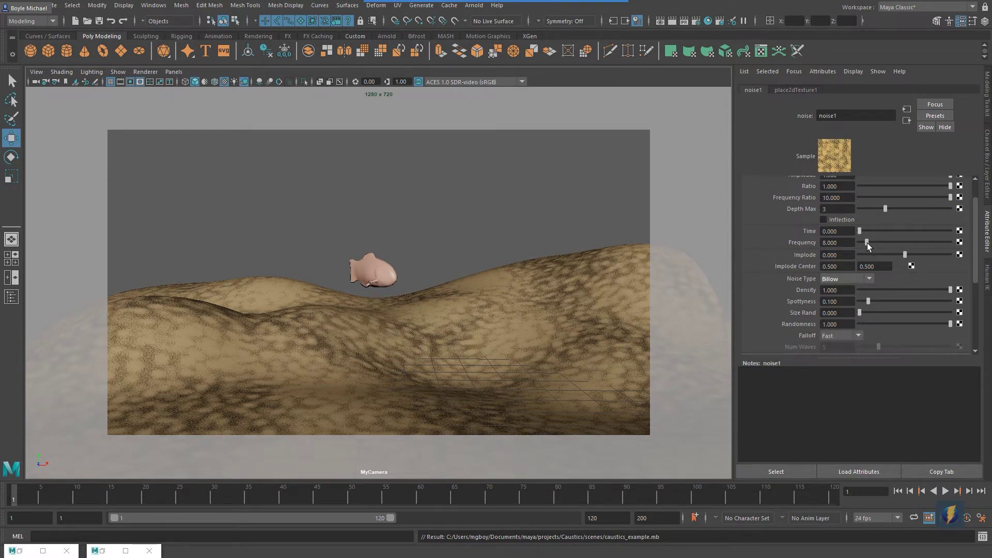
left_click_drag(867, 243, 936, 251)
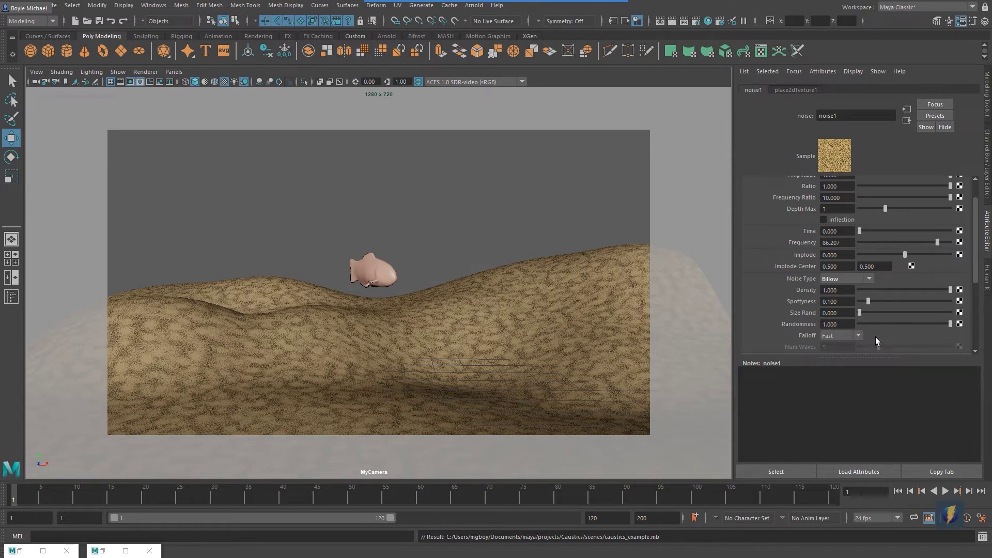
Step: Try the Wave and Wispy noise types on noise1, then choose SpaceTime
left_click(867, 279)
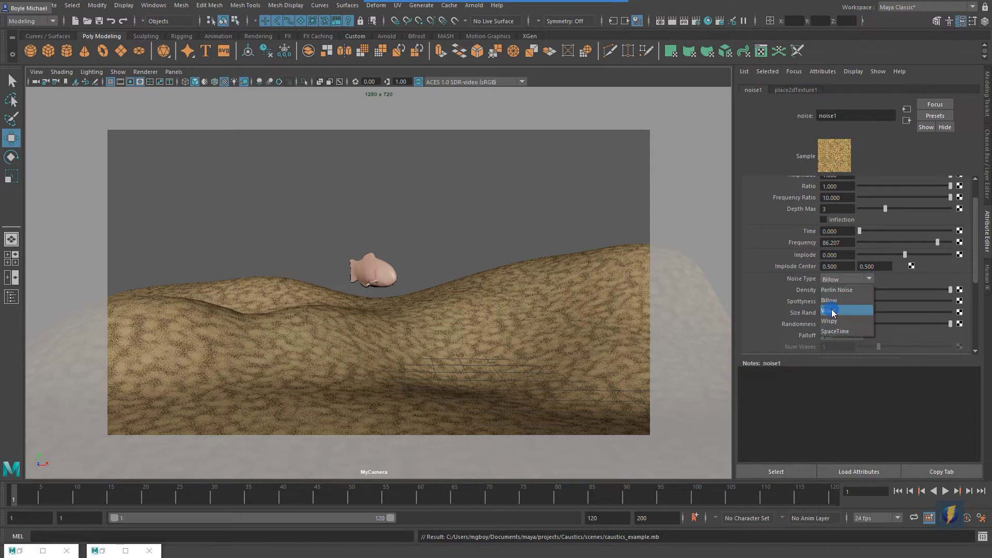
left_click(832, 309)
left_click(872, 278)
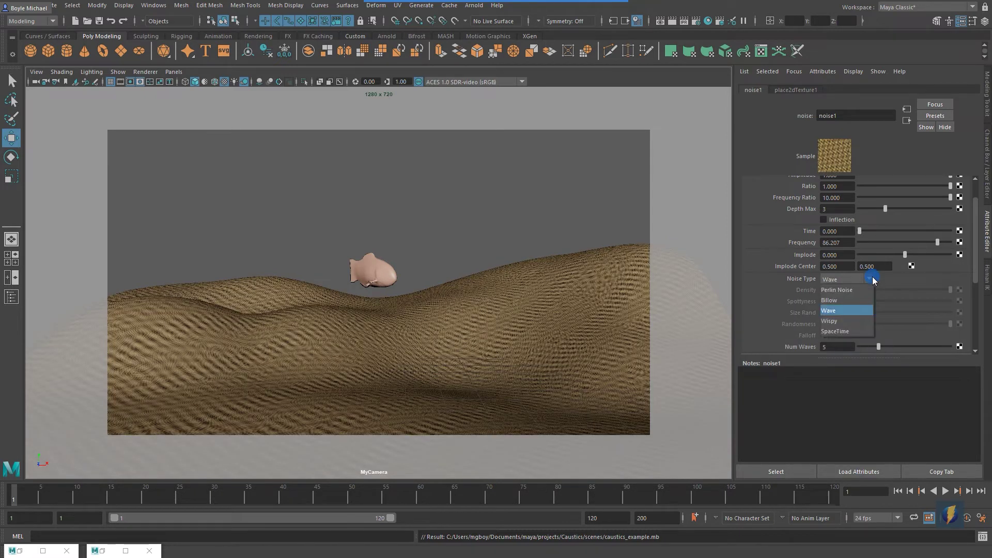
left_click(850, 323)
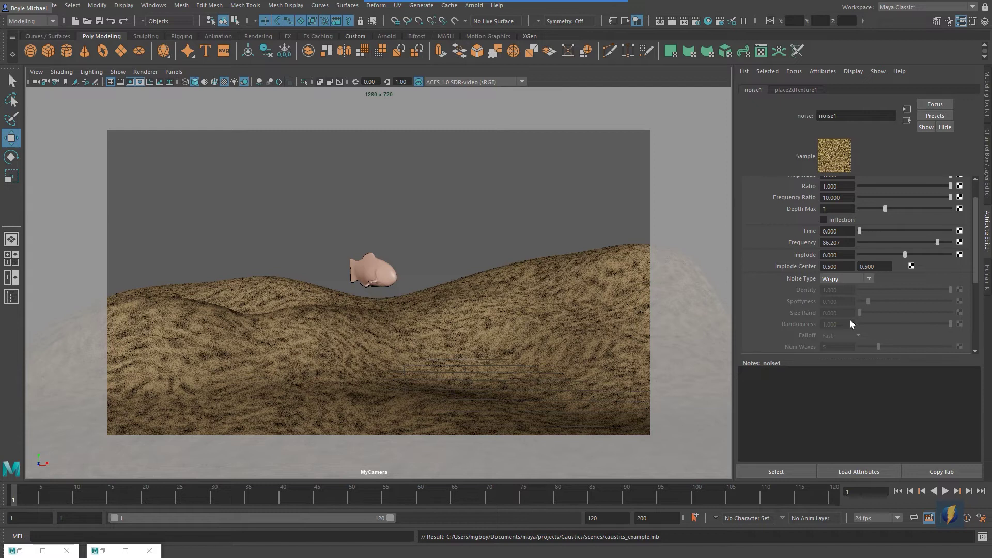
left_click(869, 278)
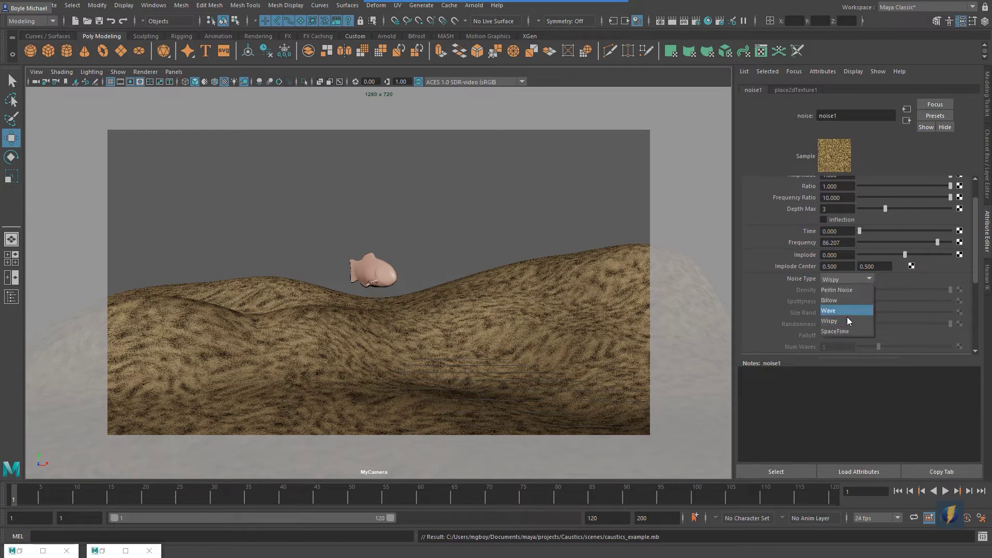
left_click(842, 332)
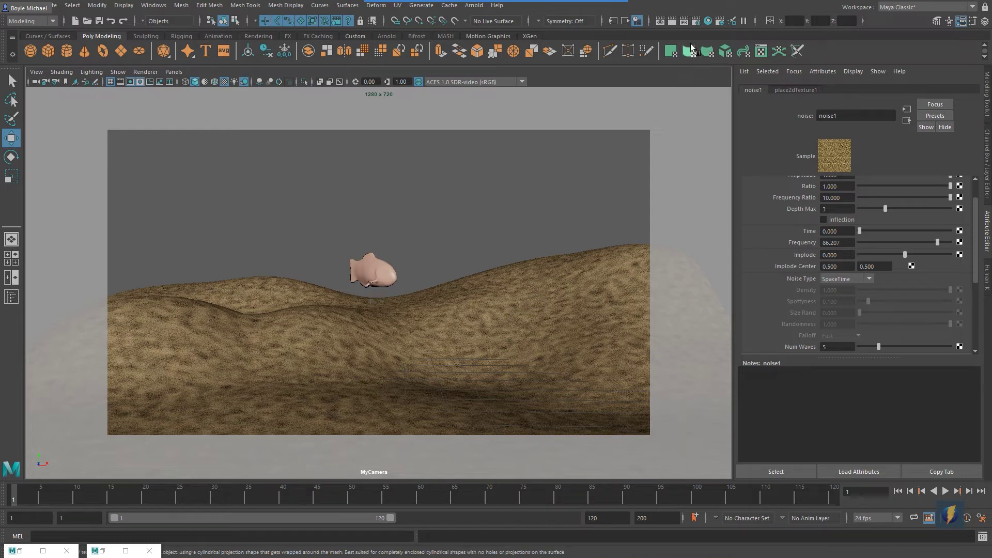
Step: Select SandMat and connect a new Ramp texture to its Bump Mapping, then bring Hypershade back
left_click(708, 21)
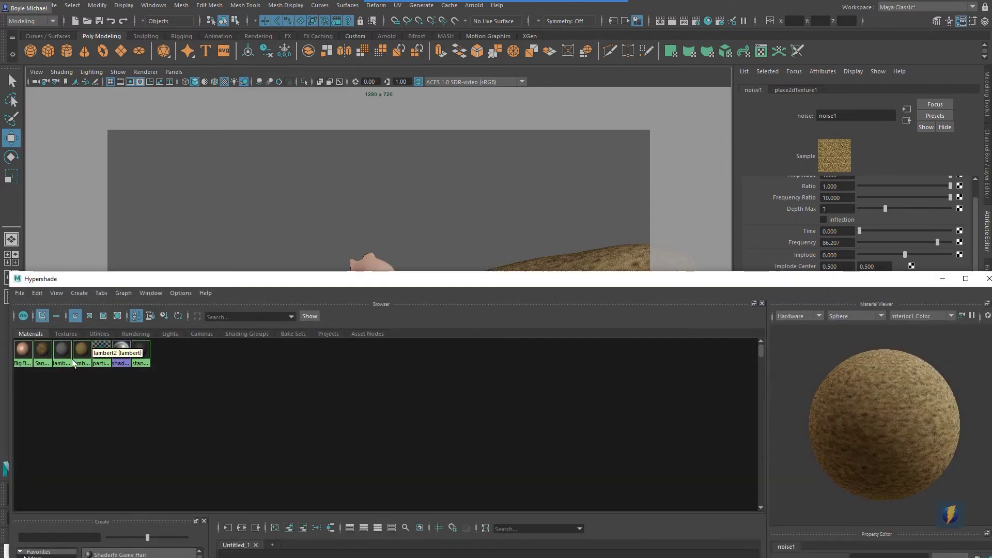
left_click(80, 353)
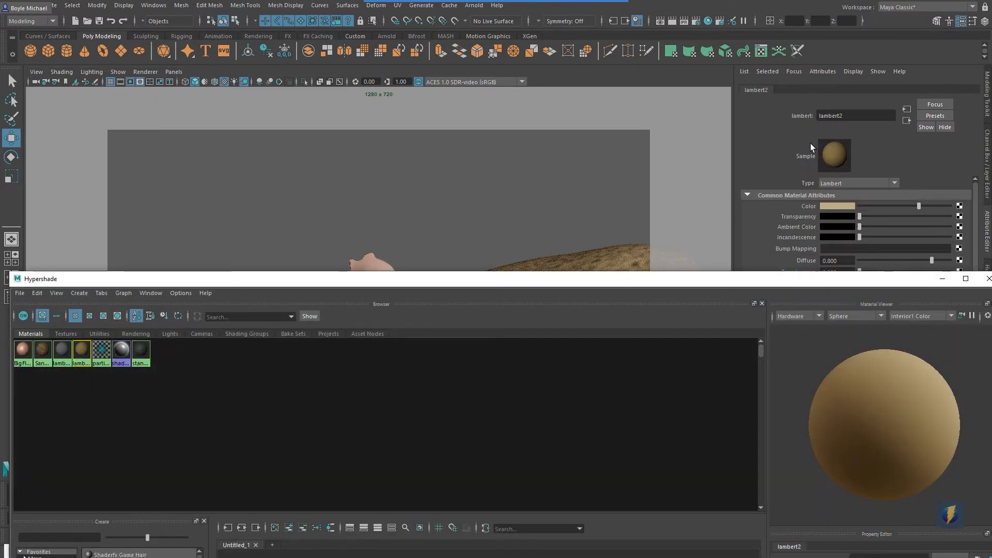
left_click(41, 350)
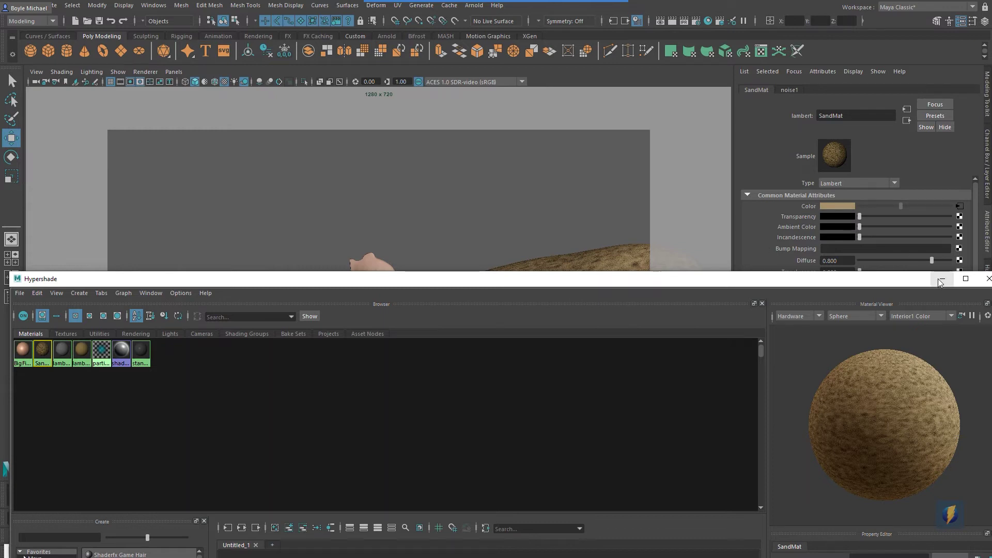
left_click(940, 281)
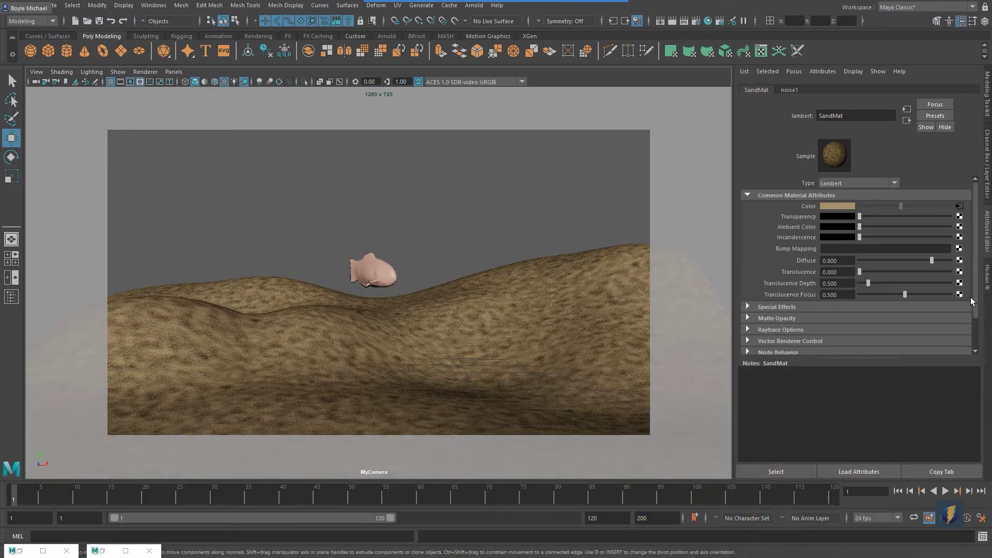
left_click(960, 248)
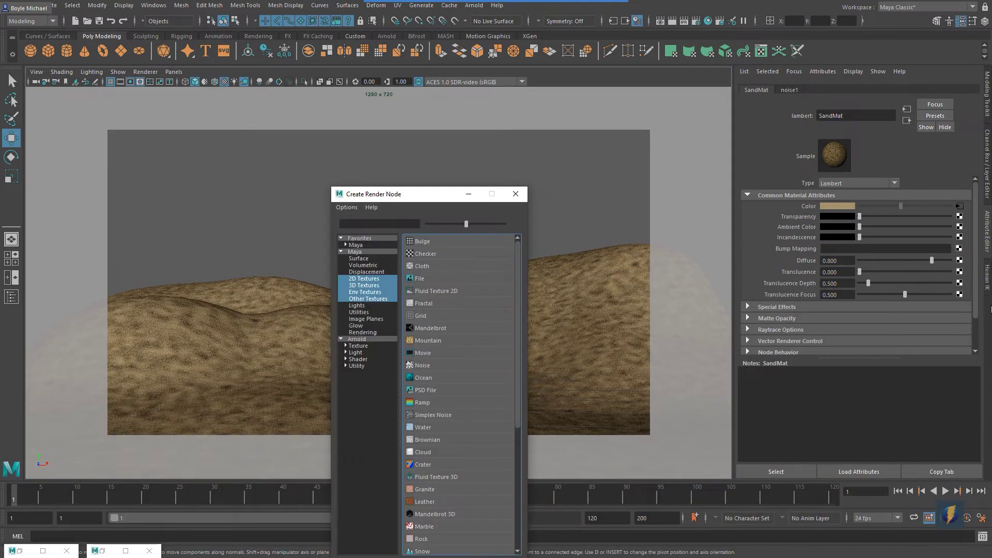
left_click(364, 278)
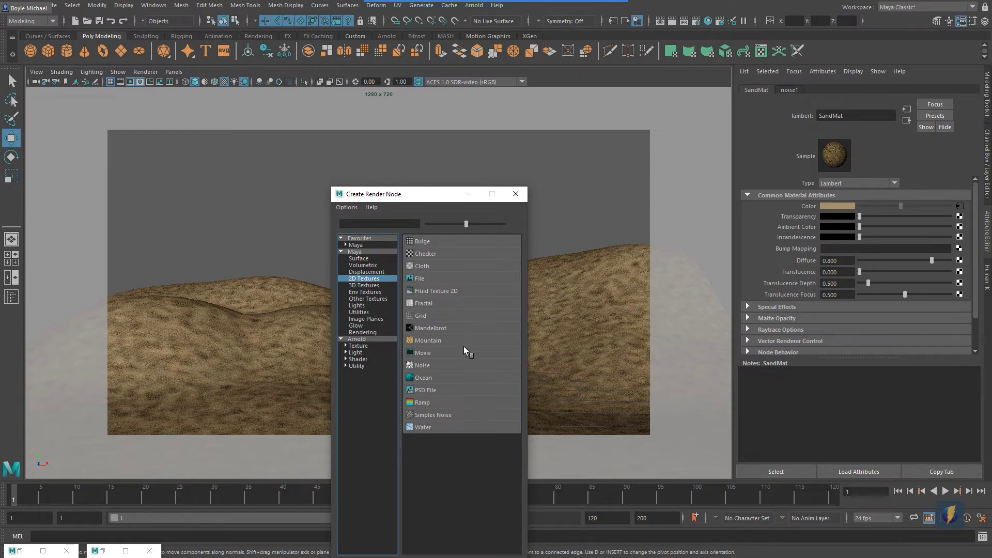
left_click(423, 401)
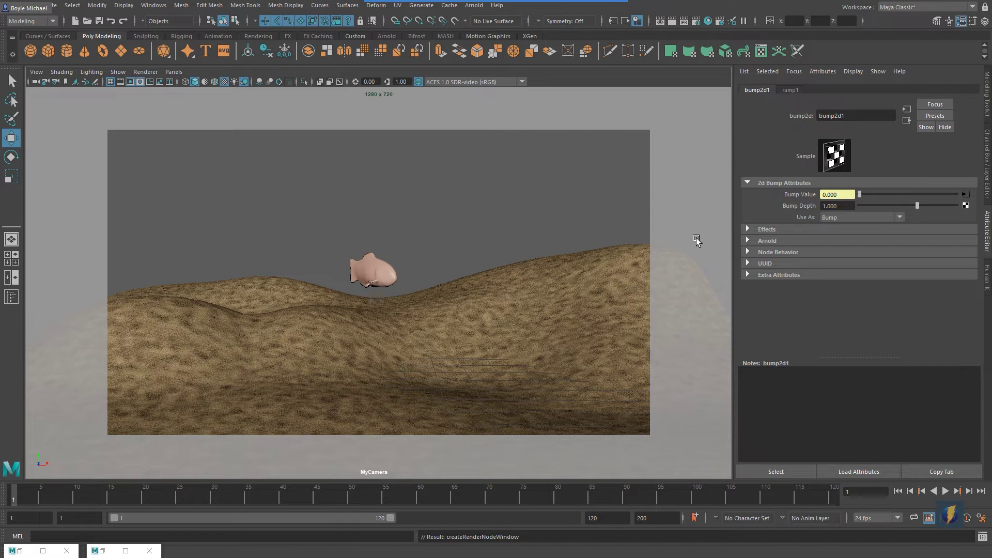
left_click(707, 22)
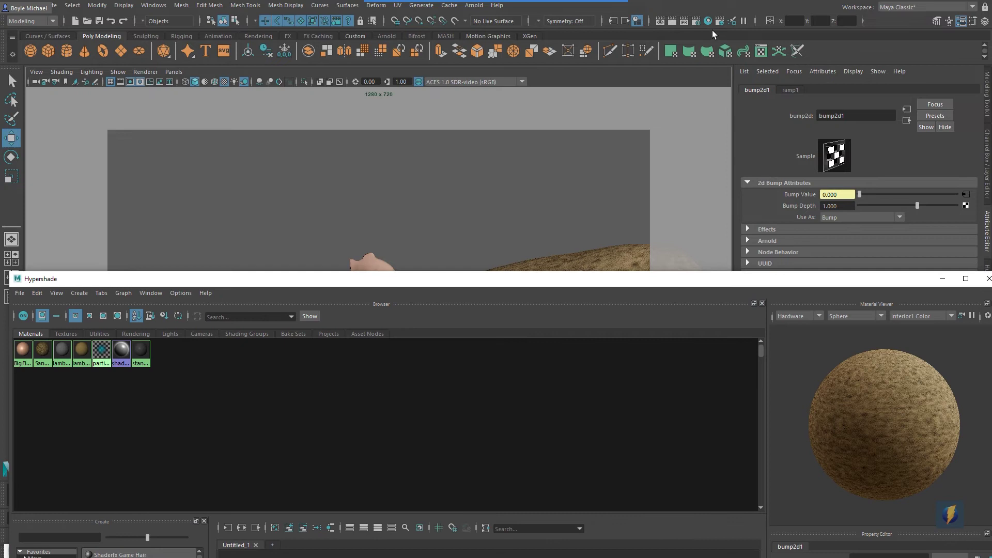
Step: Select SandMat, rearrange its node graph, and resize and reposition the Hypershade window
left_click_drag(418, 279, 501, 103)
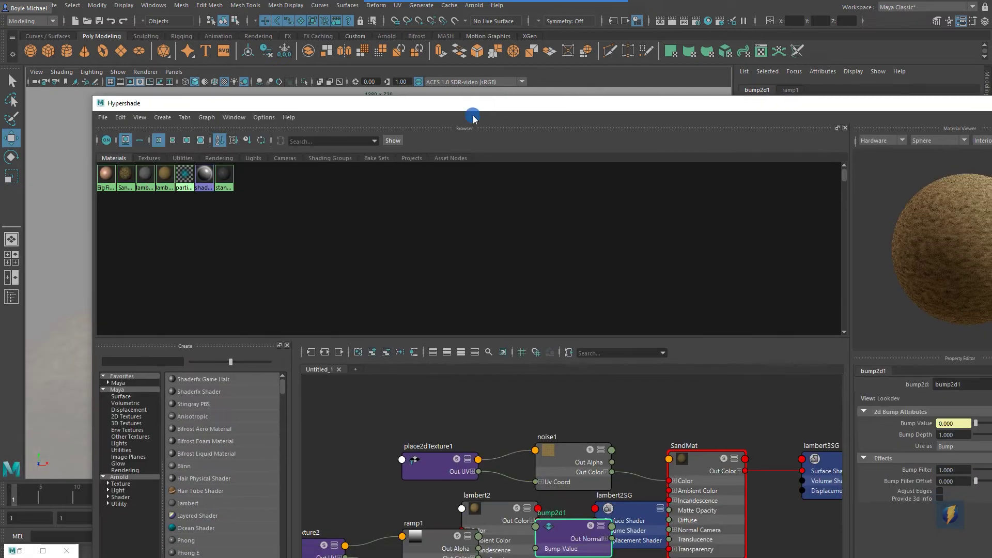
left_click(125, 176)
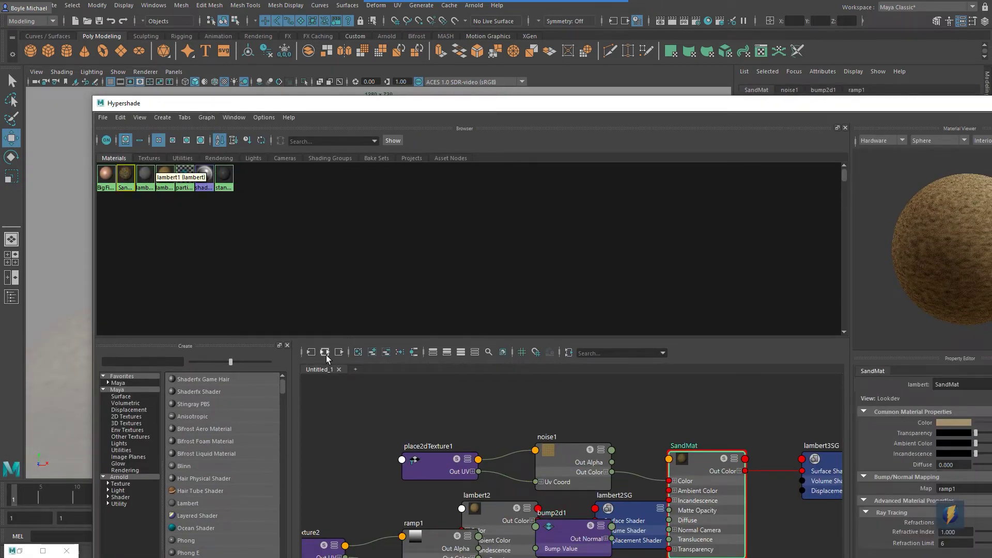
left_click(324, 352)
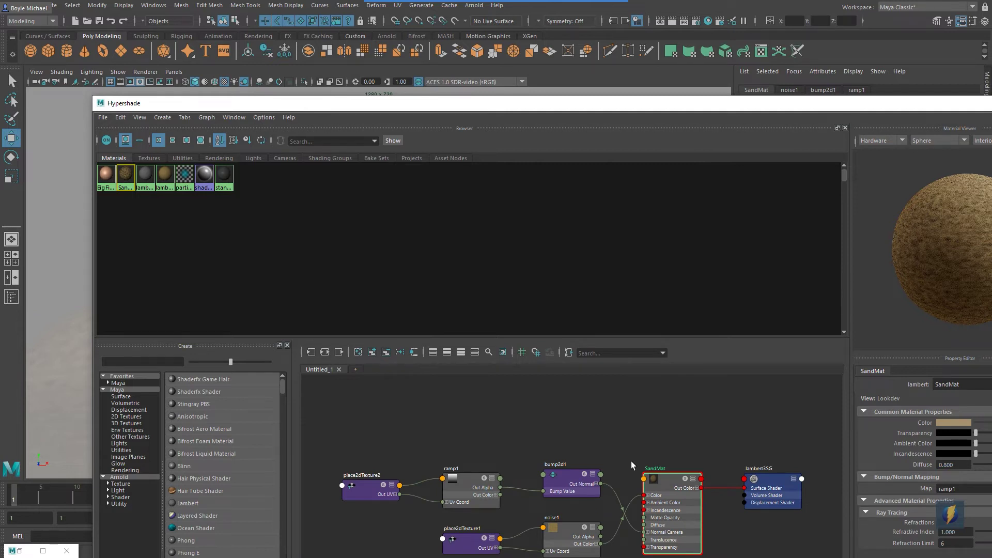
left_click(676, 107)
left_click_drag(676, 107, 470, 128)
left_click_drag(876, 232, 675, 234)
middle_click_drag(346, 461, 237, 448, "alt")
left_click_drag(414, 126, 228, 93)
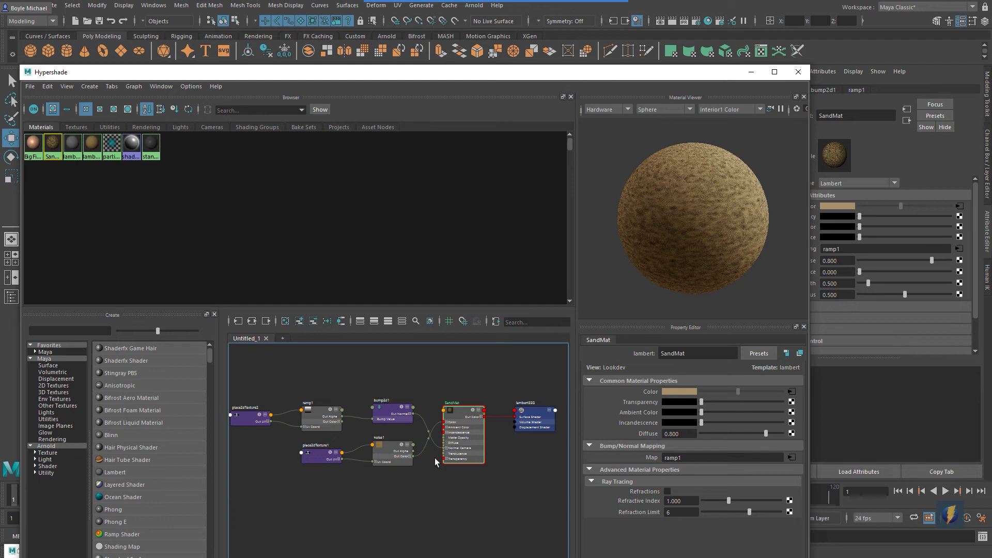
Step: Lay out noise1 and place2dTexture1 above ramp1, bump2d1 and place2dTexture2, then maximize Hypershade
left_click_drag(391, 456, 397, 373)
left_click_drag(320, 456, 323, 378)
left_click_drag(392, 410, 396, 440)
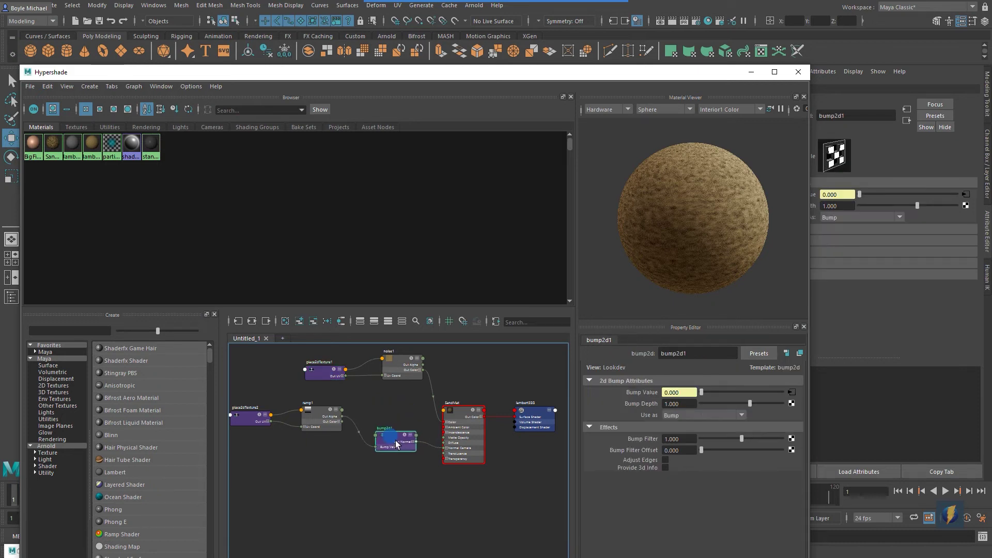
left_click_drag(316, 424, 321, 445)
left_click_drag(254, 424, 254, 438)
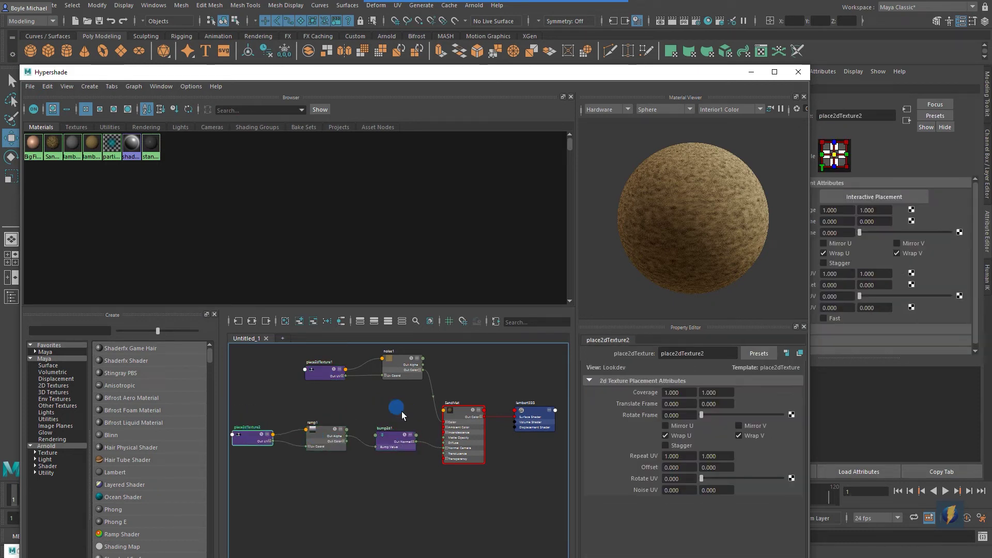
left_click(774, 72)
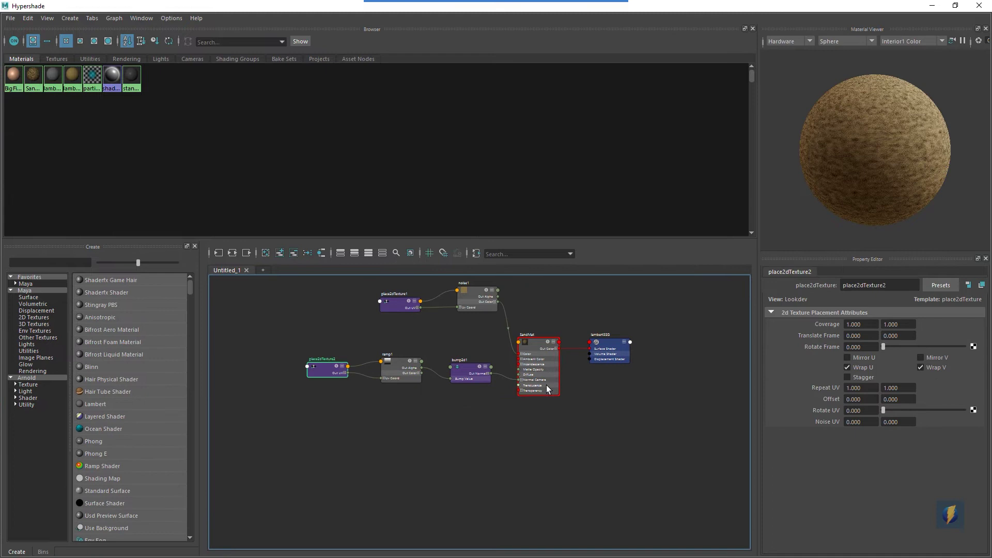
Step: Reposition noise1, ramp1, bump2d1 and their placement nodes around SandMat in the graph
right_click_drag(437, 483, 564, 355, "alt")
middle_click_drag(568, 374, 551, 448, "alt")
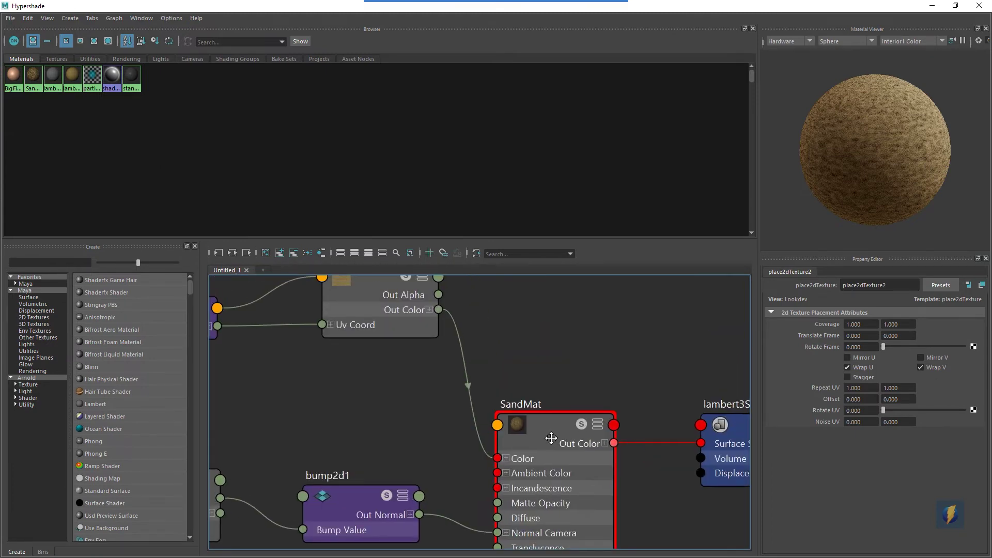
left_click_drag(388, 312, 371, 379)
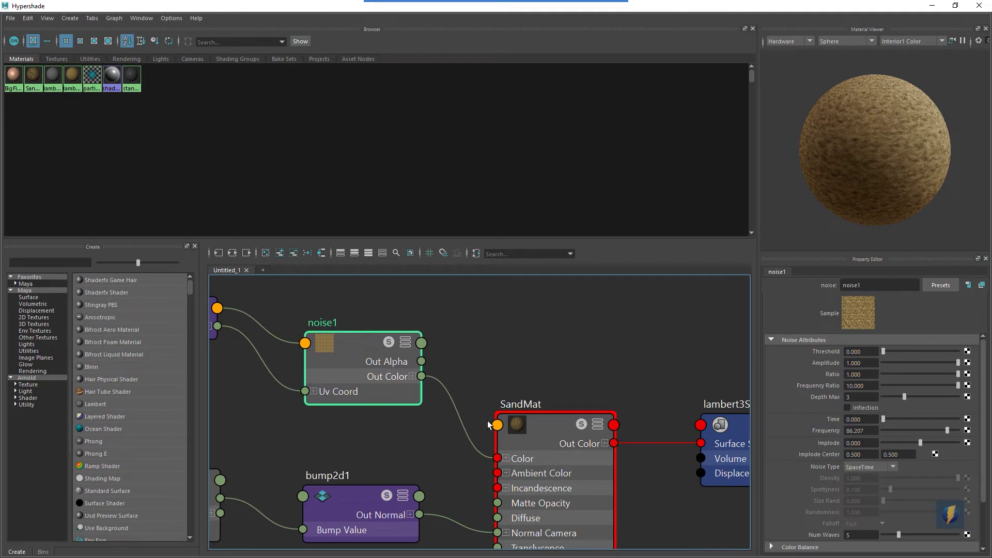
middle_click_drag(459, 359, 559, 337, "alt")
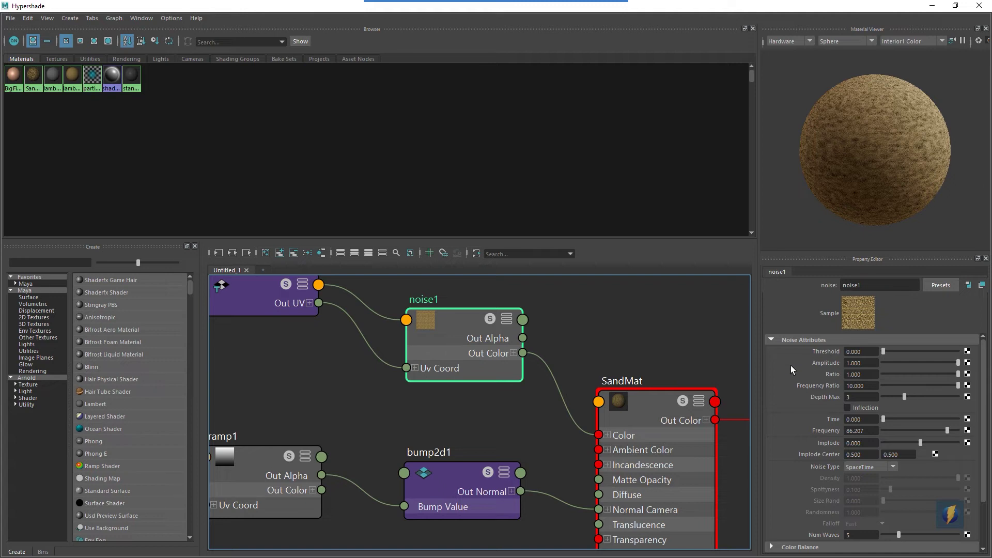
middle_click_drag(399, 442, 439, 400, "alt")
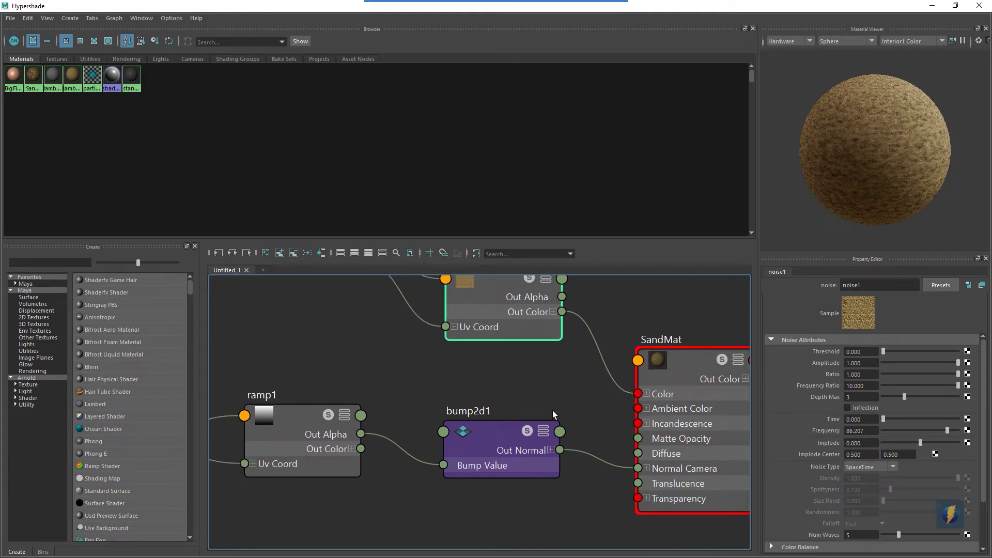
left_click_drag(496, 435, 519, 440)
left_click_drag(287, 419, 342, 432)
right_click_drag(393, 382, 365, 361, "alt")
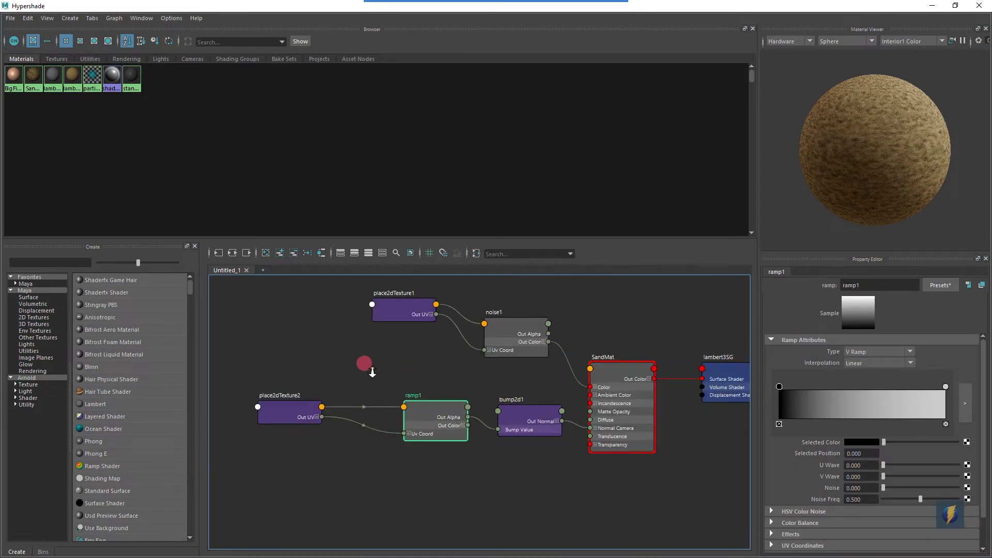
left_click_drag(308, 409, 305, 422)
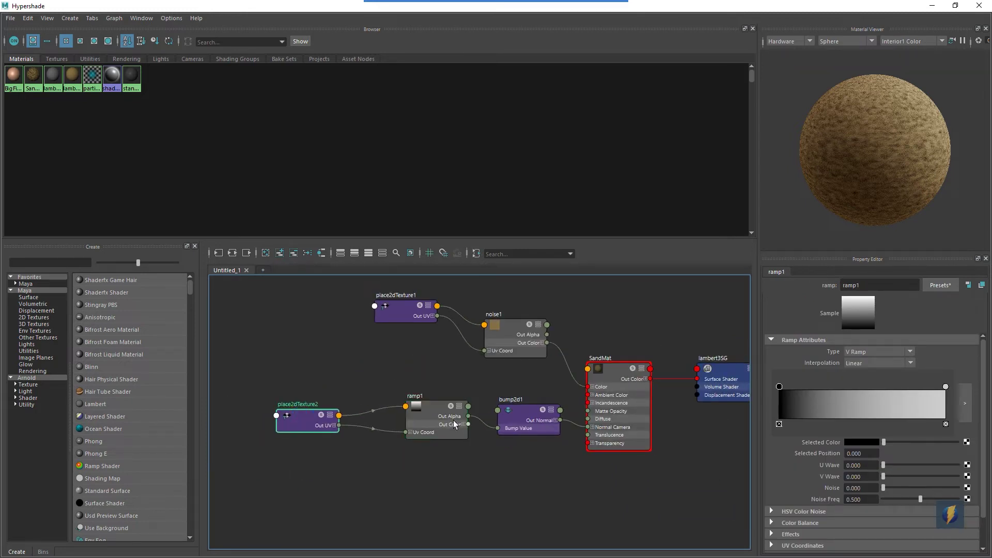
middle_click_drag(503, 373, 427, 370, "alt")
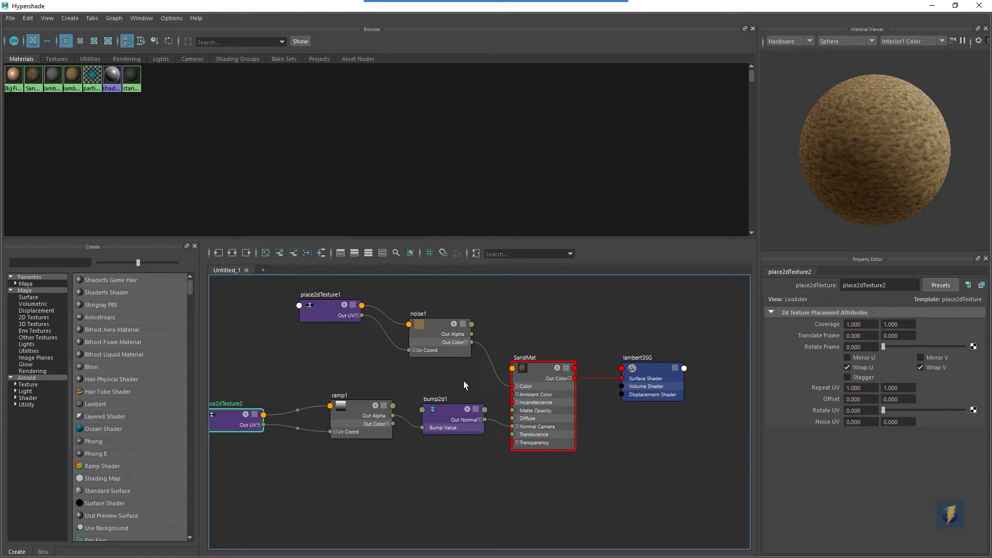
left_click_drag(432, 355, 431, 368)
left_click_drag(322, 303, 314, 327)
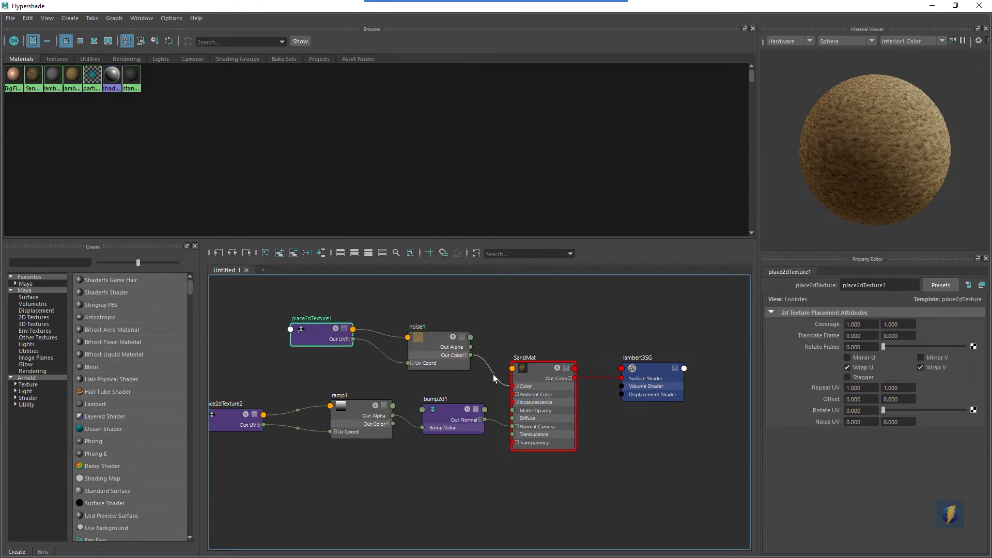
Step: Replace noise1 with ramp1's Out Color on SandMat's Color, and restore the Hypershade window size
left_click_drag(491, 371, 481, 381)
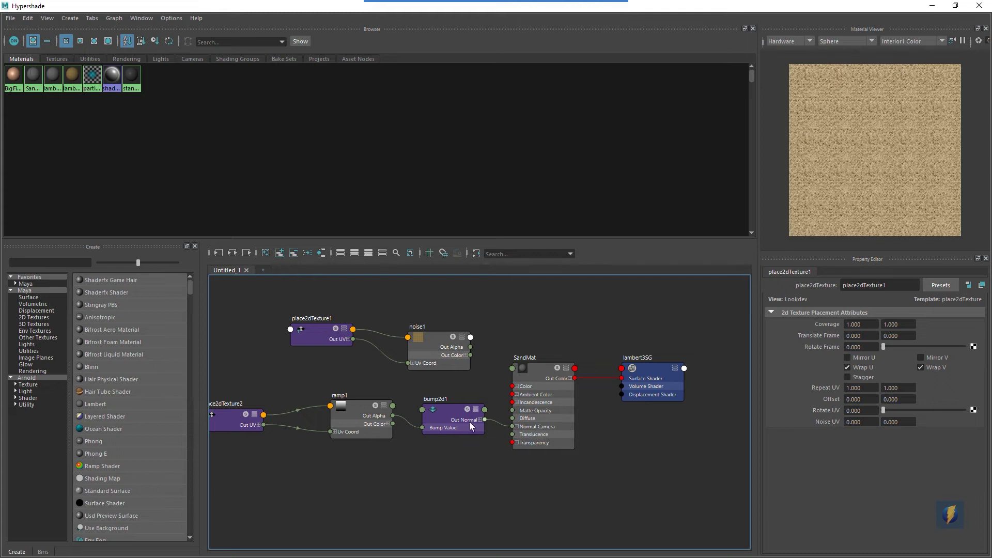
left_click_drag(393, 424, 411, 418)
left_click_drag(445, 376, 514, 385)
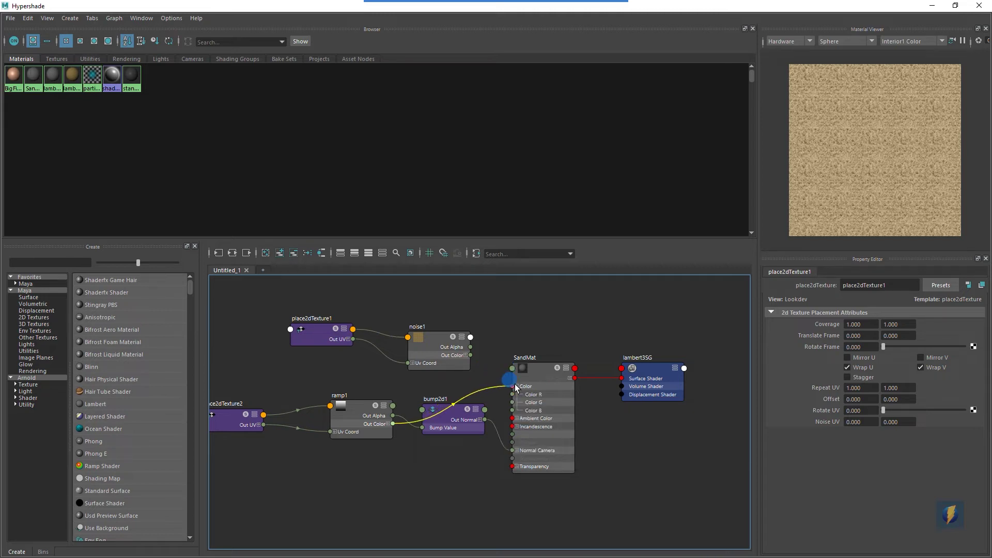
left_click_drag(515, 386, 514, 385)
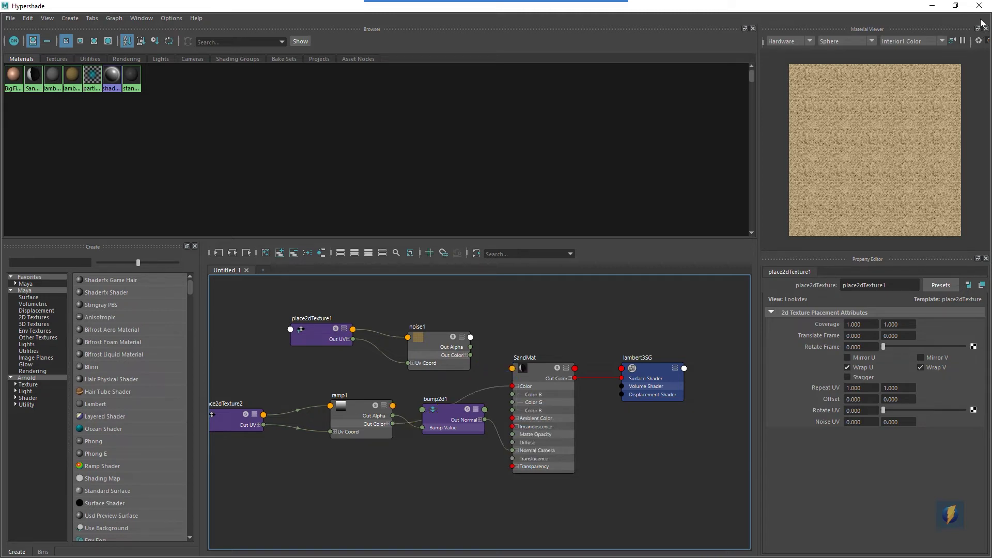
left_click_drag(889, 6, 842, 253)
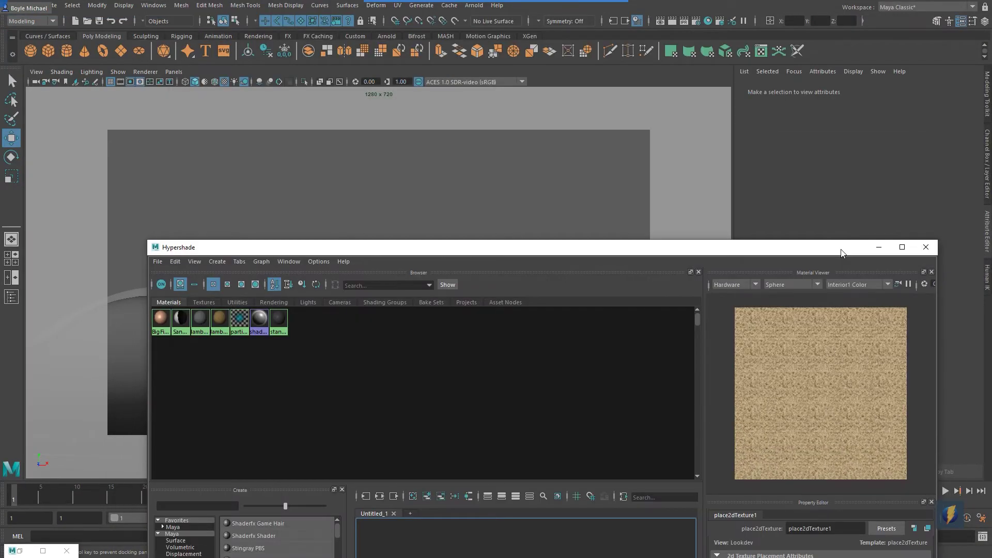
Step: Make ramp1 run white–black–white, with the black handle near 0.545 and a new white handle at 0
left_click_drag(470, 247, 439, 101)
left_click(472, 509)
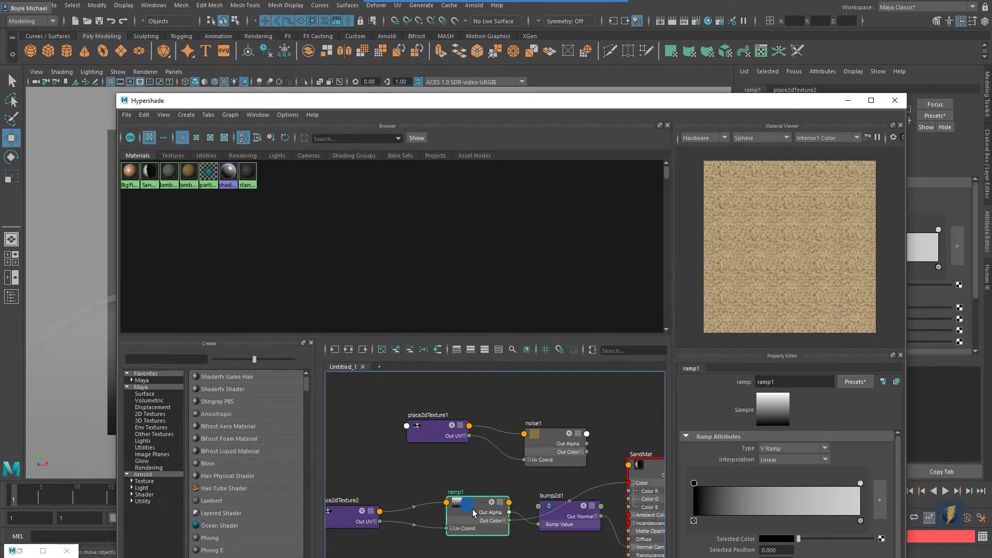
left_click(847, 100)
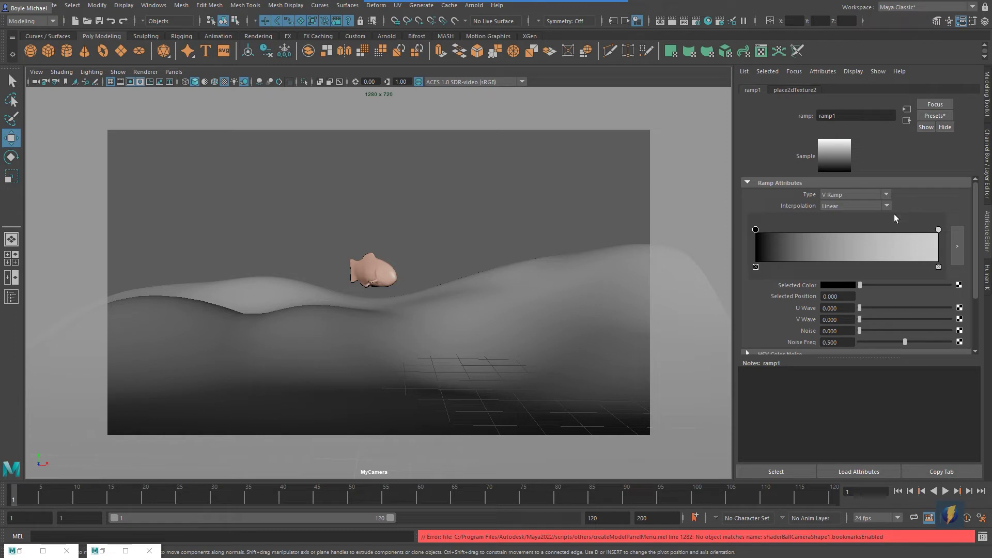
scroll(913, 293, "down", 2)
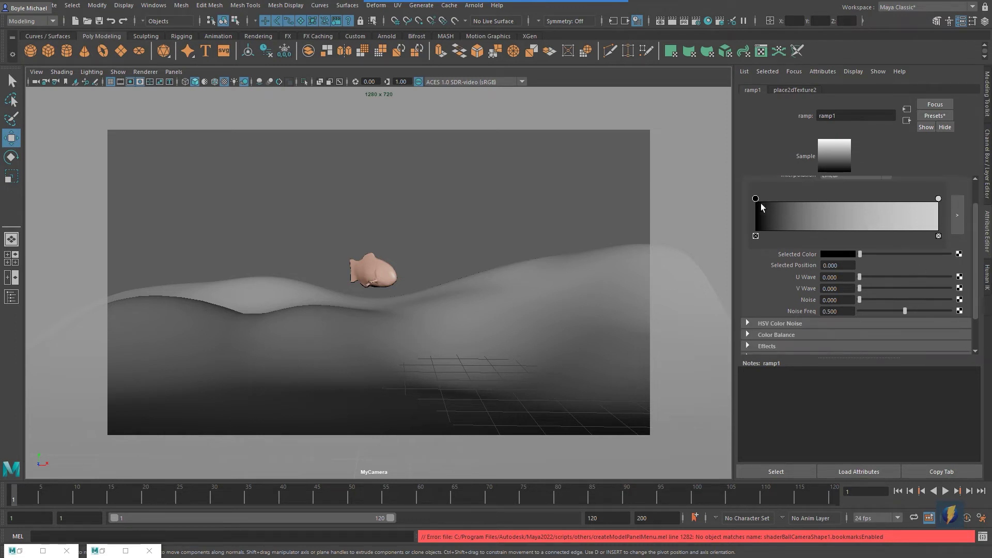
left_click_drag(756, 199, 856, 211)
left_click(928, 208)
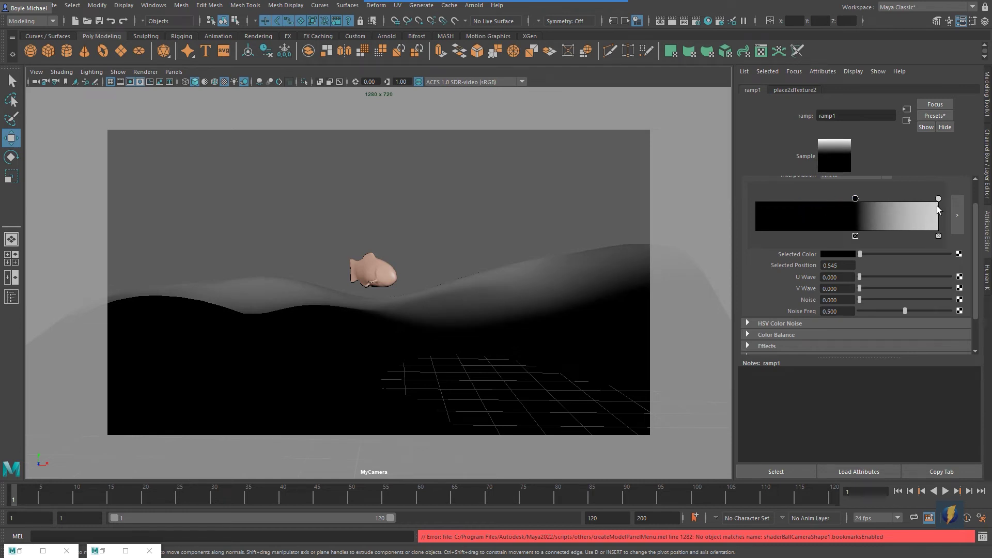
left_click_drag(921, 209, 715, 207)
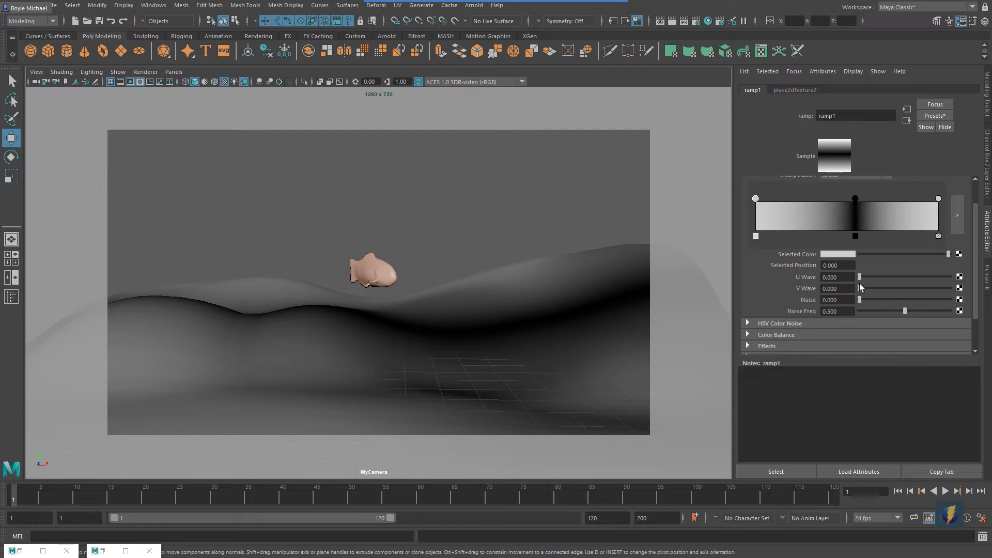
Step: Give ramp1 V Wave 0.293, Noise 0.362 and Noise Freq 1.000
left_click_drag(860, 288, 930, 288)
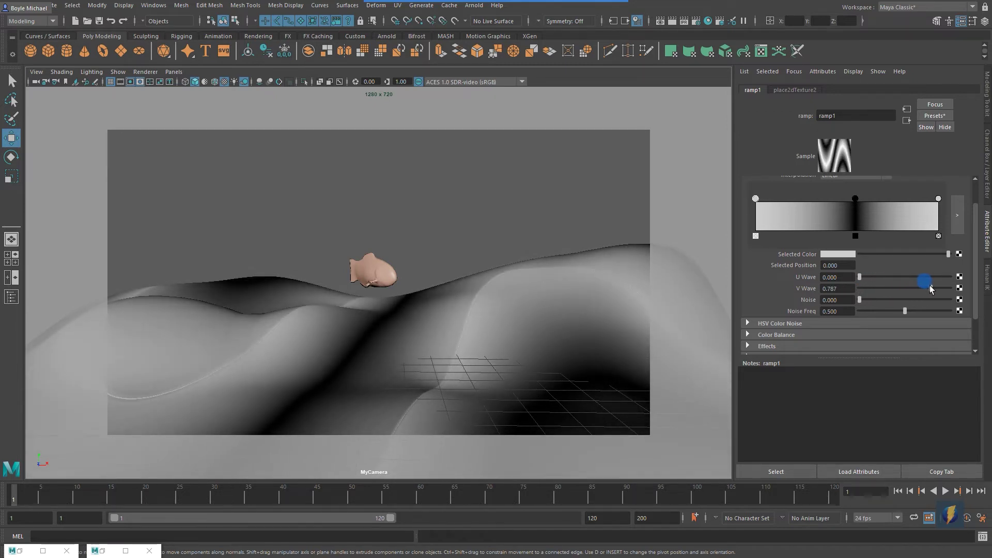
left_click_drag(860, 299, 954, 316)
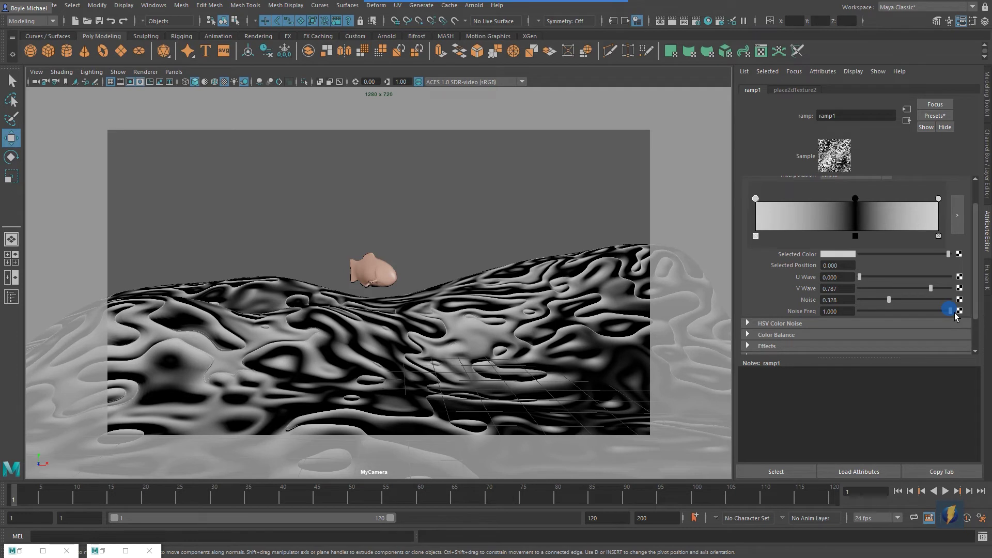
left_click_drag(889, 299, 856, 281)
left_click_drag(930, 289, 886, 283)
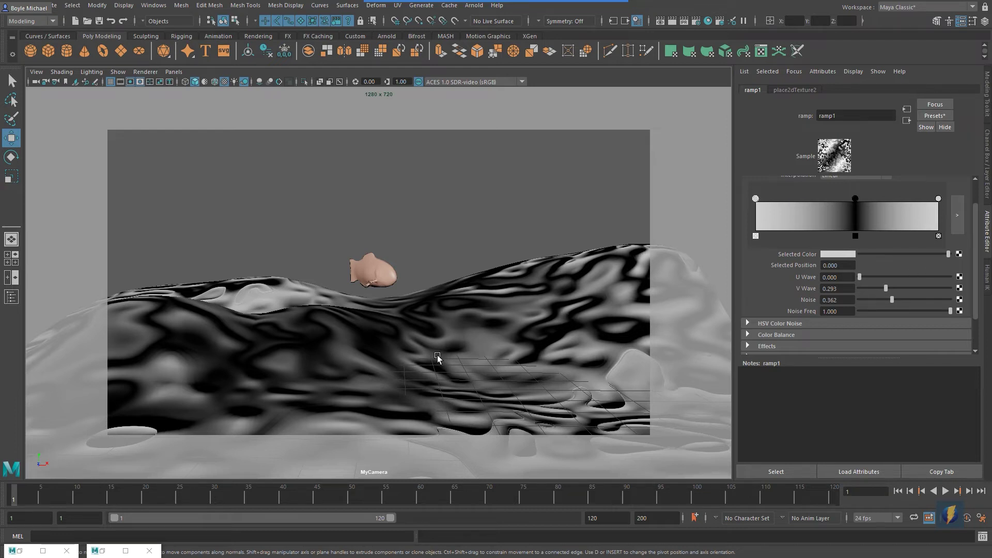
Step: Disconnect ramp1 from SandMat's Color in the Hypershade graph
left_click(126, 551)
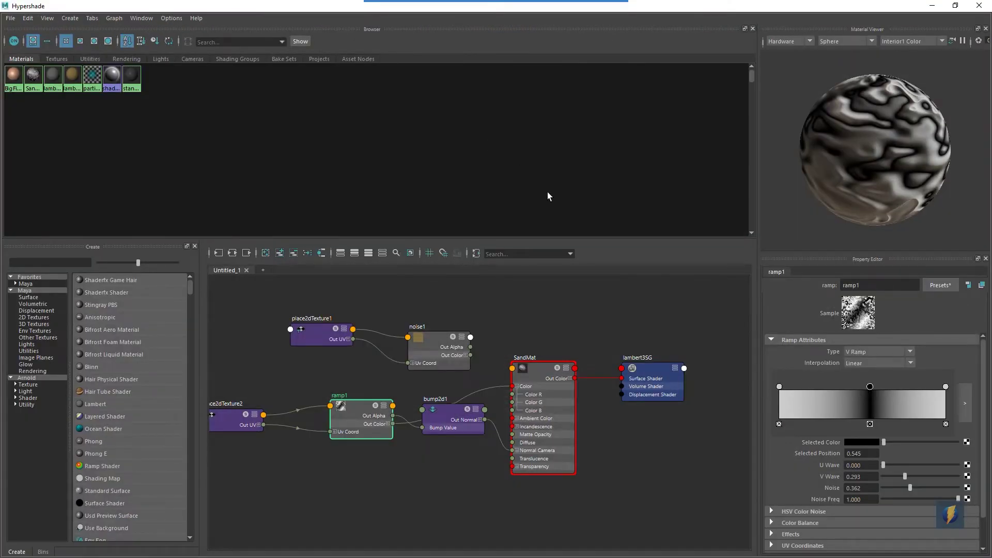
mouse_move(438, 337)
left_mouse_down()
mouse_move(427, 320)
mouse_move(444, 321)
left_mouse_up()
left_click_drag(449, 414, 447, 462)
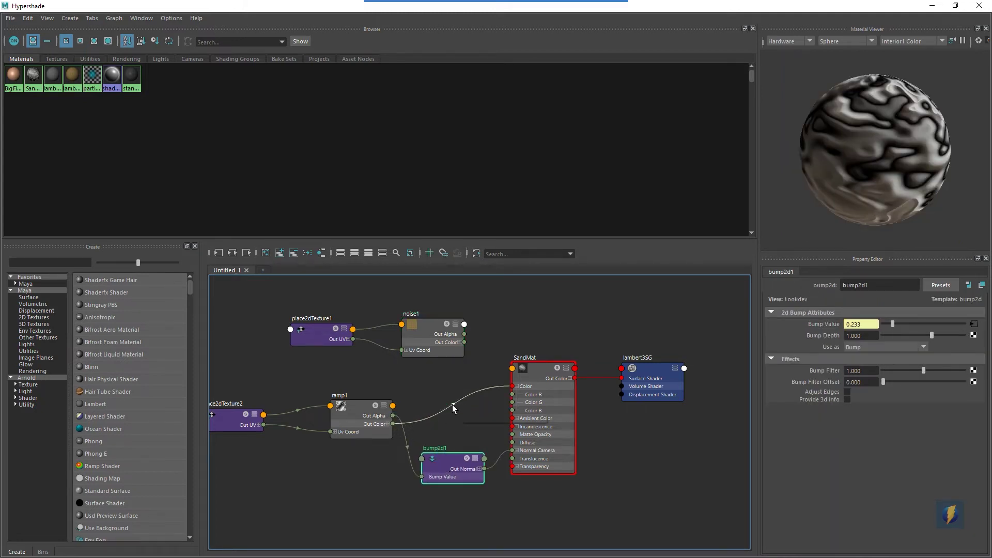
left_click(447, 420)
left_click_drag(451, 407, 444, 419)
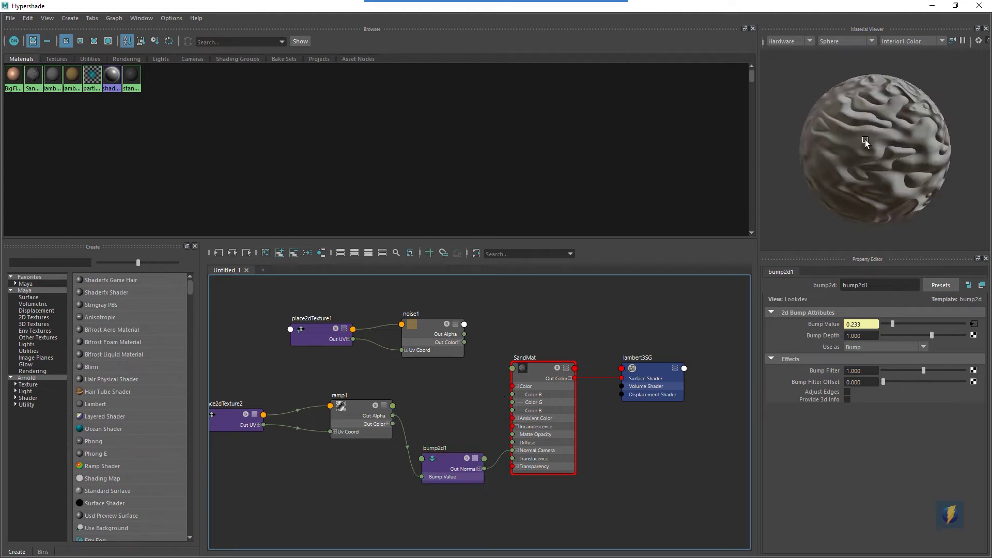
left_click(932, 6)
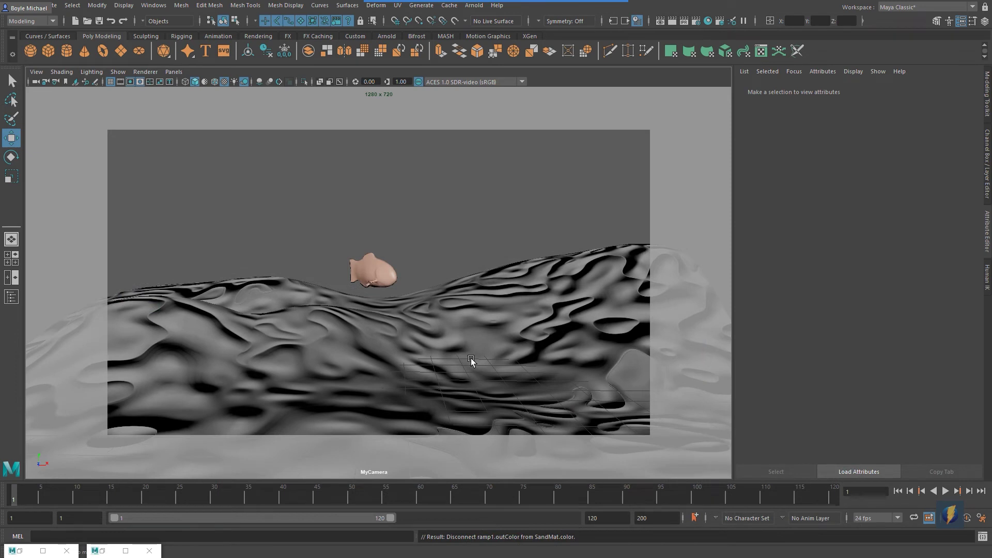
Step: Set bump2d1's Bump Depth to 0.2
left_click(125, 551)
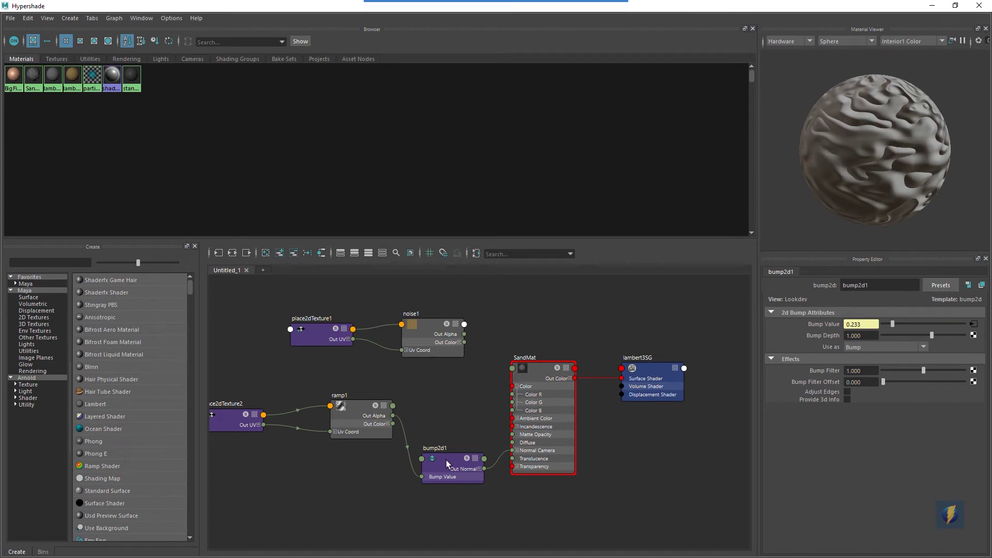
left_click(445, 460)
left_click_drag(825, 7, 505, 38)
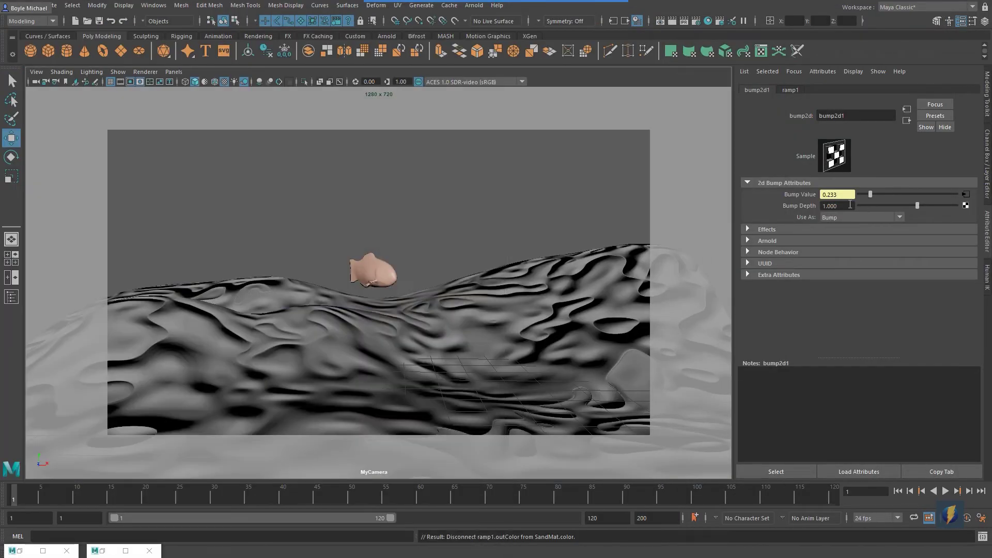
left_click(849, 205)
type("0.2")
key("Return")
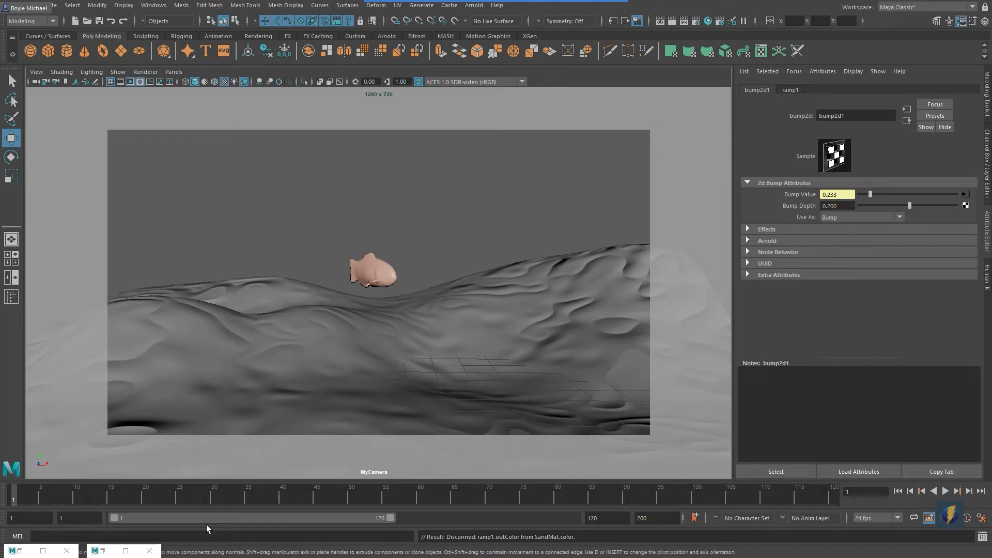
left_click(126, 550)
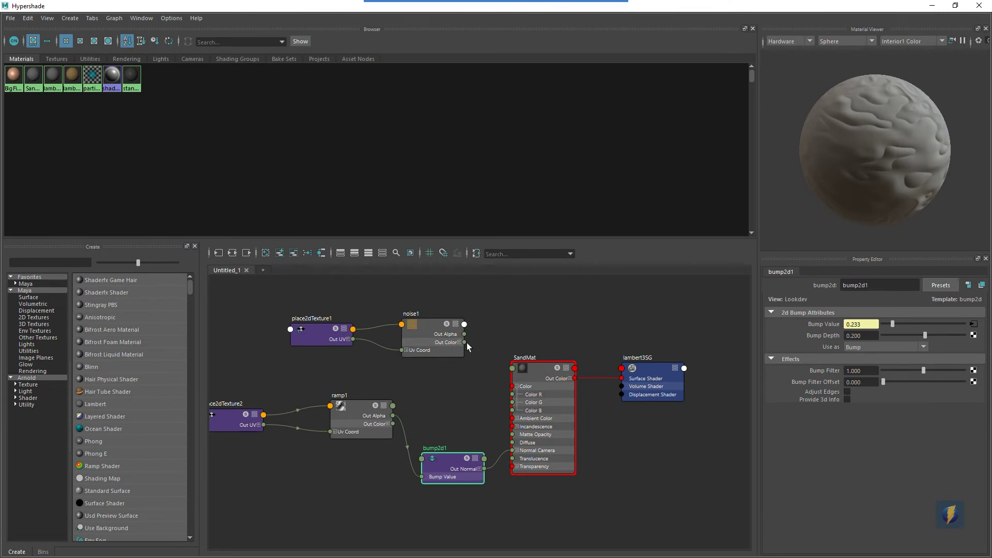
Step: Connect noise1's Out Color to SandMat's Color and check the sandy dunes in the viewport
left_click_drag(464, 342, 511, 386)
left_click(928, 6)
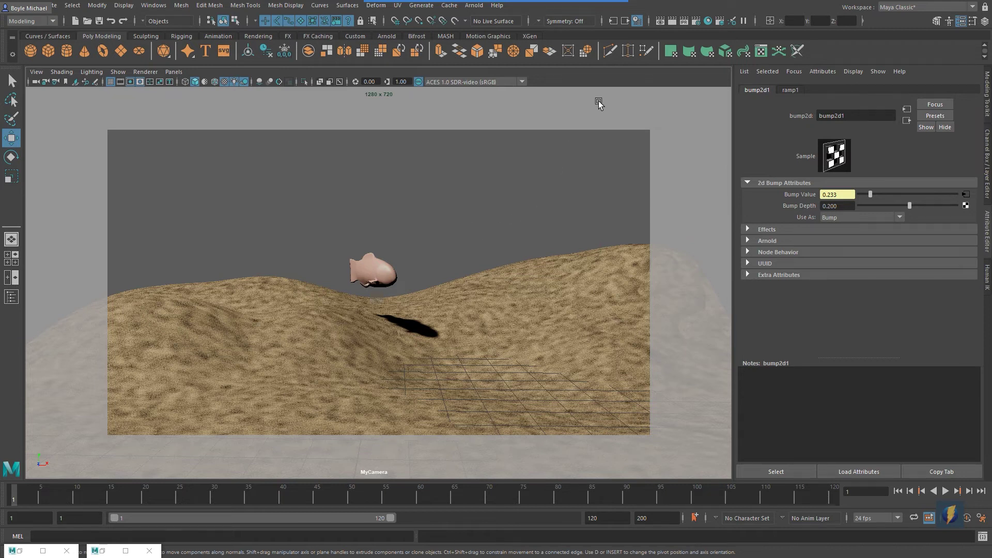
Step: Render the current frame, raise bump2d1's Bump Depth to 0.4, and re-render
left_click(672, 20)
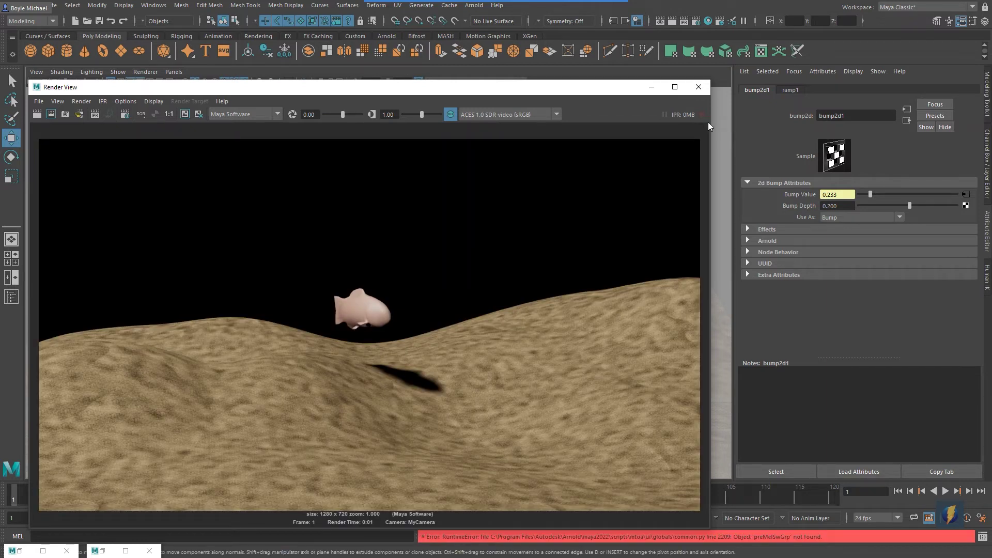
left_click(839, 205)
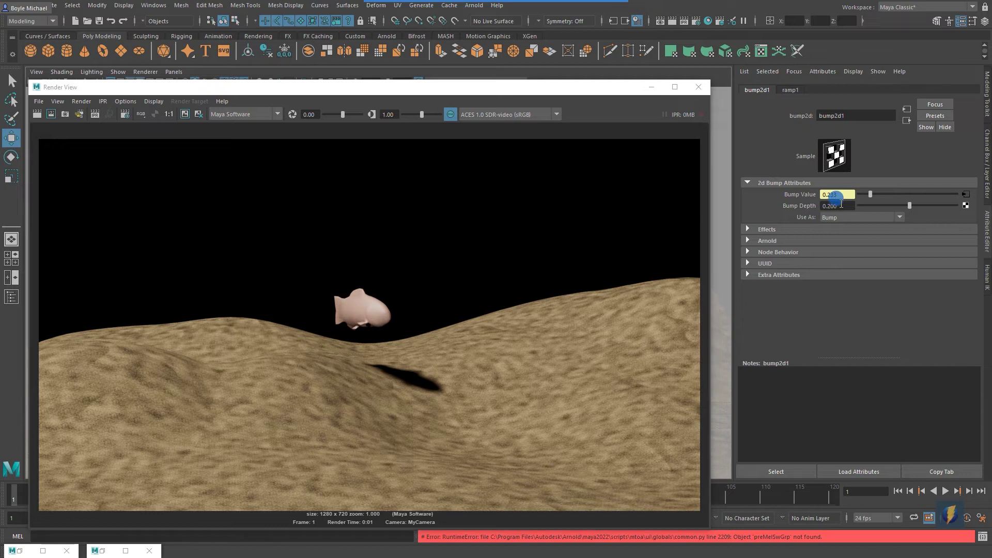
type("0.4")
key("Return")
left_click(37, 114)
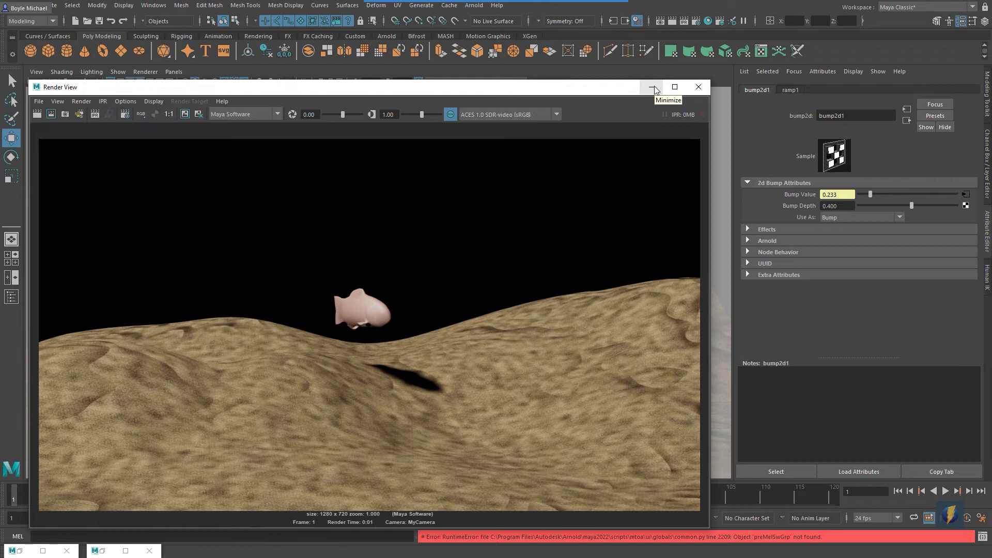
Step: Save the scene, close the Render View, and render the frame again
key("ctrl+s")
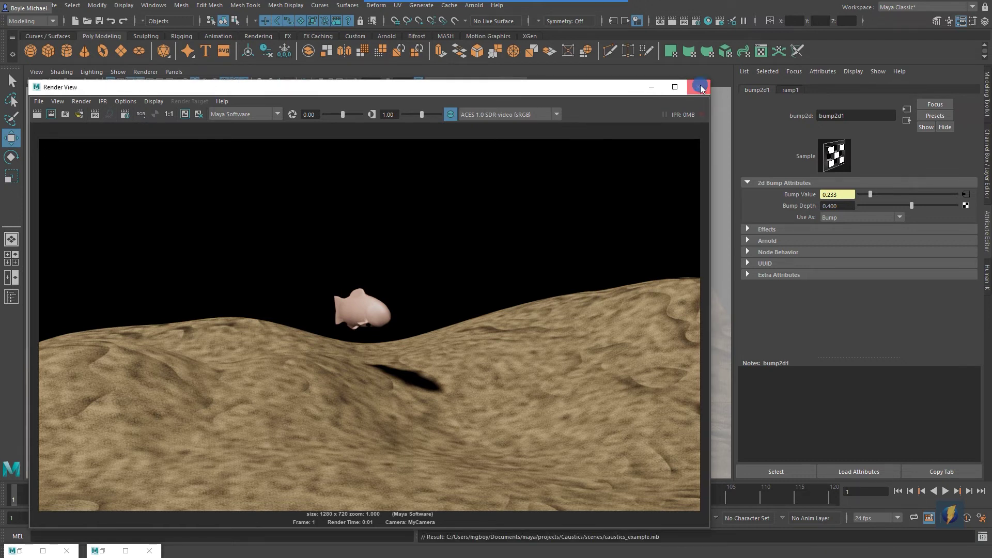
left_click(699, 87)
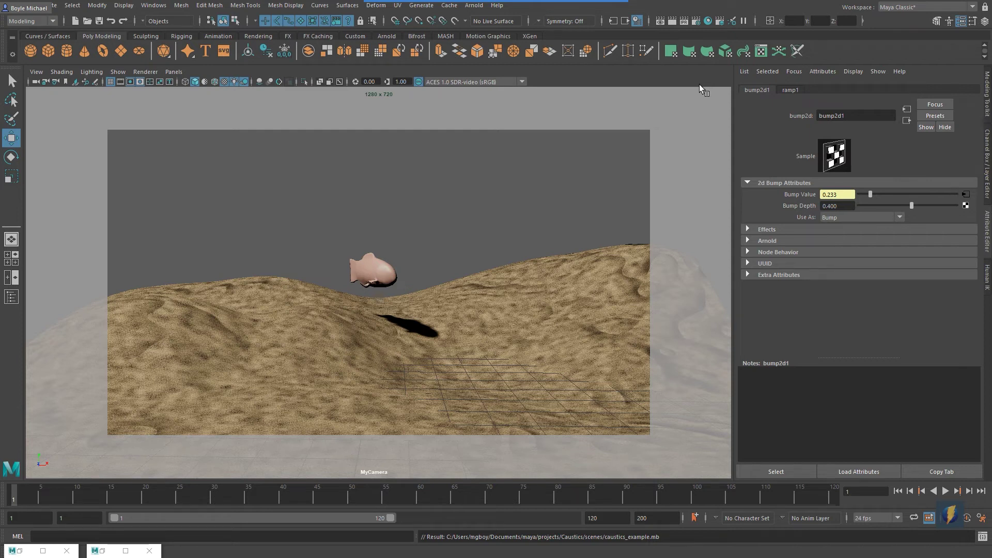
left_click(671, 21)
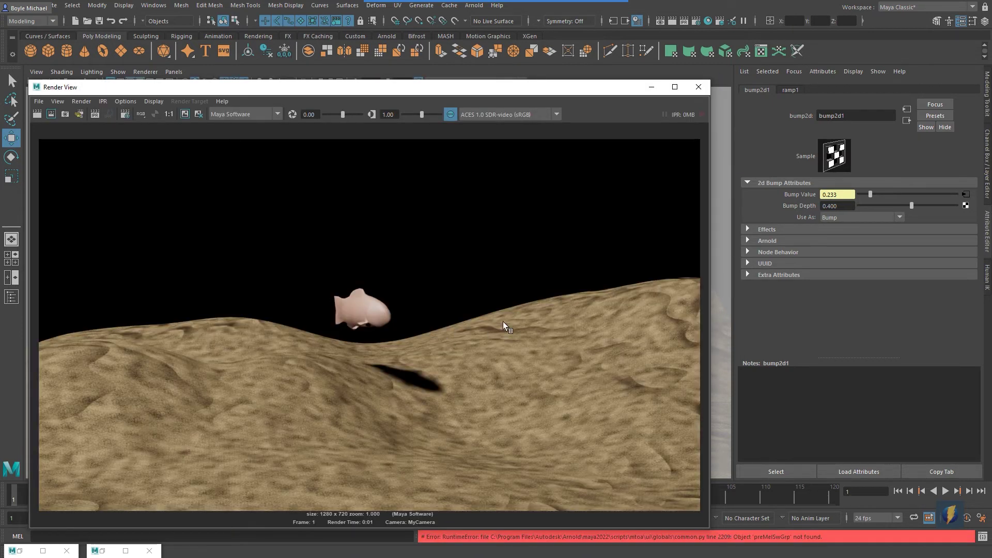
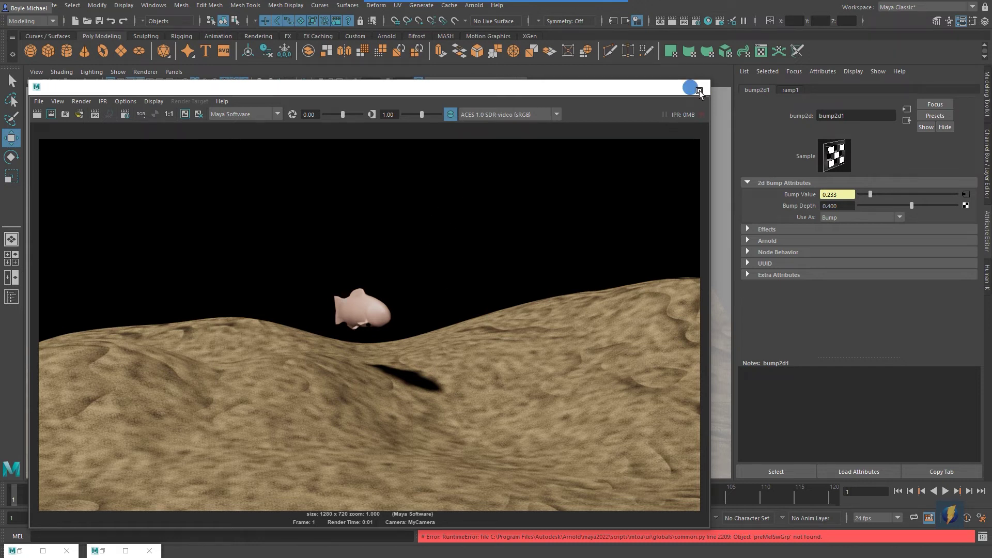
Step: Close the render preview, select MyCamera in the Outliner and create an image plane under Environment
left_click(698, 88)
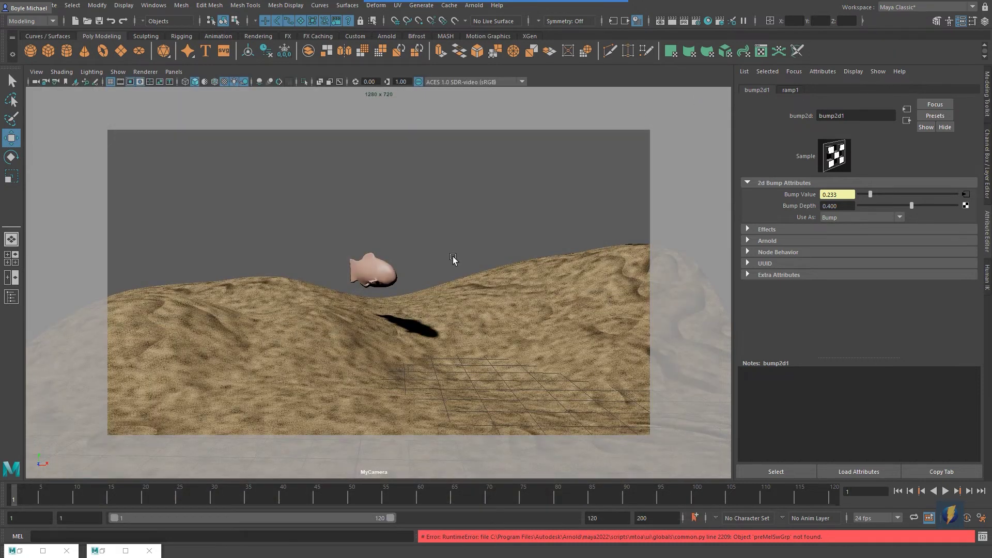
left_click(11, 296)
left_click(542, 310)
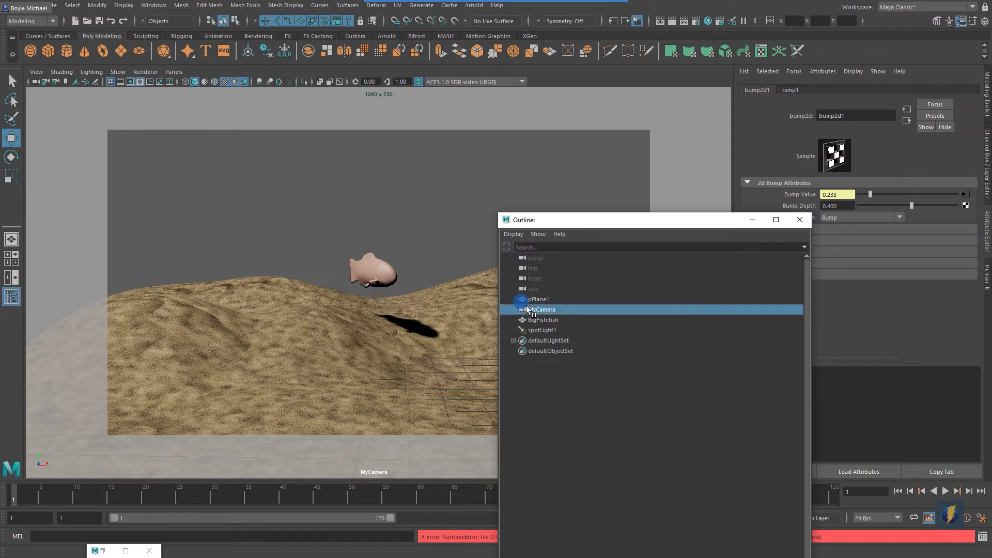
left_click(752, 219)
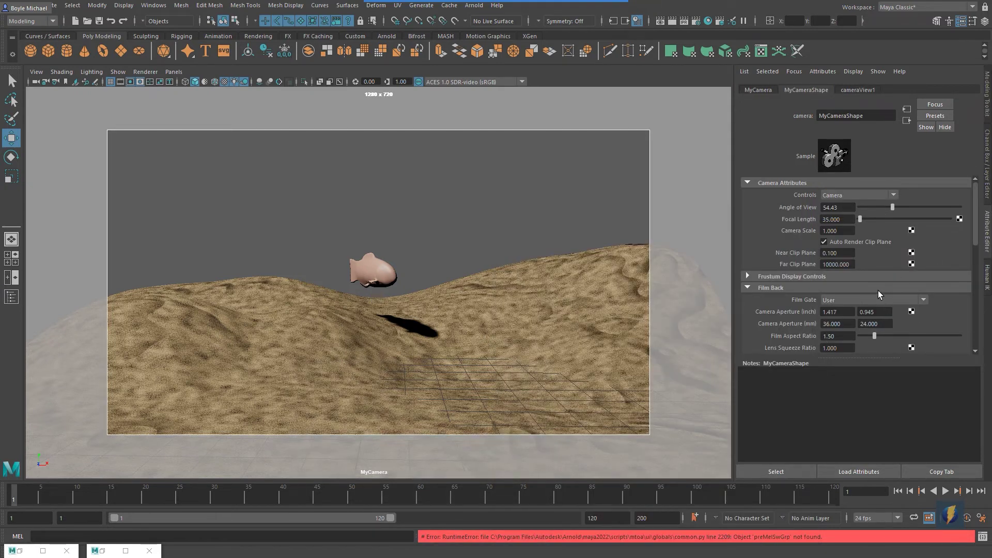
scroll(879, 291, "down", 8)
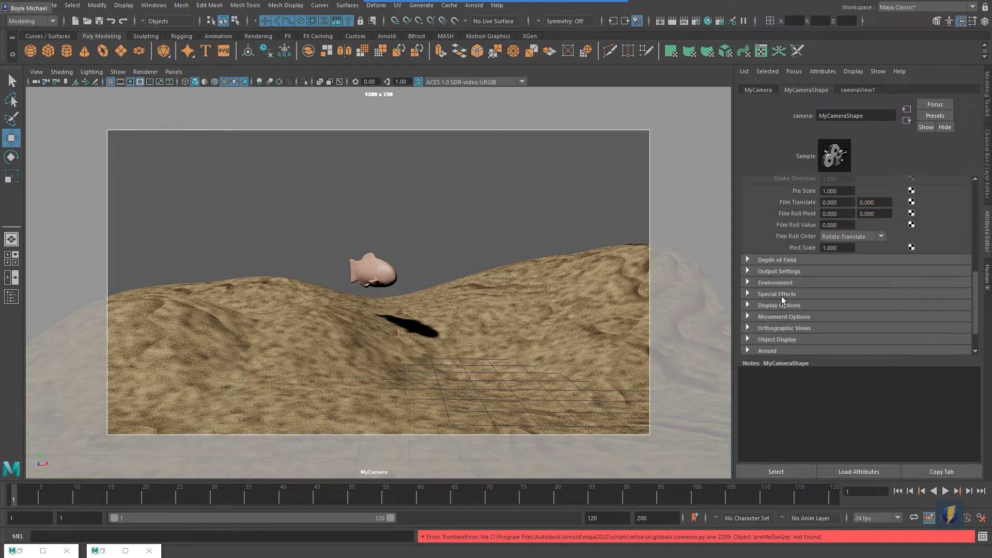
left_click(748, 282)
scroll(880, 256, "down", 2)
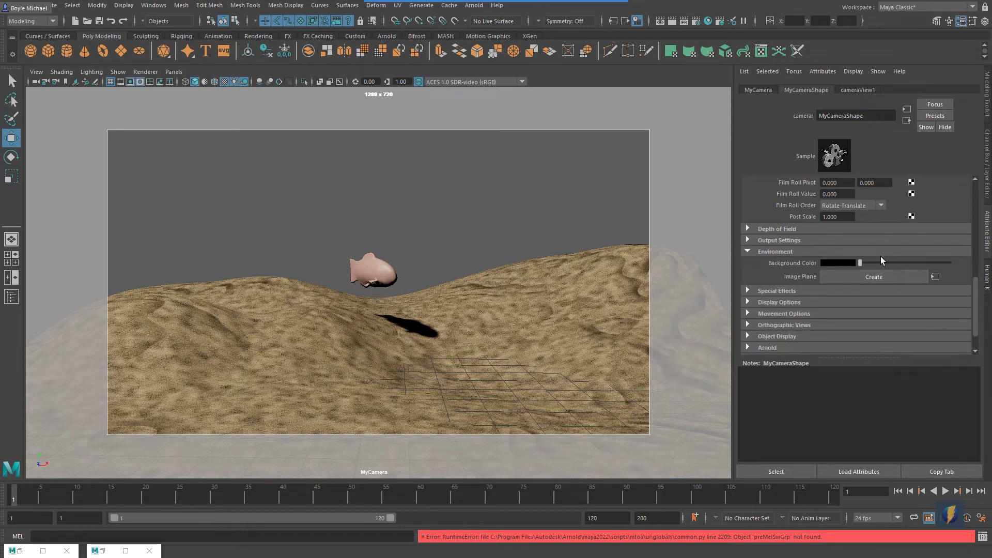
left_click(851, 276)
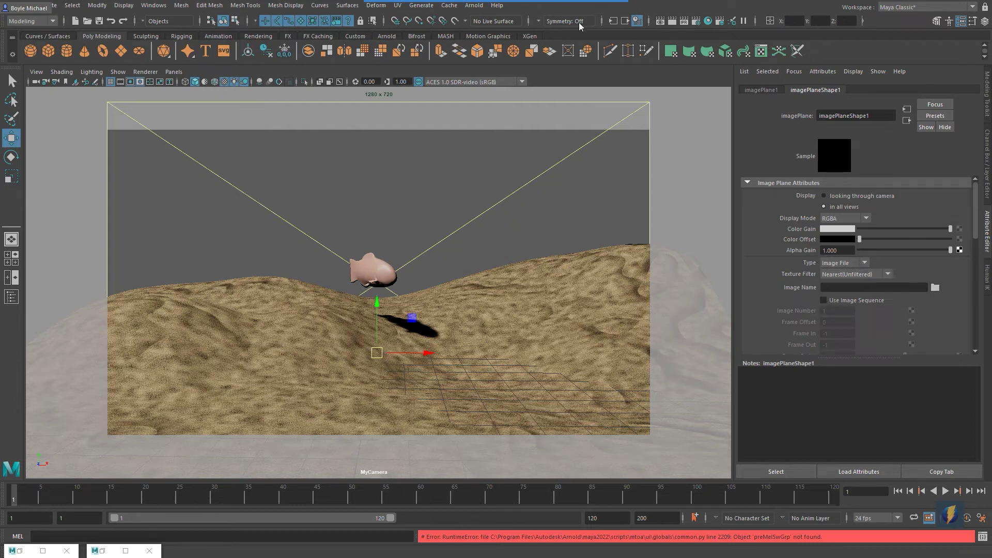
Step: Set the image plane type to Texture and connect a new Ramp texture, ramp2
mouse_move(582, 27)
left_click_drag(652, 184, 799, 254)
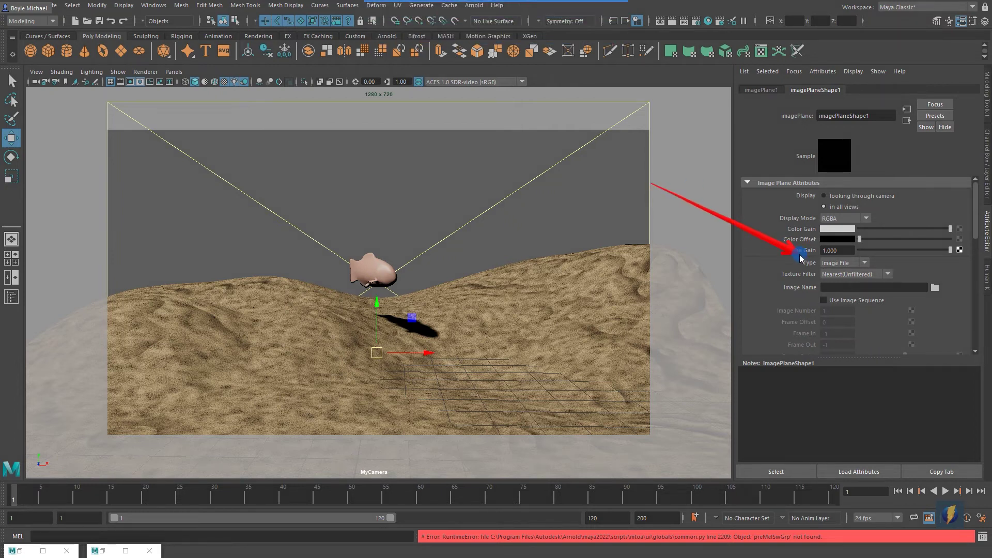
left_click(865, 264)
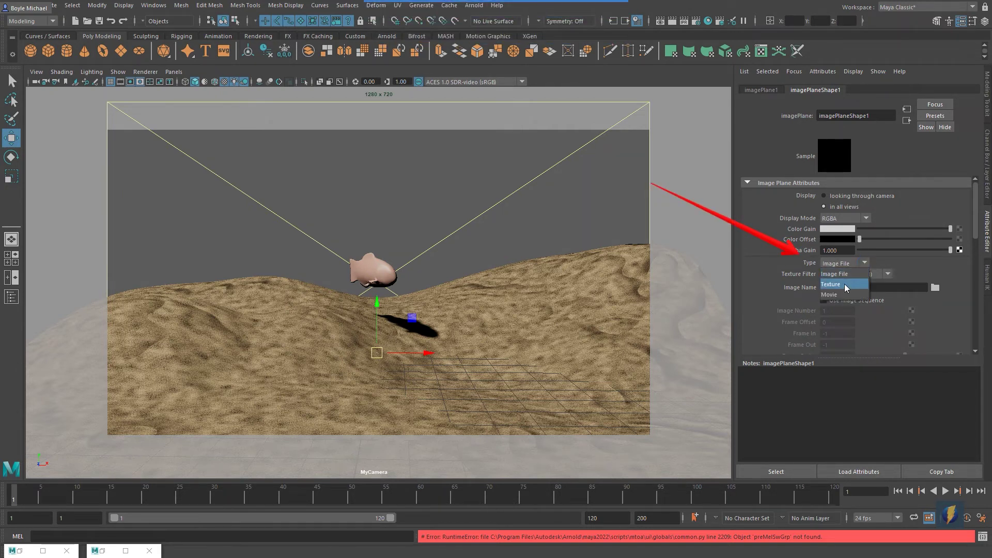
left_click(848, 284)
scroll(908, 299, "down", 3)
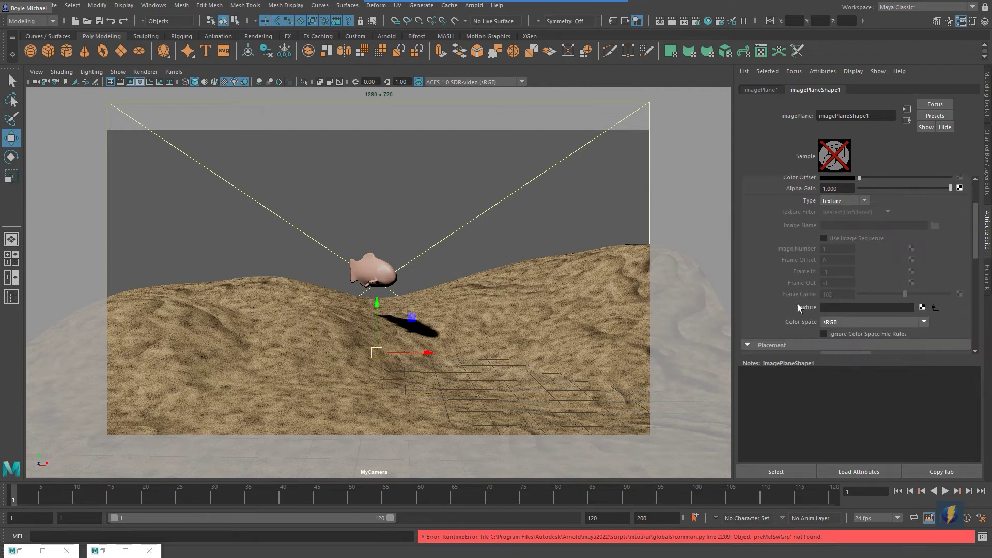
left_click(922, 307)
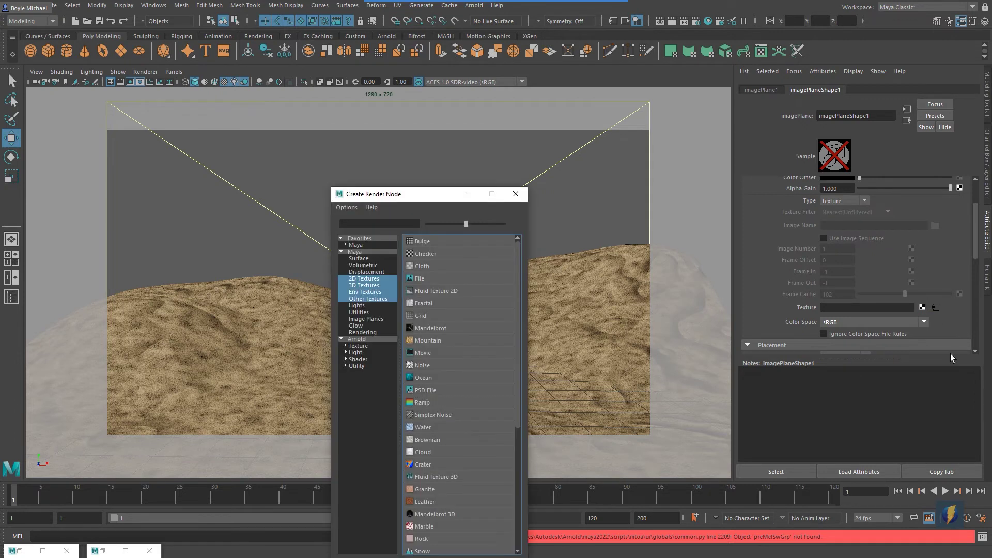
left_click(423, 404)
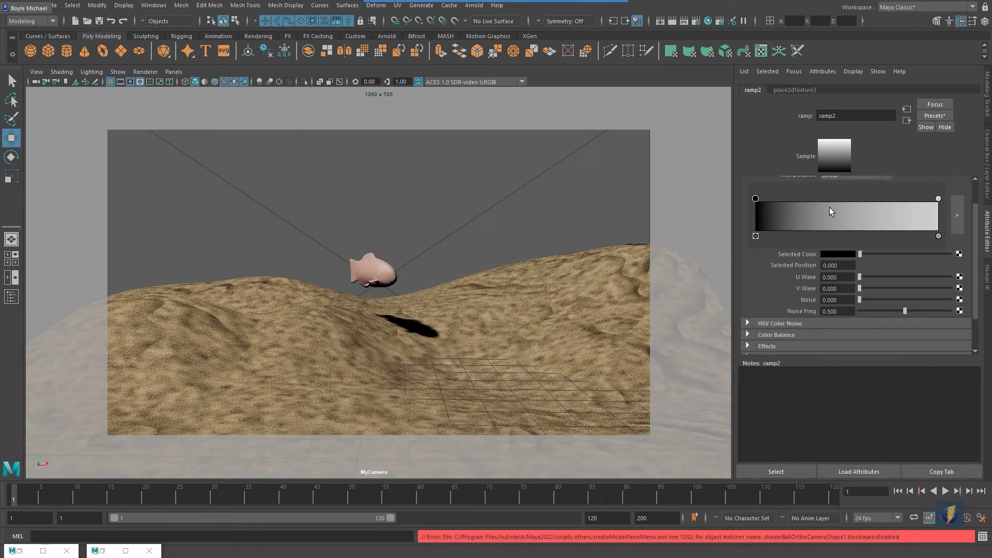
Step: Add two colour handles to ramp2 and make the first handle red
left_click(814, 206)
left_click(891, 207)
left_click(756, 200)
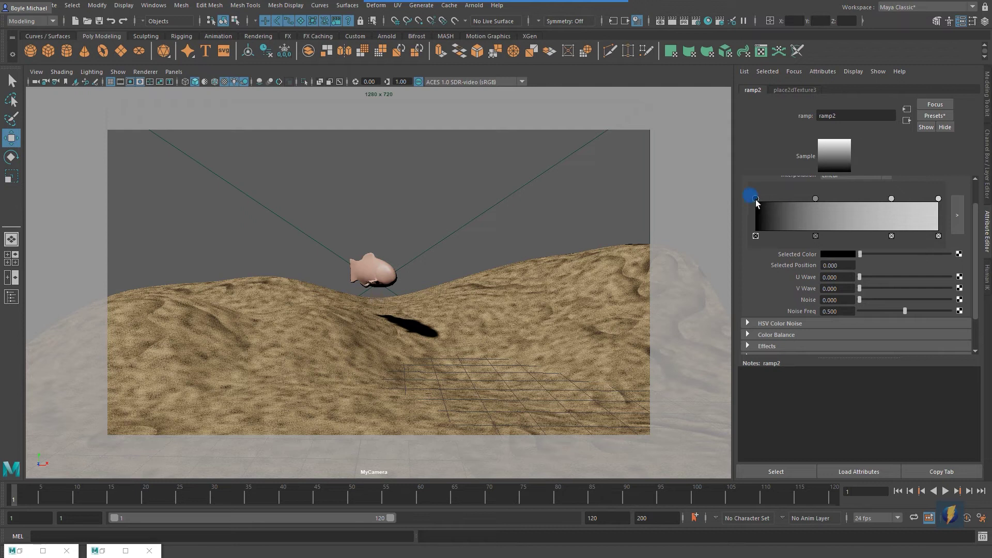
left_click(836, 254)
left_click(835, 257)
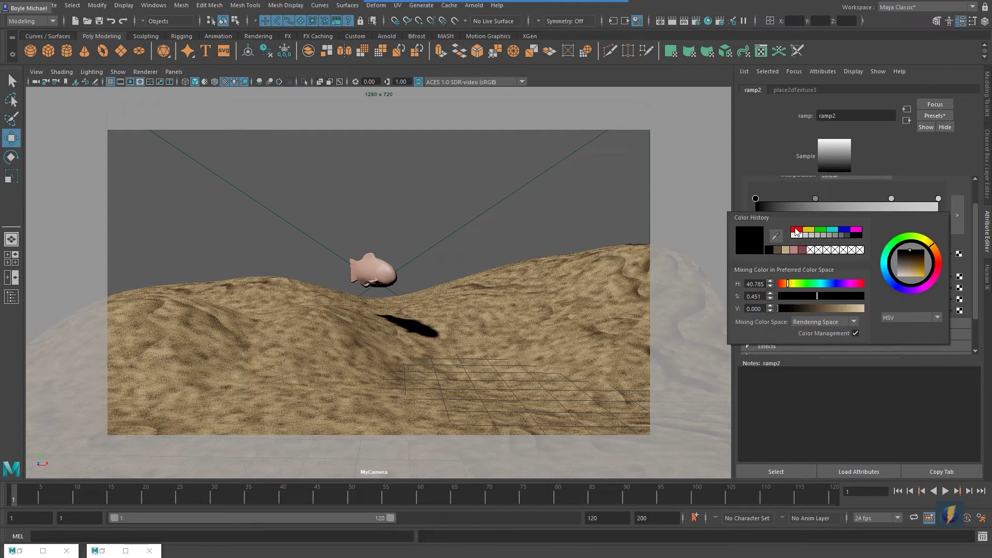
left_click(796, 231)
Step: Make the second and third ramp handles yellow and green
left_click(815, 199)
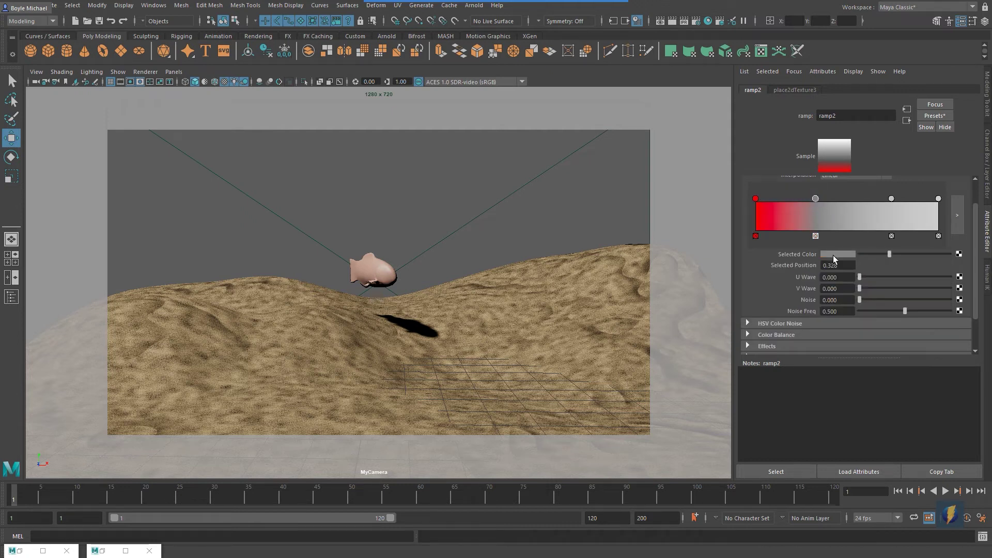
left_click(851, 255)
left_click(837, 229)
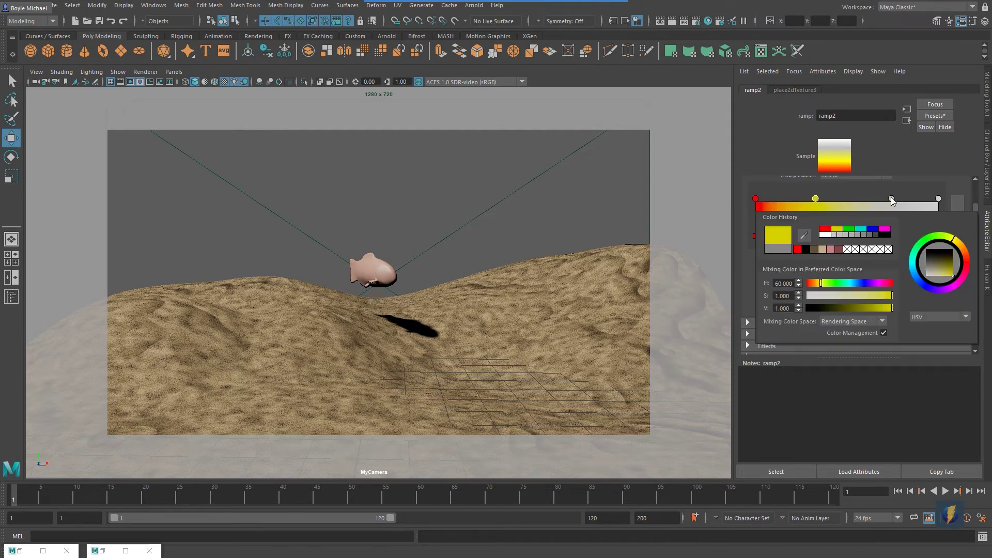
left_click(891, 198)
left_click(851, 253)
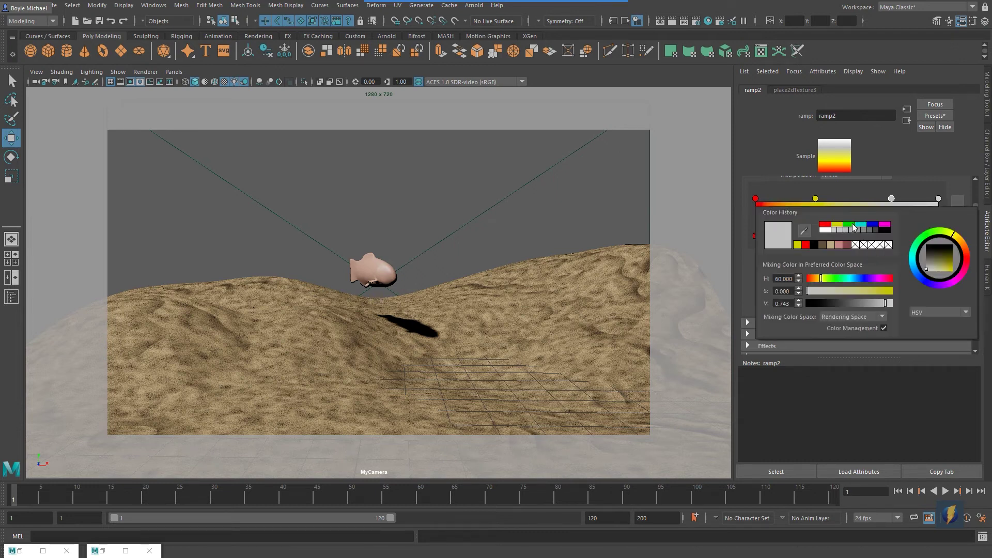
left_click(849, 224)
Step: Make the last ramp handle cyan and render the current frame from MyCamera
left_click(939, 199)
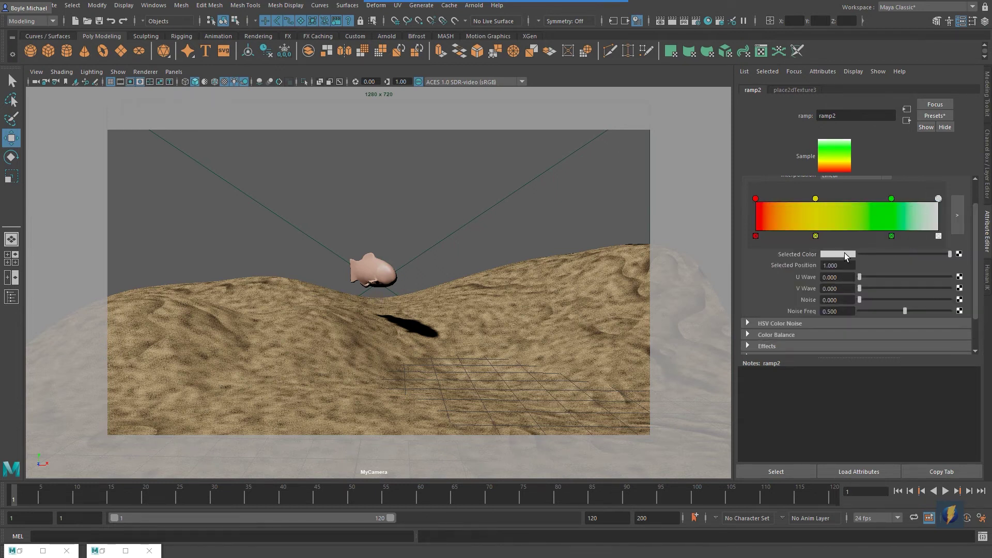
left_click(916, 269)
left_click(879, 241)
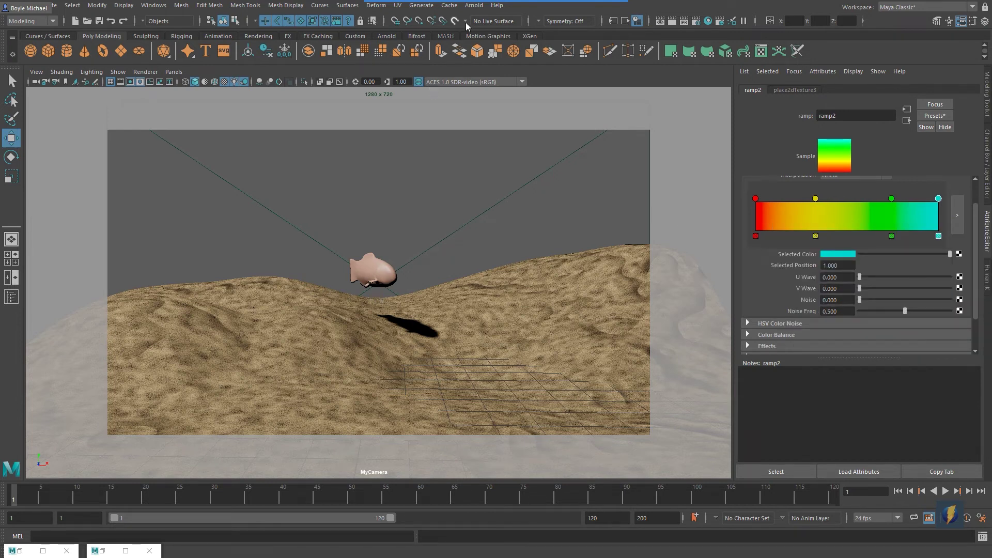
left_click(671, 21)
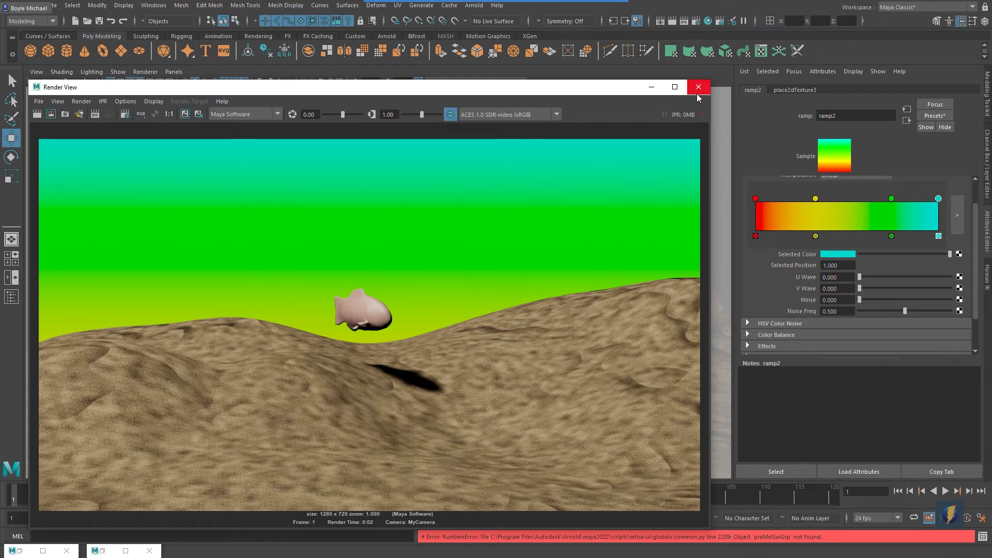
Step: Remove the yellow and green ramp handles and turn the red handle a very dark navy
left_click(815, 235)
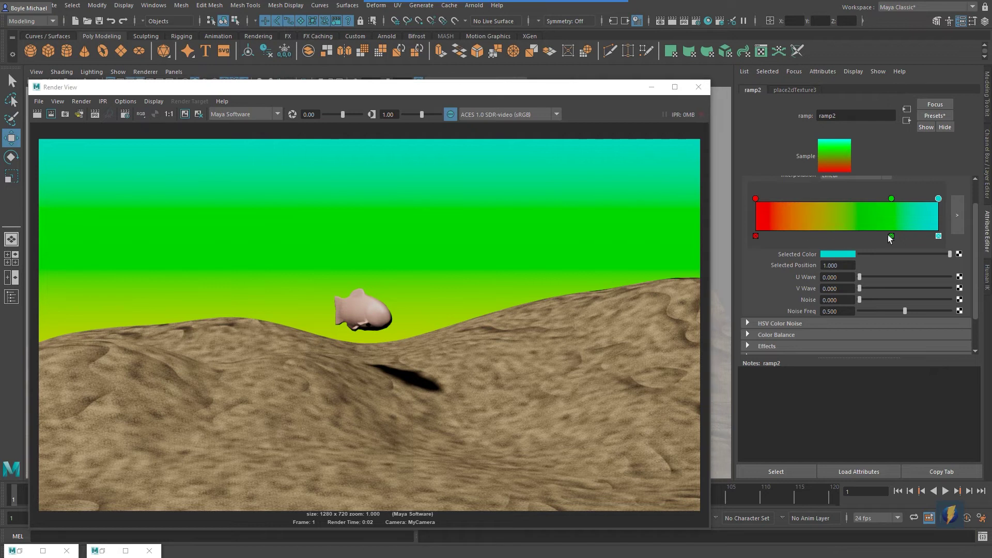
left_click(891, 236)
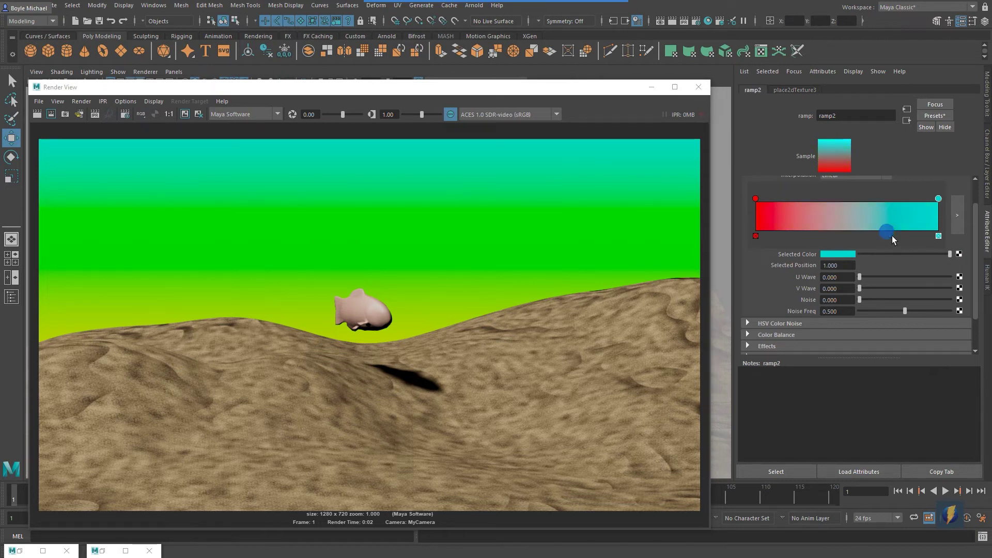
left_click(755, 199)
left_click(836, 254)
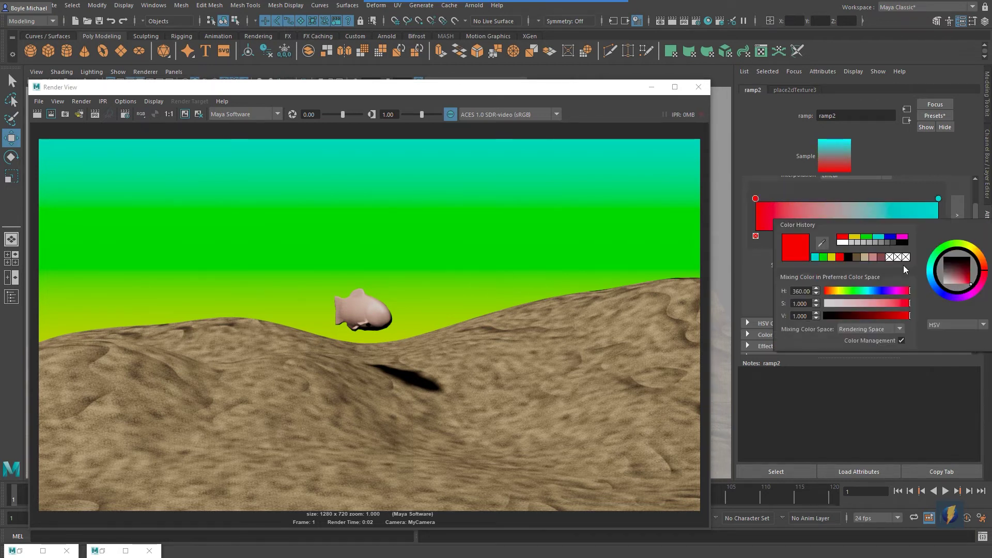
left_click(889, 237)
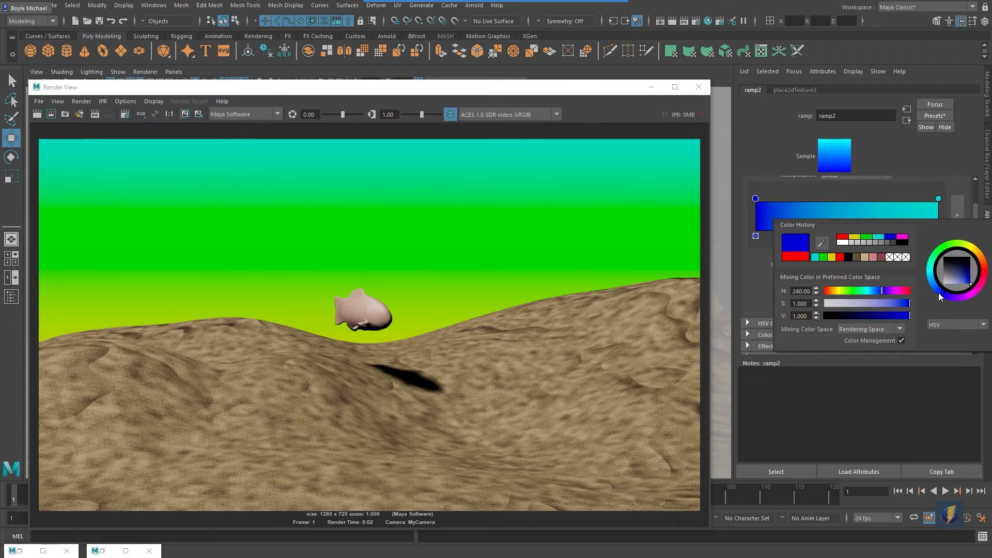
left_click(934, 289)
left_click(971, 274)
left_click_drag(971, 274, 981, 268)
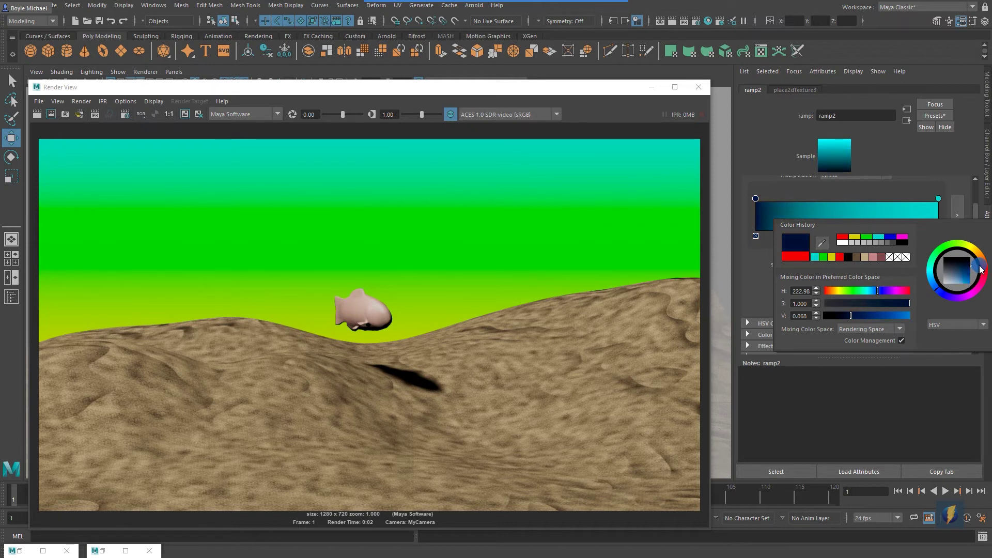
Step: Change the cyan handle to azure blue and re-render the frame
left_click(938, 200)
left_click(848, 256)
left_click_drag(959, 307, 932, 290)
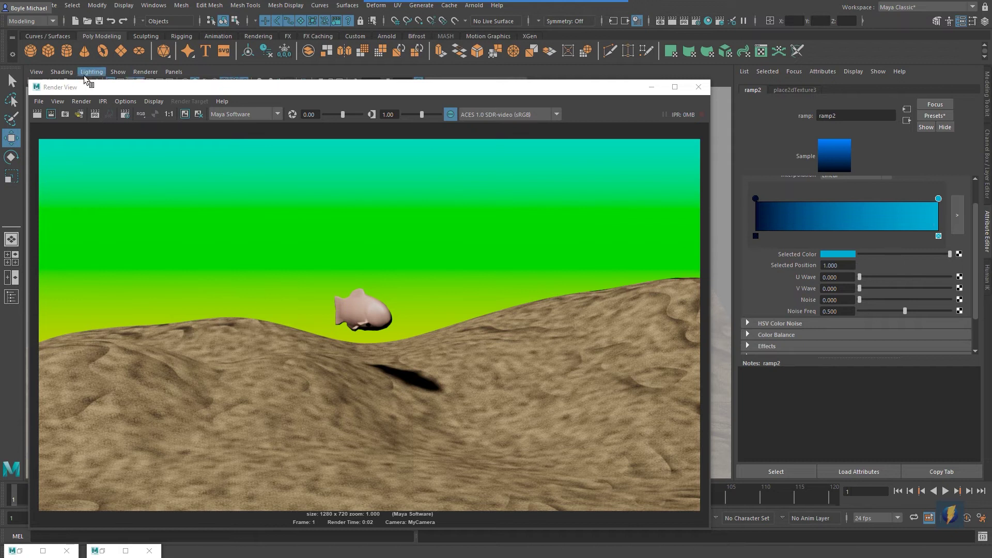
left_click(36, 114)
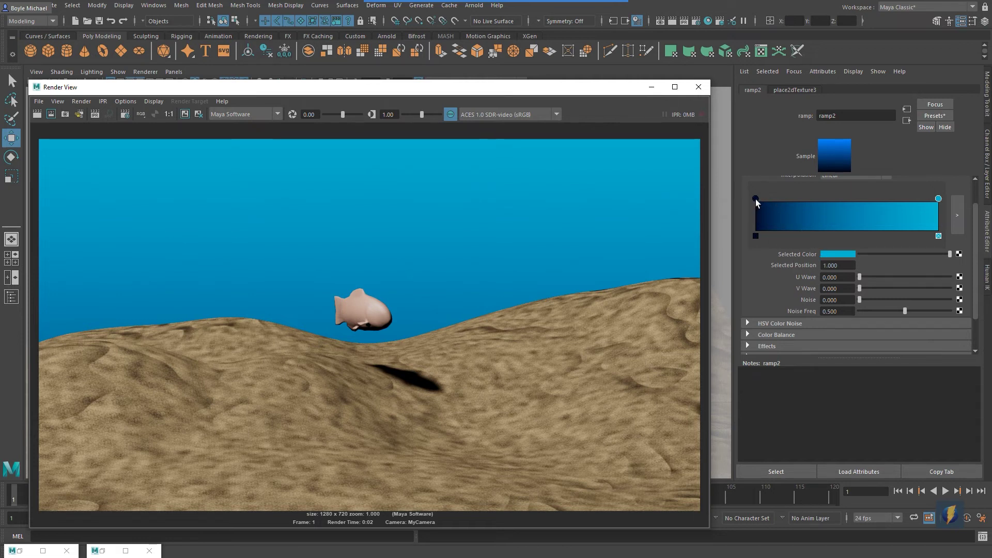
Step: Move the dark blue handle toward the gradient's middle, lighten it slightly and re-render
left_click_drag(756, 202, 839, 212)
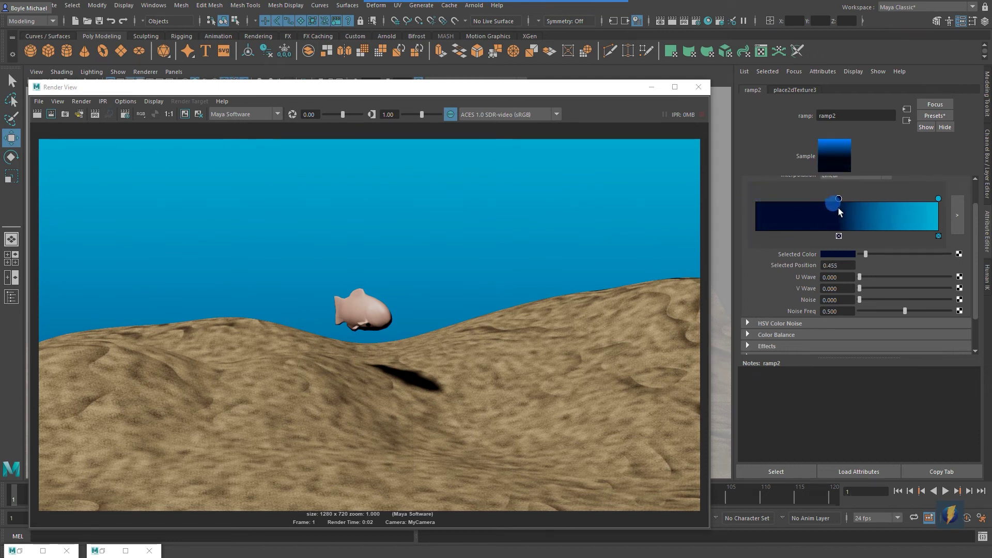
left_click(40, 106)
left_click(39, 112)
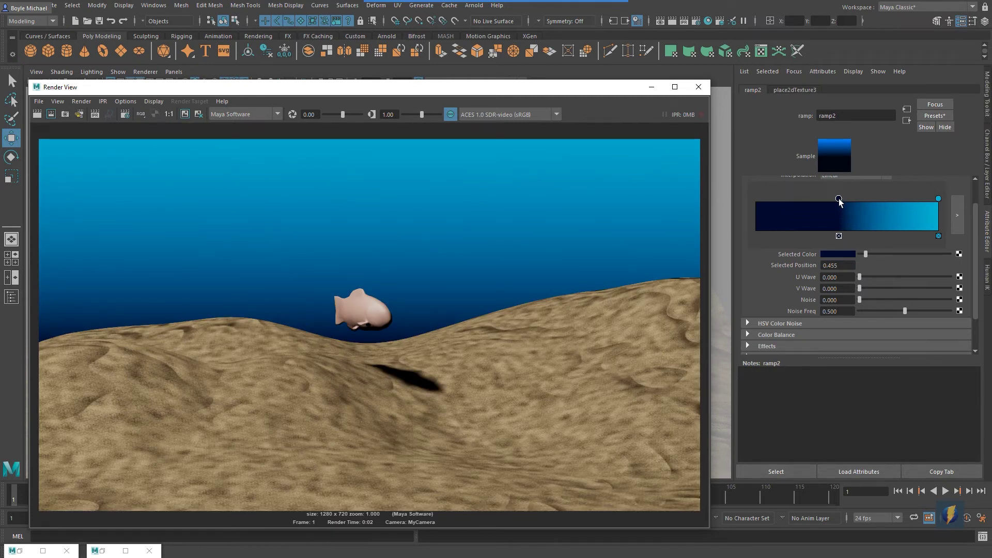
left_click(831, 253)
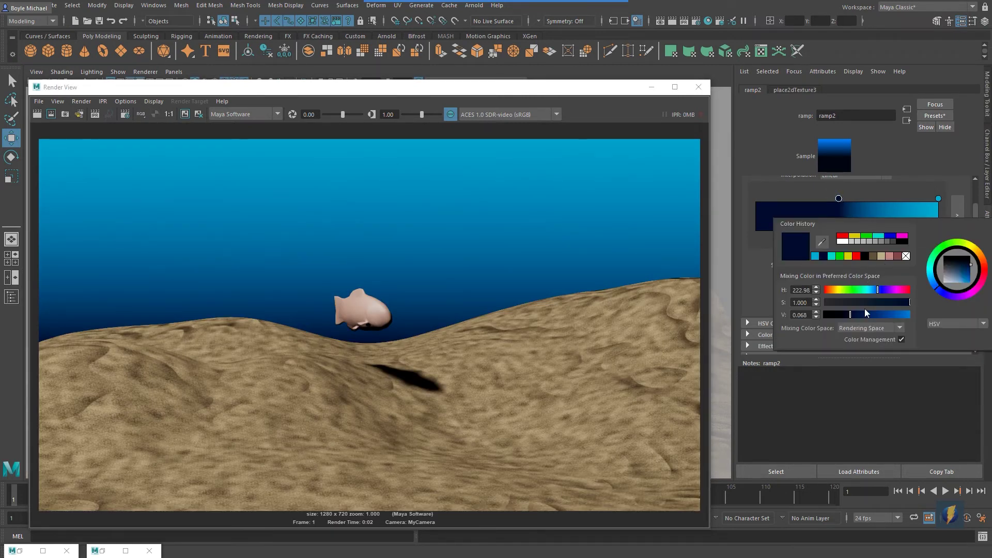
left_click(872, 302)
left_click(53, 113)
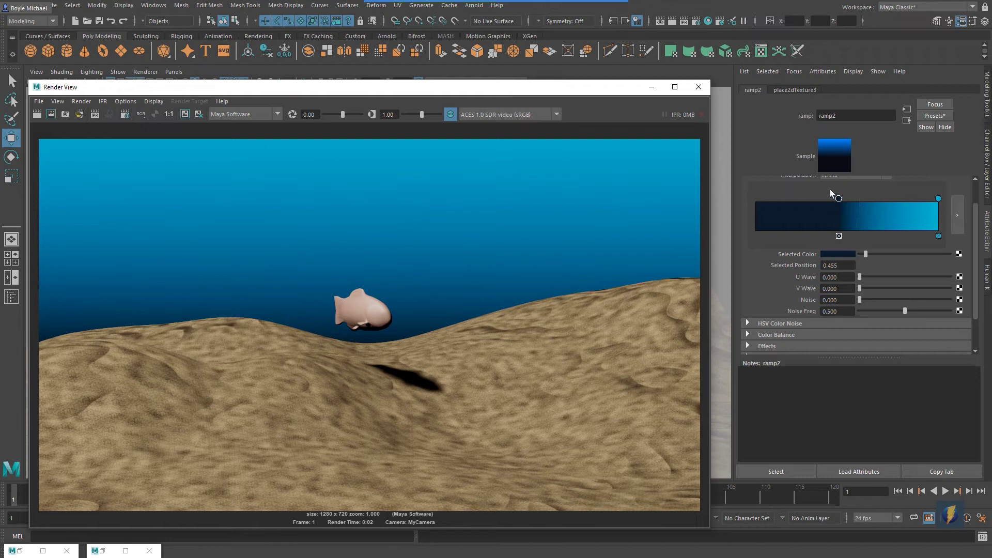
Step: Save the scene with Ctrl+S and minimize the render window
key("ctrl+s")
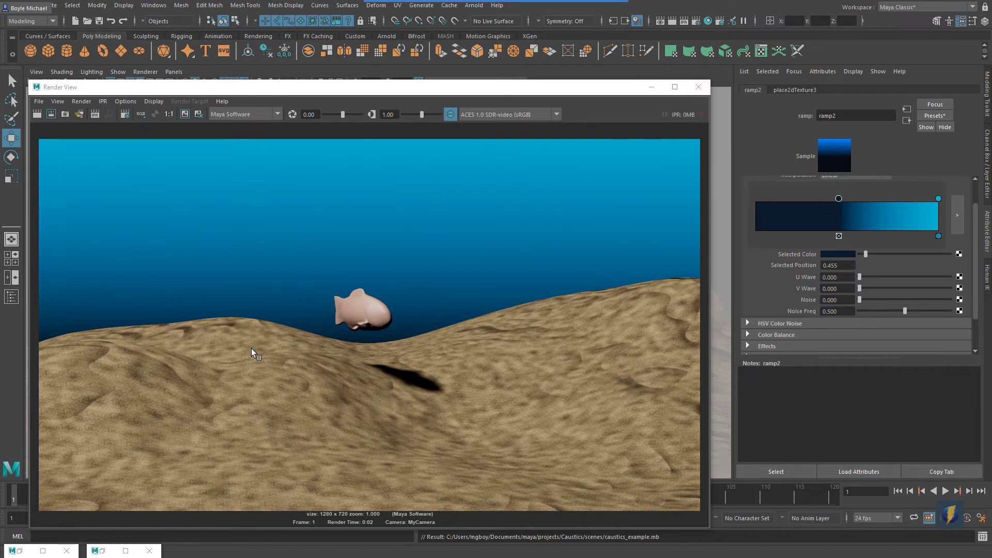
left_click(186, 114)
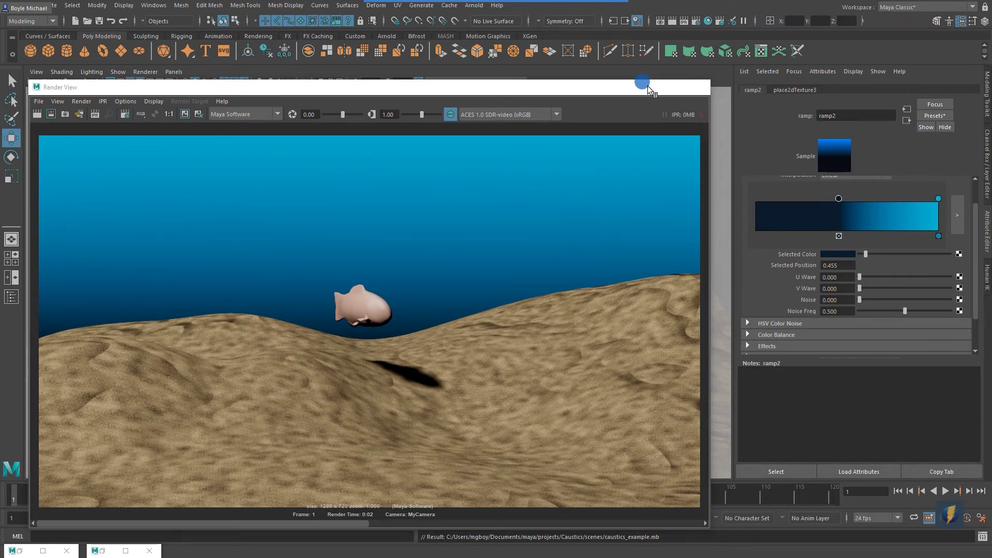
left_click(650, 88)
key("alt+Tab")
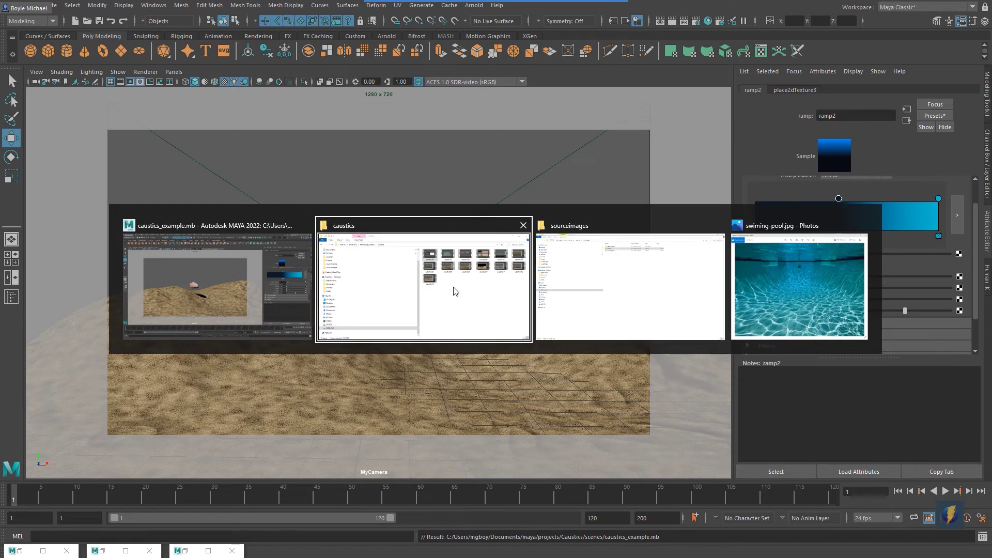
Step: View caustics.jpg and the swimming-pool reference in Windows Photos, then close the viewer
left_click(589, 289)
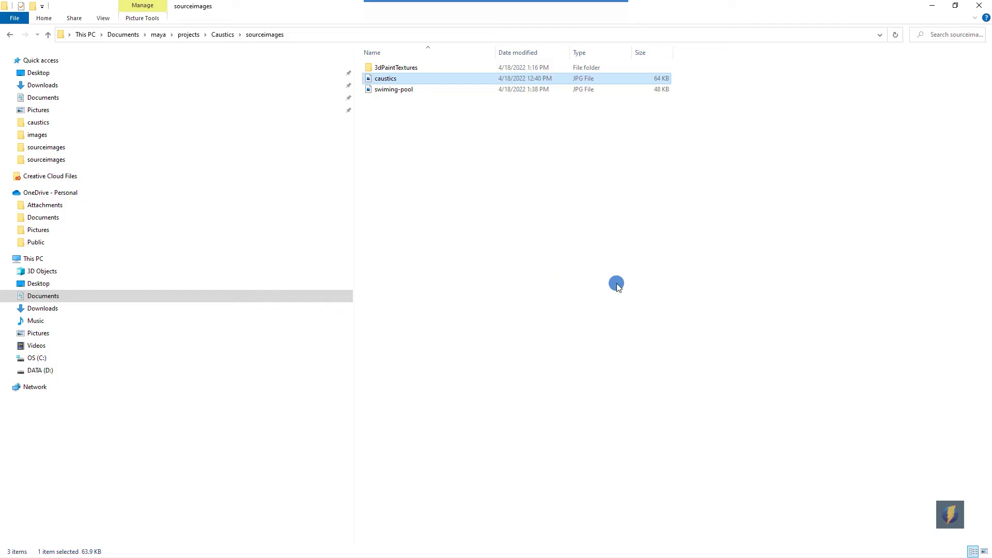
right_click(384, 79)
mouse_move(326, 284)
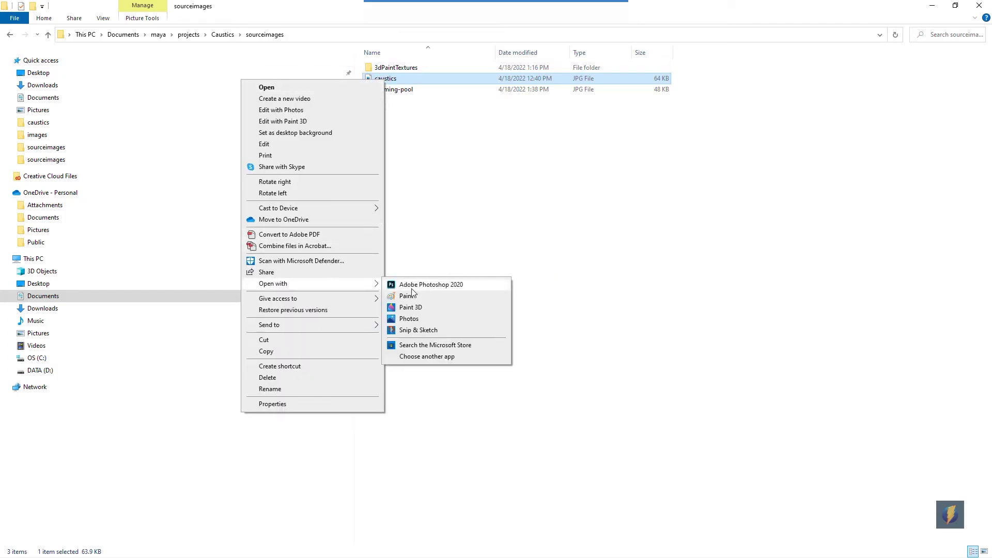
left_click(408, 318)
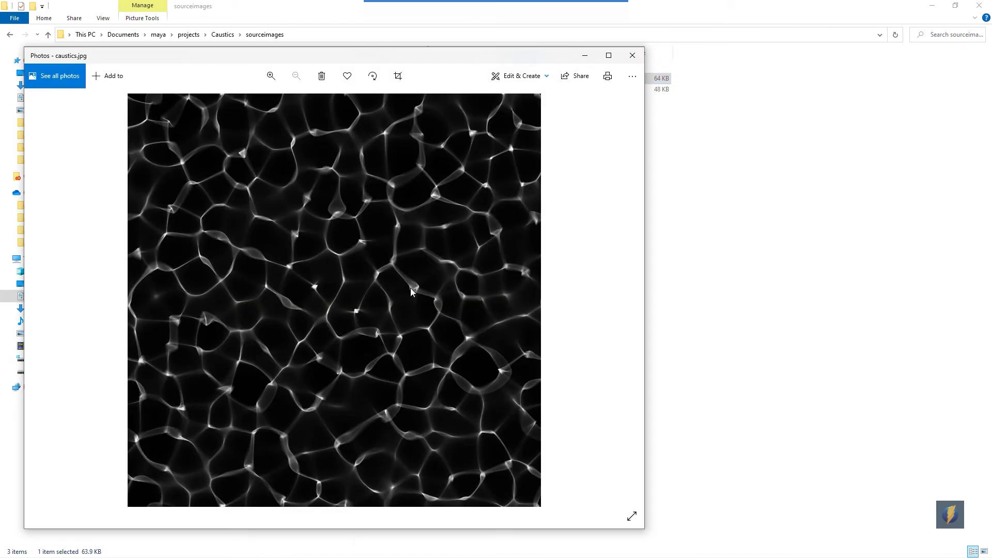
scroll(431, 283, "down", 1)
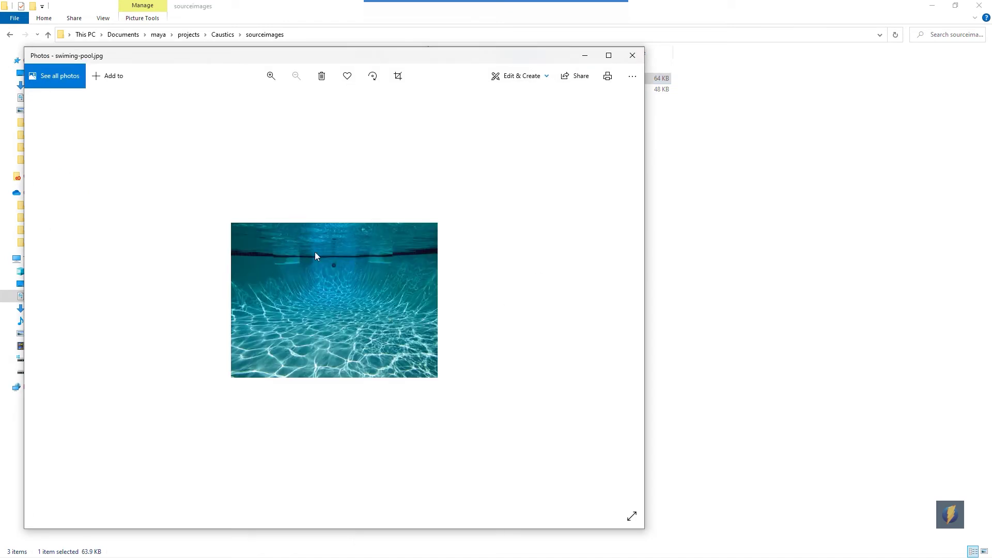
scroll(328, 354, "up", 5, "ctrl")
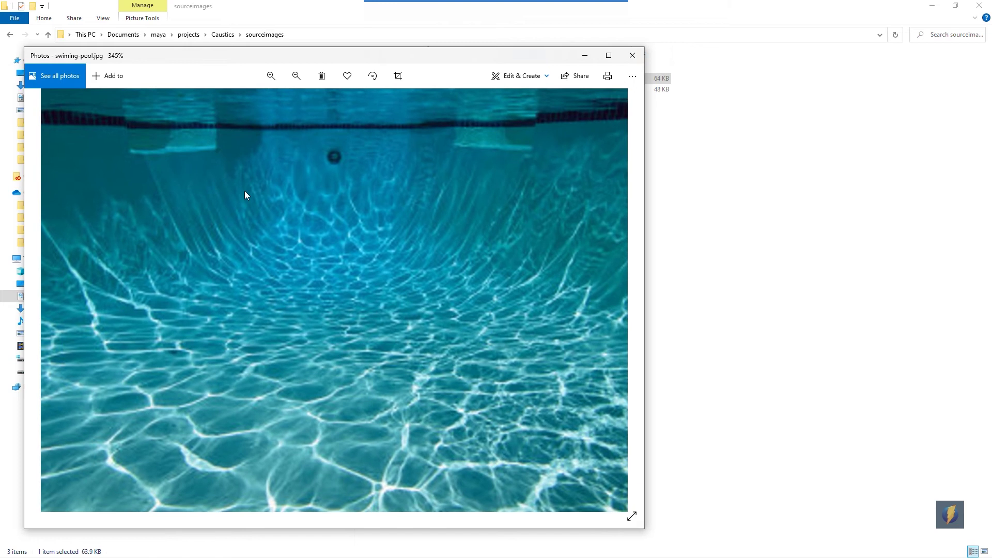
scroll(345, 297, "down", 2, "ctrl")
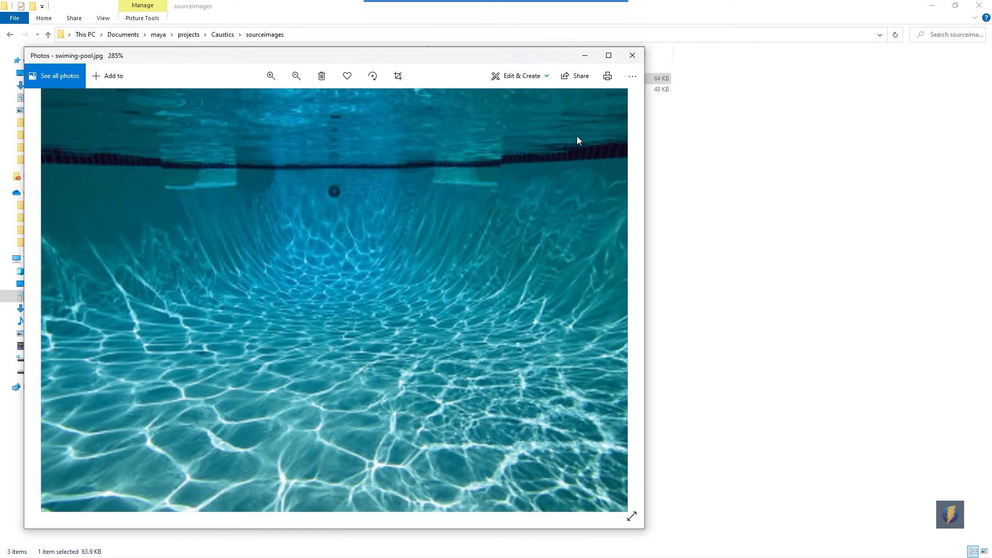
scroll(468, 262, "down", 5, "ctrl")
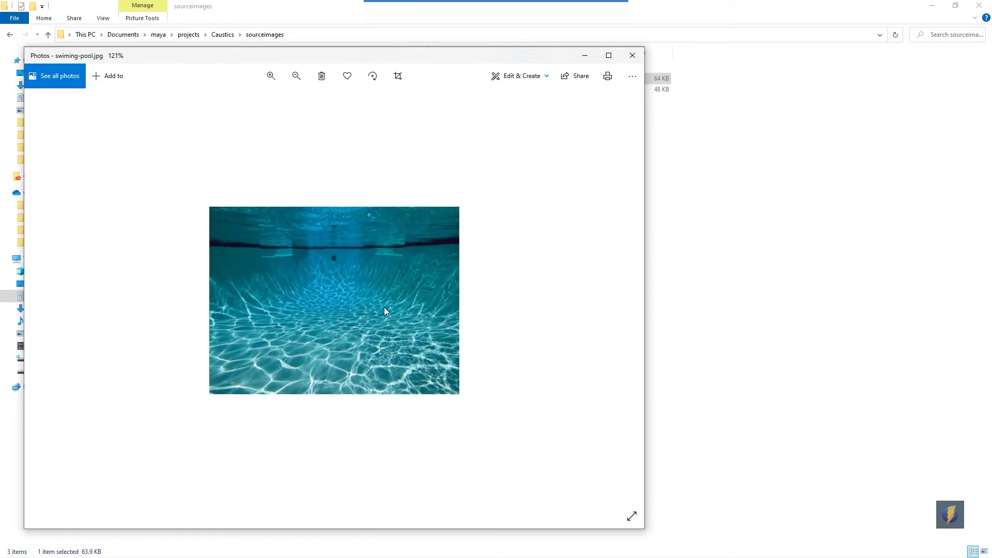
scroll(384, 310, "down", 2, "ctrl")
scroll(419, 313, "down", 1)
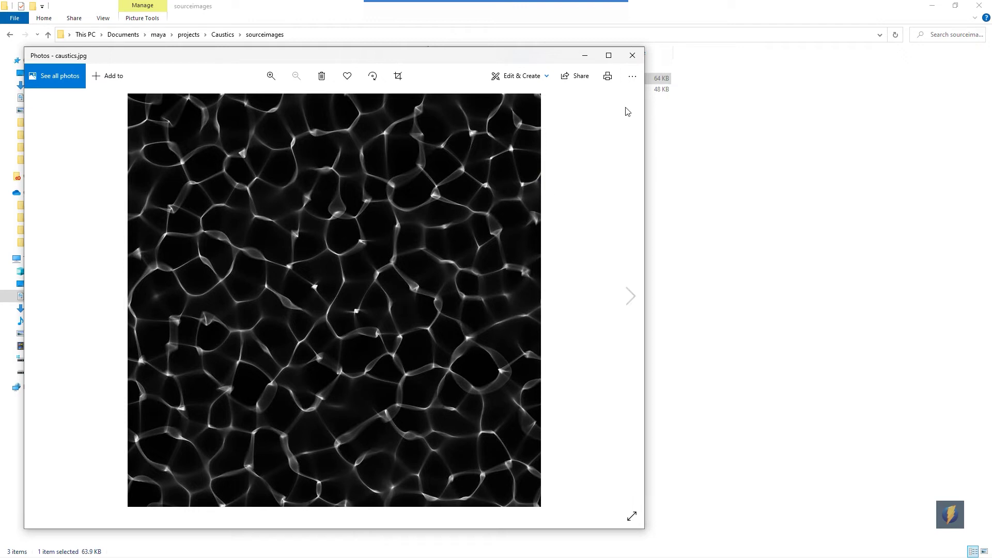
left_click(631, 57)
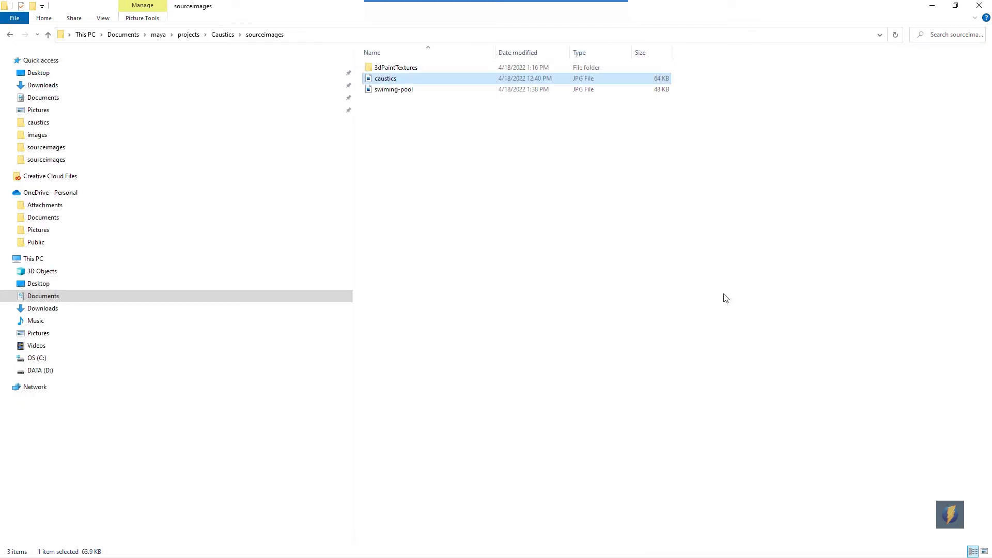
key("alt+Tab")
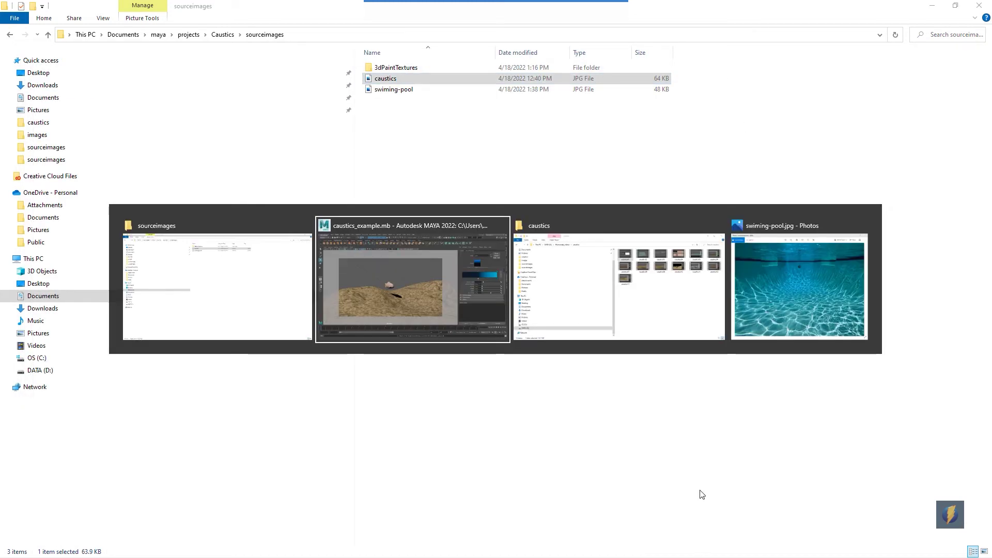
Step: Make spotLight1 a pale cyan with saturation 0.569 and render the current frame
left_click(461, 310)
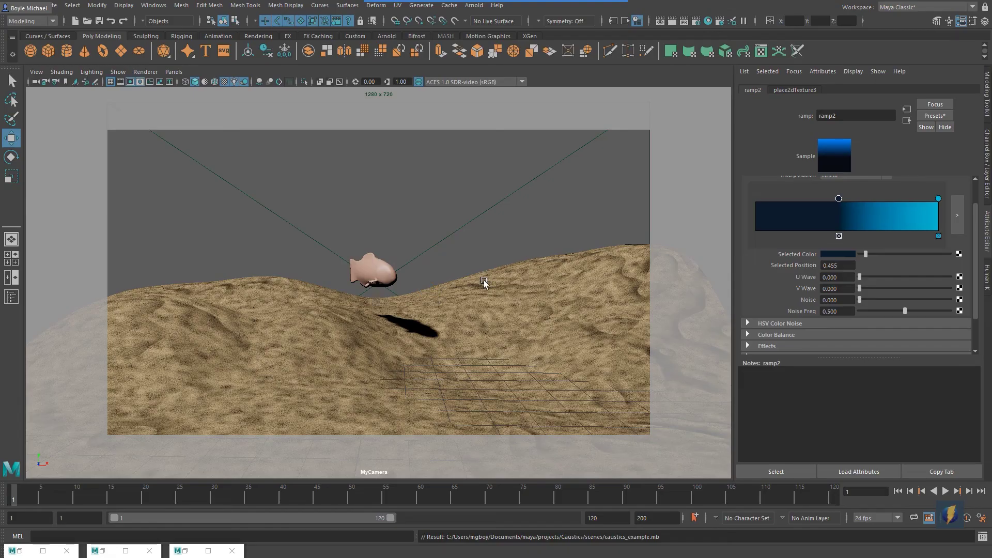
left_click(11, 297)
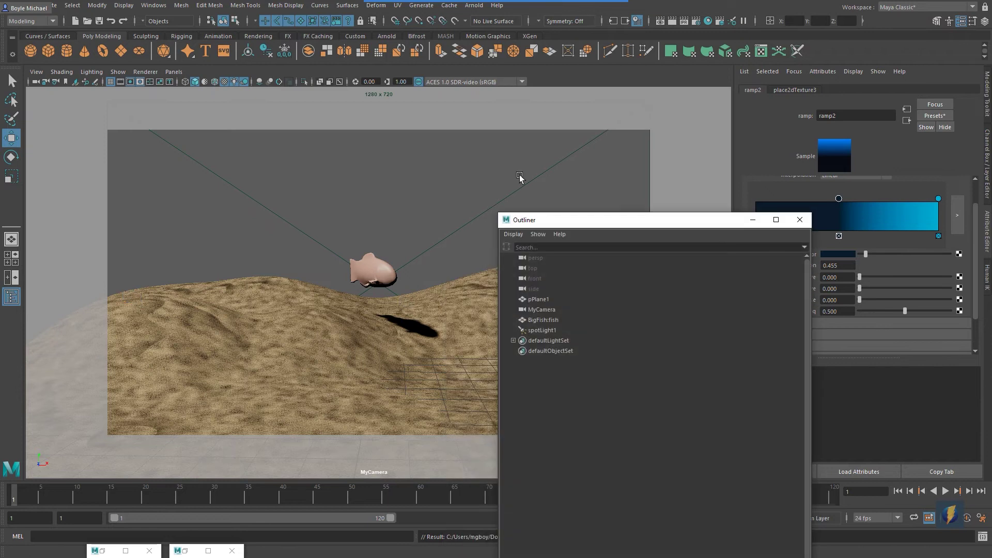
left_click(541, 329)
left_click(800, 220)
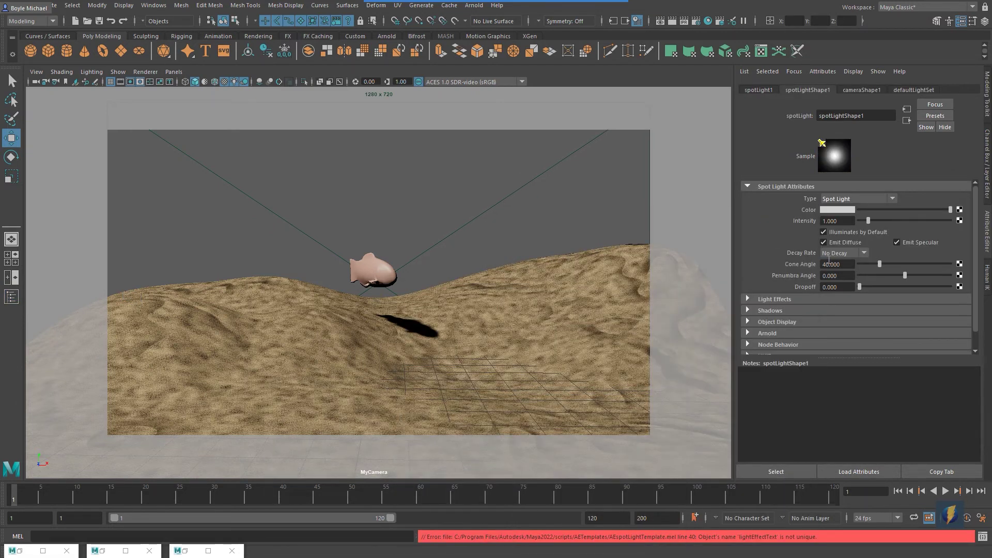
left_click(831, 211)
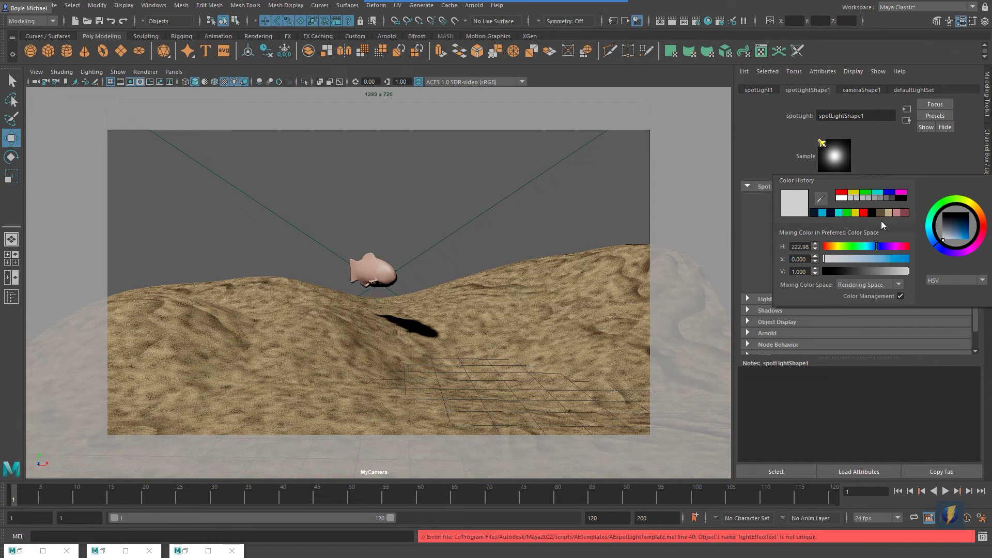
left_click(822, 213)
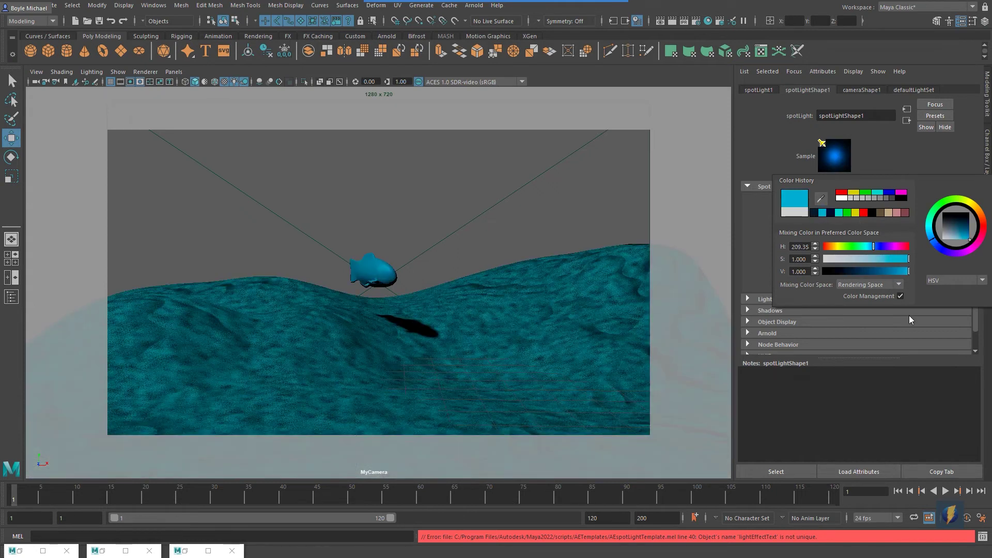
left_click_drag(955, 233, 957, 243)
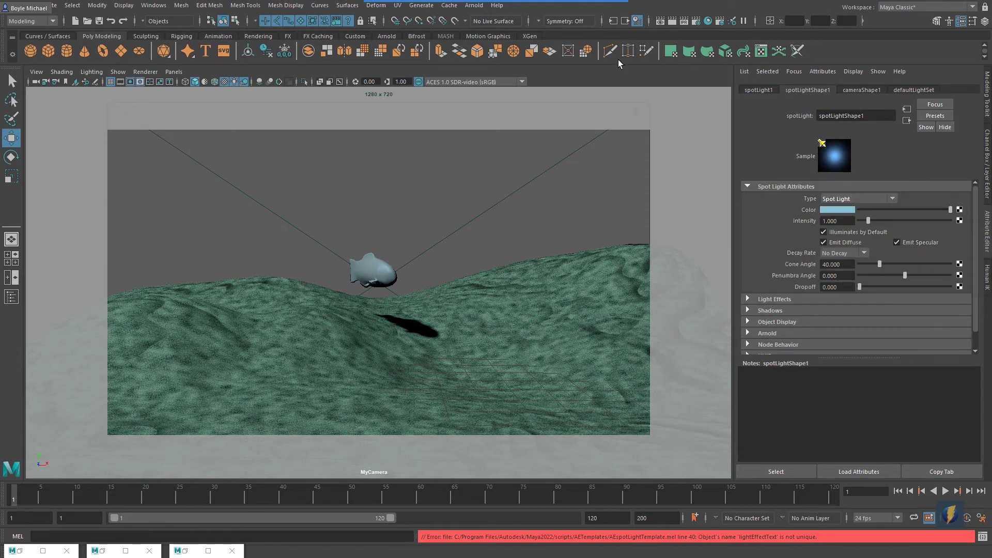
left_click(673, 23)
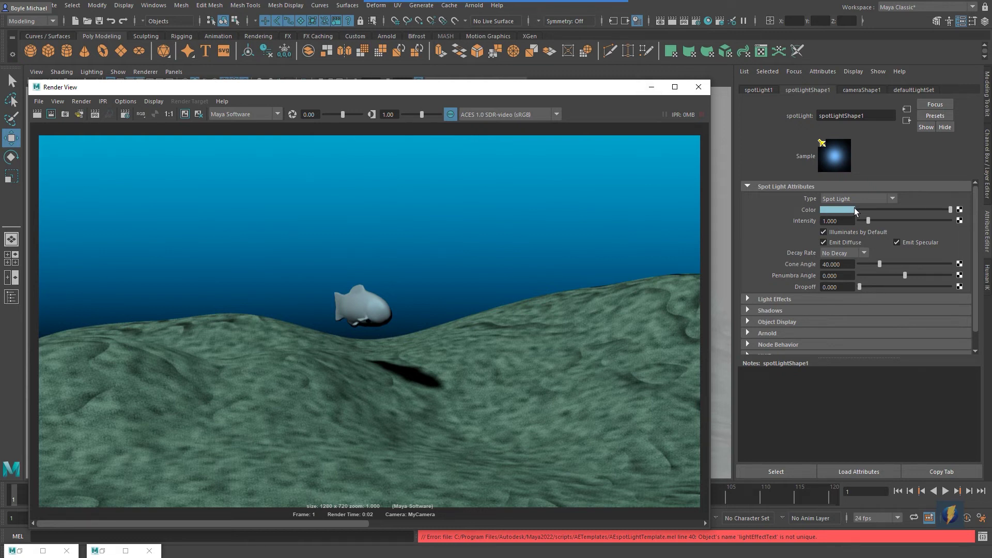
Step: Map the spot light's Color to a File texture loading sourceimages\caustics.jpg
left_click(960, 209)
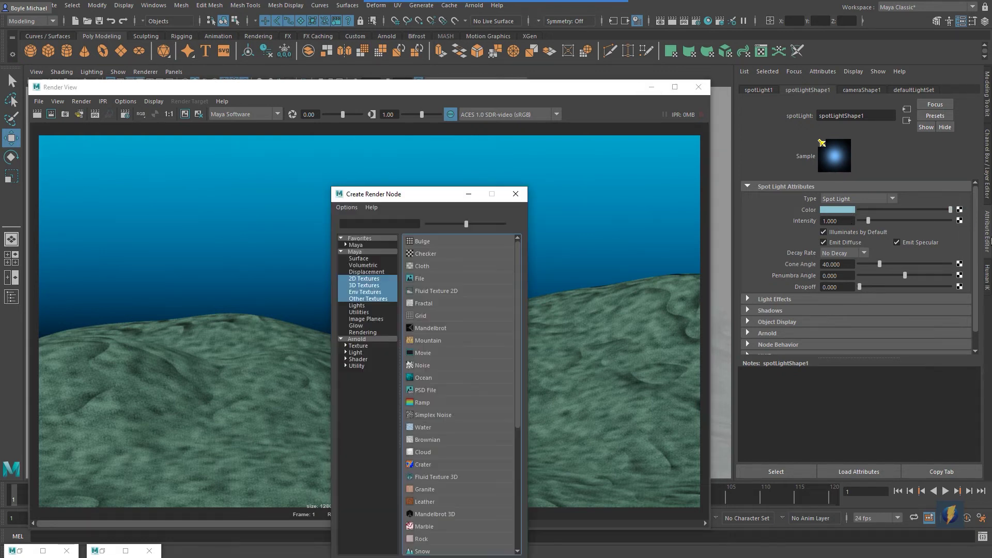
left_click(419, 279)
left_click(961, 230)
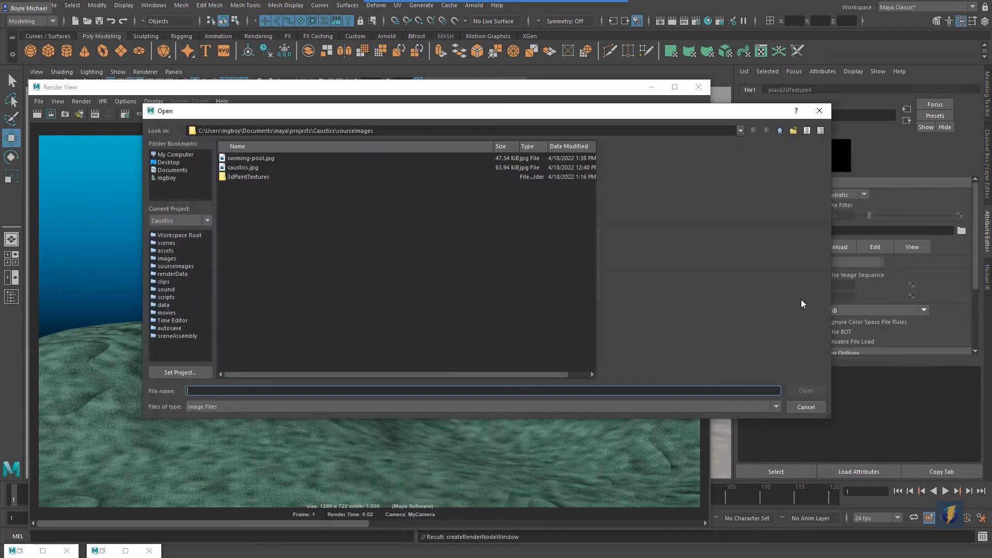
left_click(243, 166)
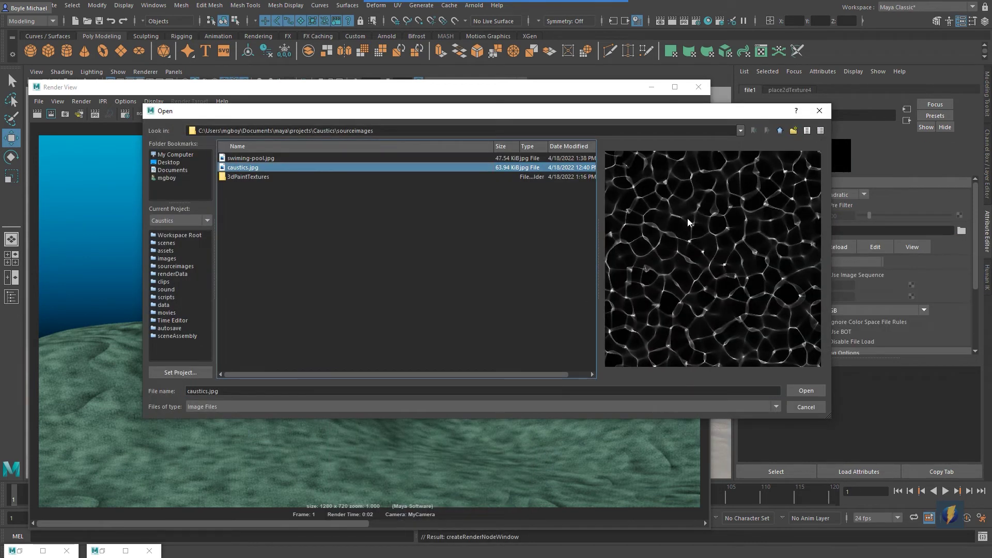
left_click(805, 391)
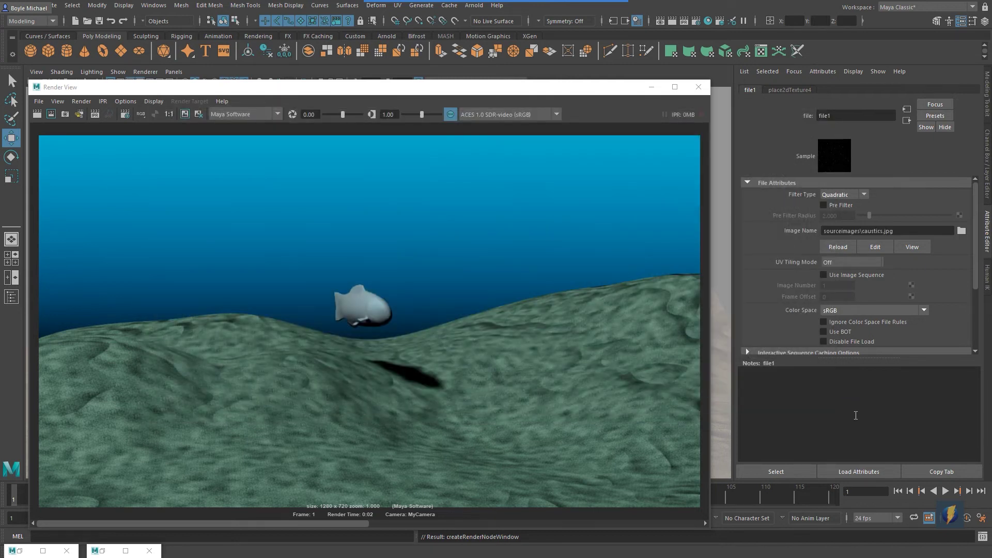
left_click_drag(585, 94, 584, 440)
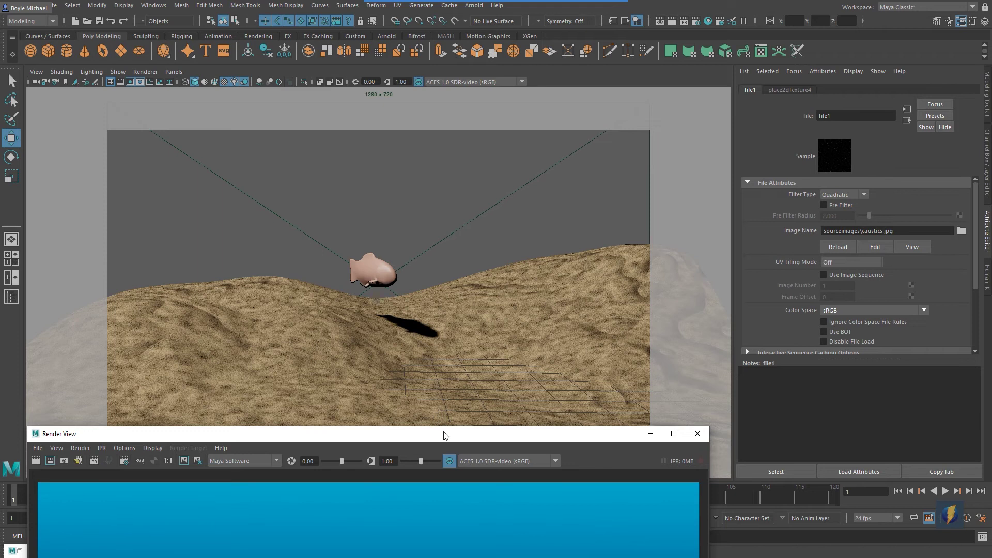
left_click_drag(445, 436, 520, 92)
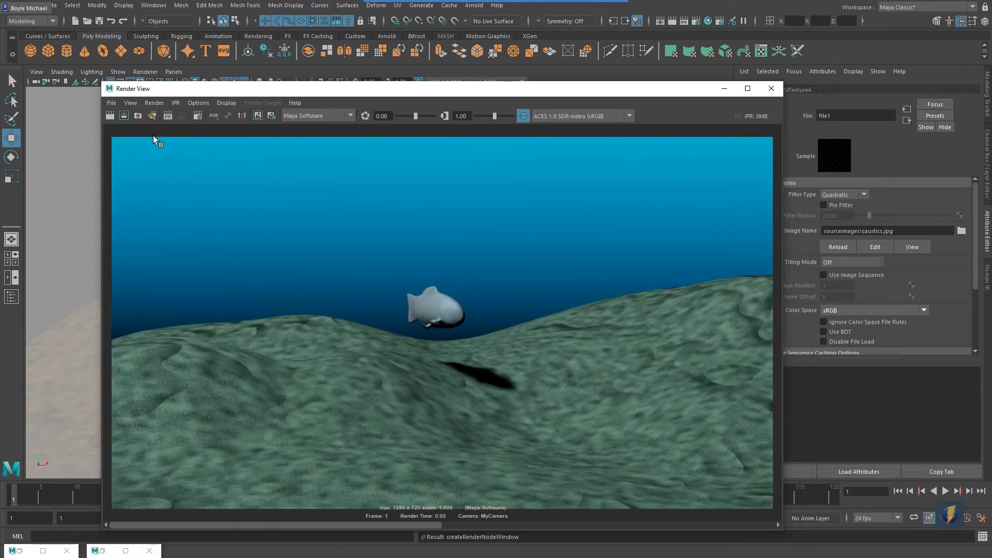
Step: Render the caustic light patterns on the sand, save the scene and close Render View
left_click(110, 115)
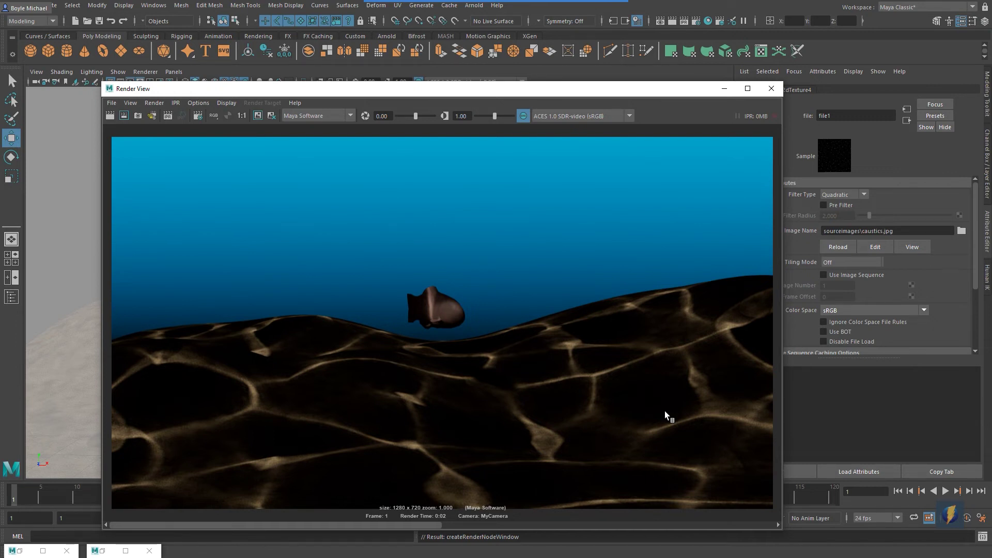
key("ctrl+s")
left_click(772, 89)
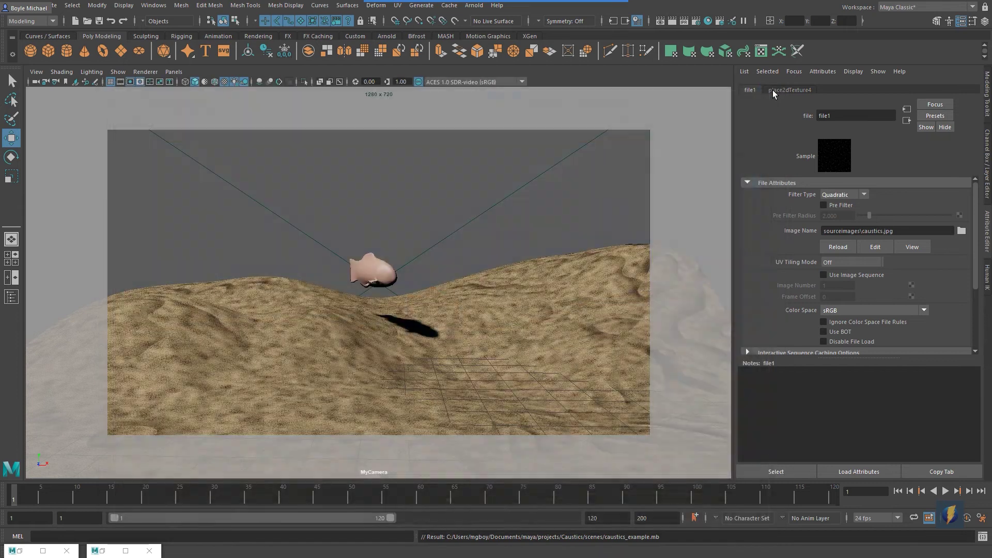
Step: Freeze the sand terrain pPlane1's transformations back to scale 1 and delete its history
left_click(538, 304)
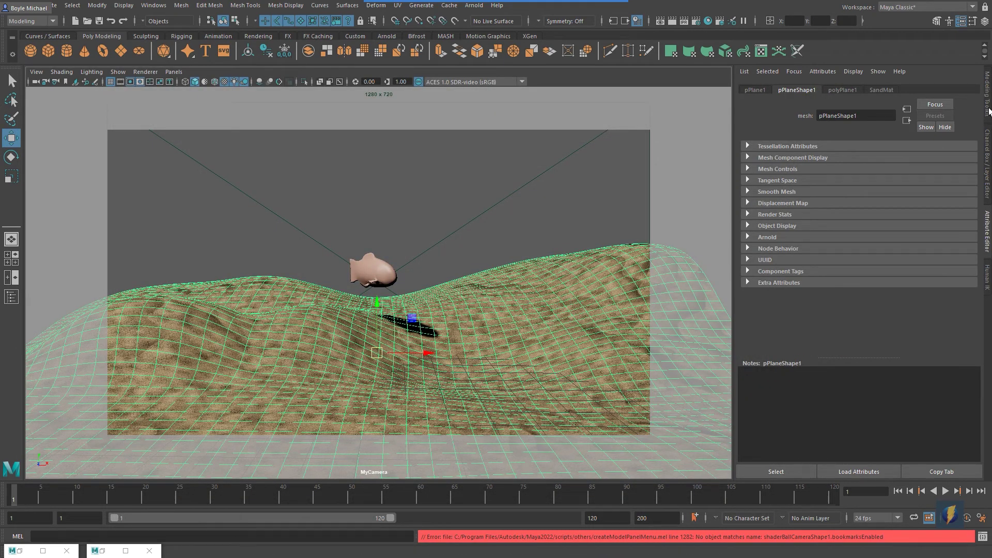
left_click(988, 149)
double_click(955, 176)
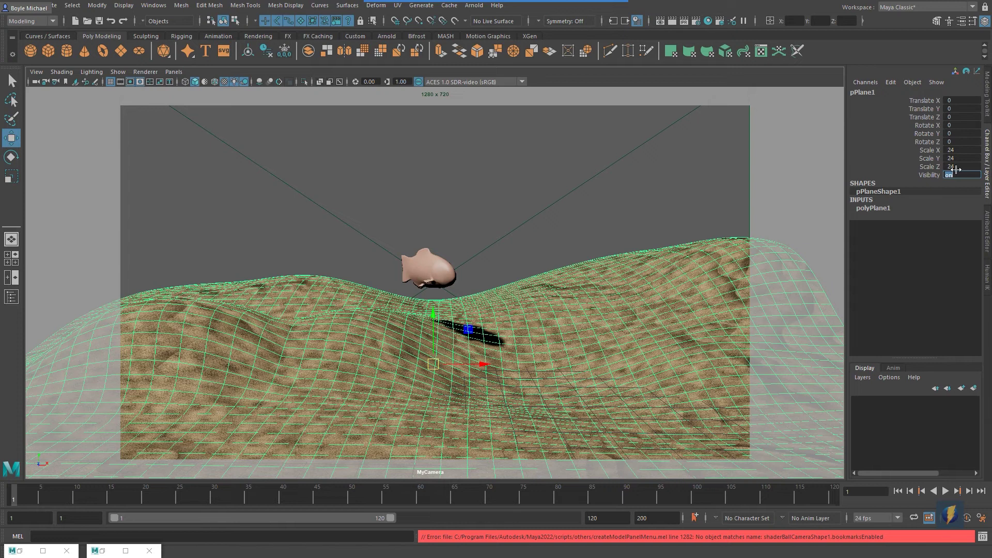
left_click(532, 20)
mouse_move(760, 249)
left_mouse_down()
mouse_move(905, 177)
mouse_move(925, 151)
mouse_move(926, 172)
left_mouse_up()
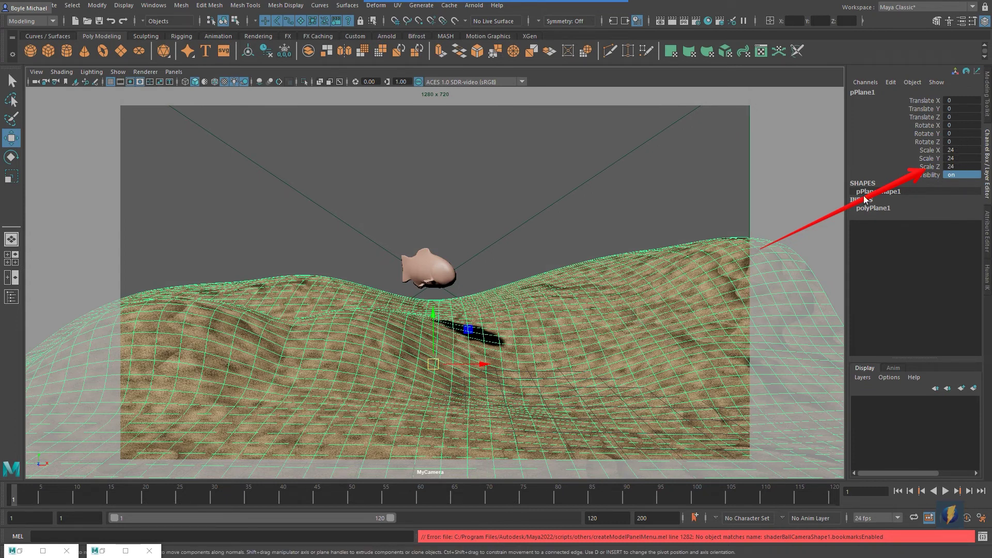
key("Escape")
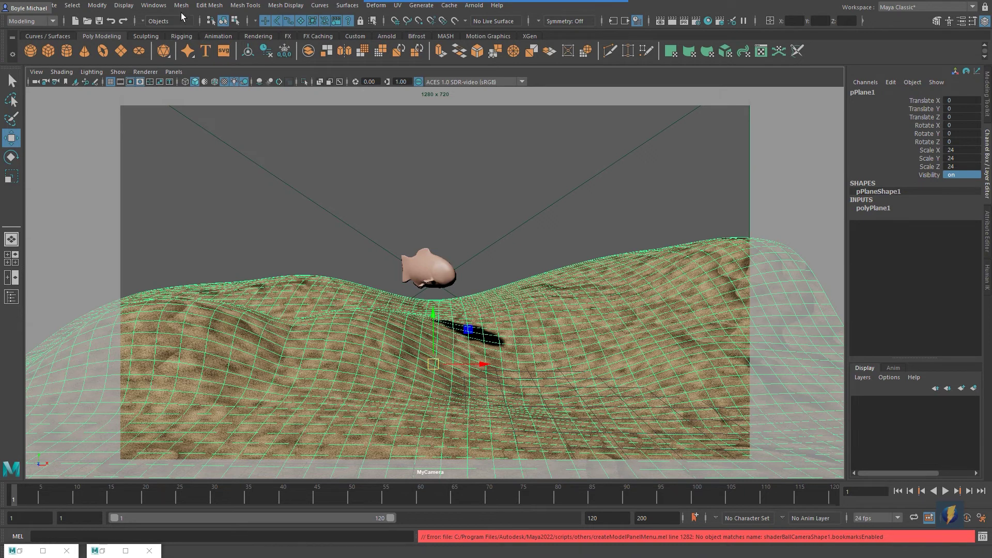
left_click(98, 5)
left_click(107, 55)
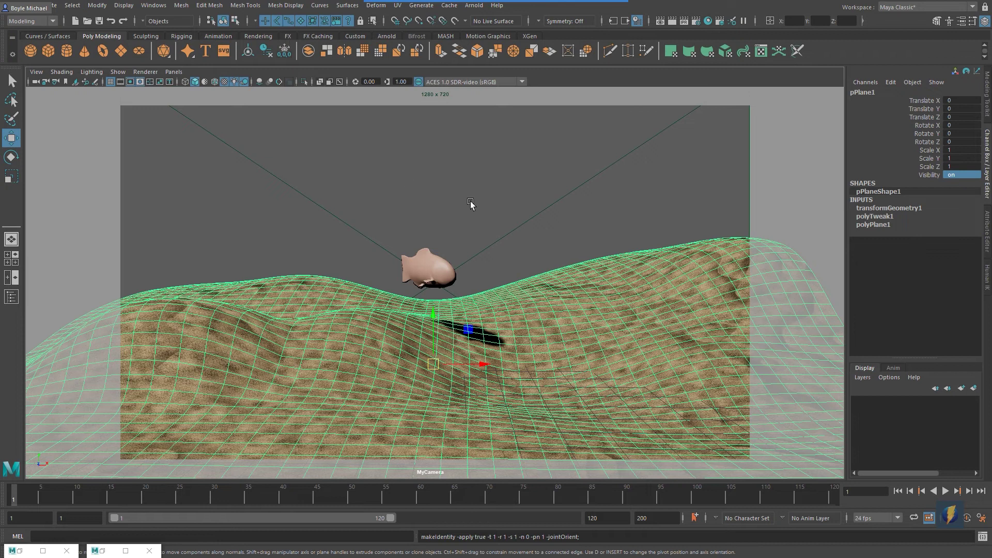
key("space")
left_click_drag(394, 168, 569, 294)
Step: Hide the terrain by setting Visibility to 0 and create a new plane, pPlane2
left_click(966, 175)
type("0")
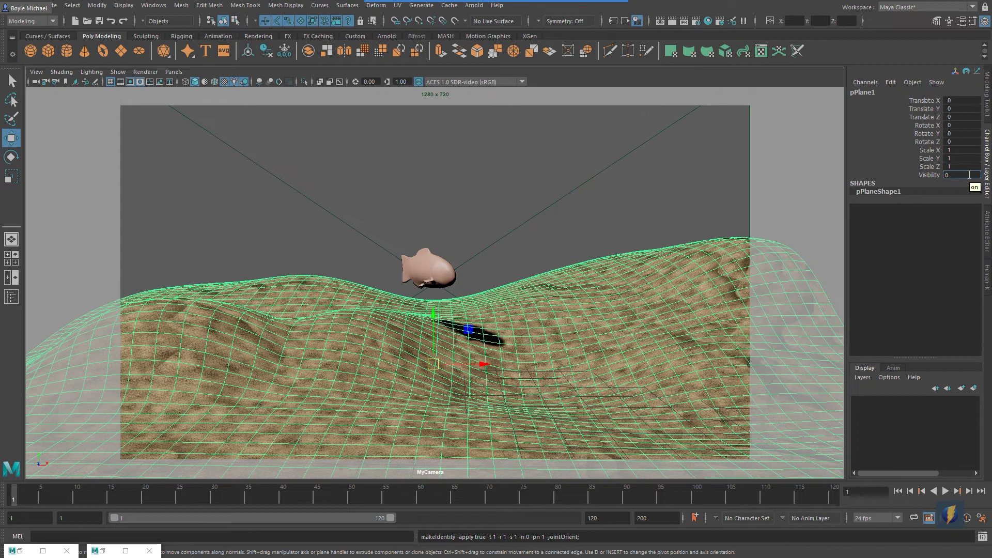
key("Return")
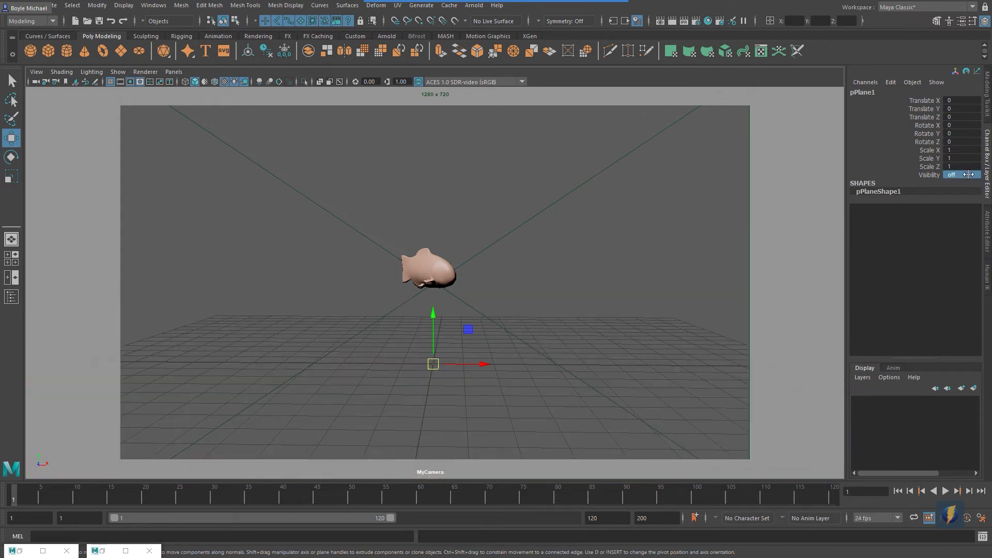
left_click(119, 47)
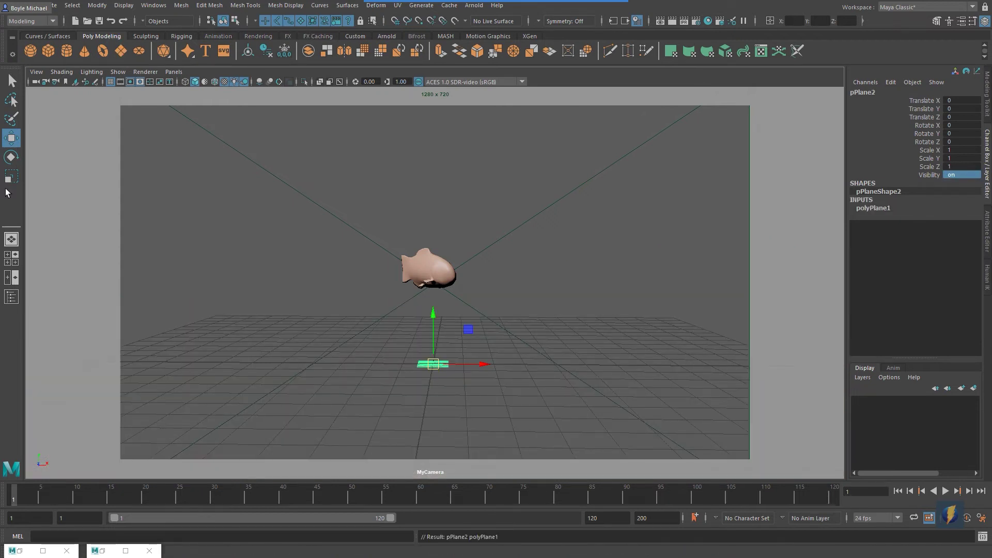
Step: Scale pPlane2 to 24 on X, Y and Z in the Channel Box
left_click_drag(977, 153, 974, 164)
type("24")
key("Return")
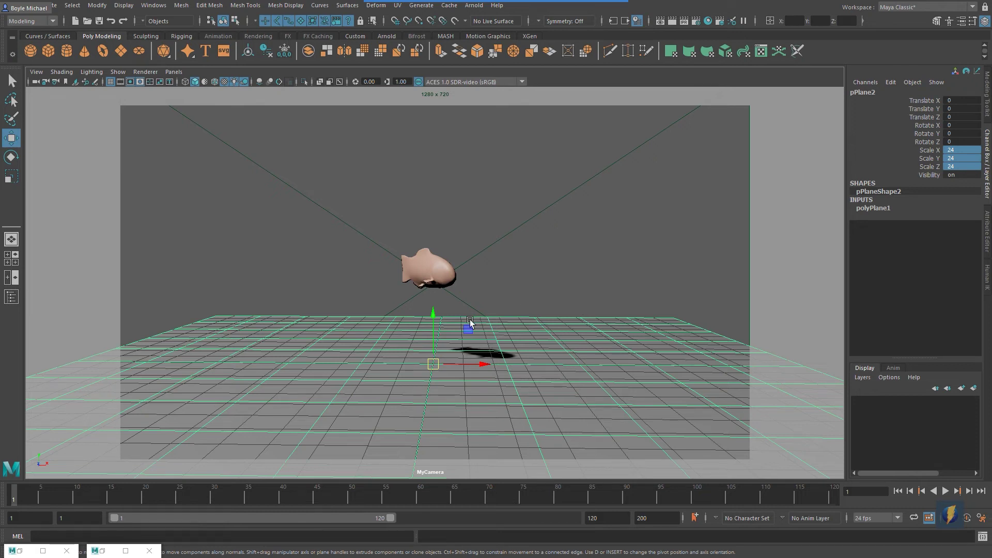
Step: Create a new Lambert material in Hypershade and rename it causticsMat
left_click(707, 21)
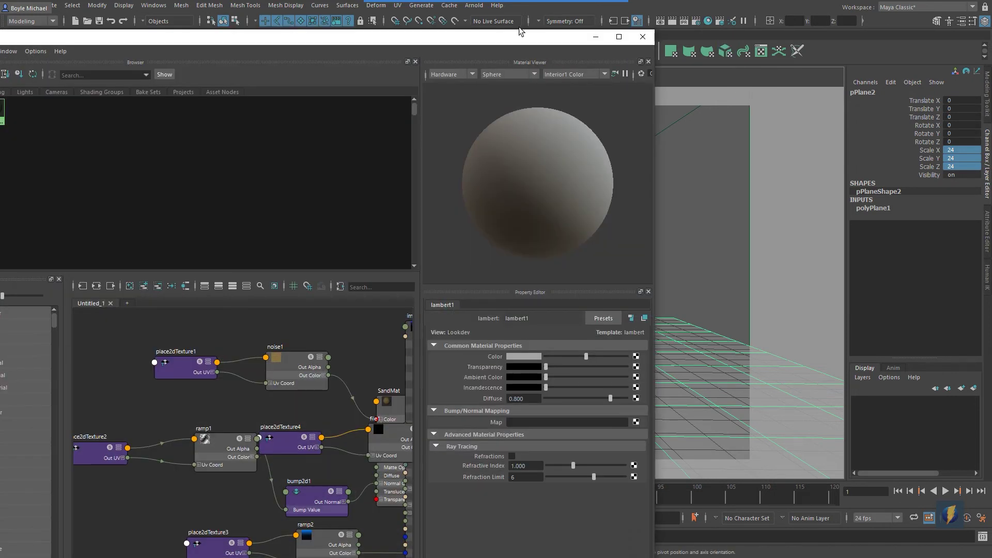
left_click_drag(301, 56, 598, 108)
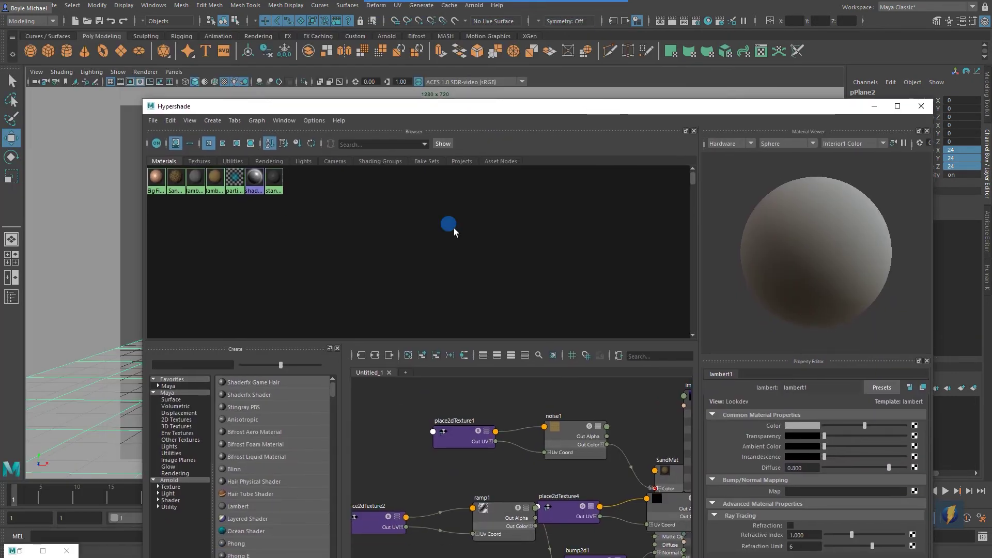
left_click(233, 504)
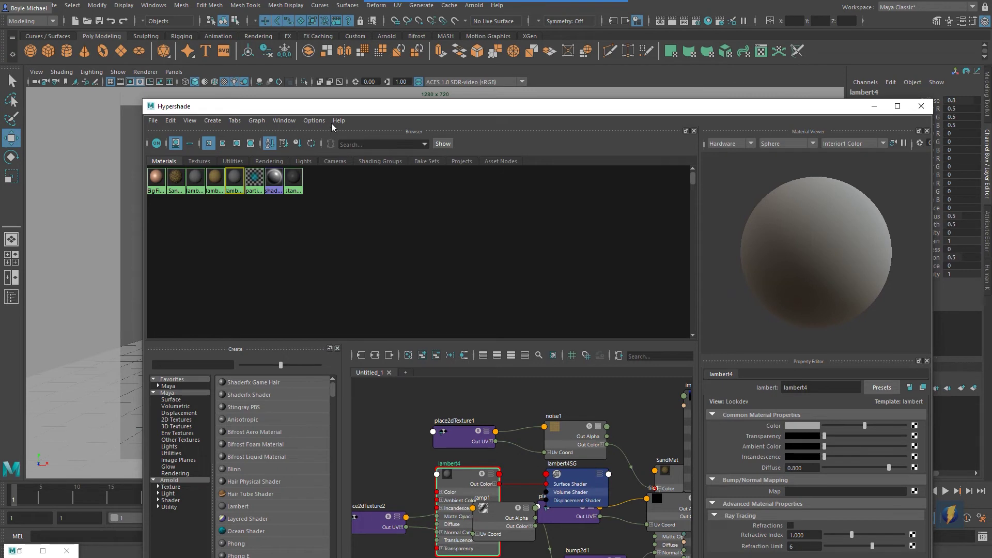
left_click_drag(327, 106, 632, 178)
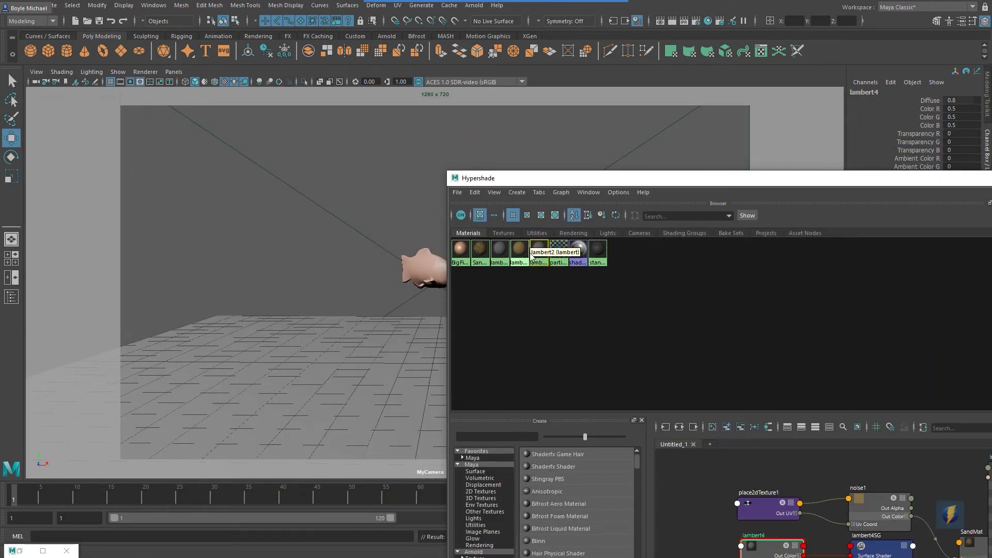
double_click(747, 185)
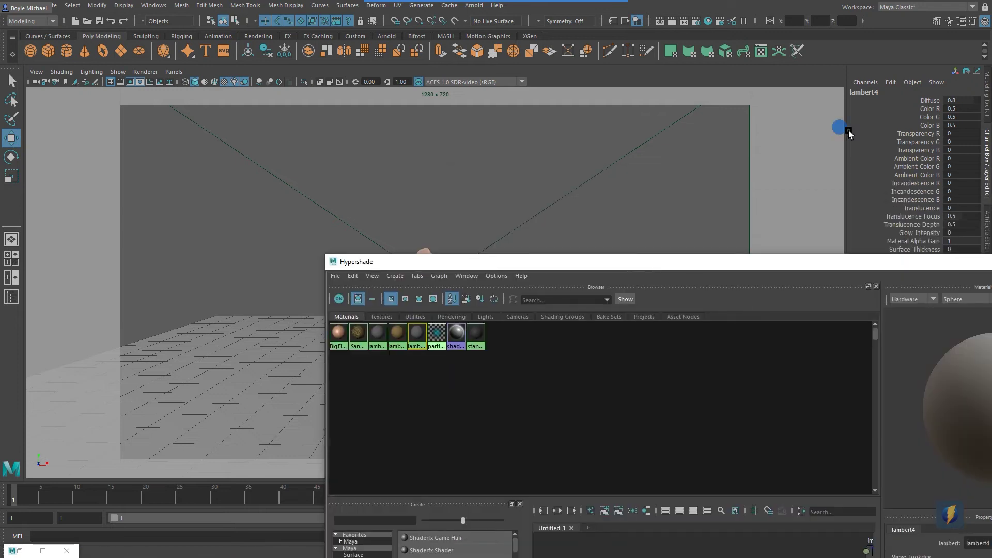
double_click(868, 92)
type("caustic")
key("BackSpace")
key("BackSpace")
key("BackSpace")
type("sticsMat")
key("Return")
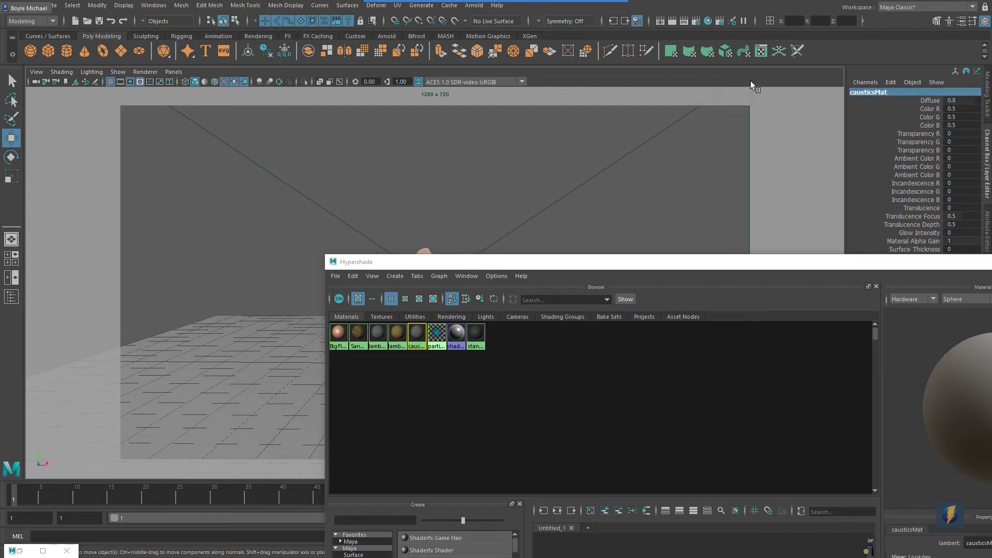
Step: Connect a 2D Fractal texture to causticsMat's Color and select the fractal1 node
left_click_drag(519, 262, 353, 153)
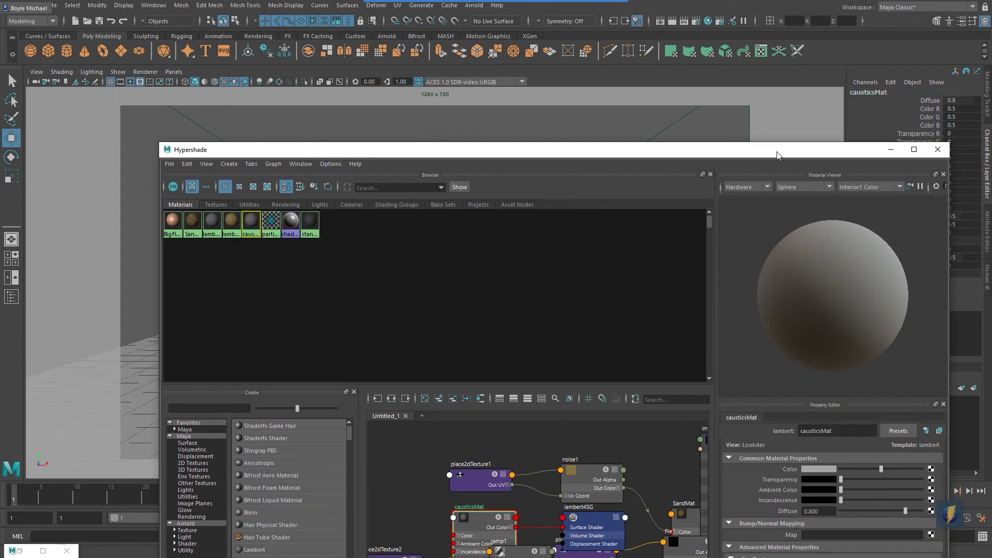
left_click_drag(777, 155, 617, 92)
left_click(769, 407)
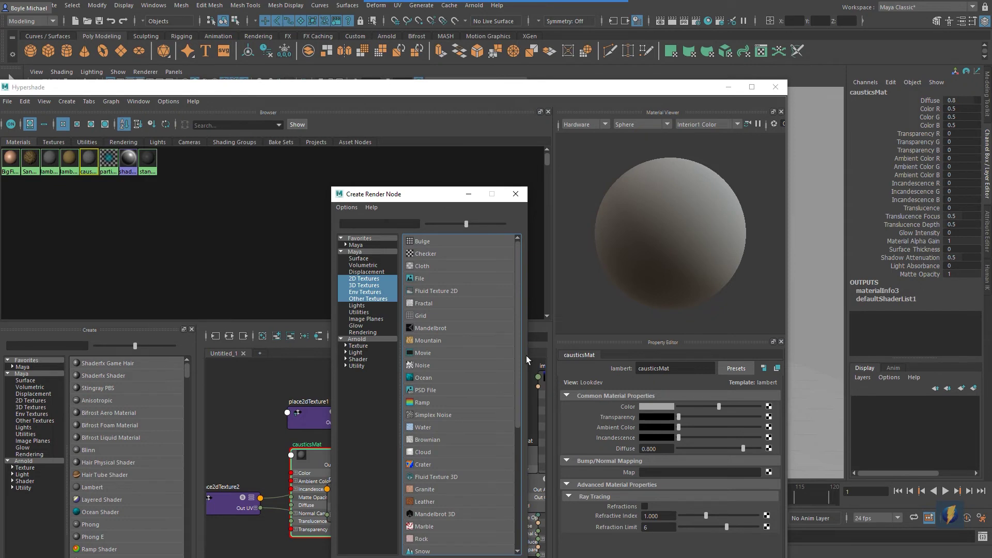
left_click(365, 279)
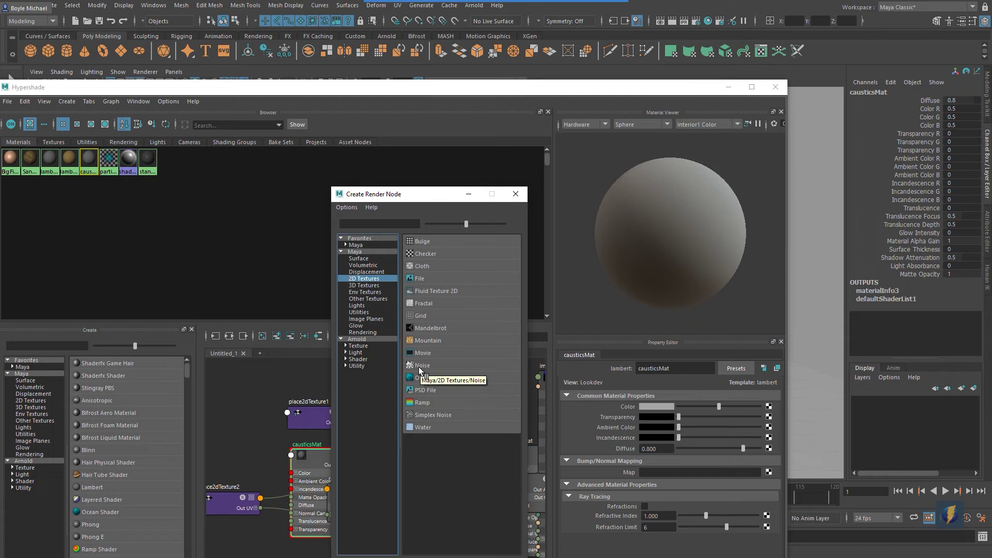
left_click(421, 305)
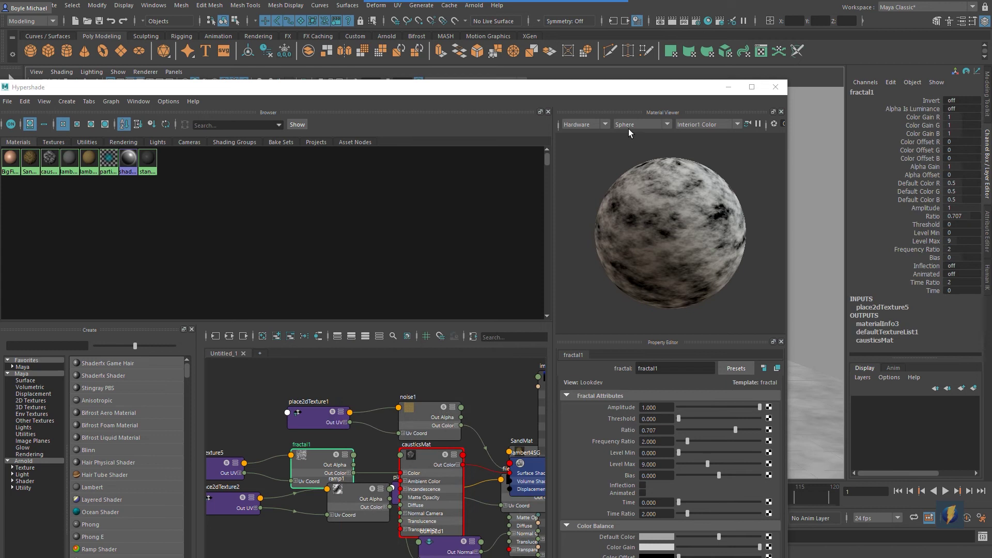
left_click_drag(649, 91, 722, 114)
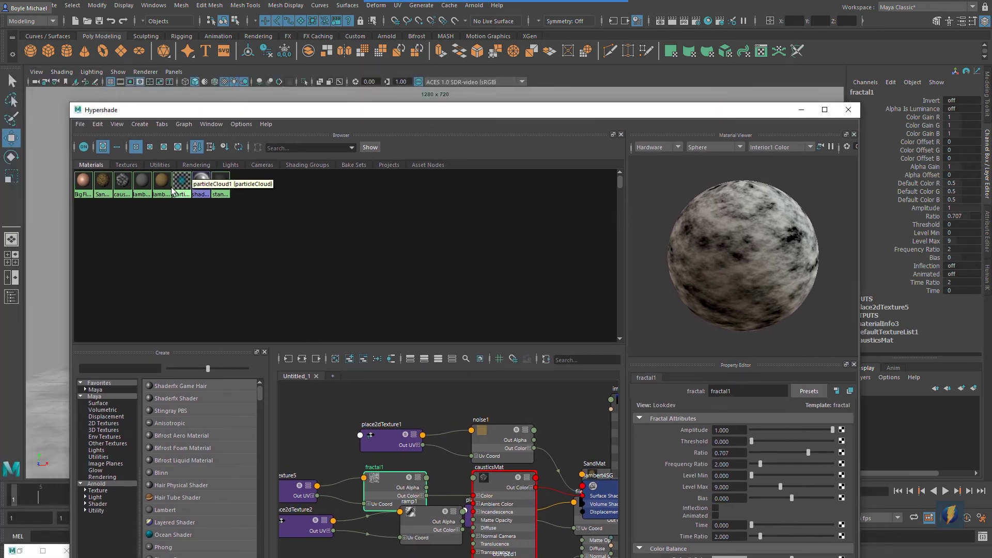
left_click(123, 181)
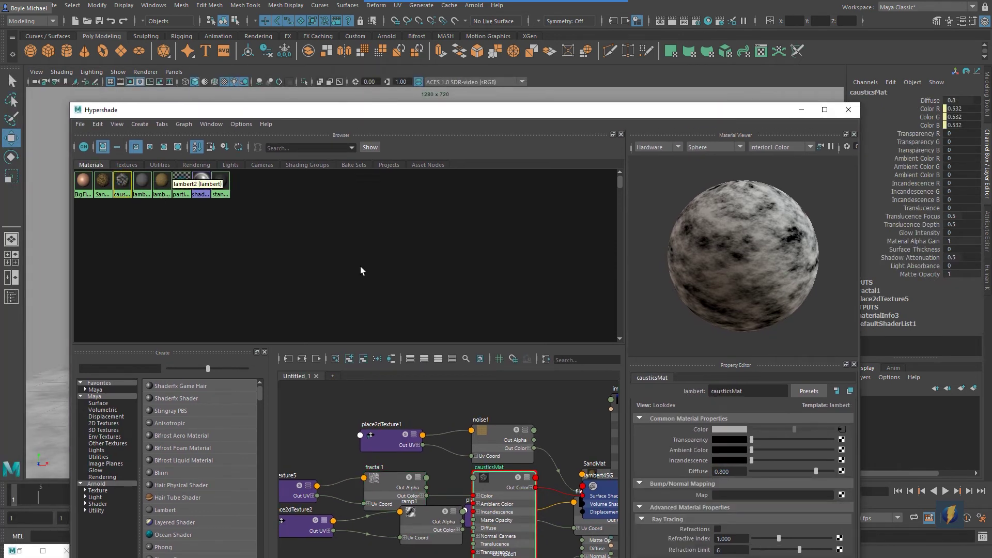
left_click(302, 358)
left_click_drag(493, 110, 475, 79)
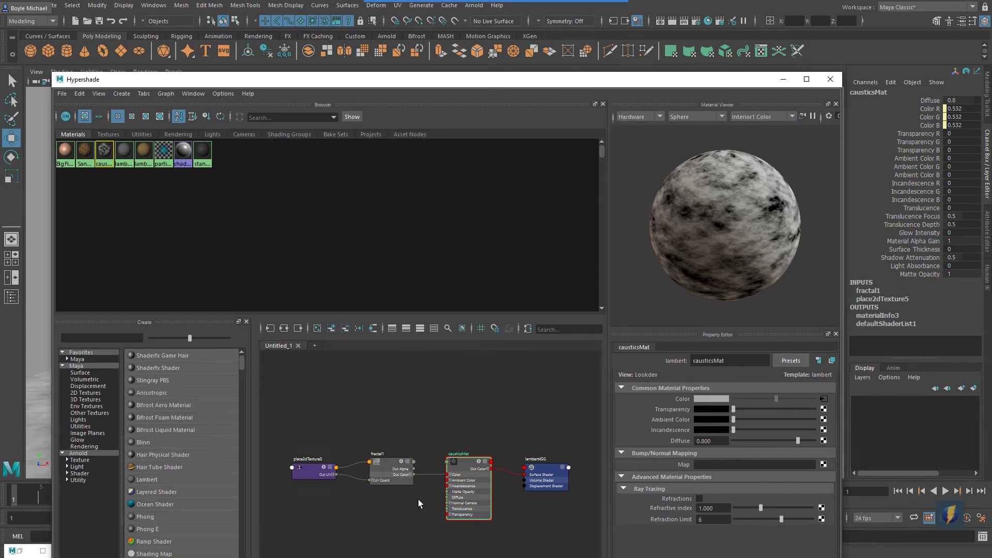
left_click(386, 473)
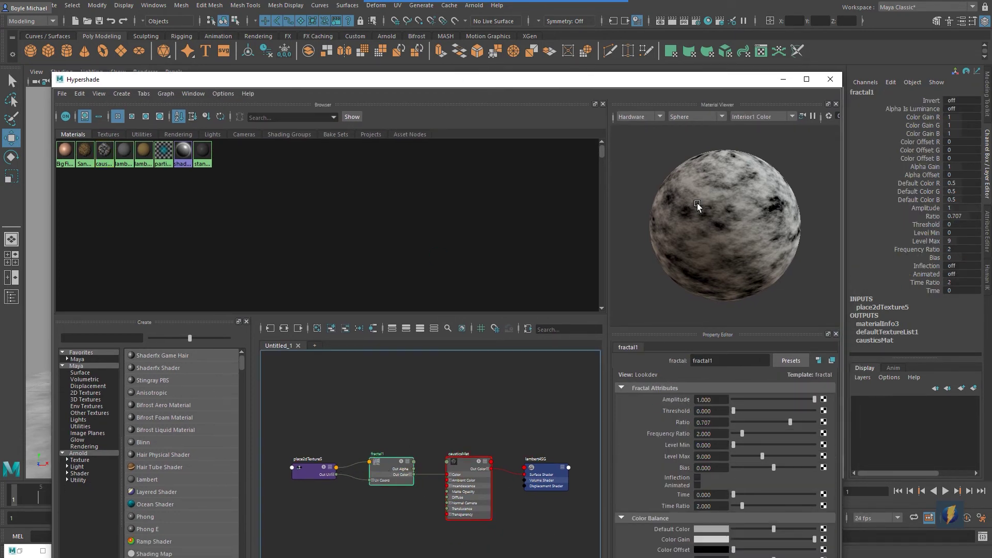
left_click(782, 79)
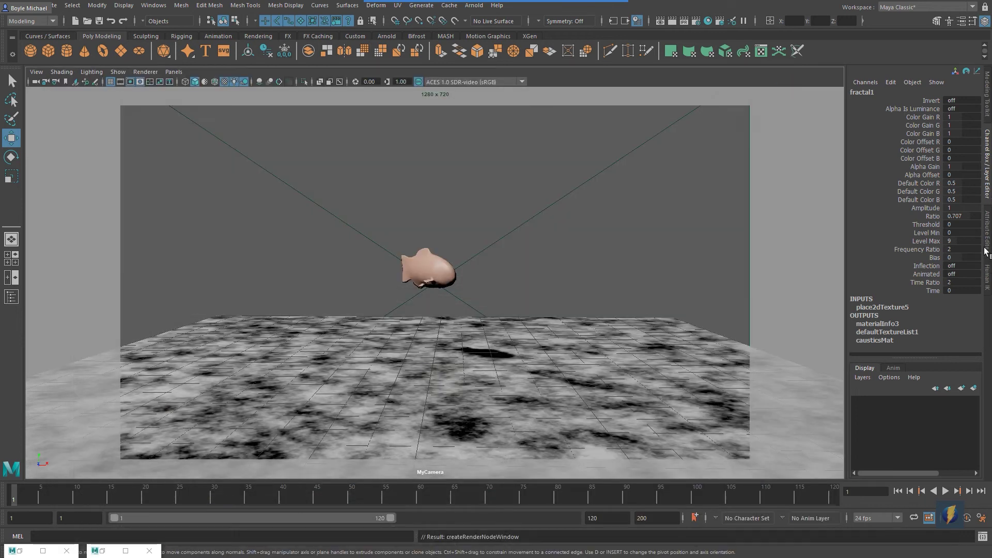
Step: Show all of fractal1's attributes in the Attribute Editor and arrange the panels
left_click(987, 243)
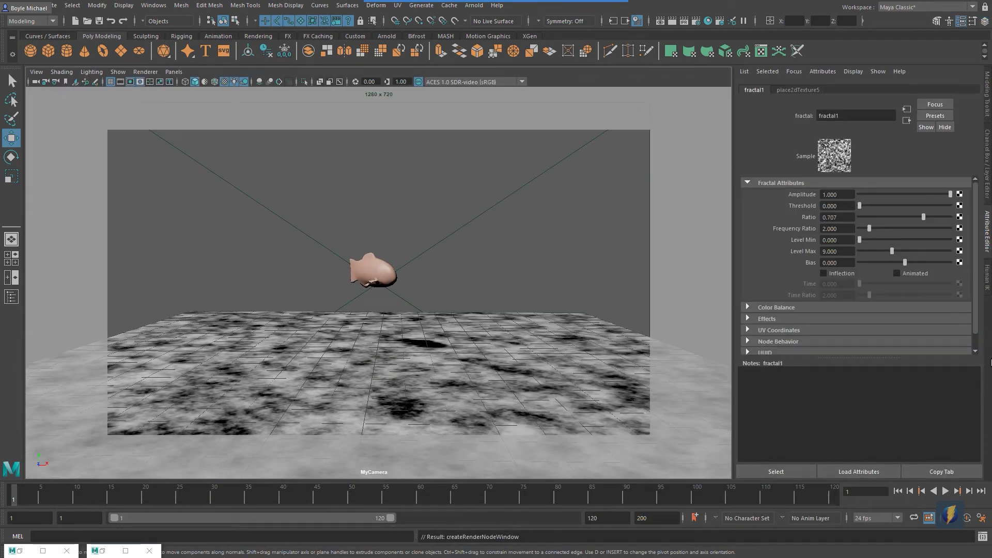
left_click(530, 22)
mouse_move(532, 191)
left_mouse_down()
mouse_move(212, 361)
mouse_move(511, 391)
left_mouse_up()
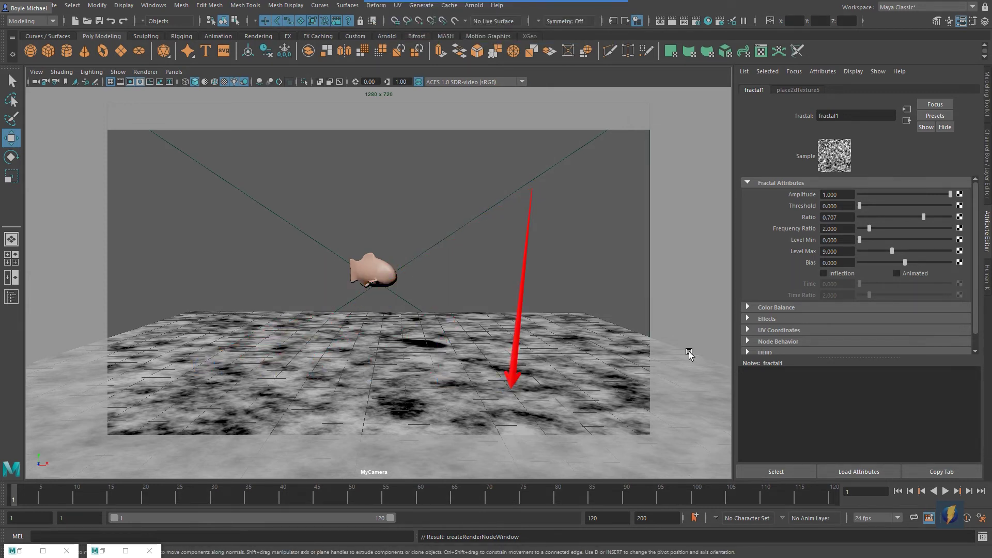
mouse_move(569, 23)
mouse_move(563, 200)
left_mouse_down()
mouse_move(779, 176)
mouse_move(785, 284)
left_mouse_up()
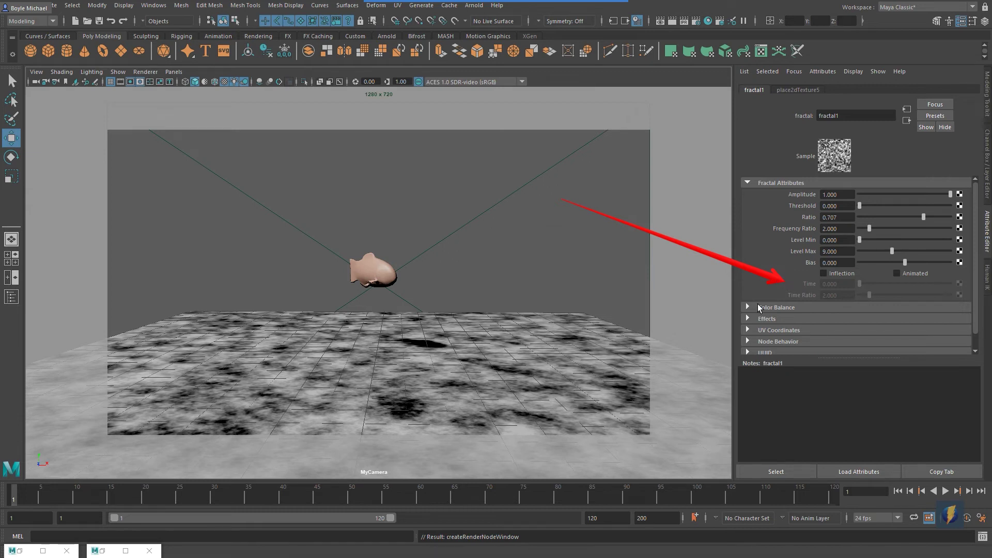
key("ctrl+z")
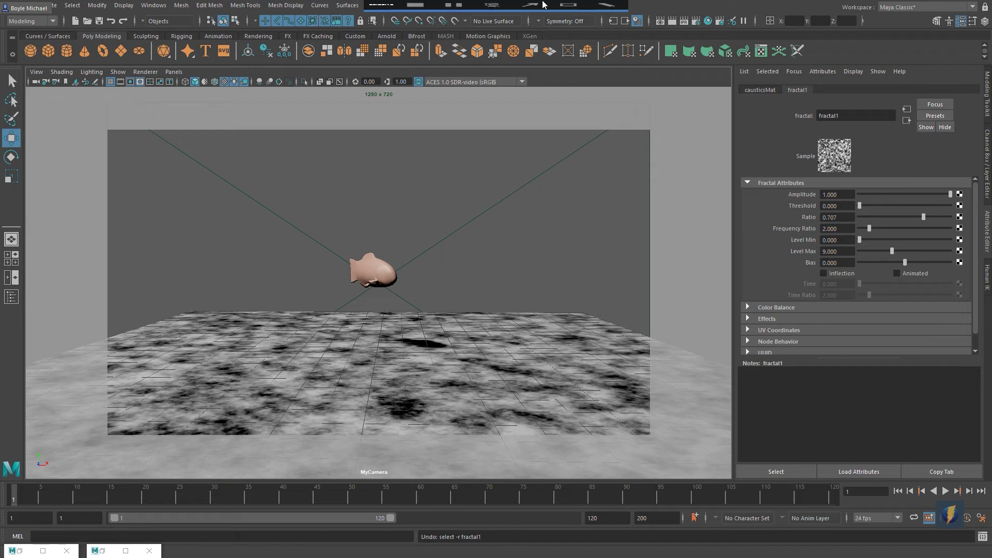
mouse_move(613, 241)
left_mouse_down()
mouse_move(746, 187)
mouse_move(774, 210)
mouse_move(780, 276)
mouse_move(724, 207)
mouse_move(714, 152)
left_mouse_up()
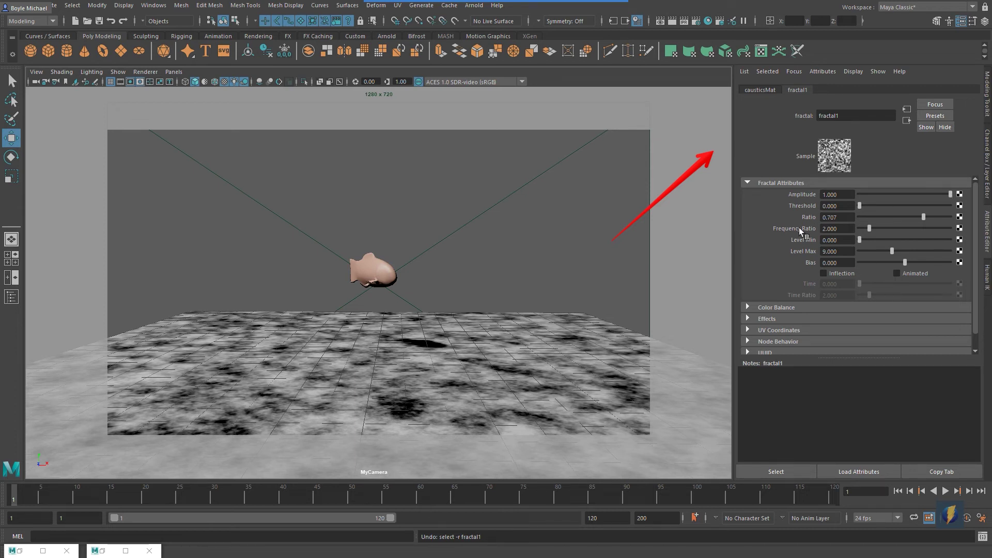
Step: Keep Amplitude 1 and Threshold 0, and set Ratio 0.908 and Frequency Ratio 1.103
left_click_drag(952, 198, 981, 208)
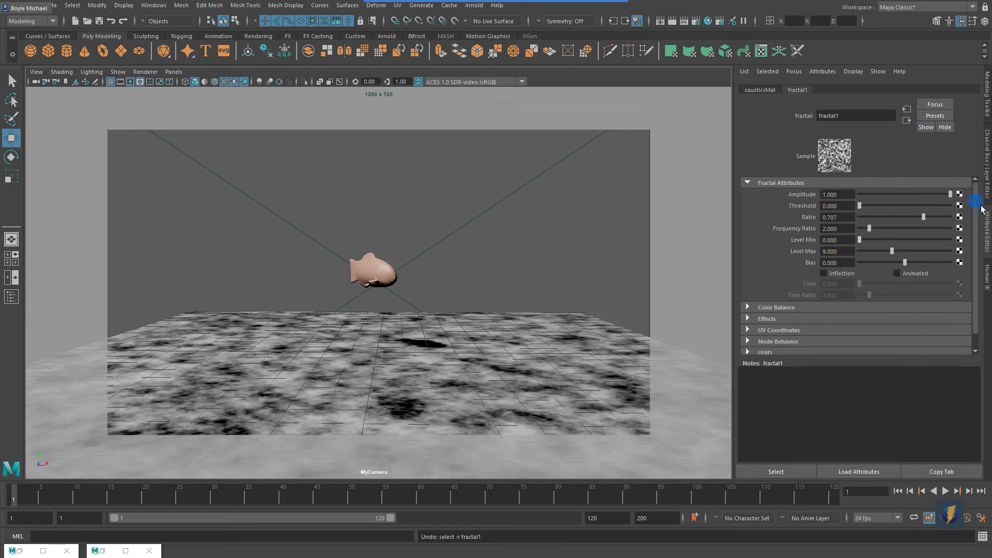
mouse_move(860, 206)
left_mouse_down()
mouse_move(974, 212)
mouse_move(850, 218)
left_mouse_up()
mouse_move(924, 219)
left_mouse_down()
mouse_move(942, 216)
mouse_move(900, 219)
mouse_move(936, 218)
left_mouse_up()
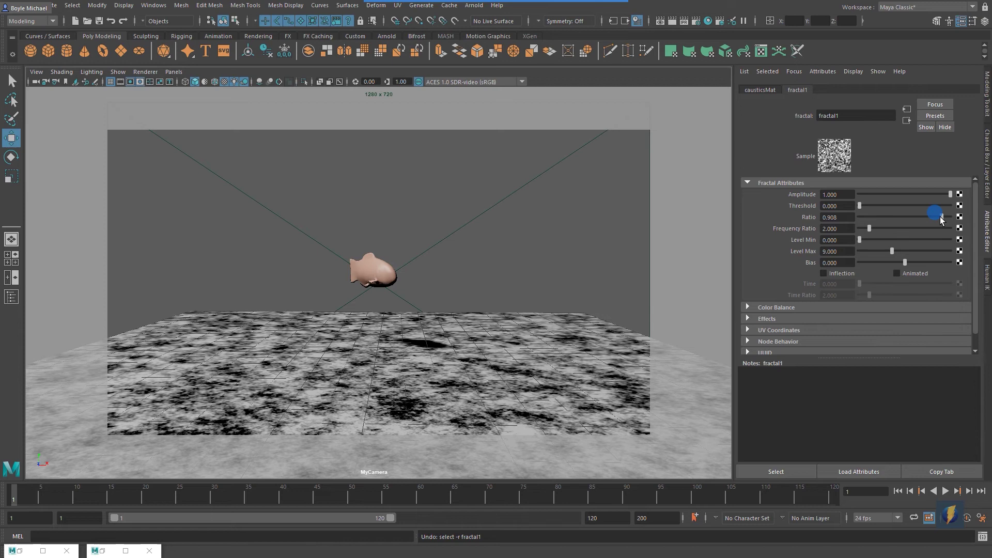
mouse_move(868, 228)
left_mouse_down()
mouse_move(953, 233)
mouse_move(860, 241)
left_mouse_up()
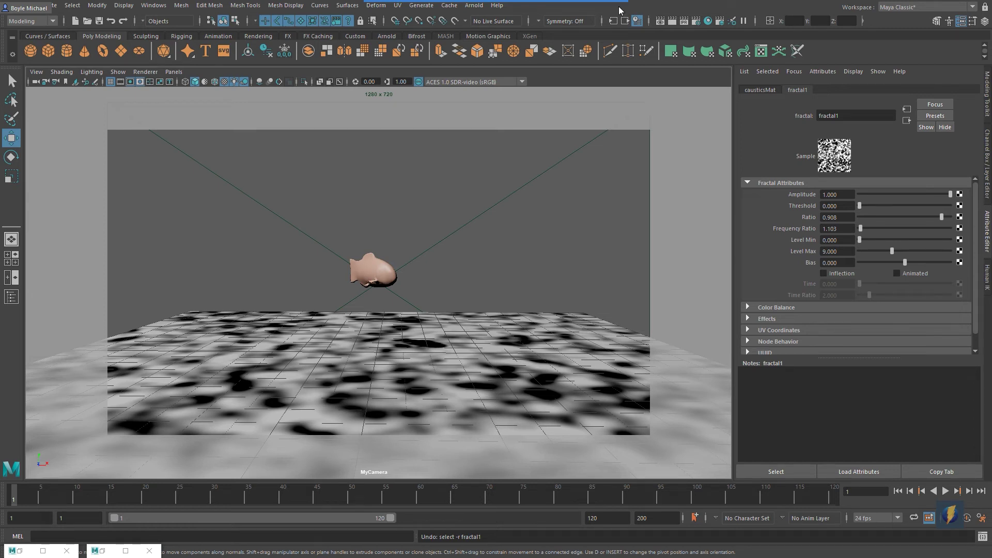
Step: Turn on fractal1 Inflection with Ratio 0 and Frequency Ratio 1, and expand Color Balance
left_click(656, 205)
left_click_drag(657, 206, 809, 272)
left_click(823, 273)
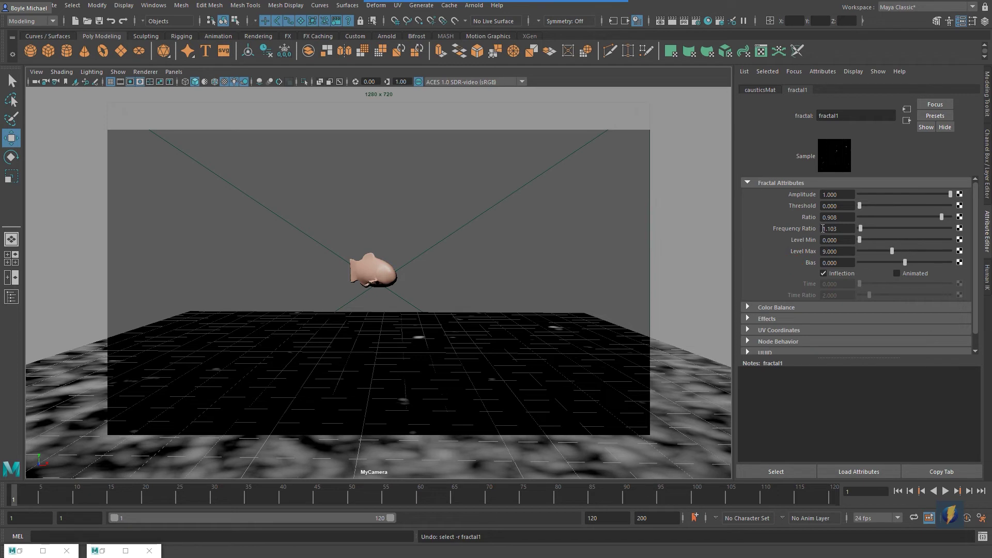
left_click_drag(941, 216, 850, 219)
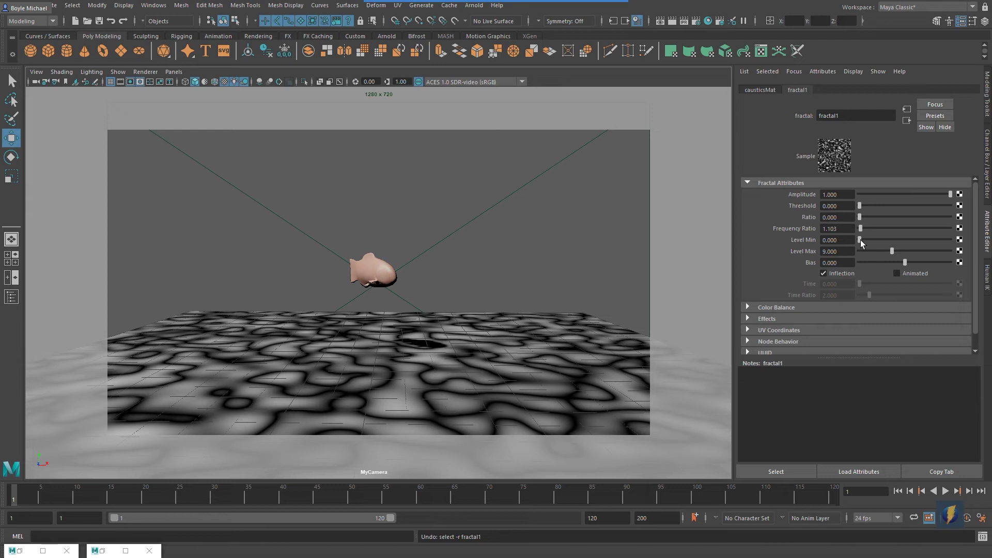
left_click_drag(865, 217, 843, 215)
left_click(729, 248)
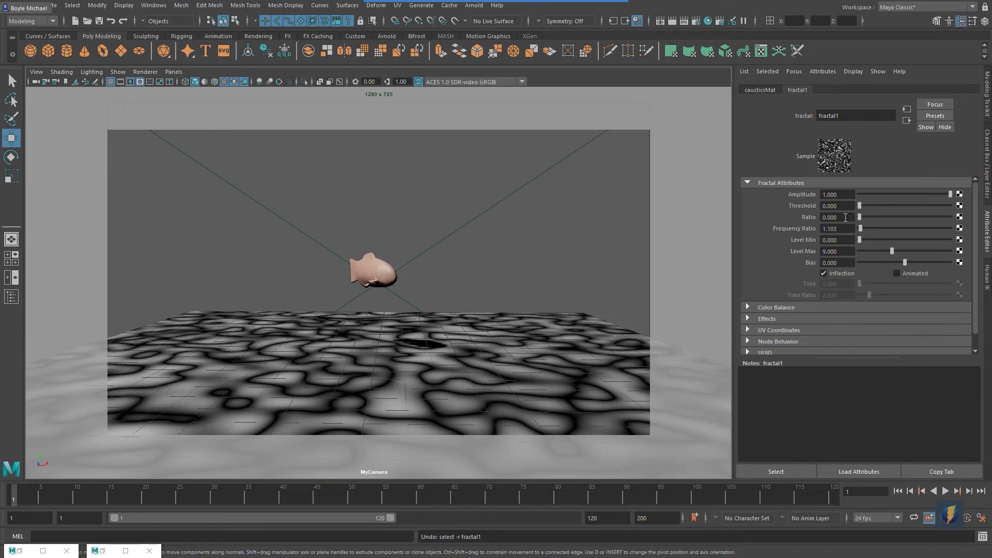
left_click_drag(863, 230, 871, 233)
left_click(748, 307)
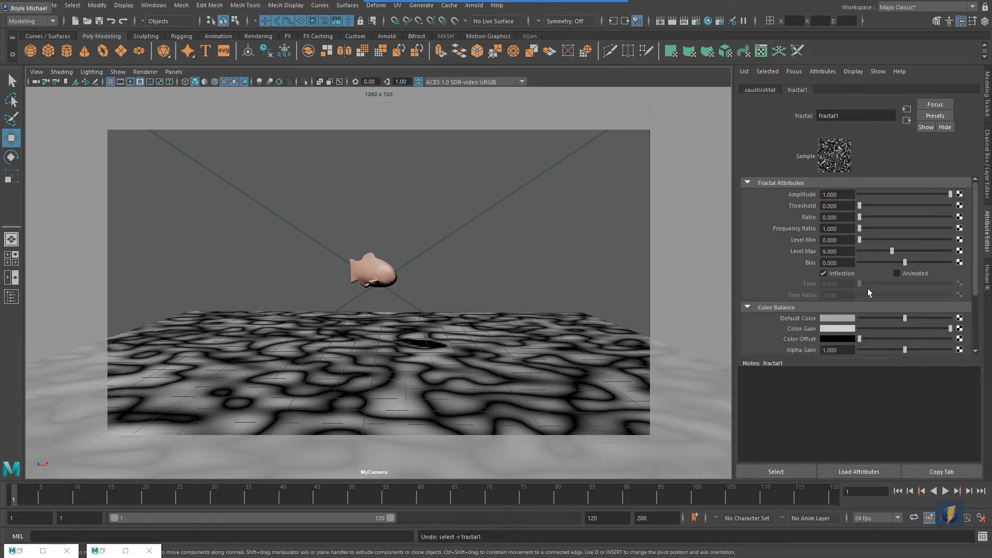
scroll(870, 292, "down", 1)
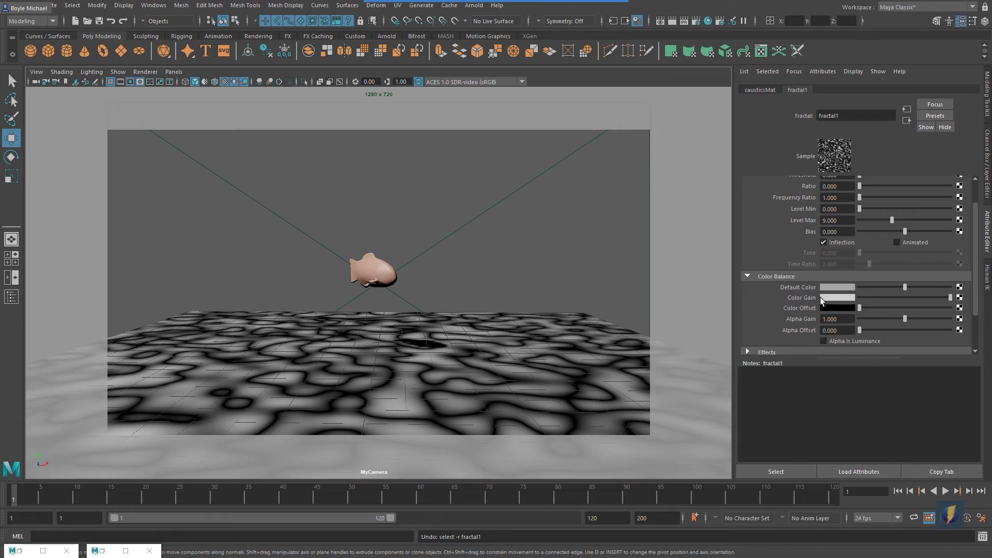
Step: Make fractal1's Color Gain light blue and its Color Offset a darkened cyan
left_click(833, 298)
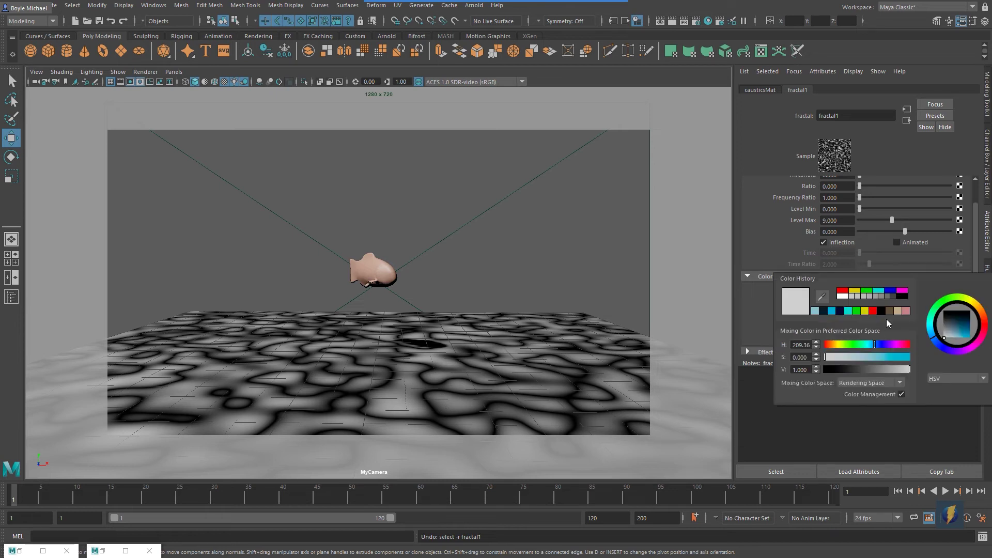
left_click(815, 311)
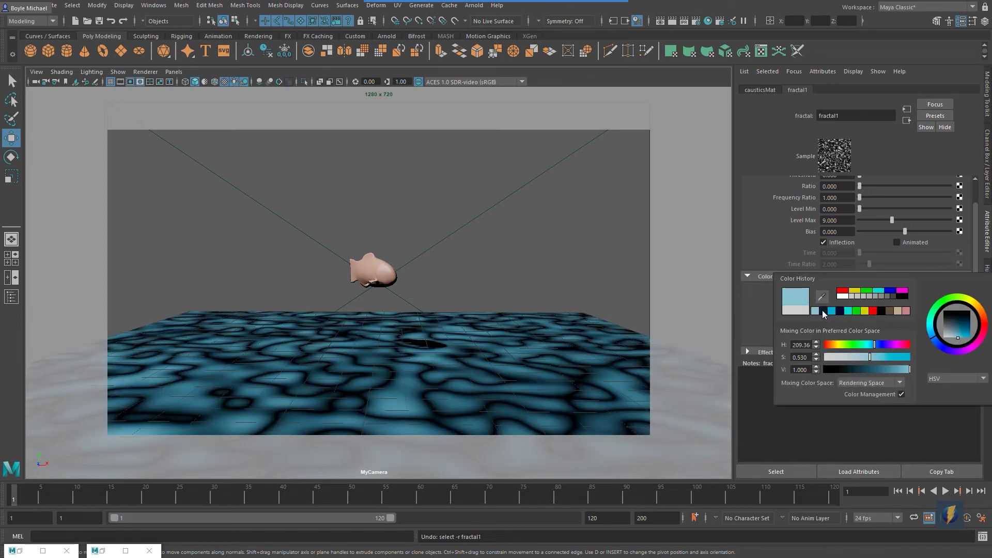
left_click(834, 307)
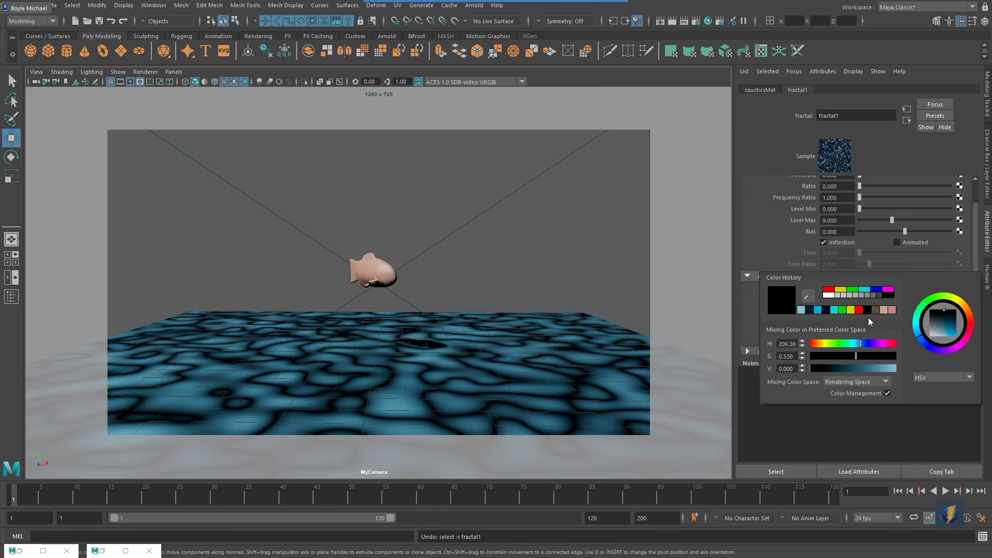
left_click(817, 309)
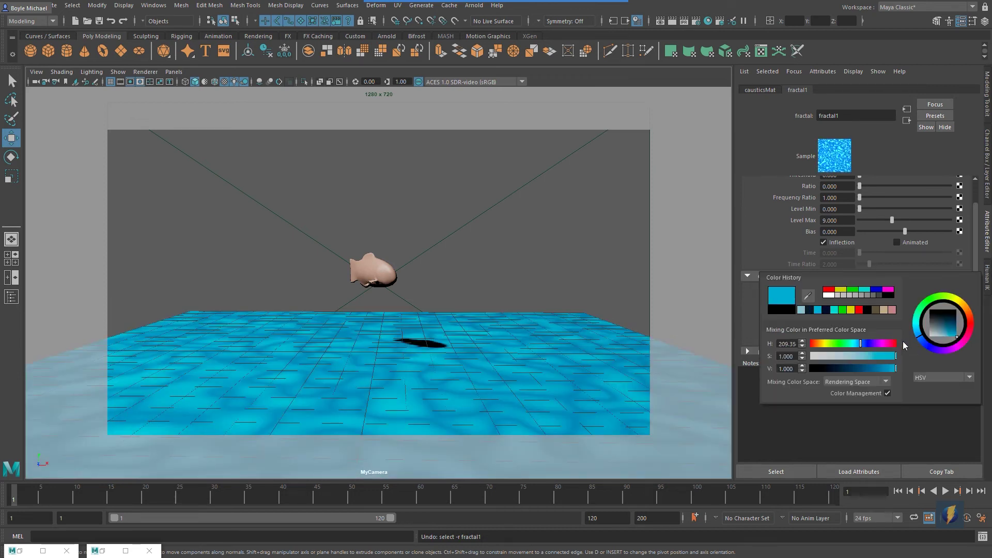
left_click(847, 307)
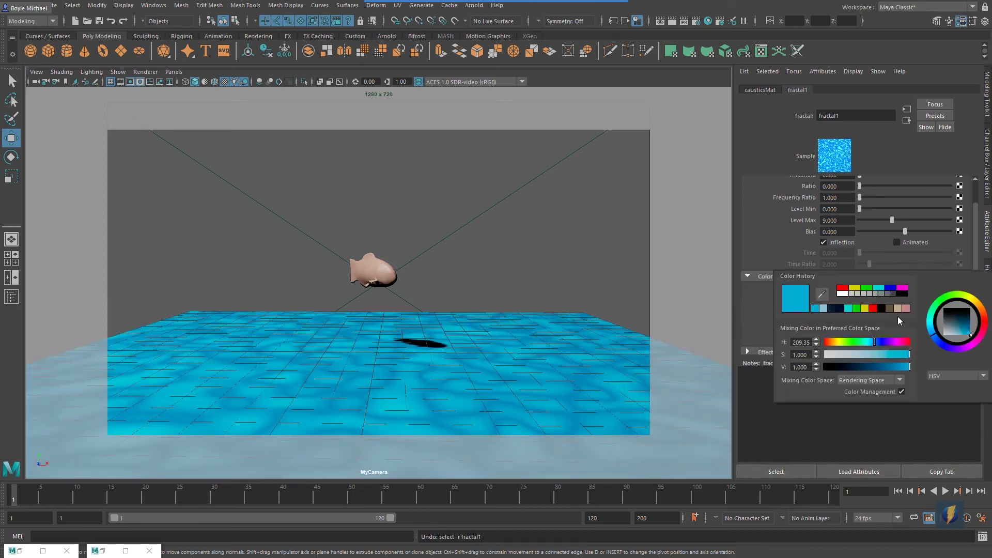
left_click_drag(907, 367, 879, 368)
Step: Close the colour picker and turn on Invert in fractal1's Effects section
left_click(772, 246)
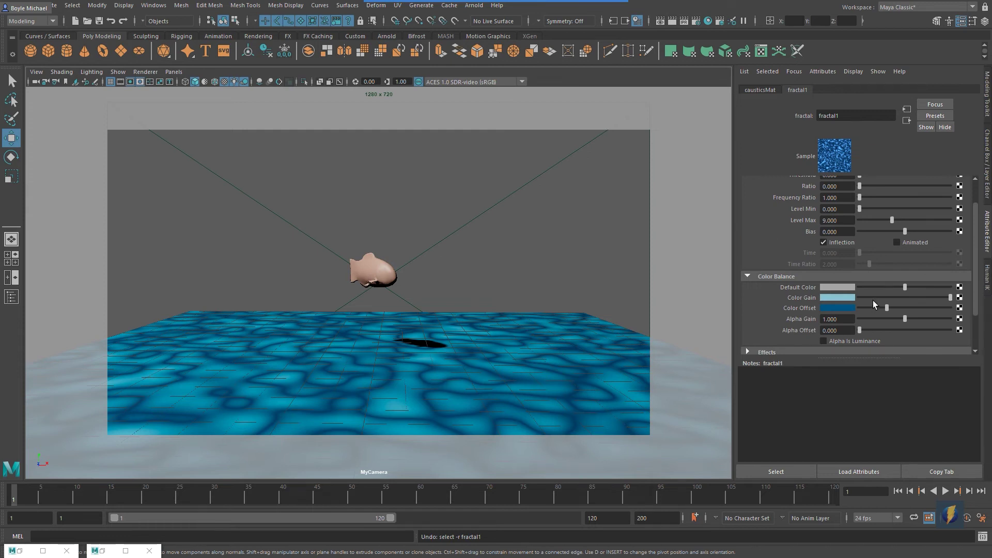
scroll(770, 308, "down", 3)
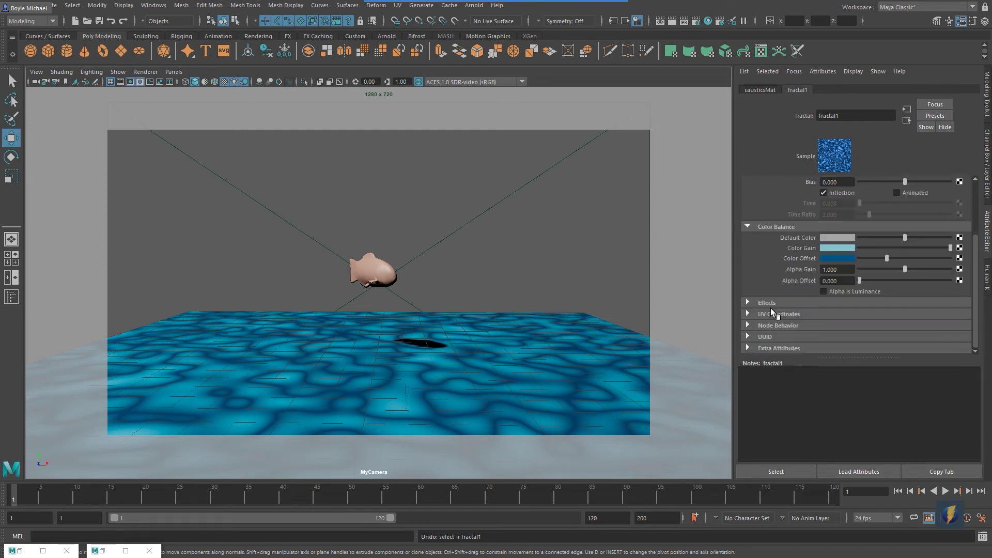
left_click(771, 302)
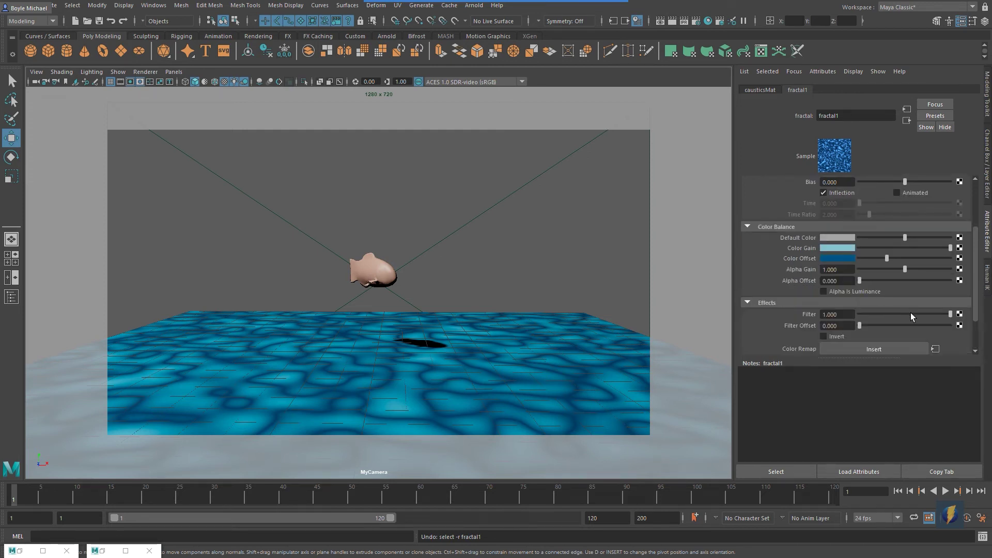
left_click(824, 336)
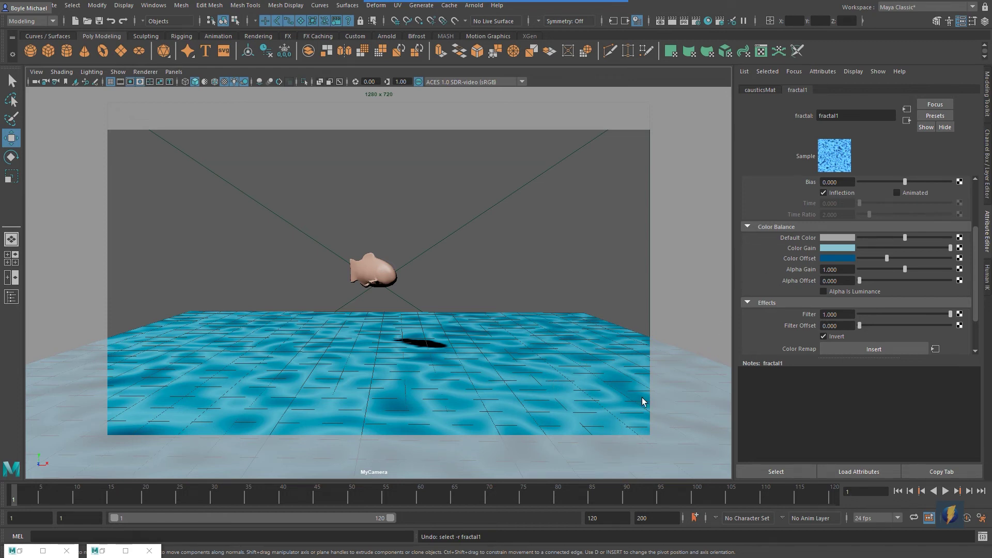
Step: Darken fractal1's Color Offset to a deeper navy blue
left_click(842, 258)
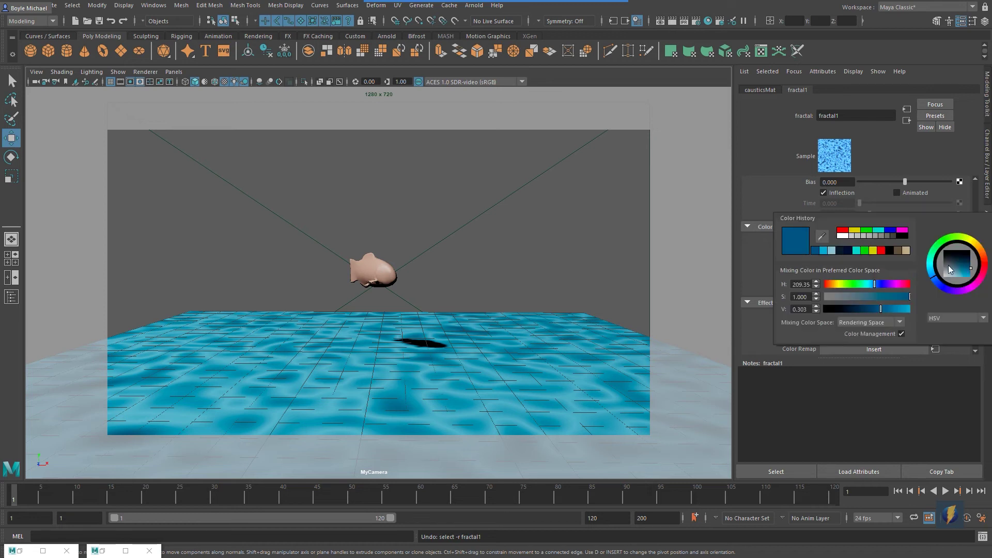
left_click(964, 265)
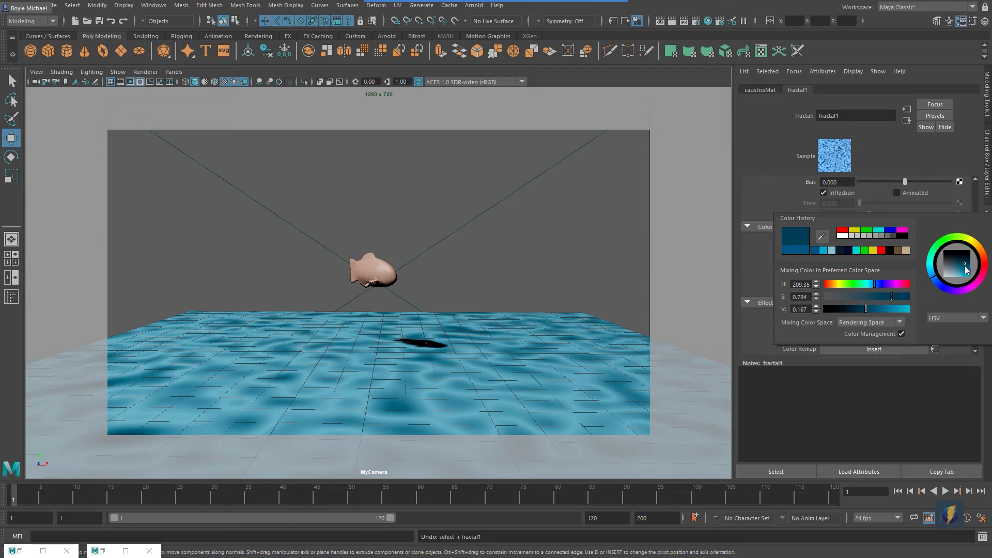
left_click(965, 265)
left_click(960, 263)
left_click_drag(964, 266, 962, 265)
Step: Adjust the Color Gain saturation to 0.699 for the cyan water tint
left_click(846, 250)
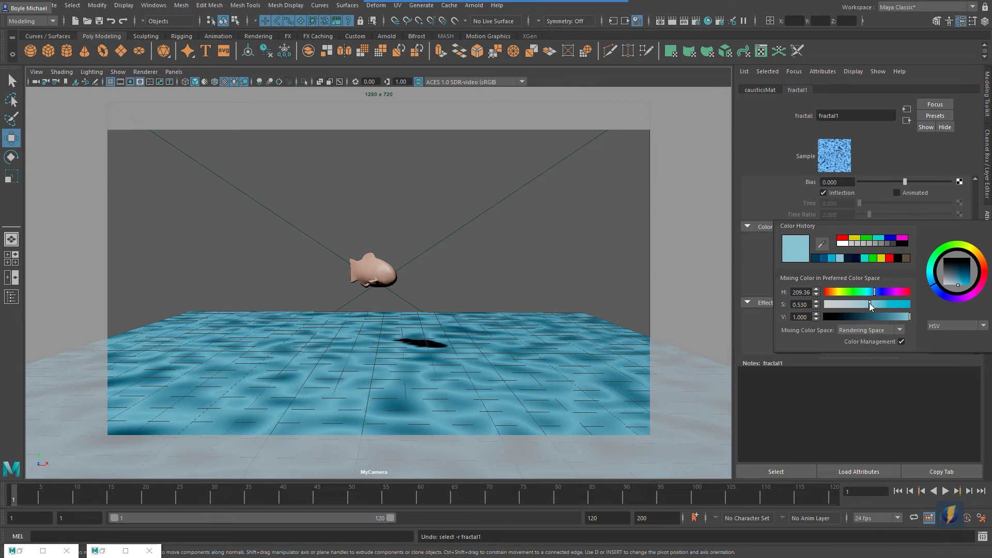
mouse_move(869, 304)
left_mouse_down()
mouse_move(851, 305)
mouse_move(895, 305)
mouse_move(884, 304)
left_mouse_up()
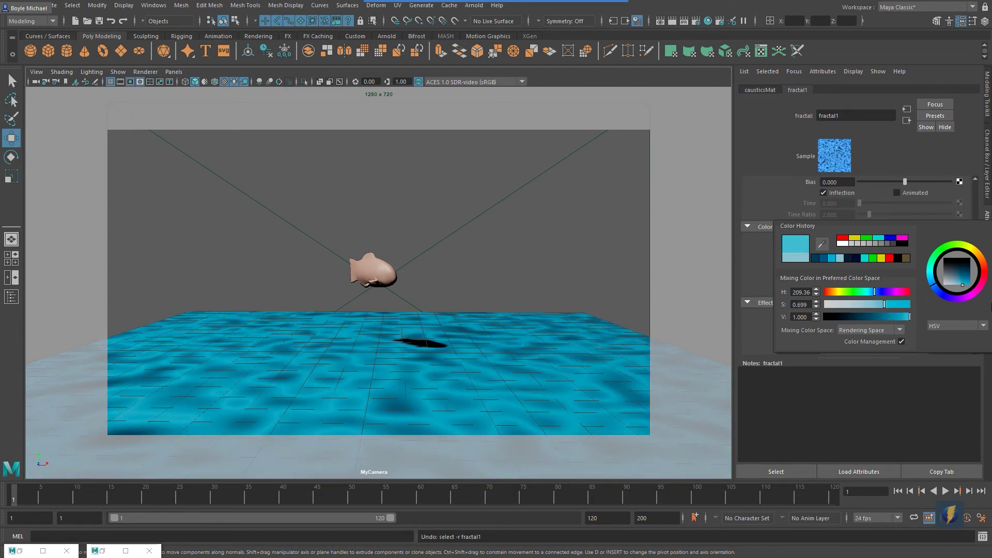
left_click(752, 181)
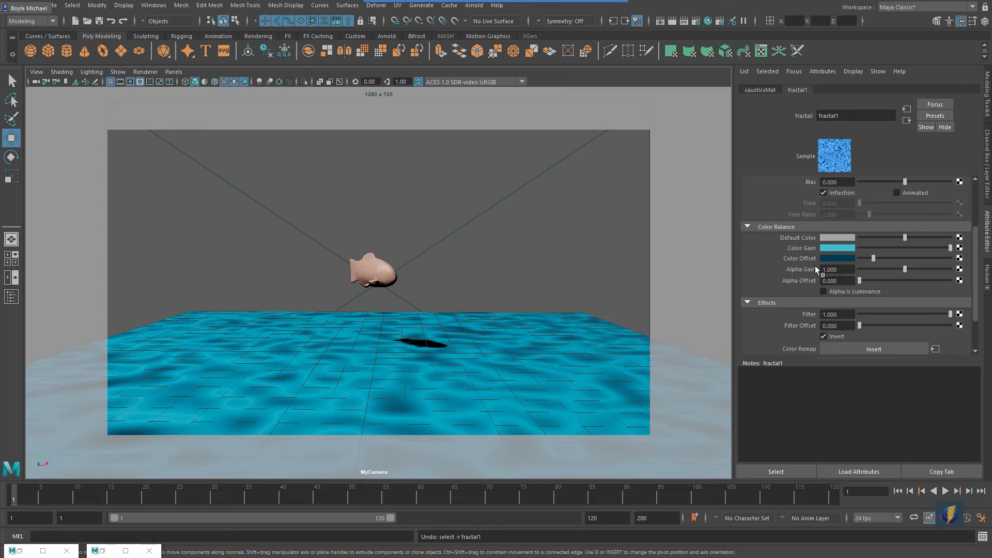
Step: Preview the water animation, then stop and rewind to frame 1
left_click(945, 491)
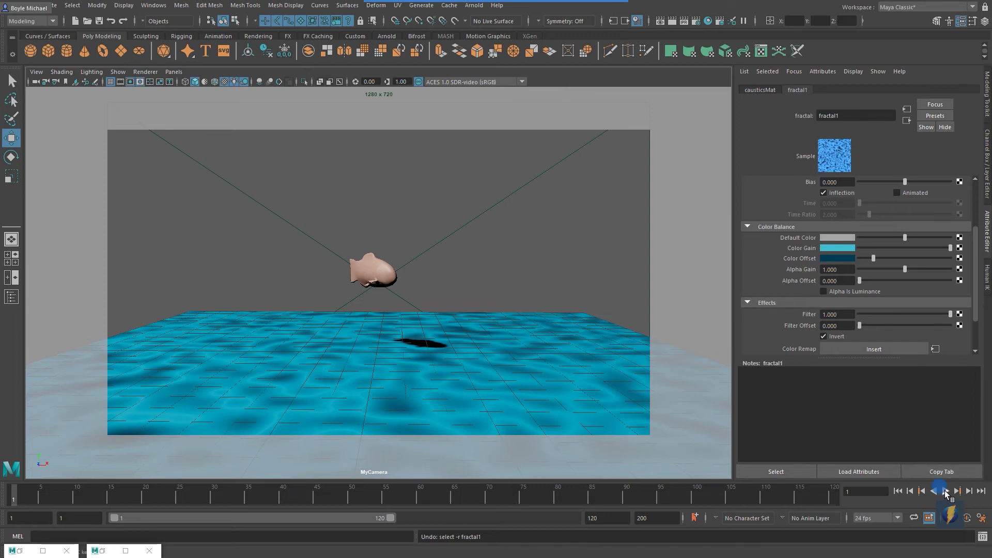
left_click(945, 491)
left_click(898, 491)
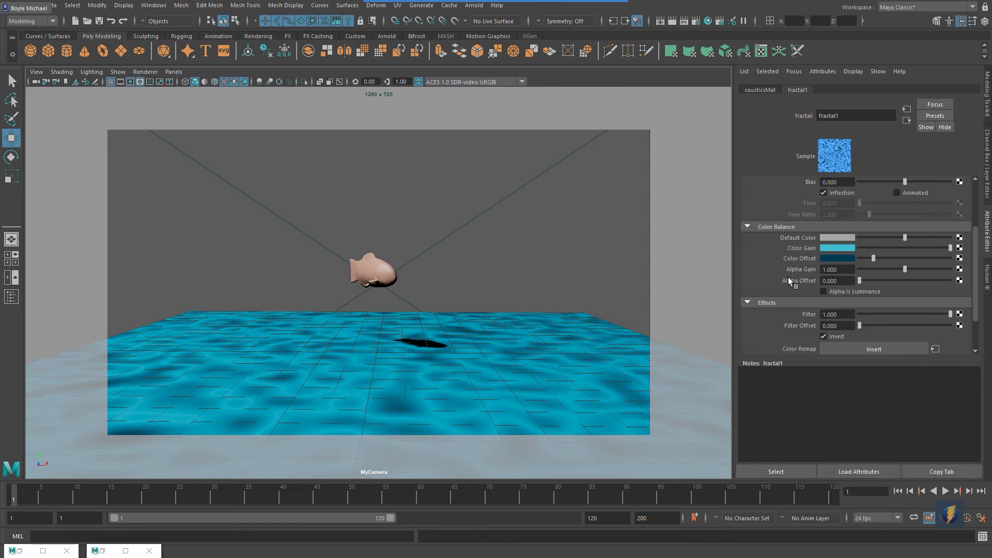
Step: Turn on fractal1's Animated option, enabling Time 0.000 and Time Ratio 2.000
scroll(787, 275, "up", 1)
left_click(529, 22)
left_click_drag(597, 159, 884, 223)
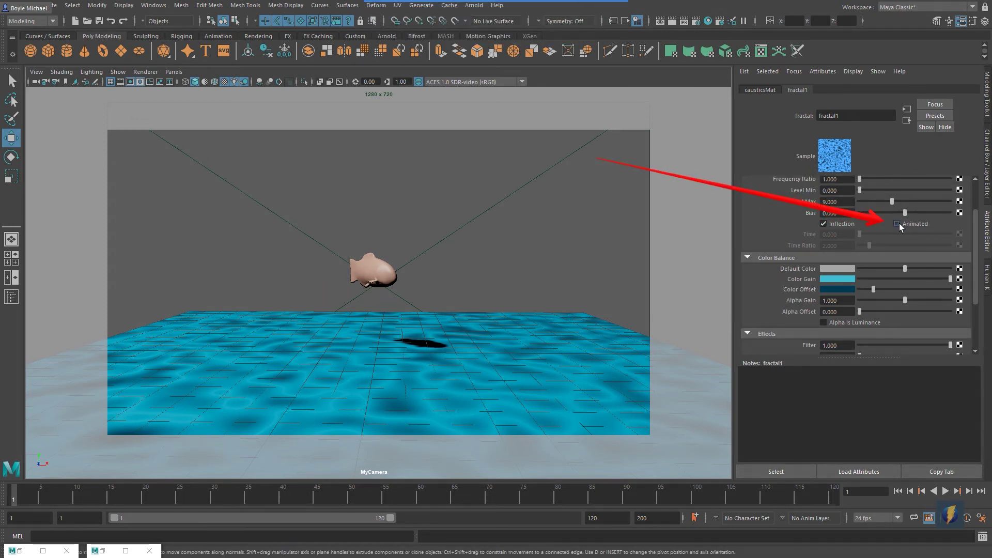
left_click(898, 223)
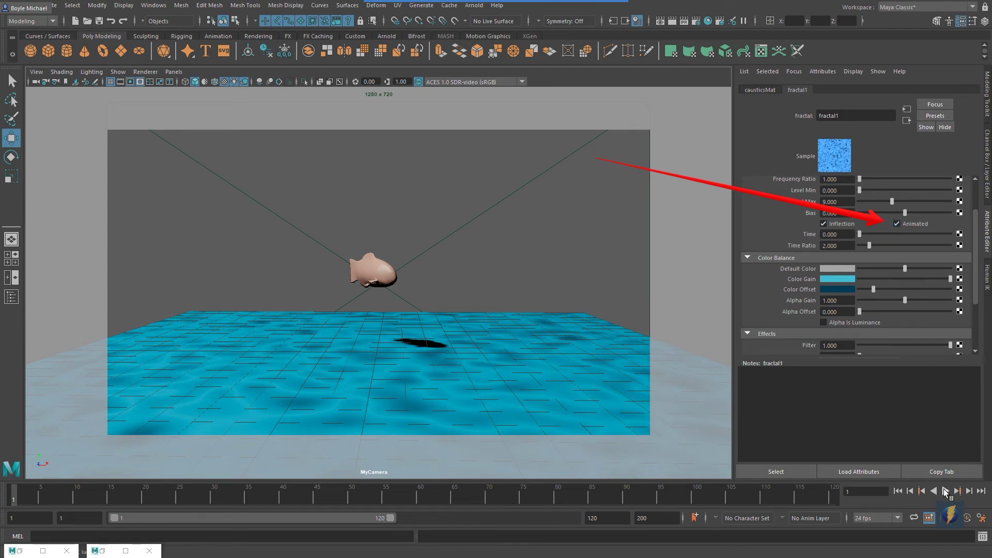
mouse_move(548, 7)
mouse_move(658, 175)
left_mouse_down()
mouse_move(753, 230)
mouse_move(879, 237)
mouse_move(856, 238)
left_mouse_up()
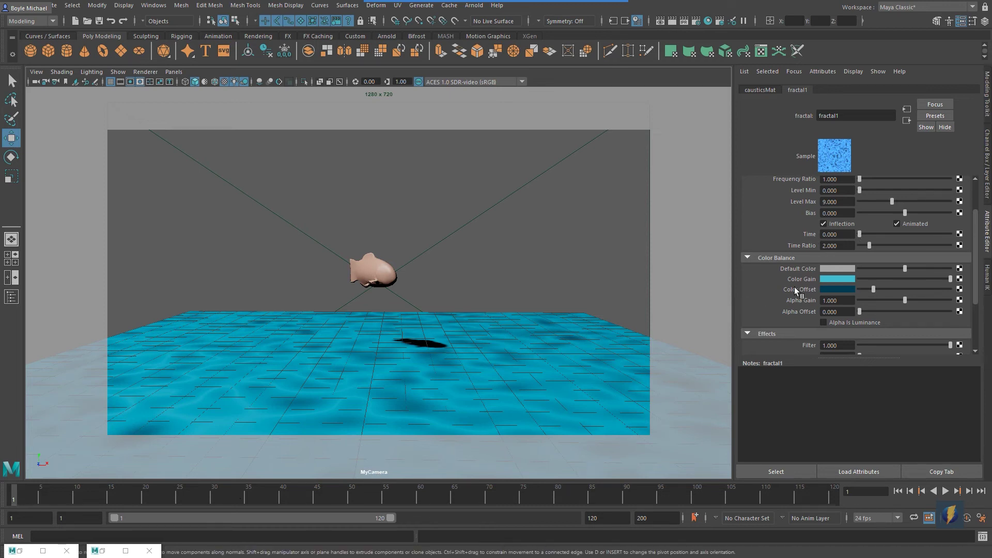
Step: Key fractal1 Time at 0 on frame 1 and extend the playback range to 600 frames
right_click(814, 236)
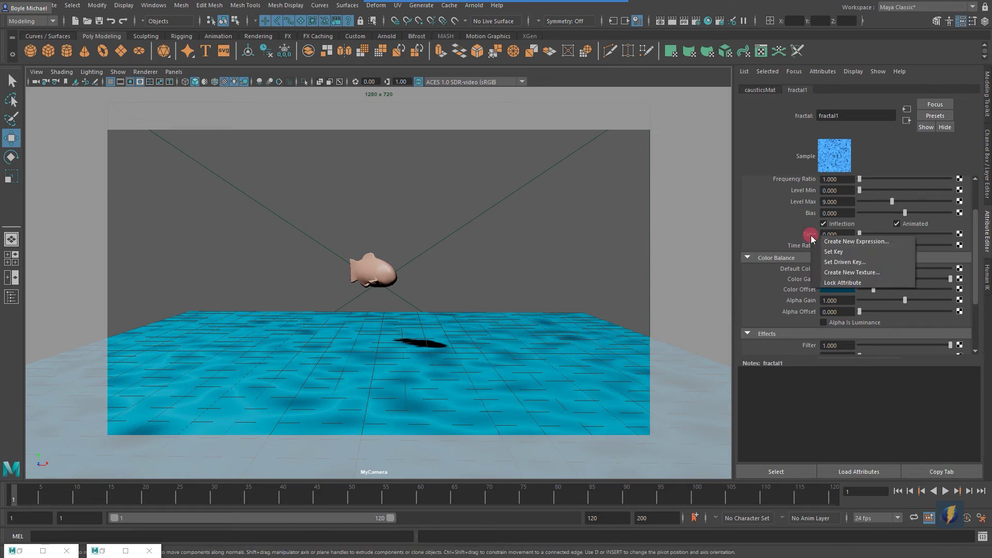
left_click(834, 250)
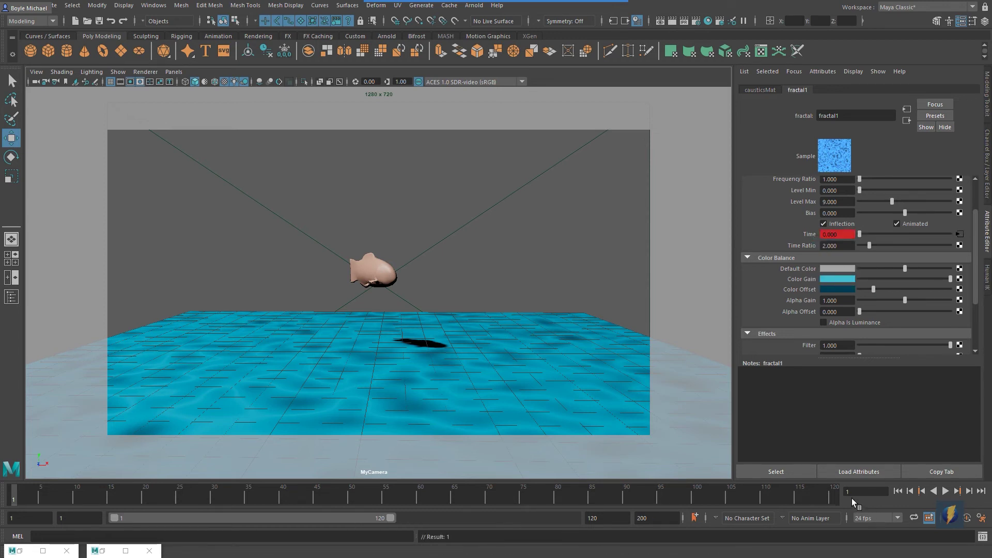
left_click(612, 518)
type("600")
key("Return")
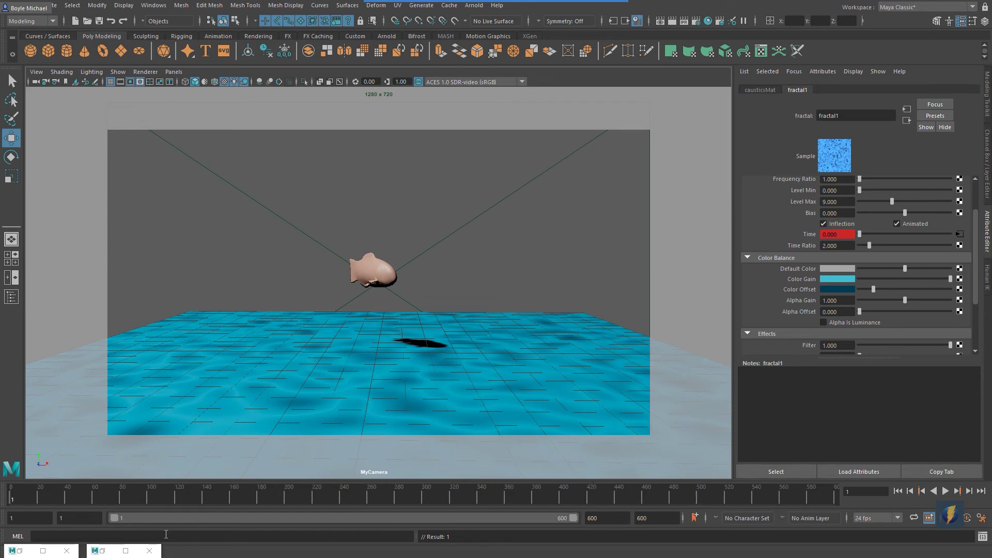
key("alt+v")
double_click(865, 491)
type("1")
key("Return")
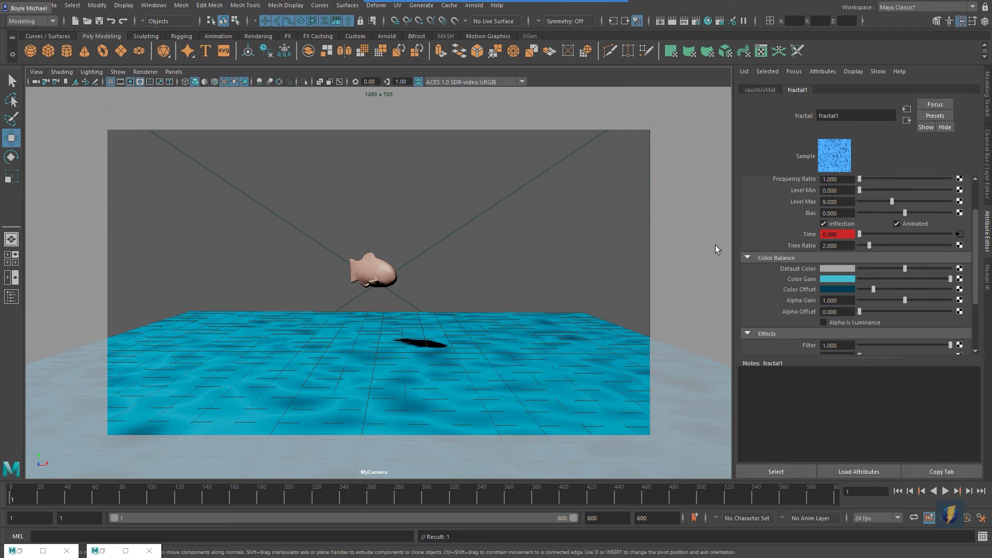
Step: Set fractal1 Time to 100 at frame 600, key it, and scrub back to check
right_click(809, 238)
left_click(705, 333)
left_click_drag(10, 498, 835, 499)
left_click_drag(860, 233, 968, 246)
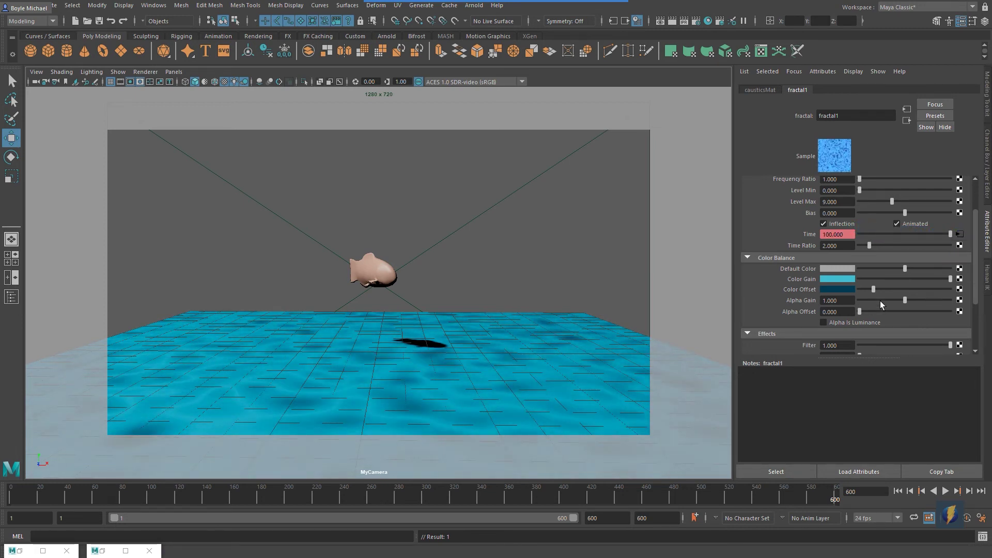
right_click(819, 236)
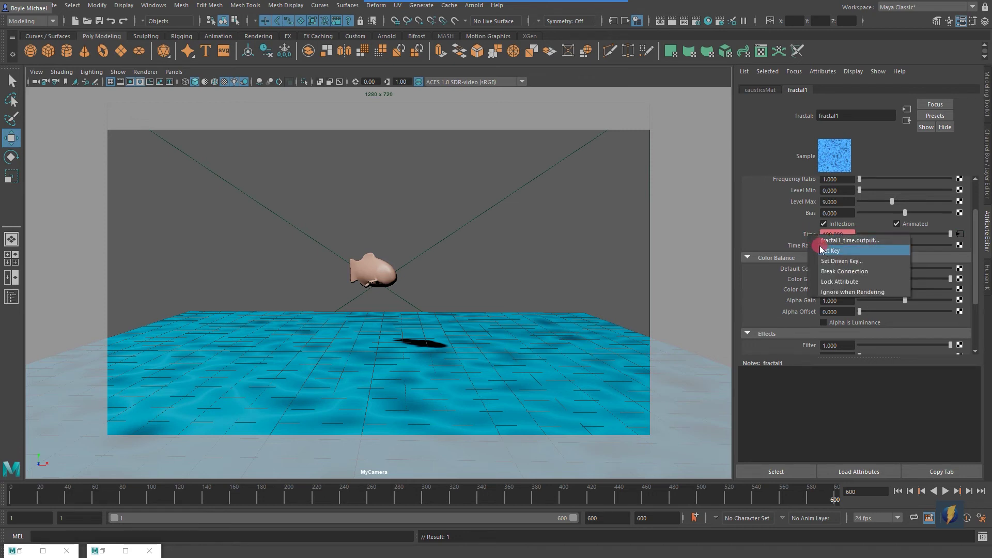
left_click(822, 250)
left_click_drag(830, 498, 13, 490)
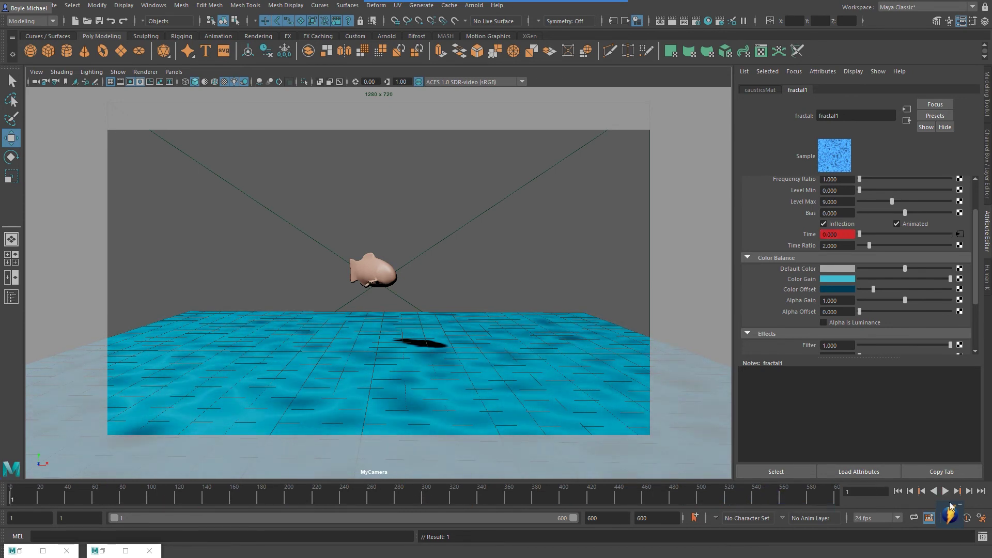
left_click(945, 492)
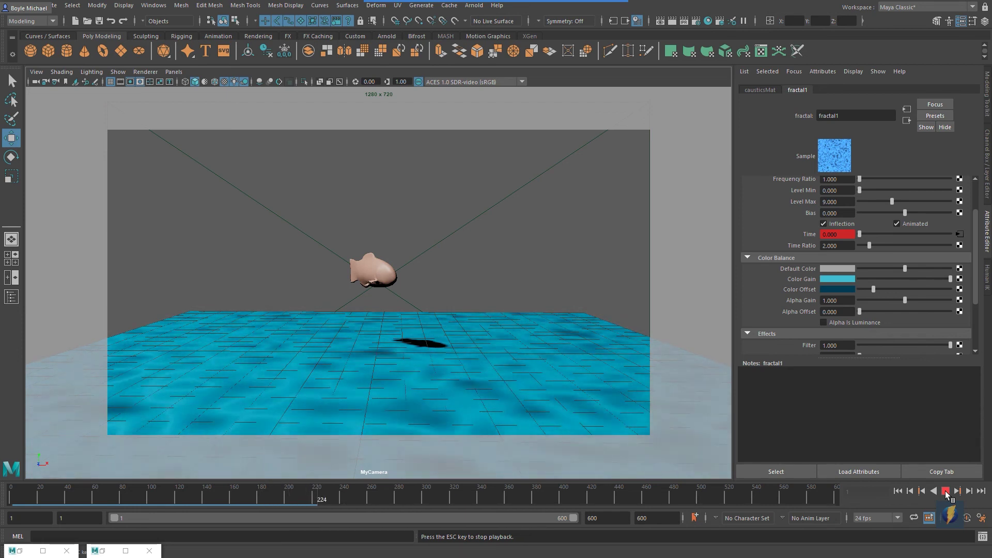
left_click(946, 491)
left_click(897, 491)
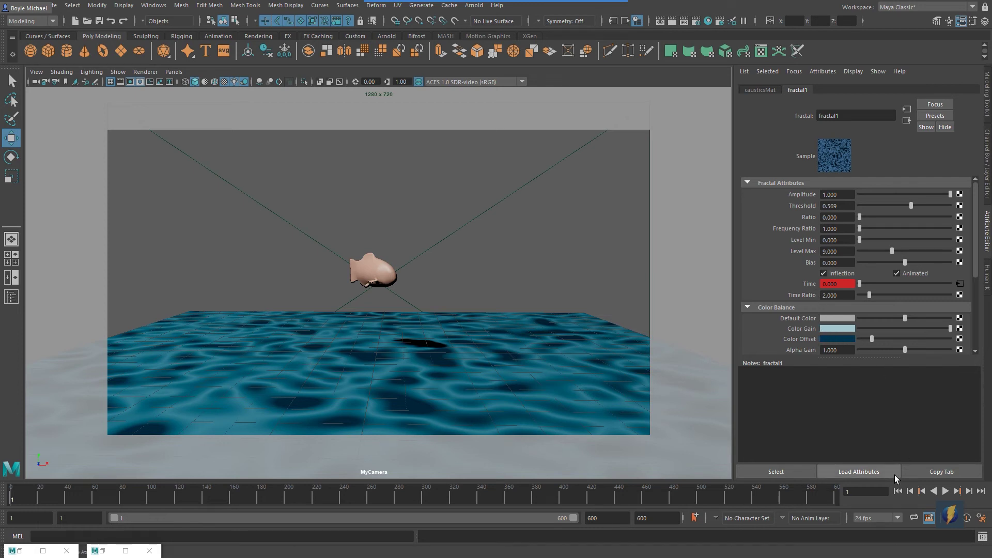
left_click(945, 491)
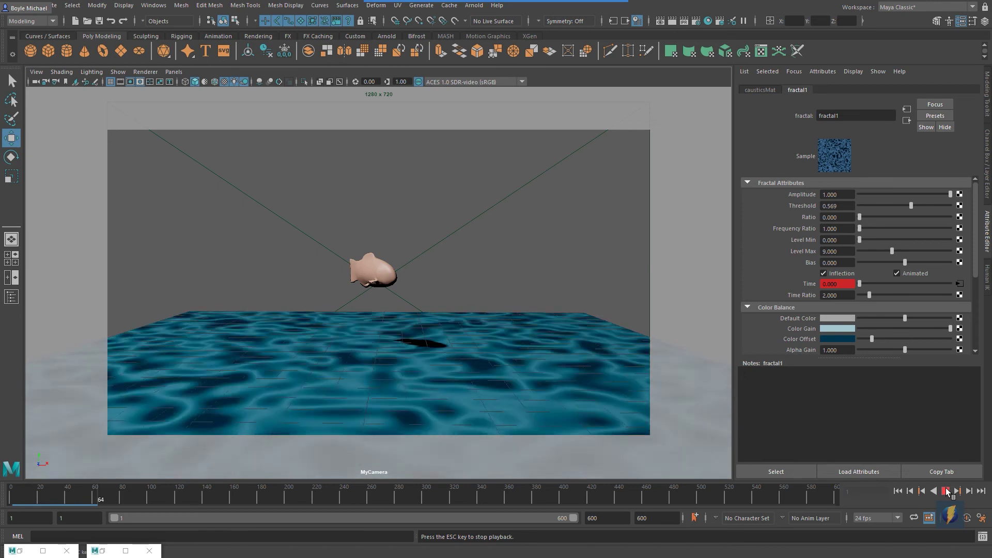
left_click(946, 491)
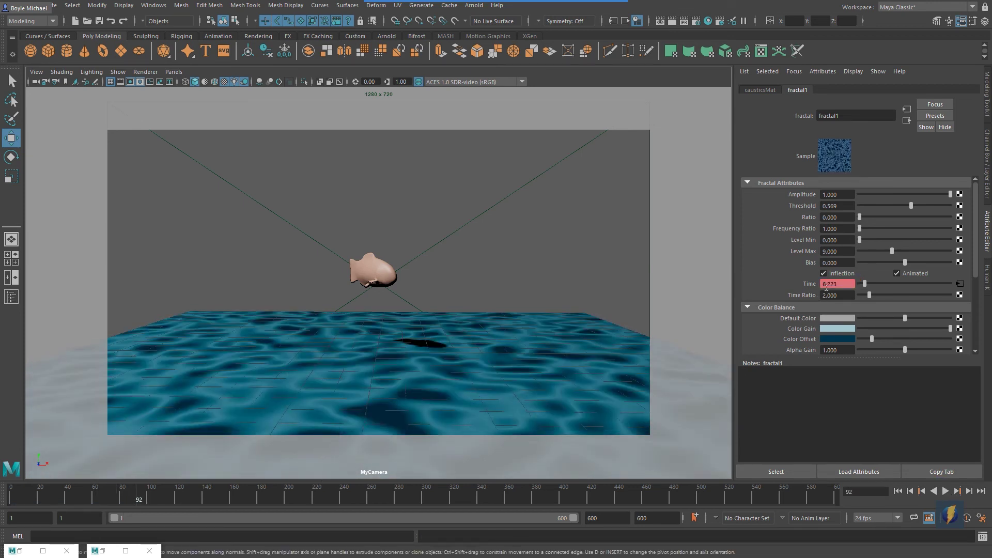
left_click(136, 492)
left_click_drag(139, 499, 918, 491)
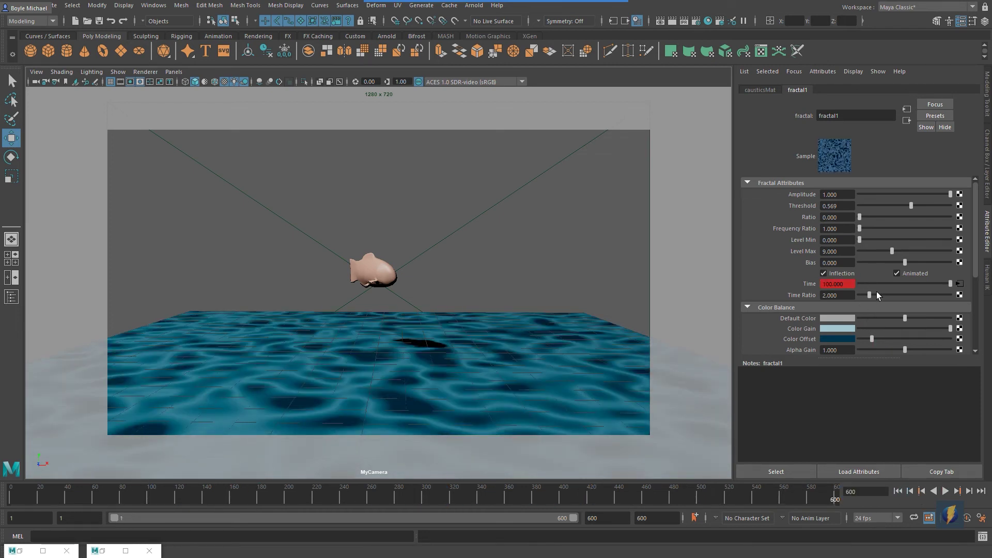
left_click(845, 286)
left_click(845, 285)
type("1")
left_click_drag(951, 284, 869, 291)
key("ctrl+z")
Step: Make the fractal Time curve's tangents linear in the Graph Editor
left_click(165, 5)
mouse_move(175, 64)
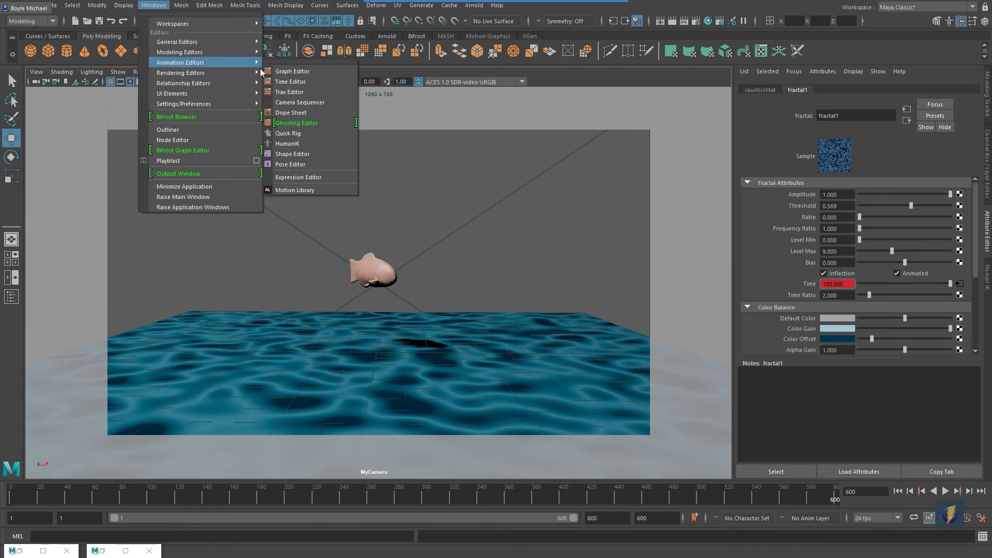
left_click(279, 74)
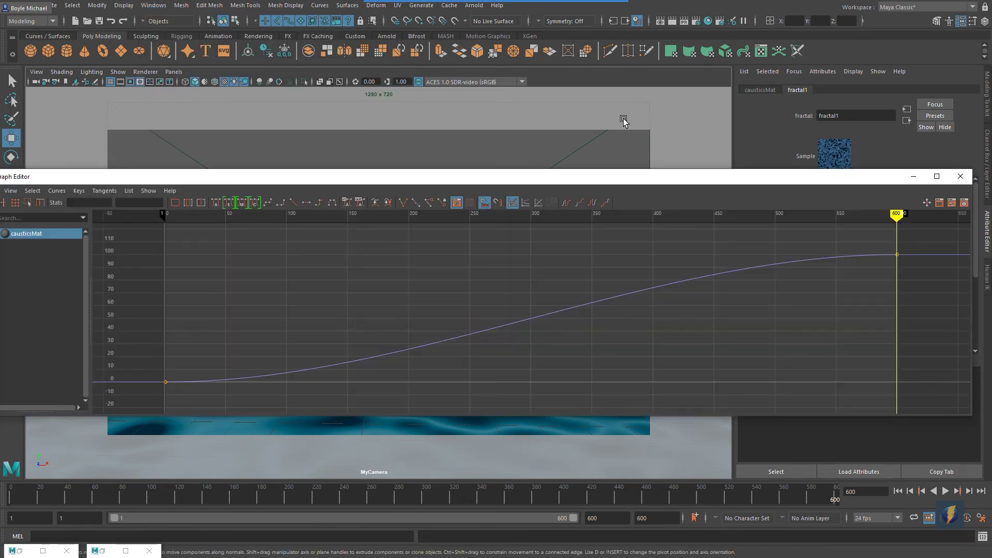
right_click_drag(784, 287, 719, 274, "alt")
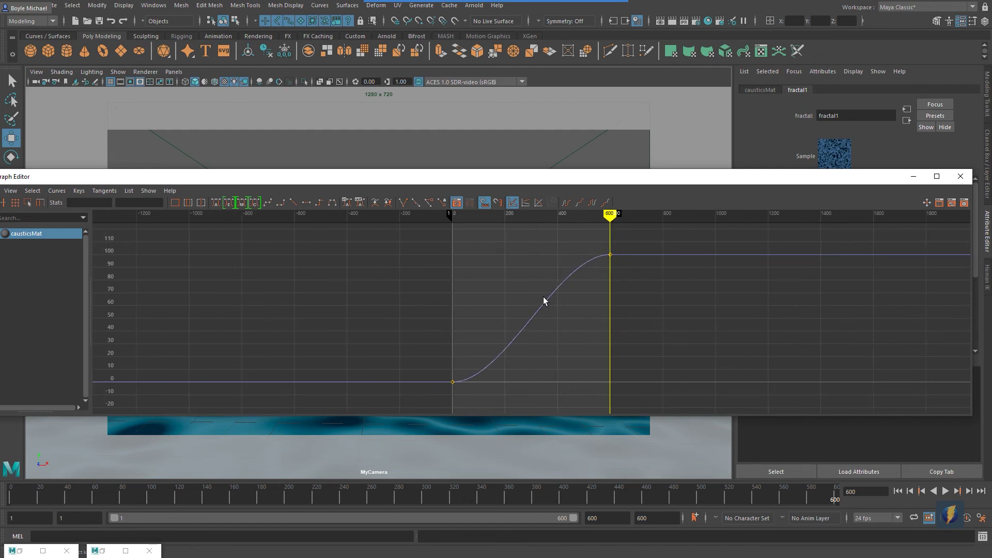
left_click_drag(492, 186, 446, 355)
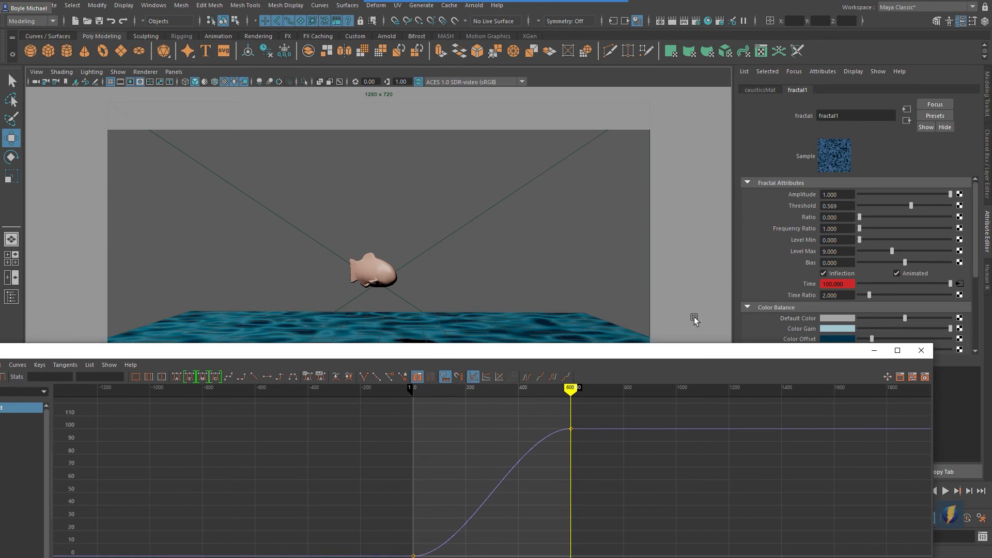
left_click_drag(645, 356, 666, 178)
left_click_drag(515, 289, 550, 352)
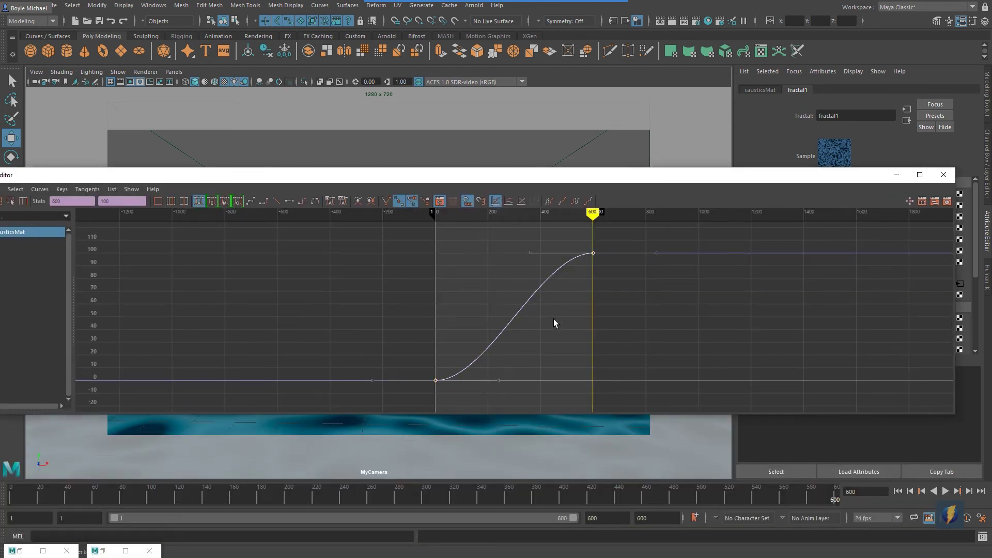
left_click(276, 201)
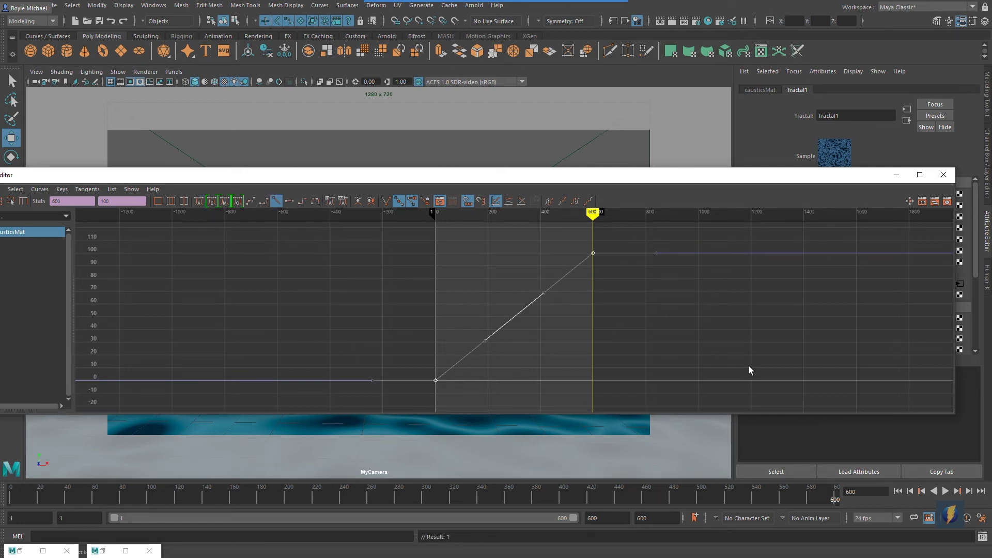
left_click(692, 306)
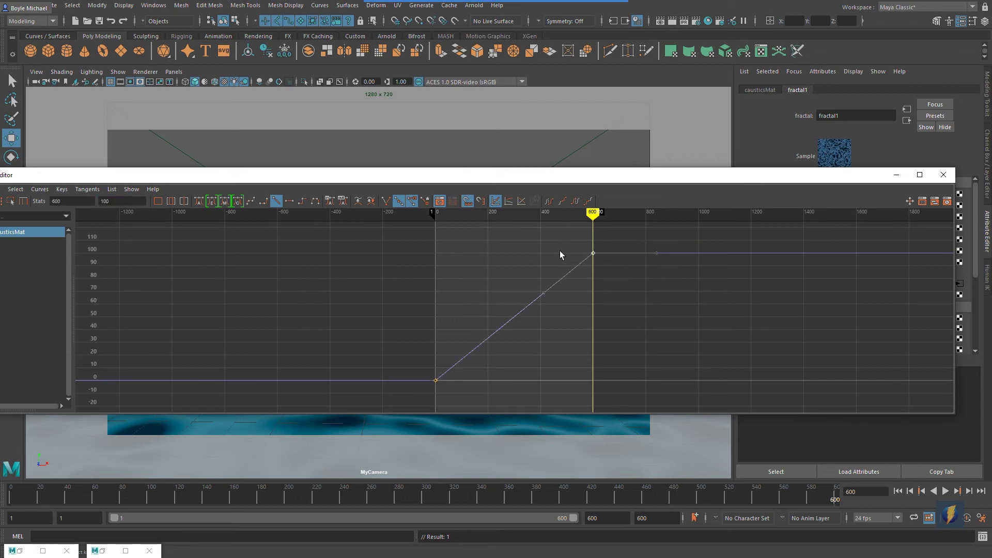
Step: Lower the frame-600 key value to 10 and play back the slower ripples
double_click(112, 201)
type("10")
key("Return")
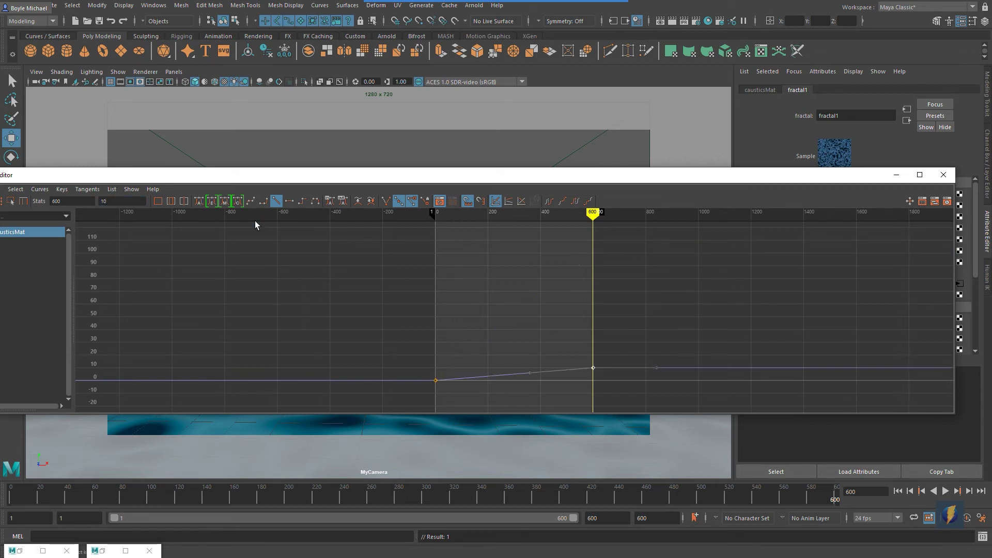
left_click(896, 174)
left_click(945, 491)
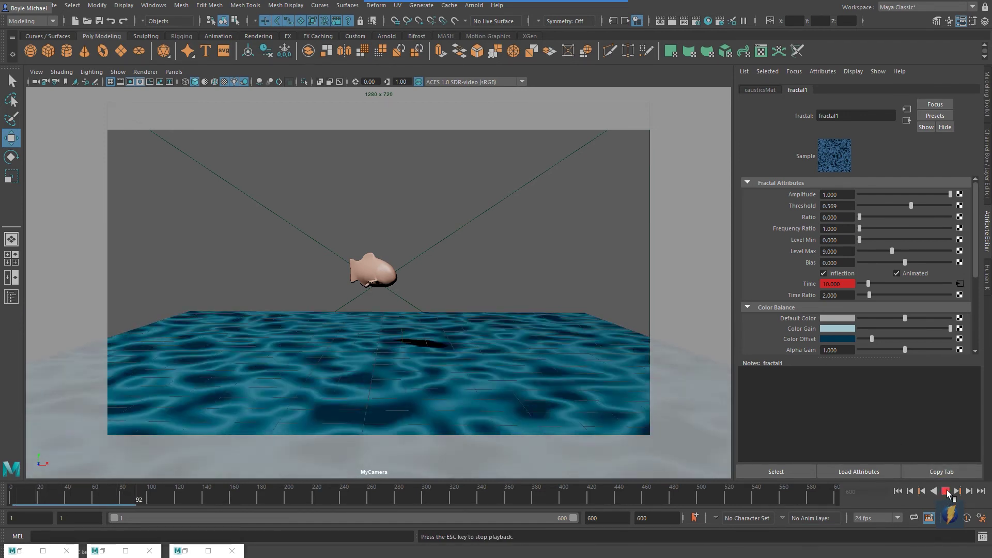
Step: In the Graph Editor, drag fractal1's Time key at frame 600 down to about 5.7
key("Escape")
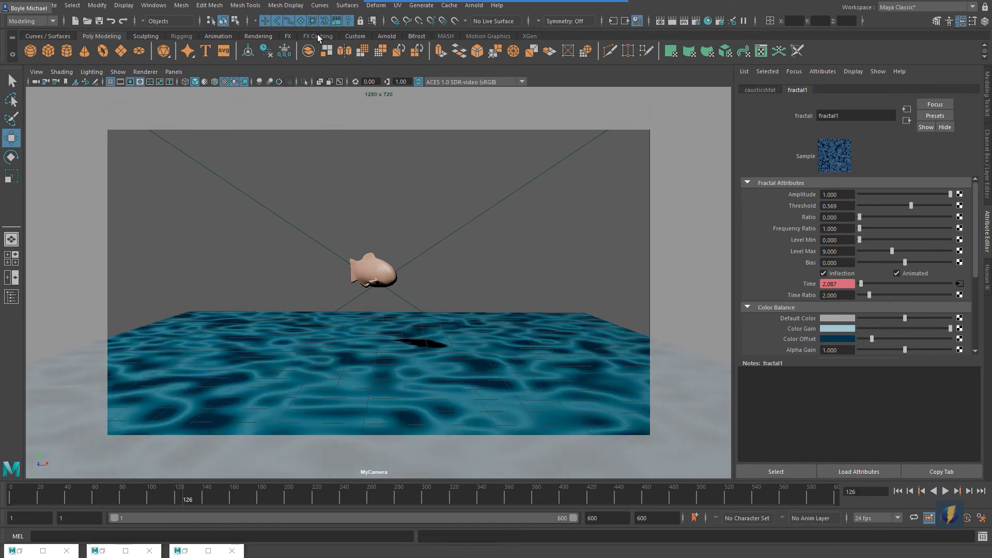
left_click(154, 5)
mouse_move(232, 62)
left_click(290, 63)
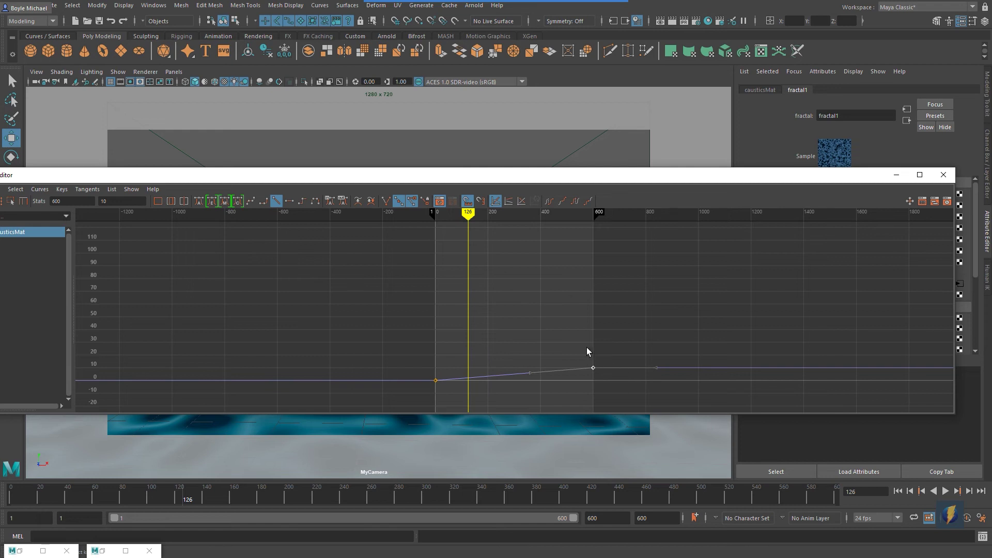
middle_click_drag(665, 328, 675, 253, "alt")
right_click_drag(675, 252, 612, 274, "alt+shift")
middle_click_drag(612, 274, 596, 358, "alt+shift")
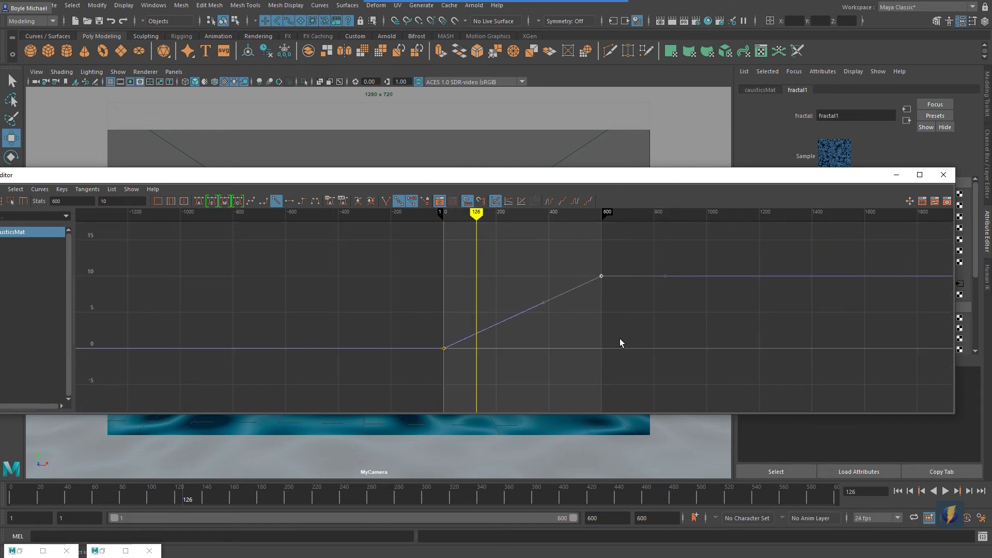
left_click_drag(601, 276, 614, 256)
left_click_drag(598, 177, 649, 149)
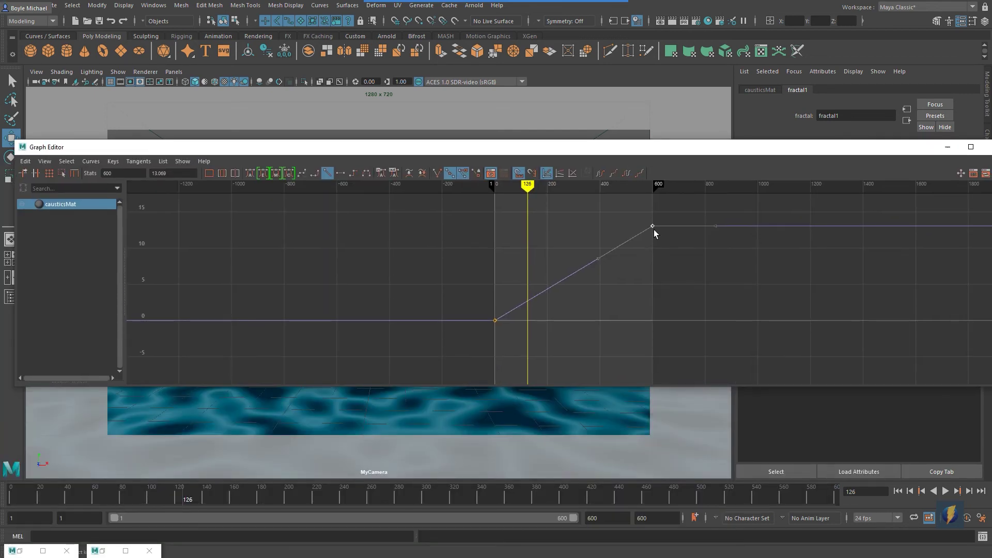
left_click_drag(652, 227, 652, 279)
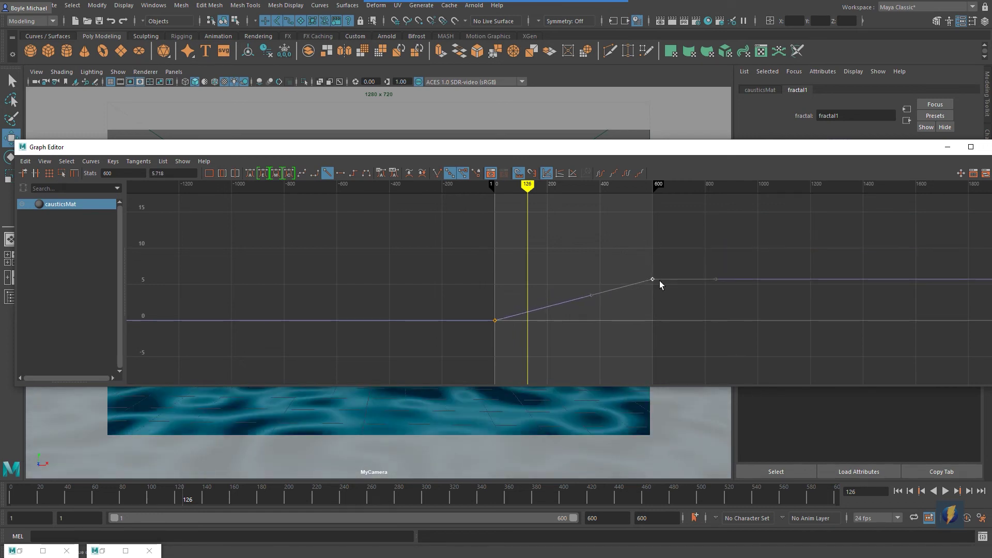
left_click(956, 147)
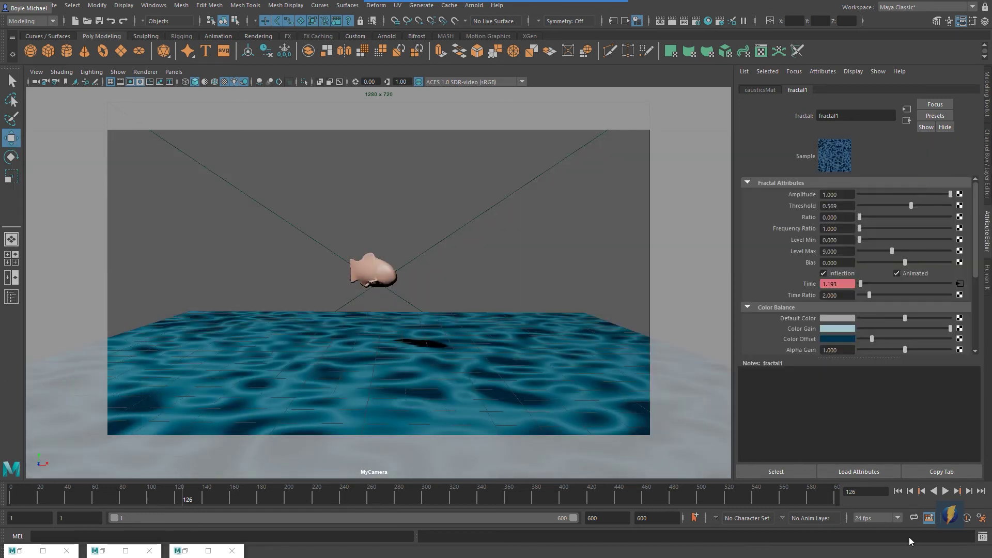
Step: Replay the slowed caustics from frame 1, then select the water plane pPlane2
left_click(897, 490)
left_click(945, 491)
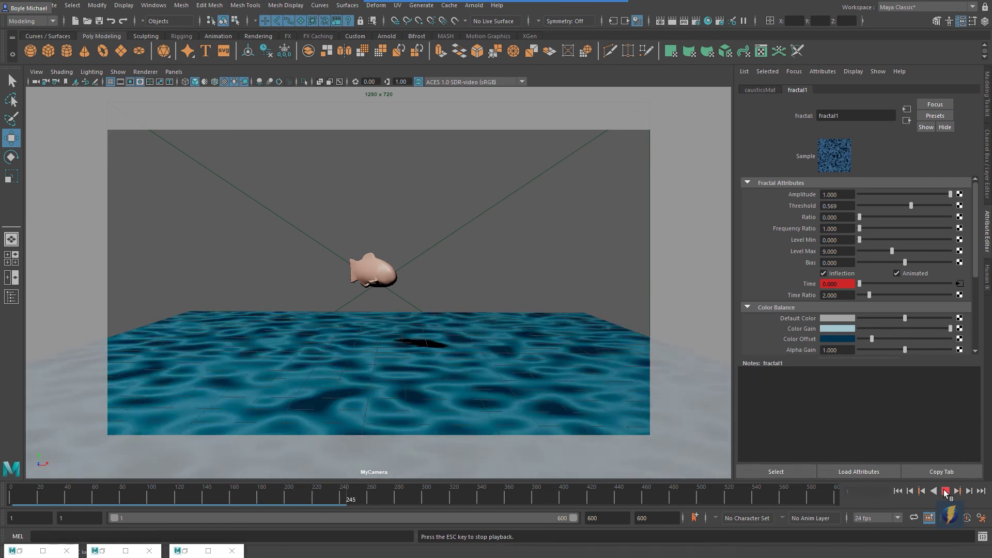
left_click(946, 494)
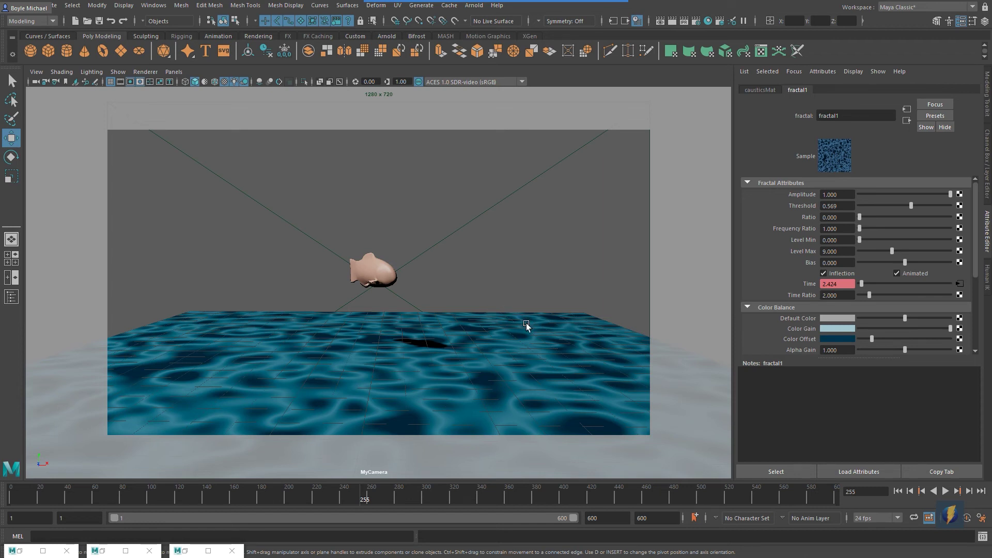
left_click(574, 351)
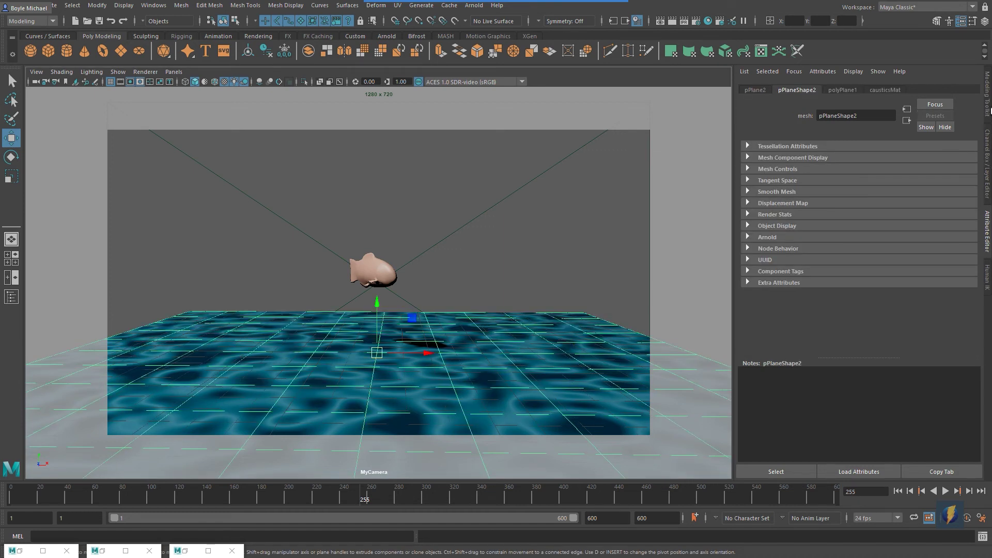
Step: Set the water plane pPlane2's Visibility channel to off in the Channel Box
left_click(988, 155)
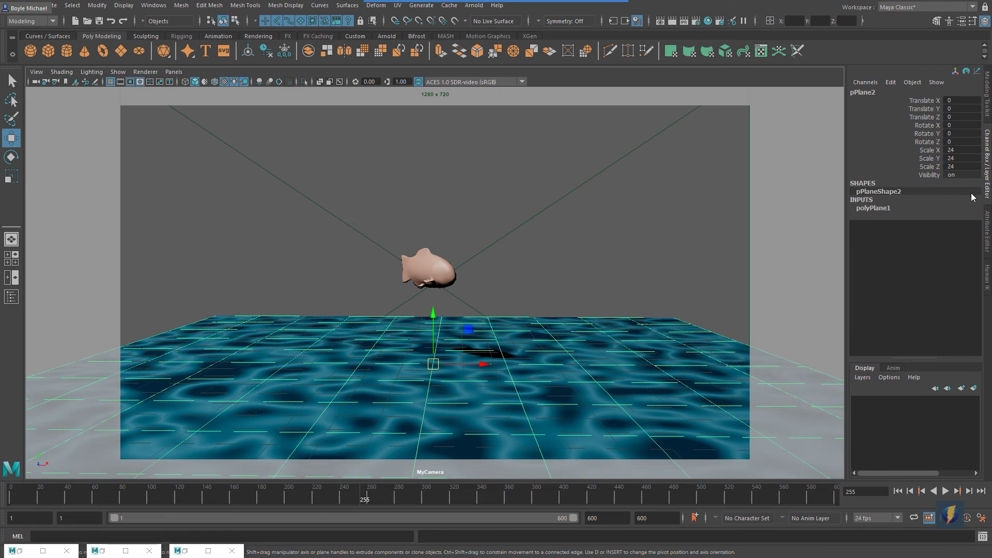
double_click(960, 176)
key("Return")
double_click(964, 176)
key("Return")
left_click(929, 175)
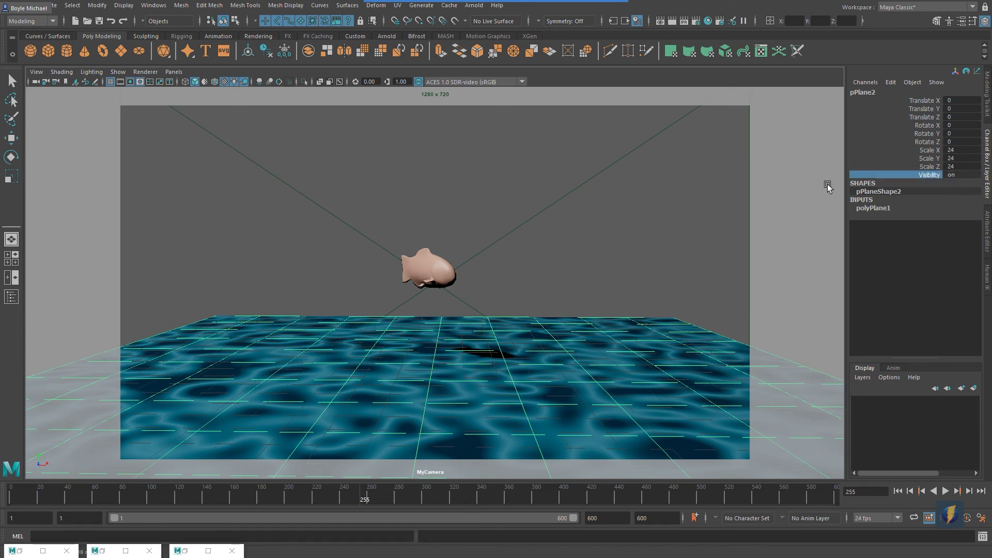
middle_click_drag(827, 184, 693, 192)
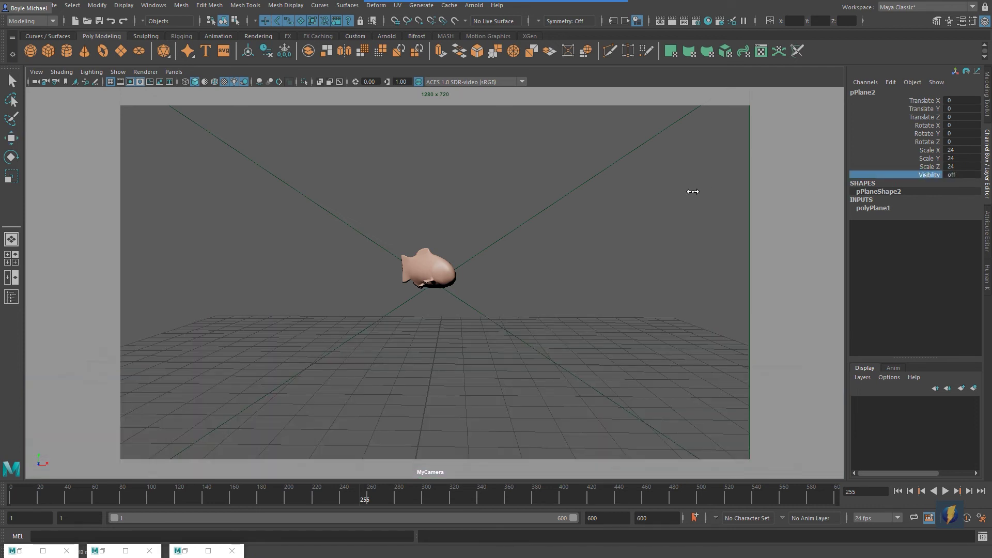
Step: Select the ground plane pPlane1 and rename it to Terrain
left_click(11, 298)
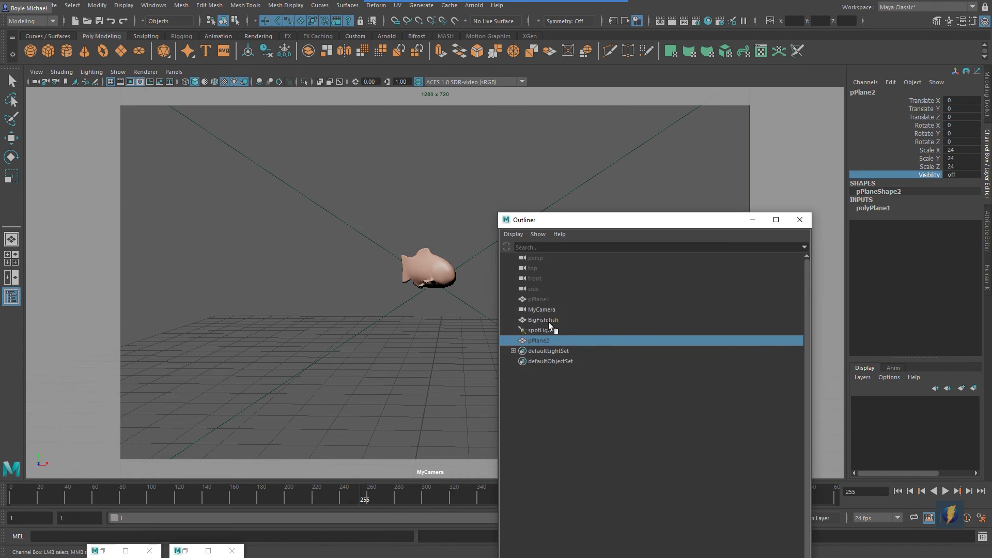
left_click(539, 299)
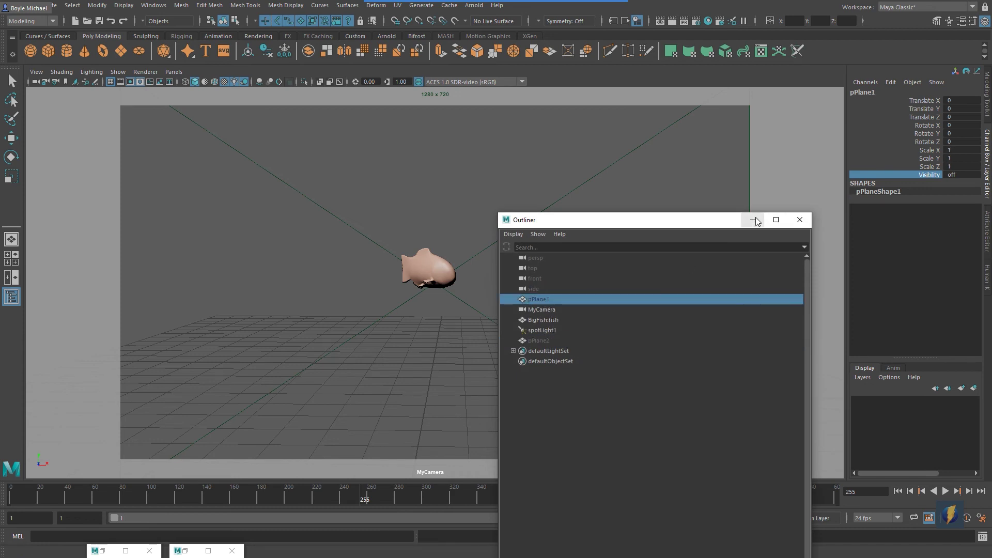
left_click(755, 220)
left_click(884, 92)
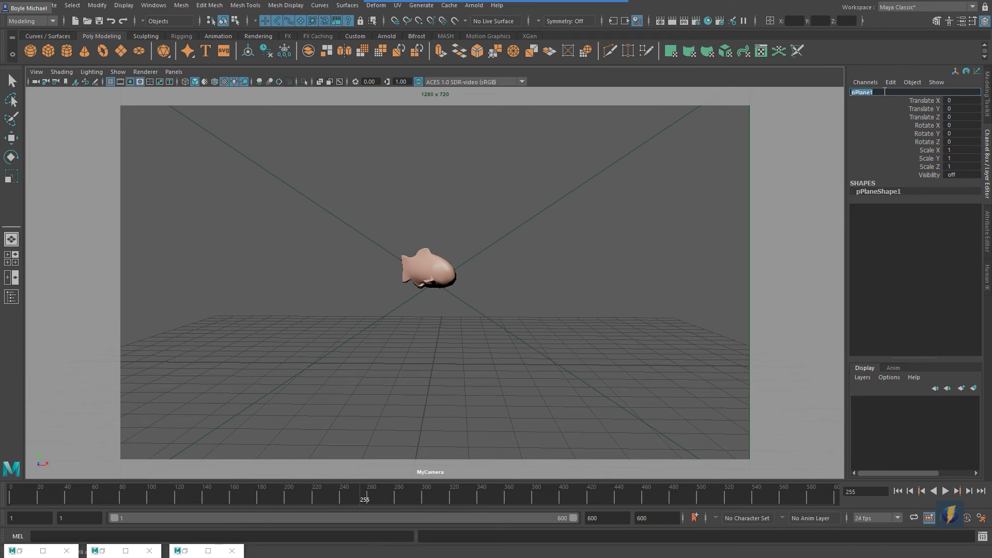
left_click(882, 125)
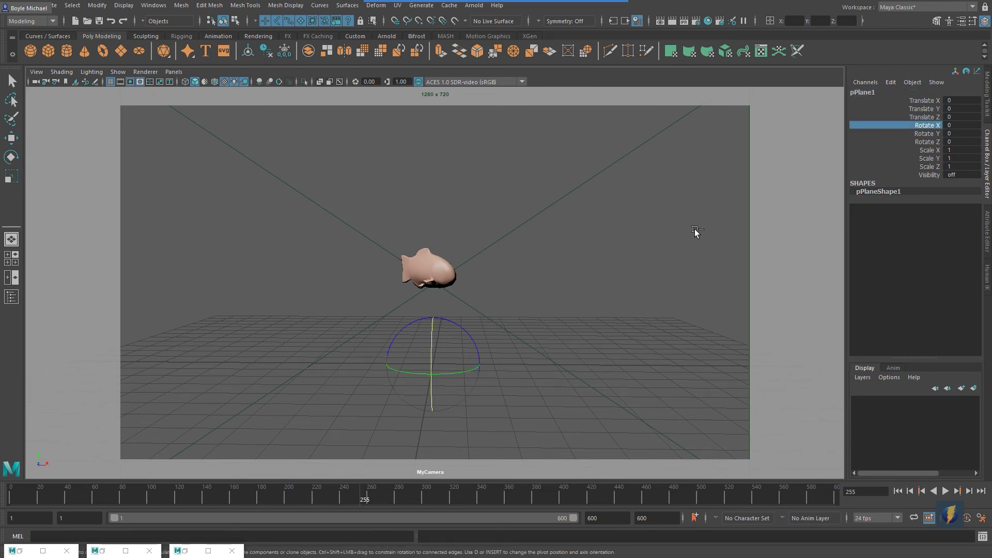
key("w")
key("ctrl+a")
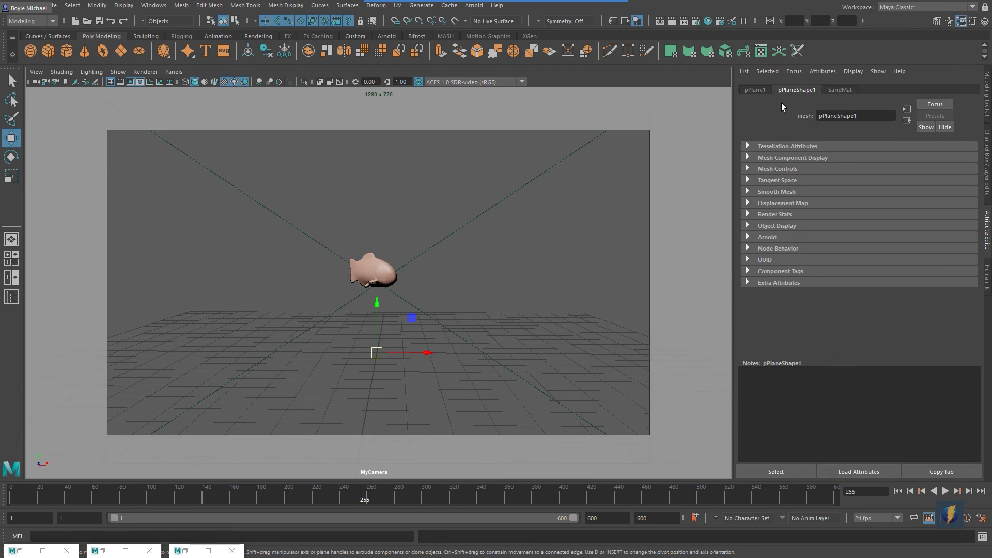
left_click(765, 89)
double_click(866, 115)
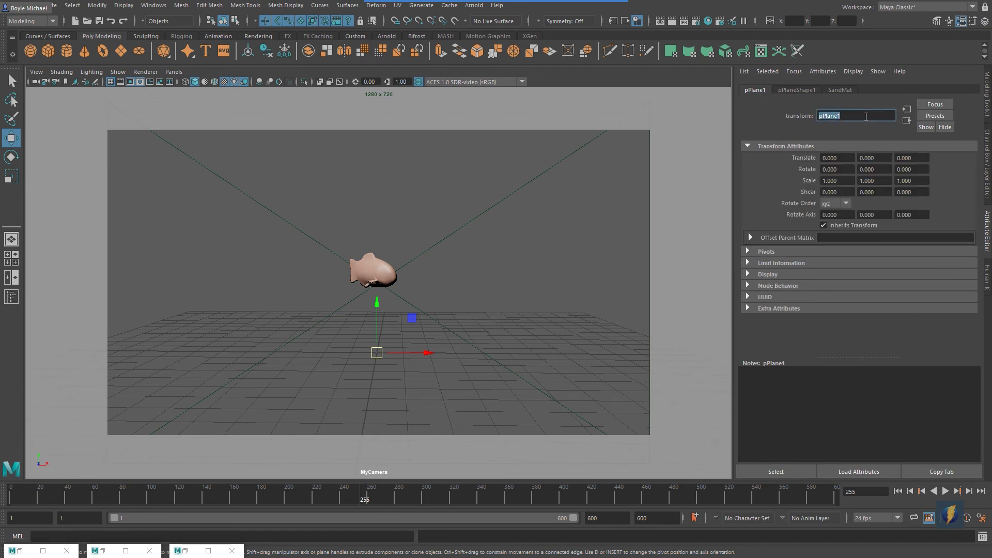
type("Terrain")
key("Return")
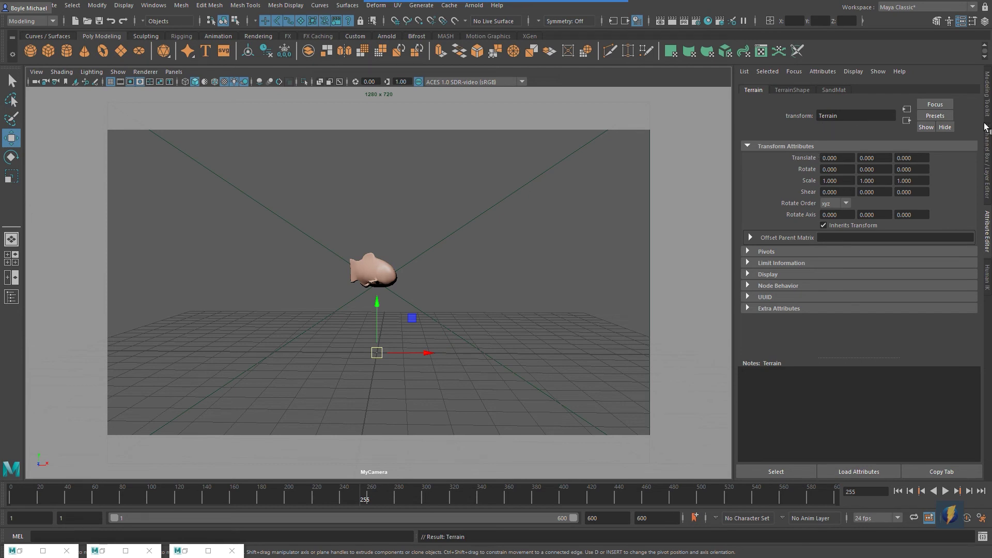
Step: Set Terrain's Visibility to on so the sand dunes show again
left_click(987, 138)
double_click(962, 175)
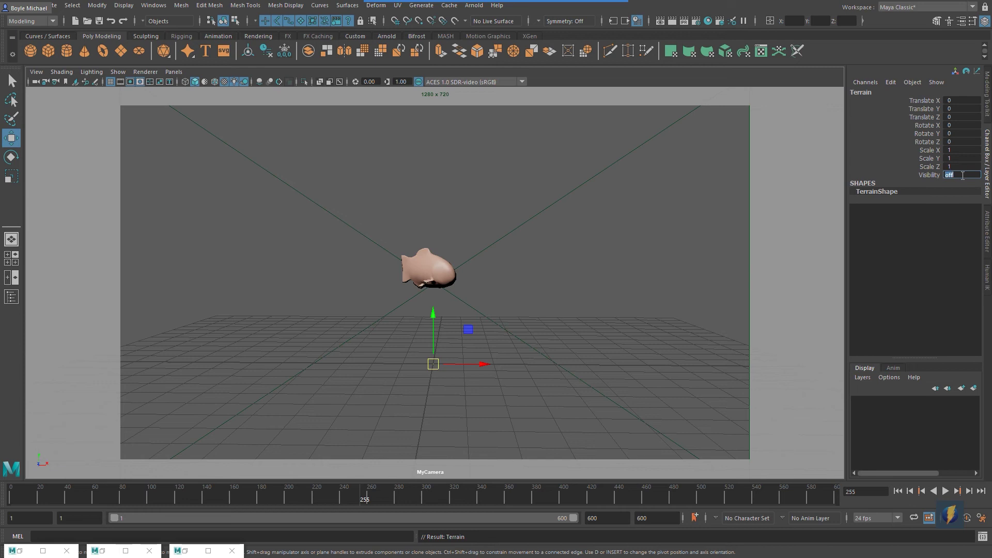
key("Return")
type("on")
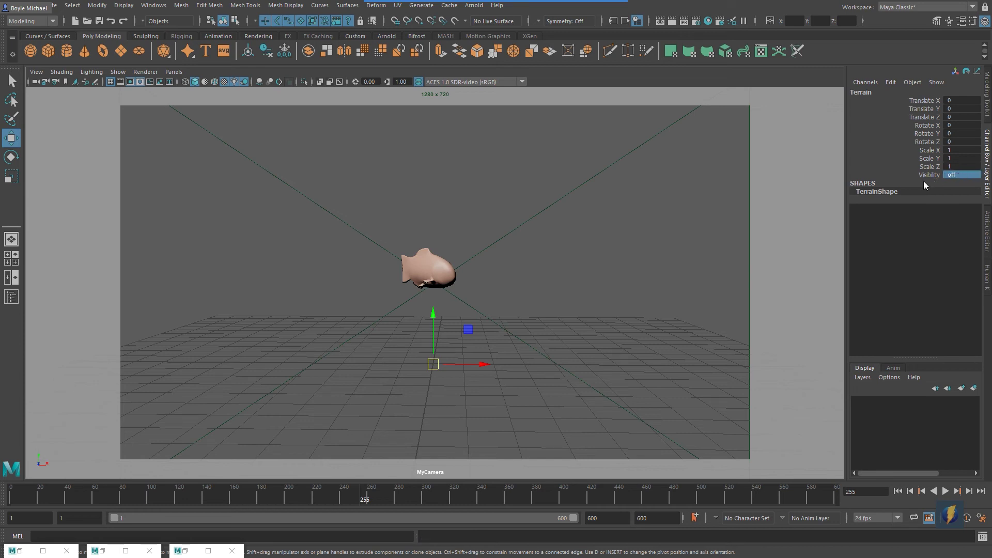
key("Return")
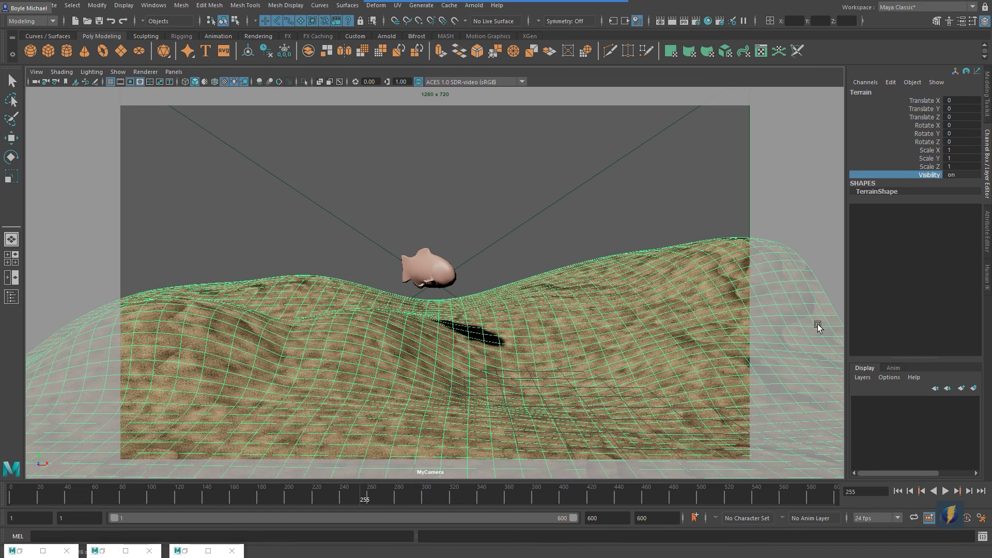
Step: Rewind to frame 1, render a test frame of the caustic-lit sand, then show the Outliner
left_click(945, 491)
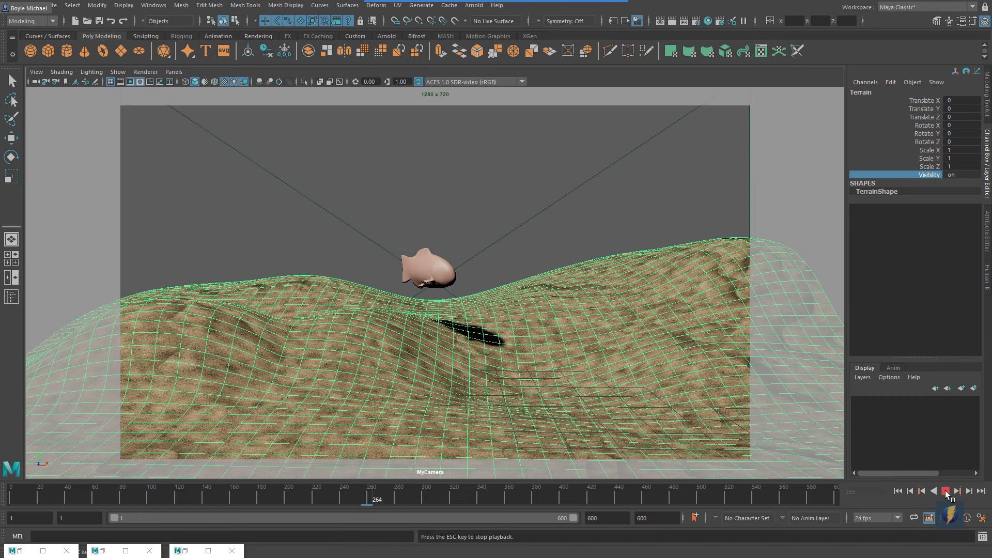
left_click(944, 492)
left_click(899, 492)
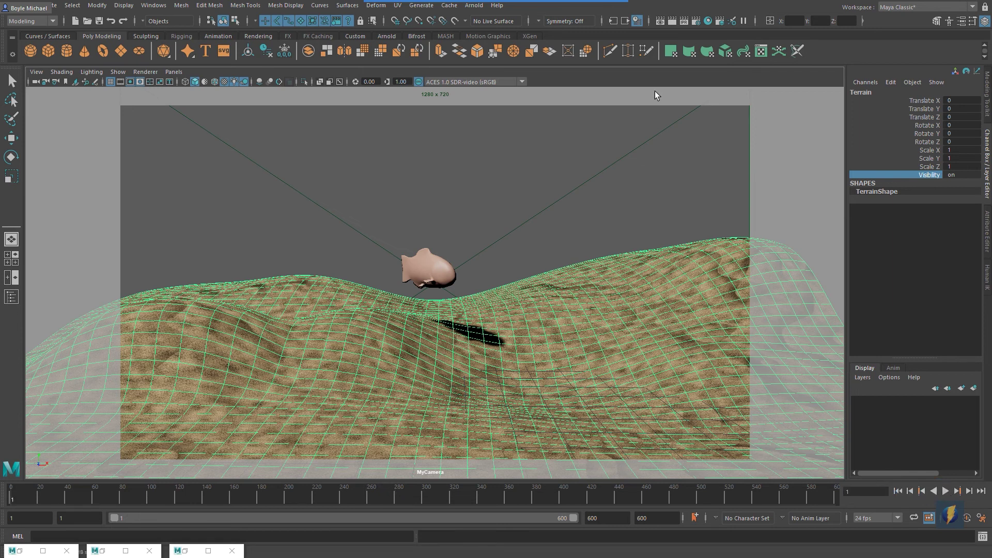
left_click(671, 20)
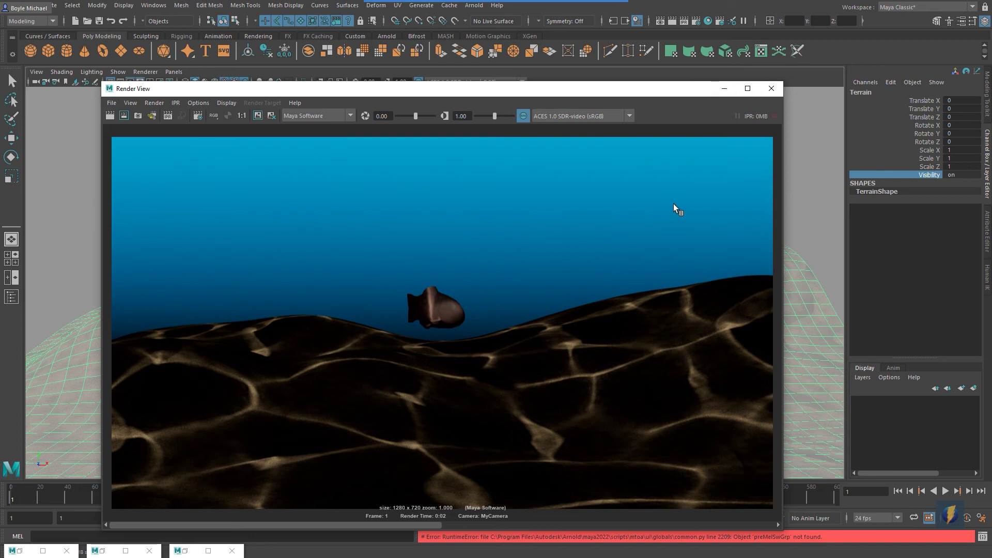
left_click(723, 88)
left_click(11, 296)
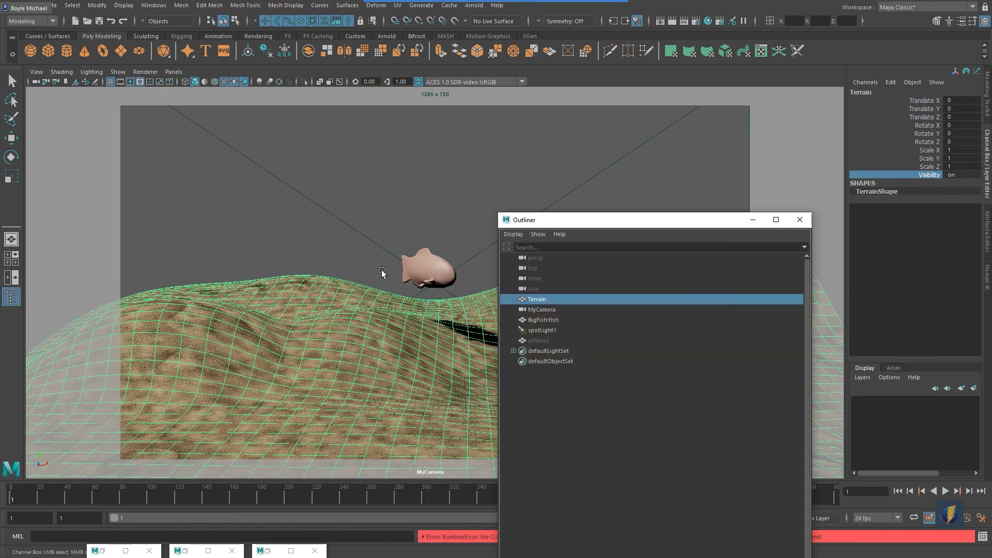
Step: Break the file1 connection on spotLight1's Color and render a test of the evenly lit sand
left_click(537, 330)
left_click(753, 220)
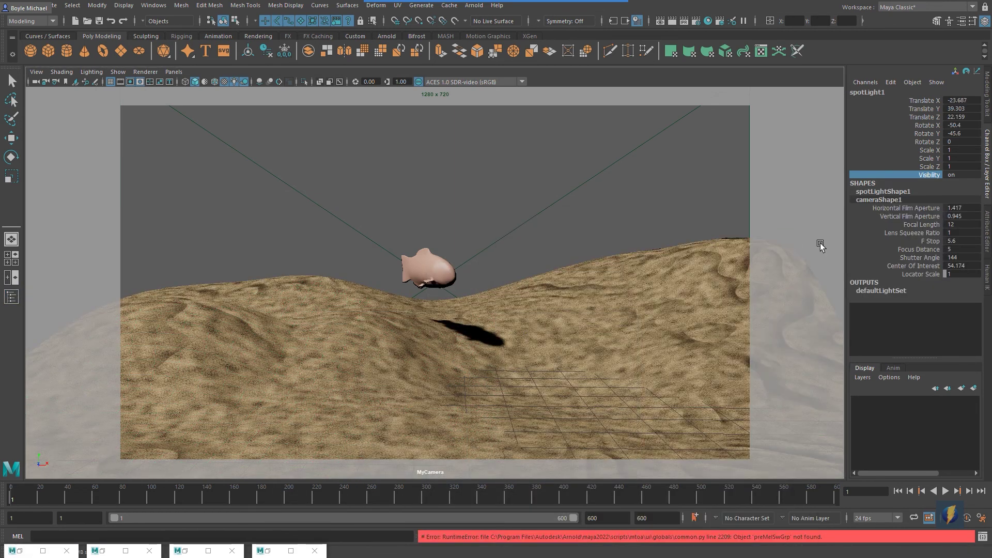
key("ctrl+a")
key("w")
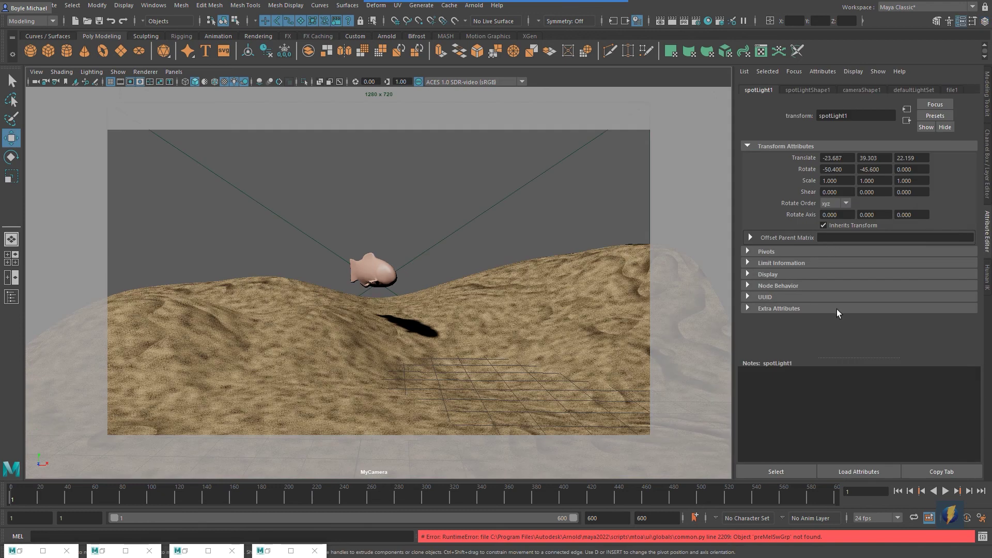
left_click(821, 89)
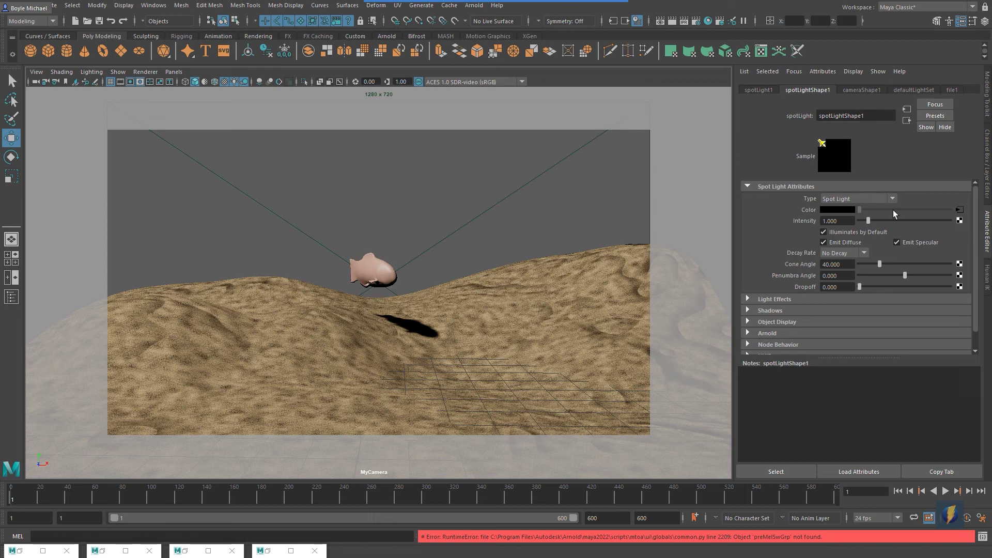
right_click(809, 210)
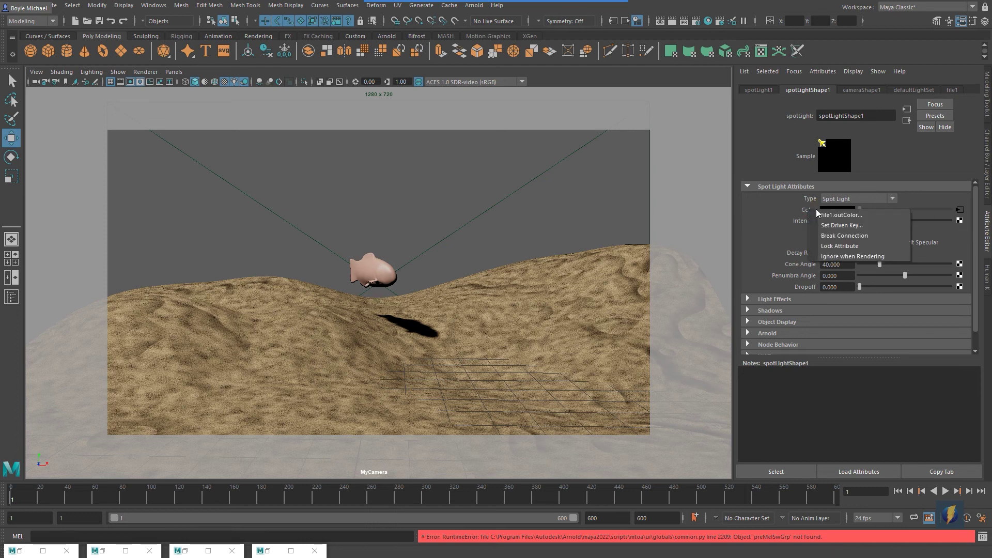
left_click(923, 259)
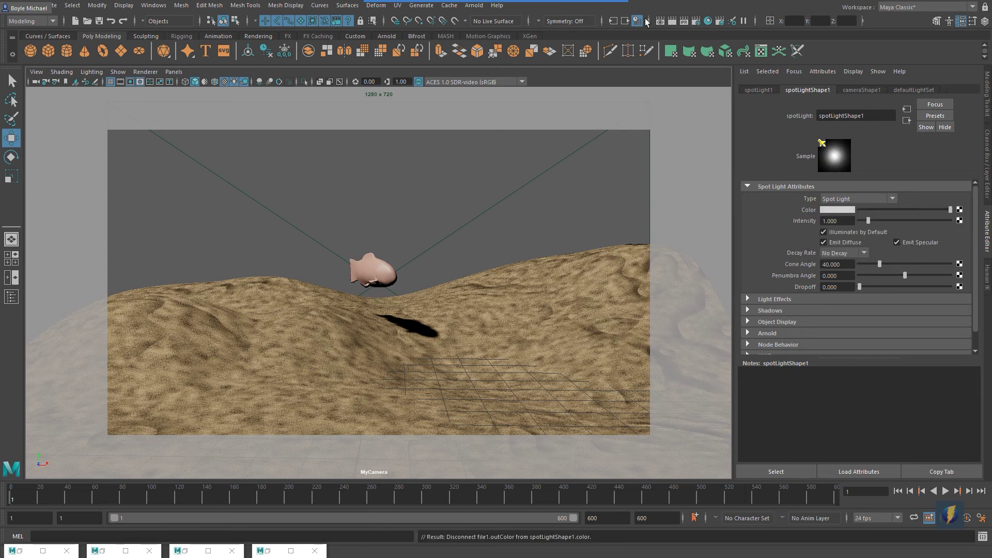
left_click(671, 21)
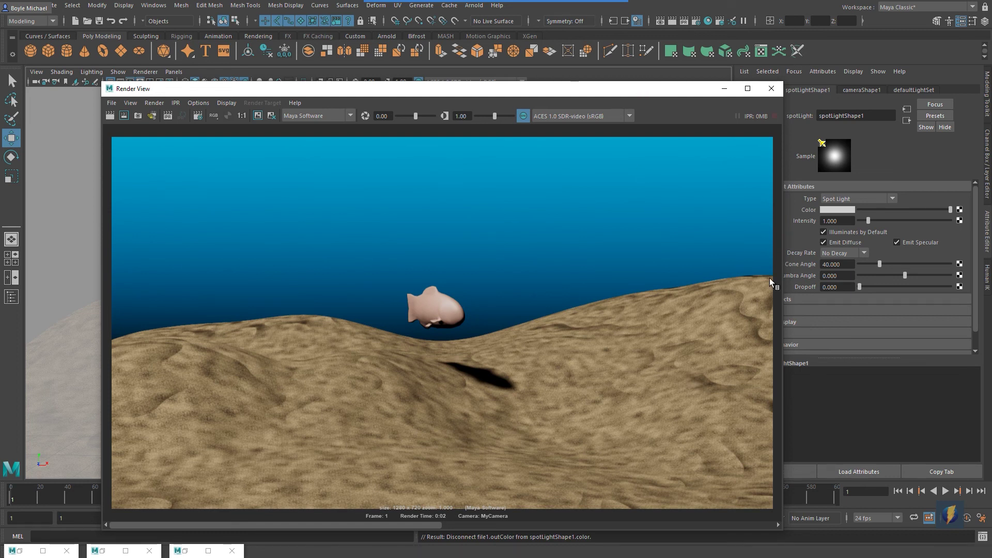
left_click(722, 90)
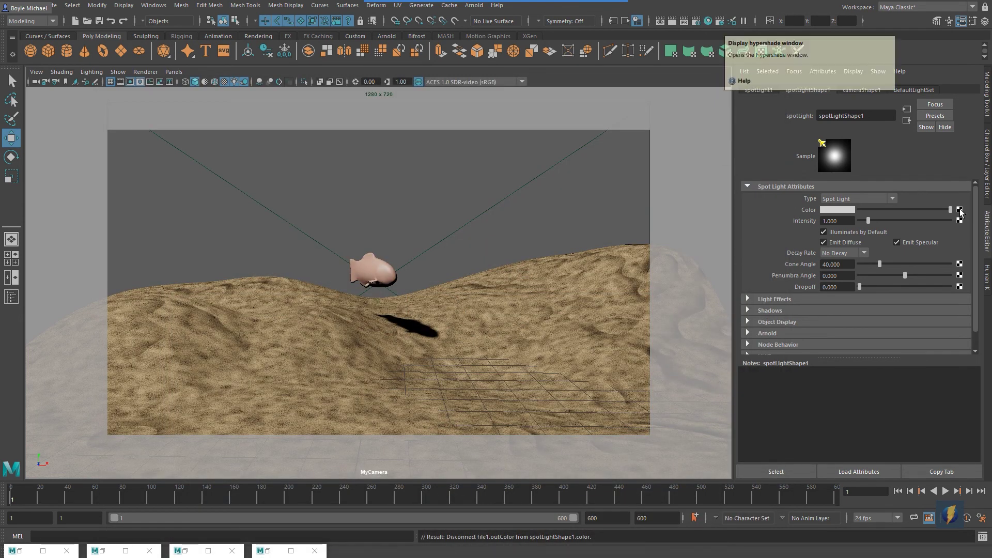
Step: In Hypershade, connect the fractal1 texture to spotLight1's Color, then render the frame
left_click(708, 22)
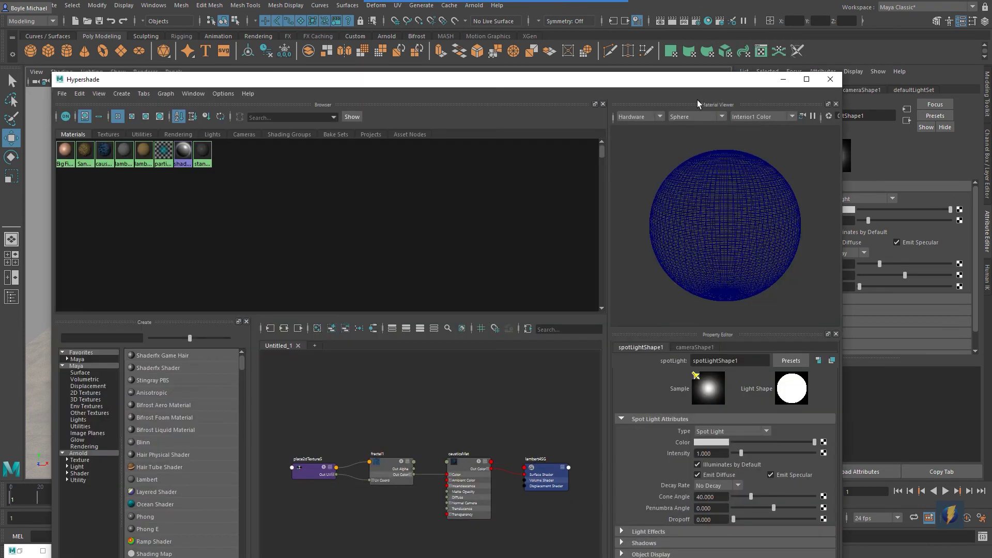
left_click_drag(648, 86, 702, 147)
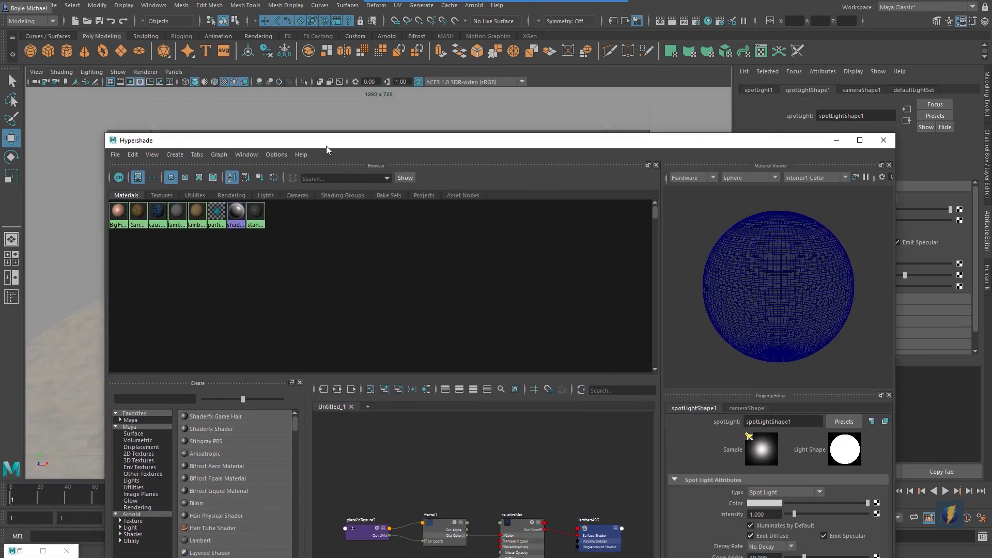
left_click(171, 198)
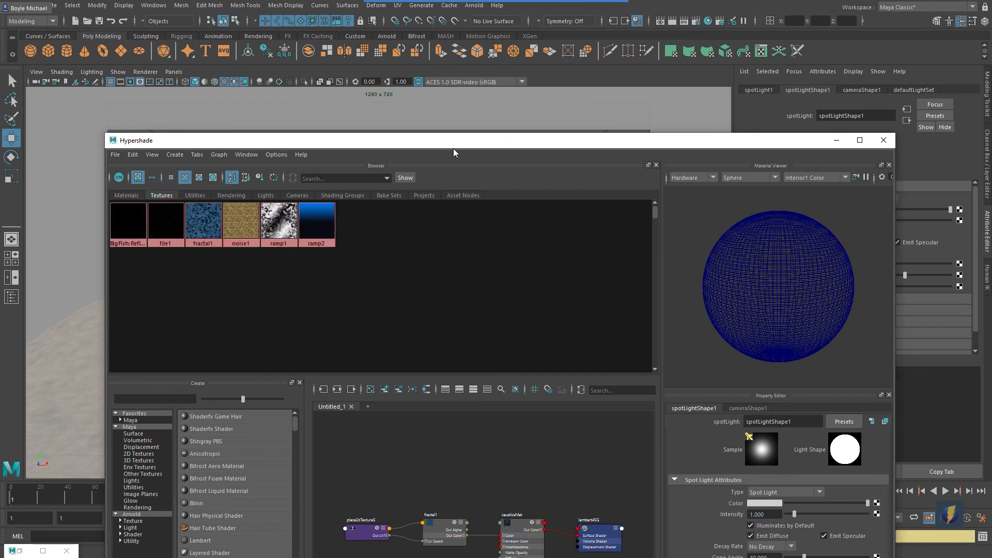
left_click_drag(479, 146, 363, 252)
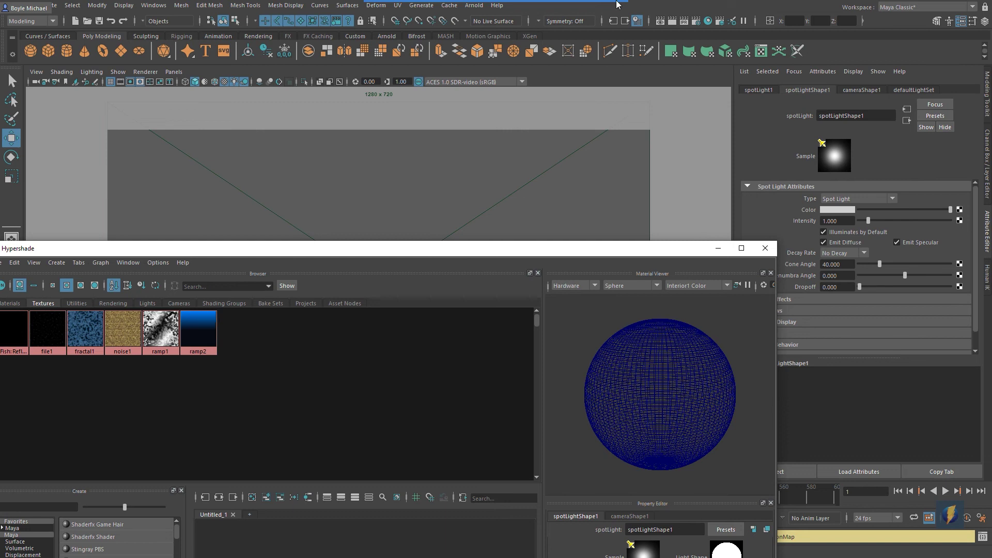
mouse_move(568, 6)
left_click(540, 26)
mouse_move(325, 147)
left_mouse_down()
mouse_move(136, 280)
mouse_move(98, 318)
left_mouse_up()
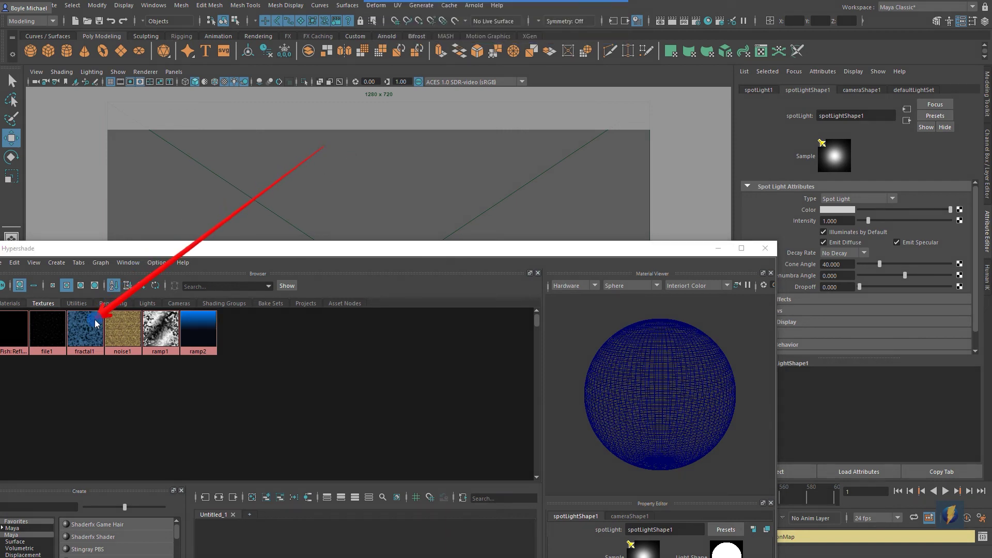
middle_click_drag(94, 325, 806, 210)
left_click(716, 249)
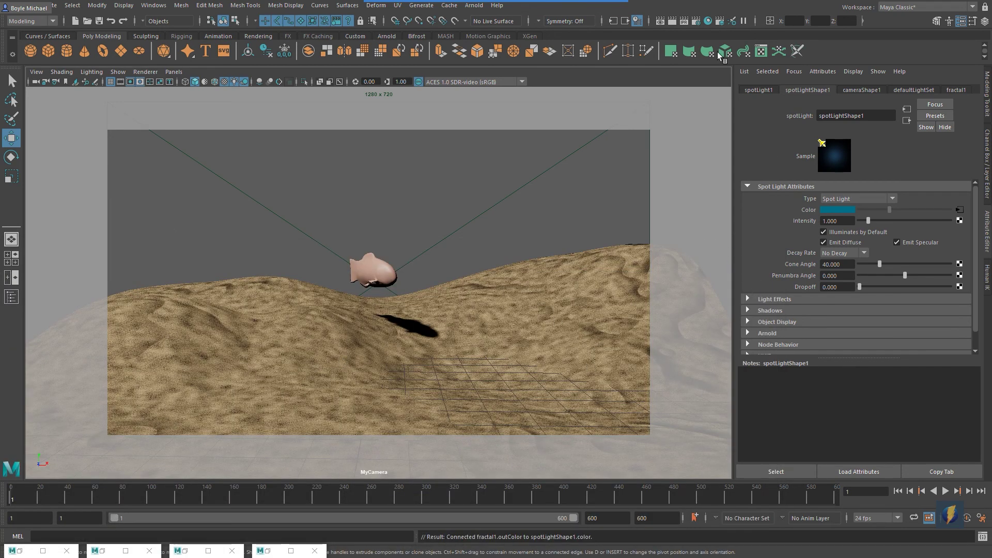
left_click(672, 21)
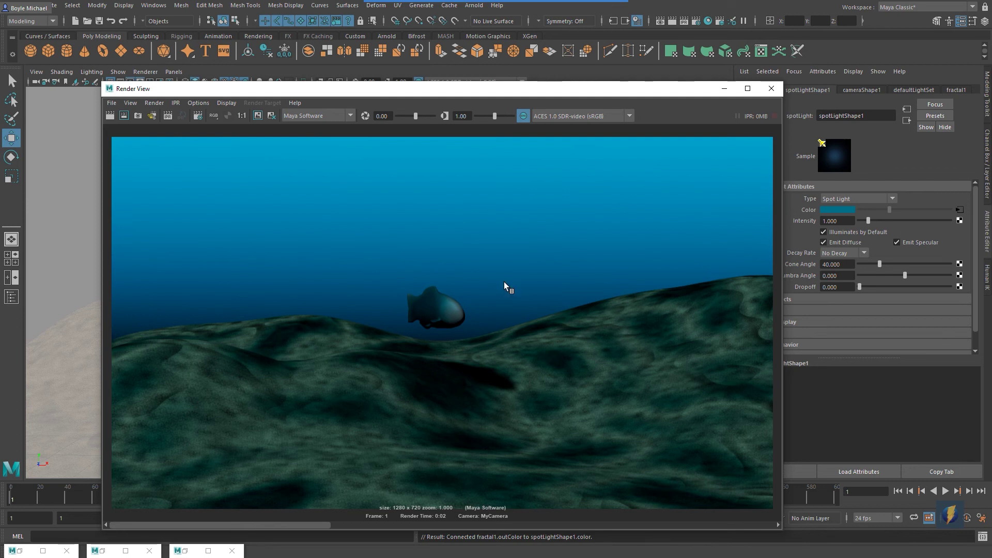
Step: Close the Render View after reviewing the blue-green mottled light on the sand
left_click(771, 88)
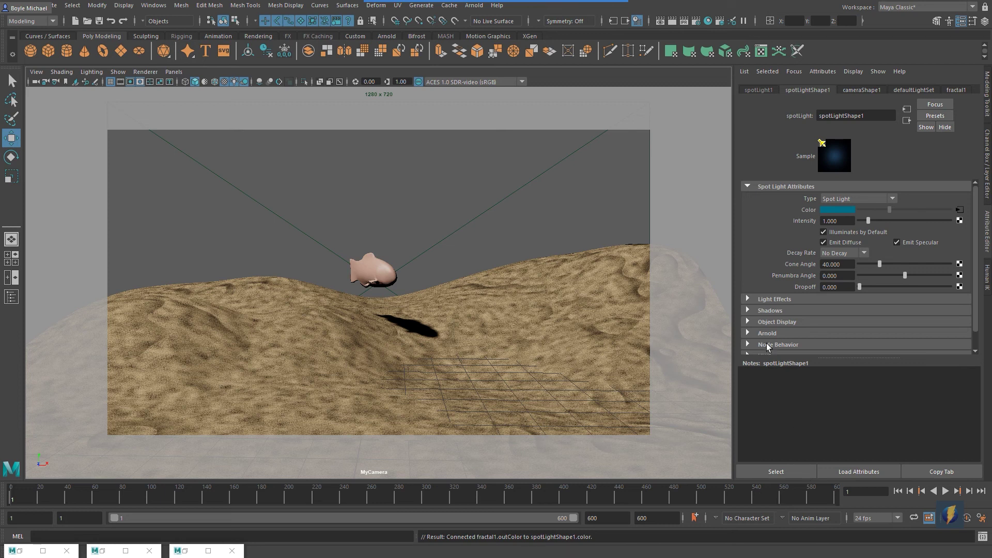
Step: Set the render output format to AVI, keeping the causticsTest file name prefix
left_click(697, 20)
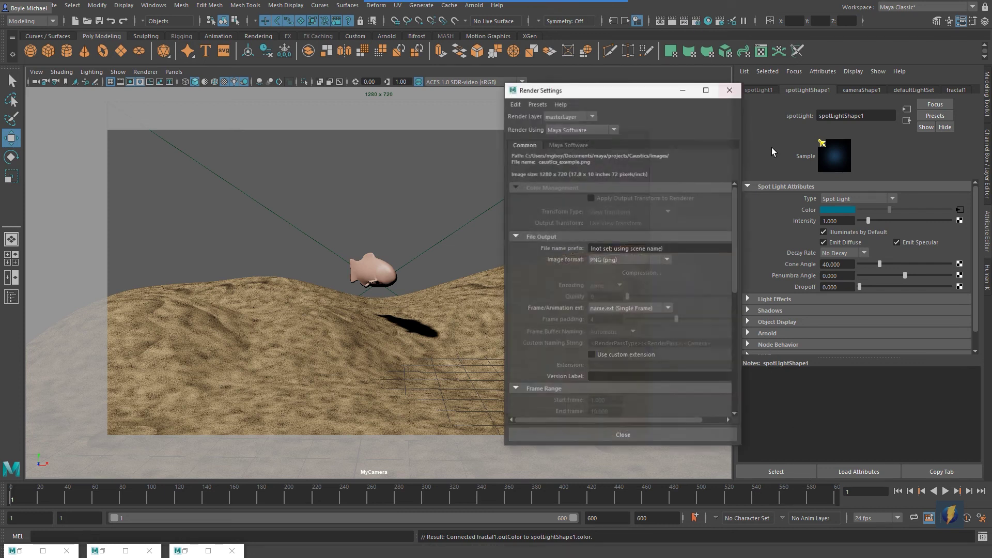
left_click(620, 91)
left_click_drag(619, 92, 507, 88)
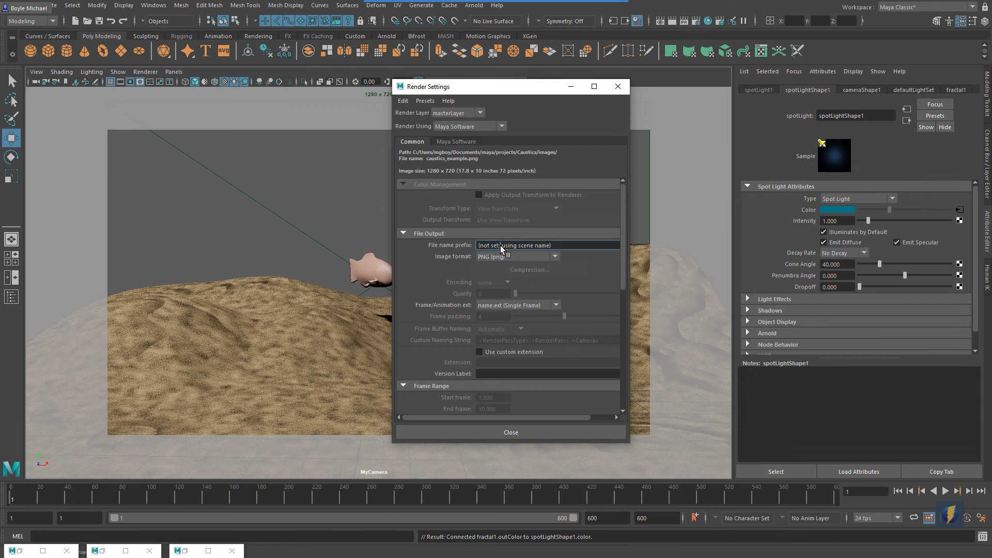
left_click(554, 256)
left_click(513, 268)
left_click(509, 243)
triple_click(510, 244)
type("causticsT")
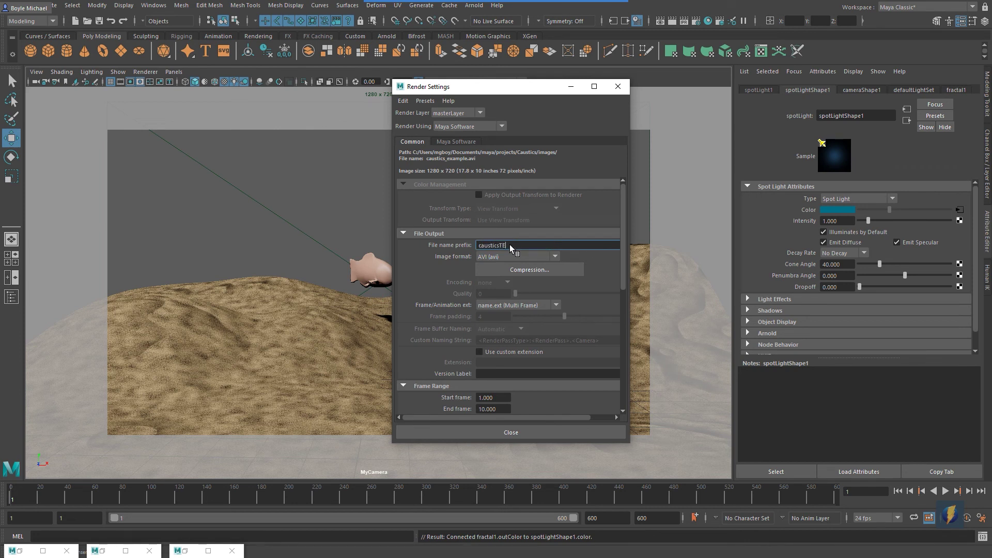
key("BackSpace")
Step: Change the render frame range End frame to 48 on the Common tab
left_click(456, 141)
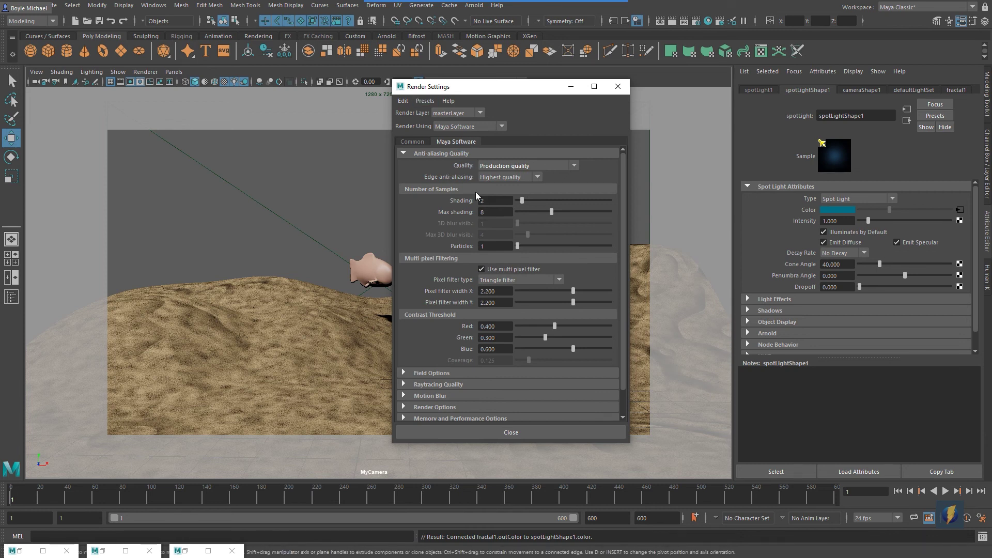
left_click(412, 142)
scroll(541, 339, "down", 5)
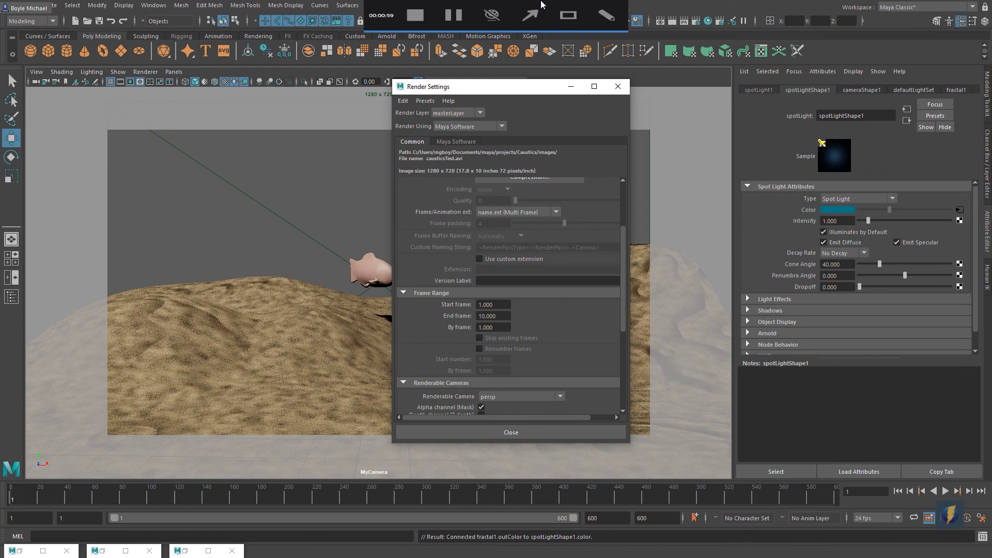
mouse_move(313, 209)
left_mouse_down()
mouse_move(398, 258)
mouse_move(443, 305)
mouse_move(482, 319)
left_mouse_up()
double_click(500, 315)
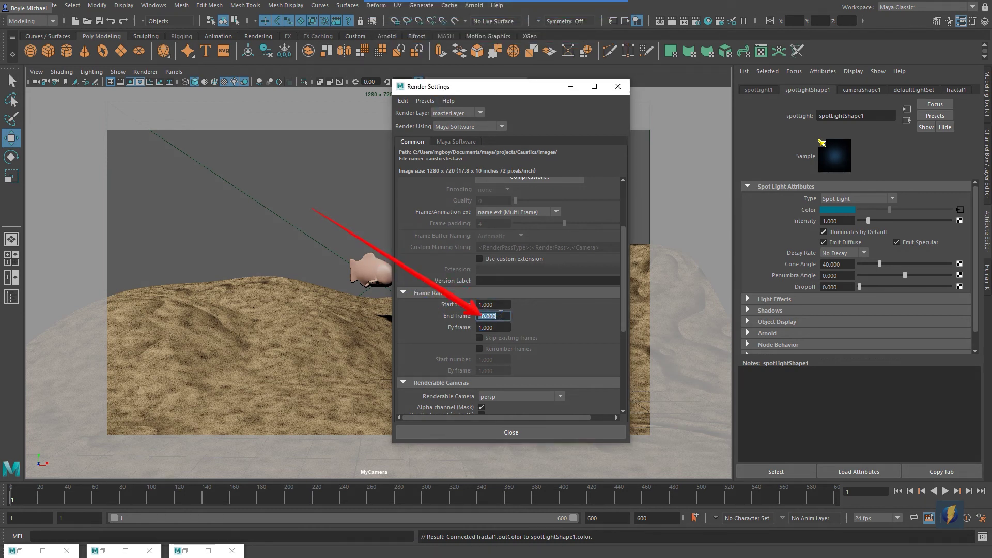
type("48")
scroll(583, 351, "down", 3)
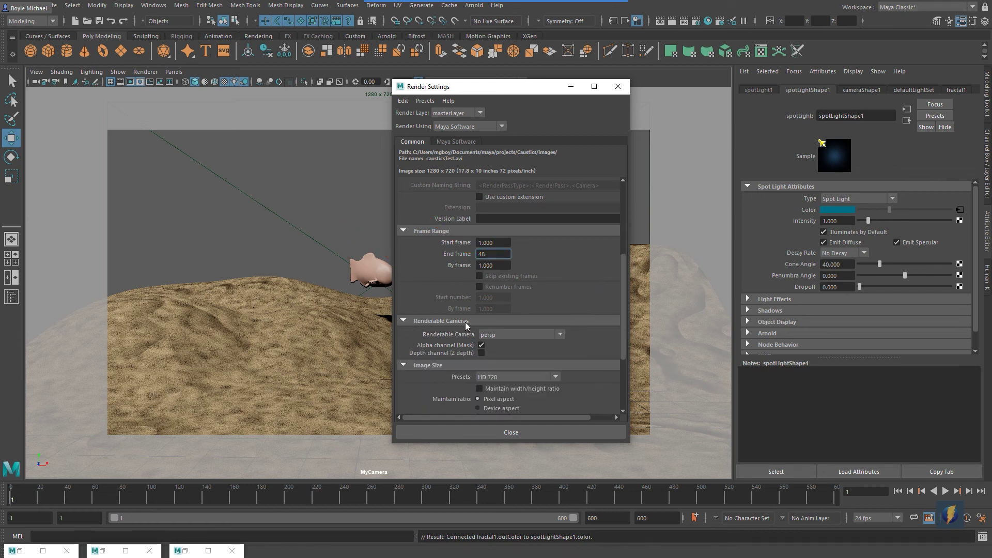
left_click(531, 18)
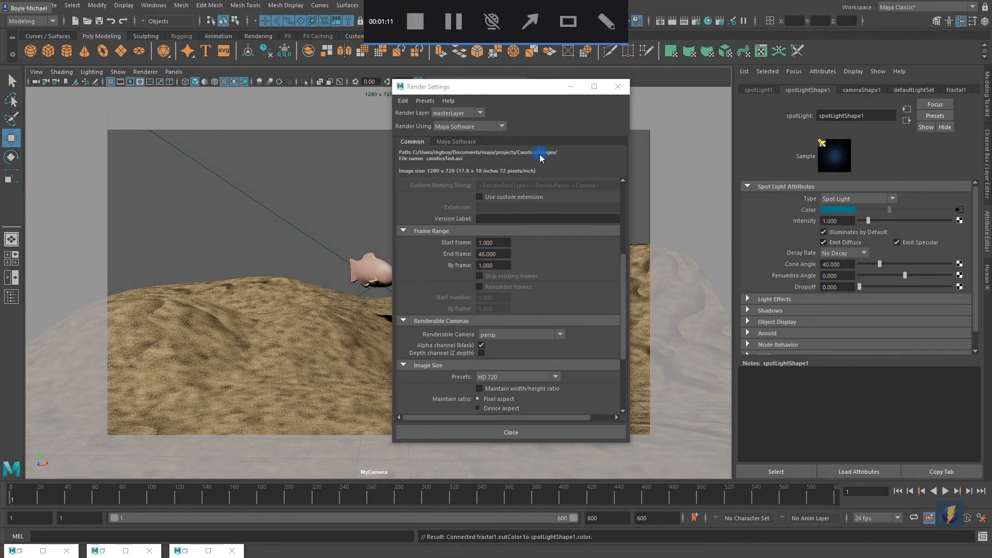
left_click_drag(539, 154, 488, 333)
Step: Make MyCamera the renderable camera and close Render Settings
left_click(560, 334)
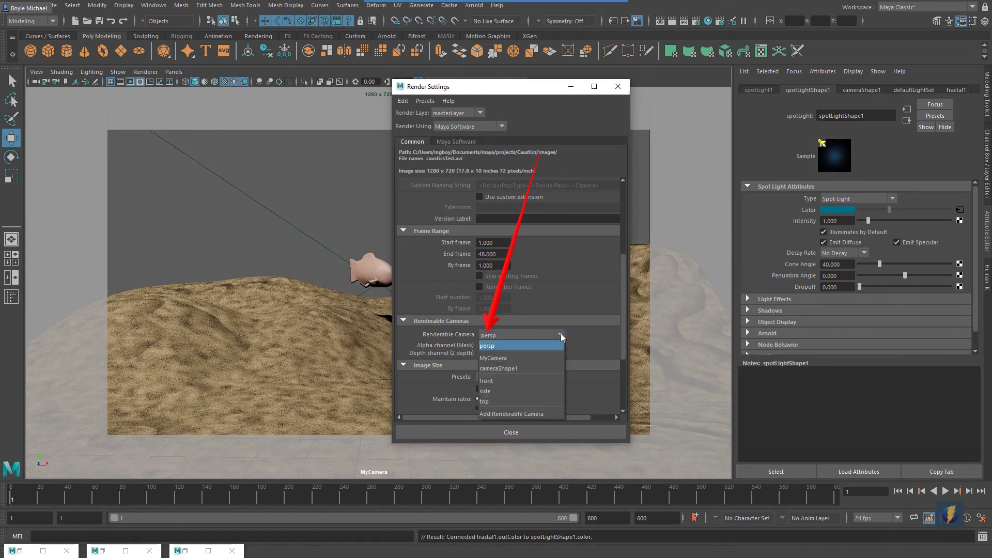
left_click(522, 357)
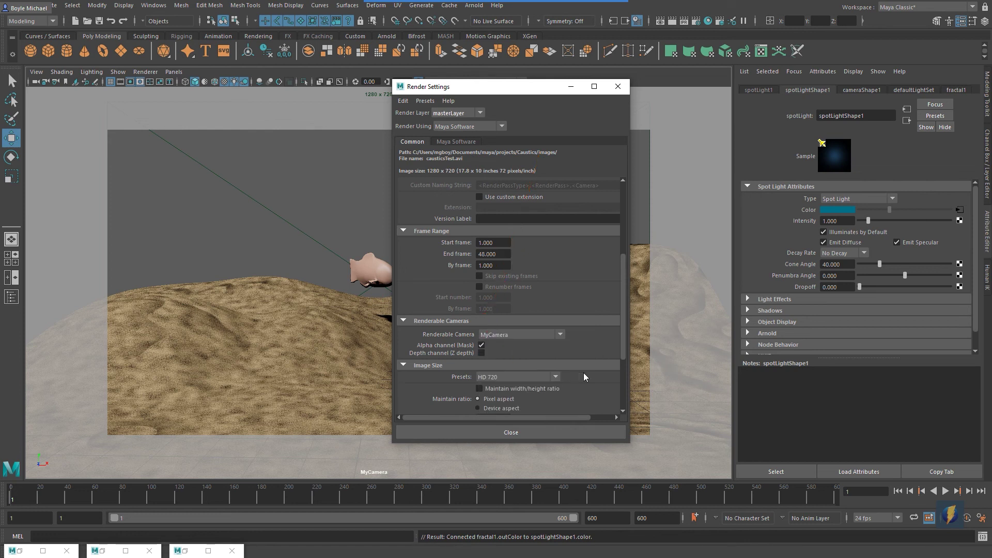
scroll(597, 373, "down", 5)
scroll(591, 372, "up", 5)
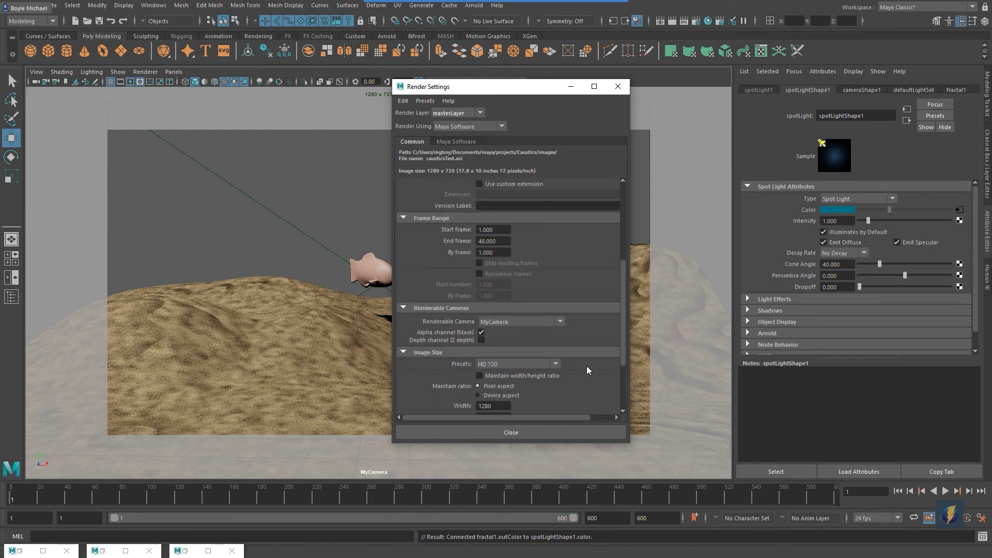
mouse_move(532, 26)
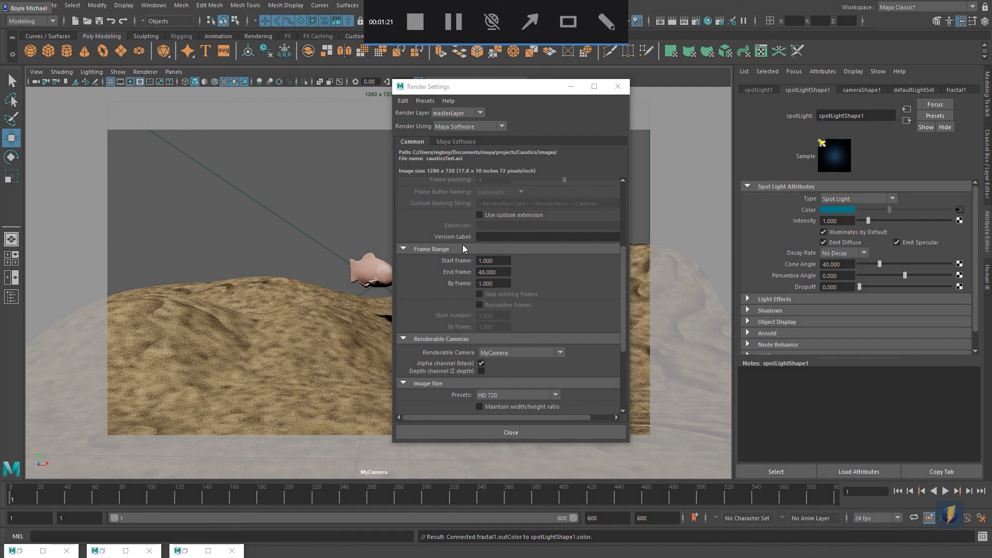
mouse_move(440, 333)
left_mouse_down()
mouse_move(401, 157)
mouse_move(580, 158)
mouse_move(501, 157)
mouse_move(525, 155)
mouse_move(539, 178)
mouse_move(543, 156)
left_mouse_up()
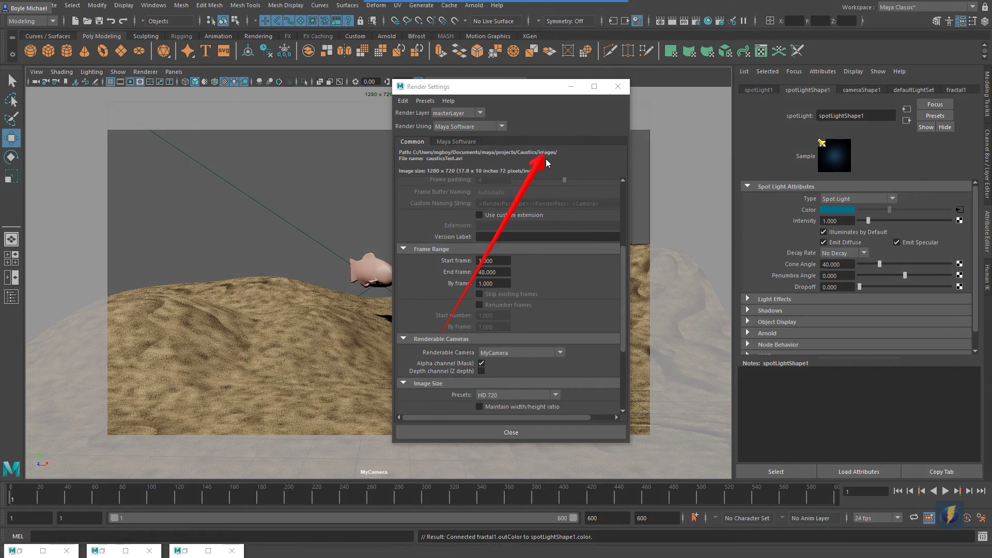
left_click(519, 431)
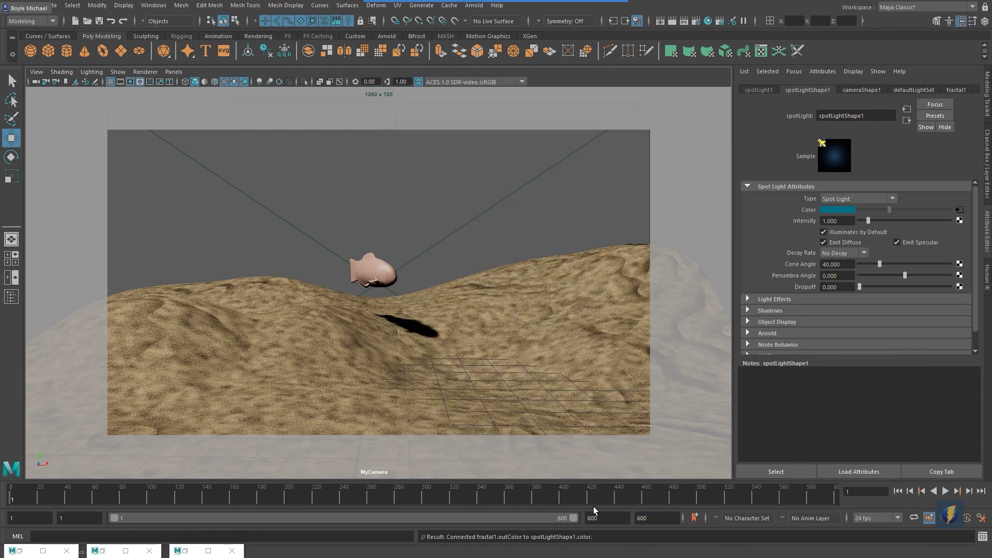
Step: Switch the menu set to Rendering
mouse_move(196, 308)
left_mouse_down()
mouse_move(55, 99)
mouse_move(32, 28)
left_mouse_up()
left_click(52, 21)
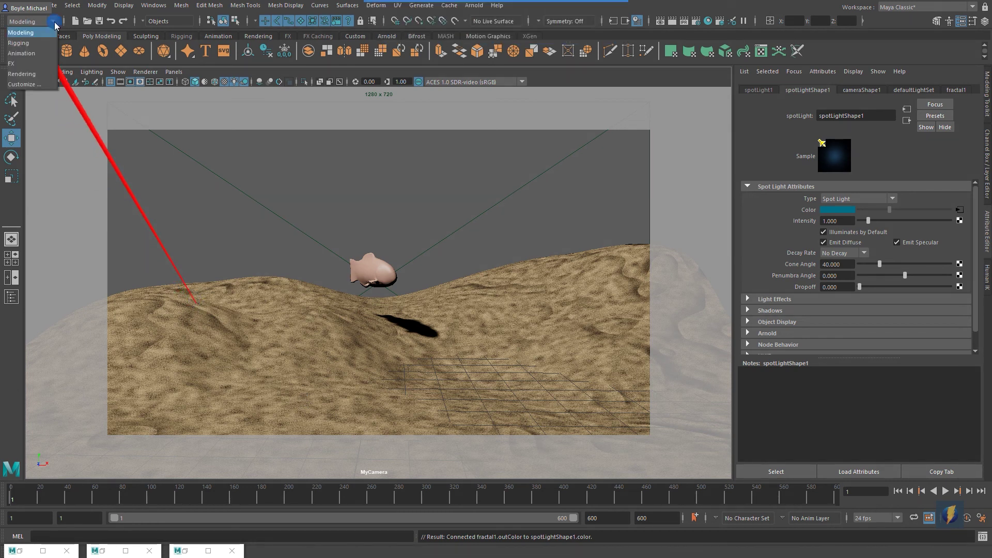
left_click(30, 76)
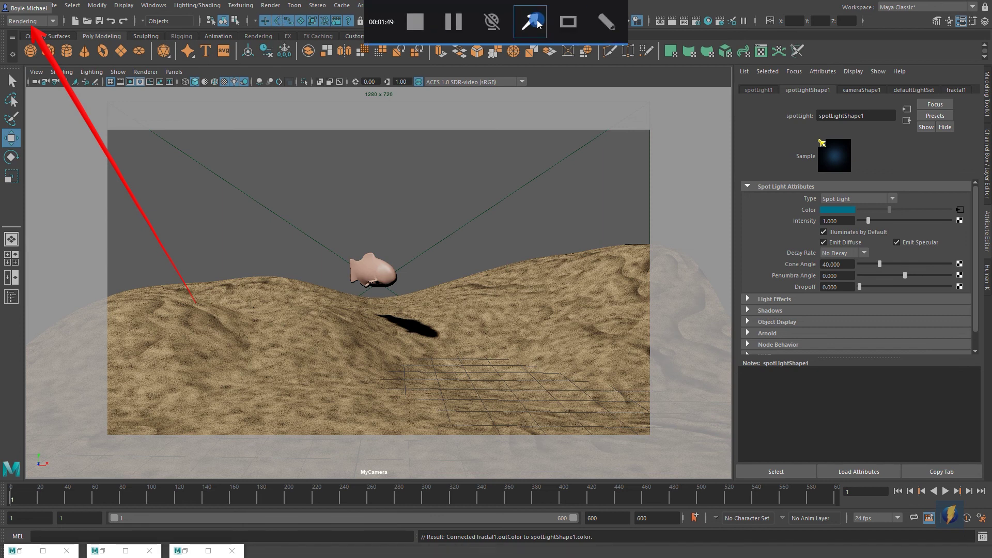
Step: Run Render > Batch Render and wait until the status line reports Rendering Completed
mouse_move(270, 291)
left_mouse_down()
mouse_move(243, 83)
mouse_move(271, 14)
left_mouse_up()
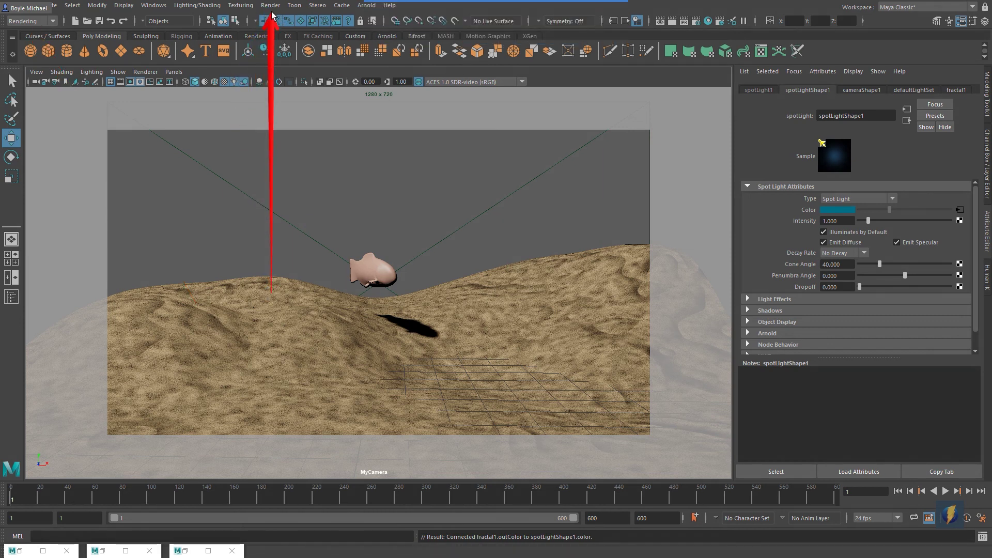
left_click(274, 8)
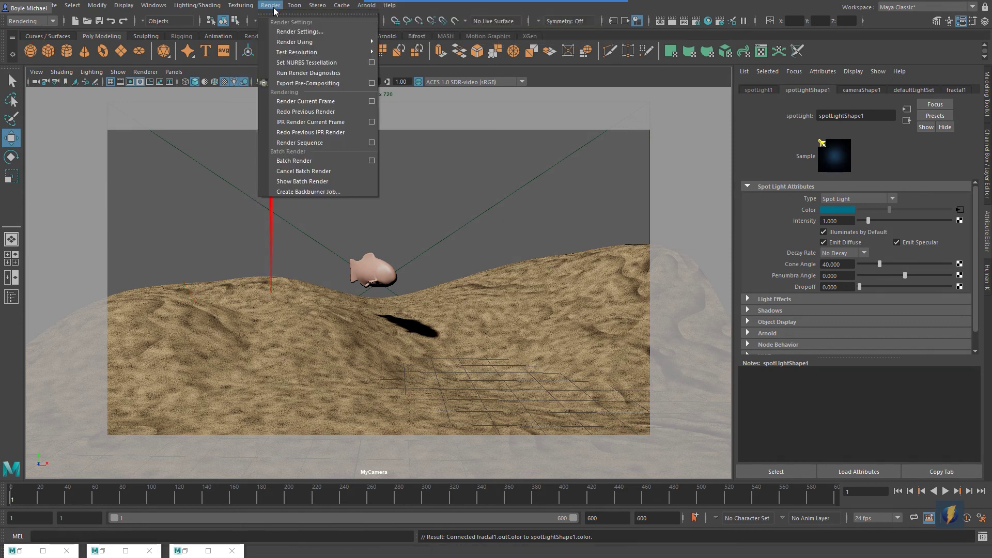
left_click(297, 161)
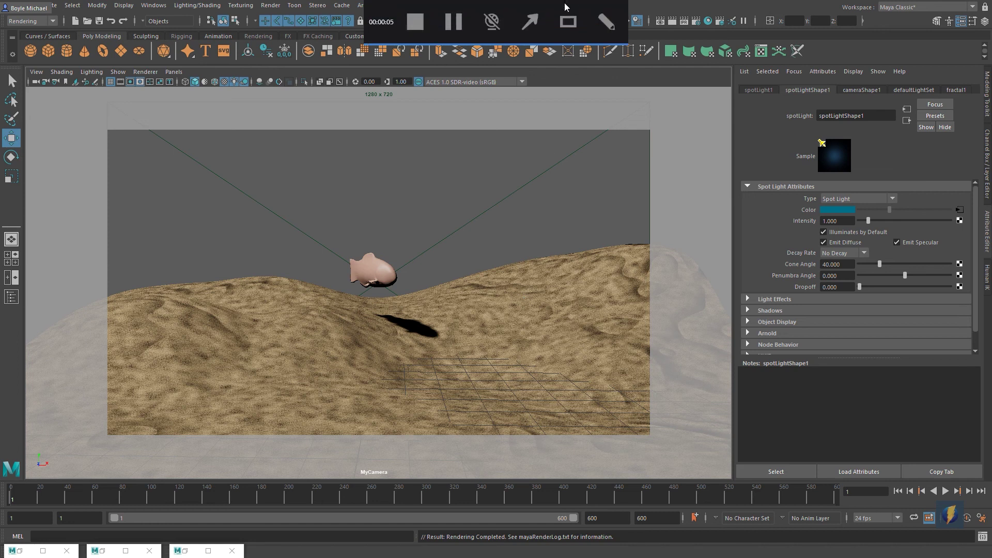
mouse_move(605, 226)
left_mouse_down()
mouse_move(454, 436)
mouse_move(412, 536)
mouse_move(499, 537)
mouse_move(518, 523)
mouse_move(506, 527)
mouse_move(604, 536)
mouse_move(533, 397)
left_mouse_up()
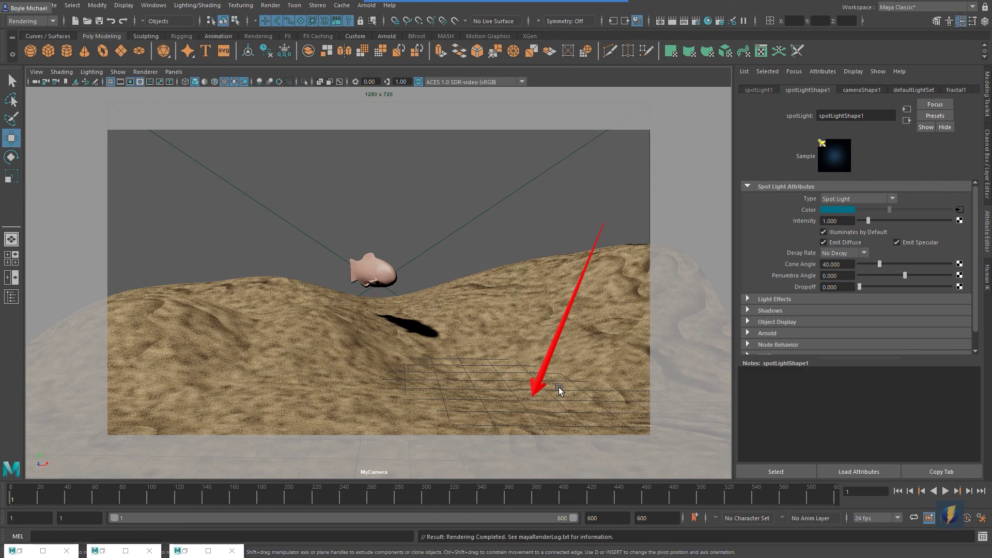
key("alt+Tab")
Step: Play the causticsTest video in Windows Media Player, then close it and return to Maya
left_click(455, 283)
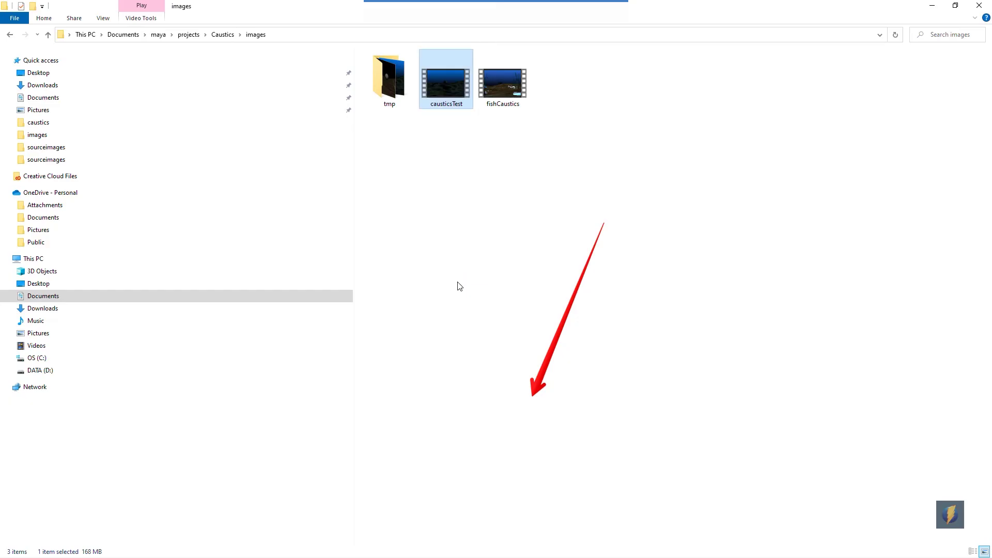
right_click(442, 86)
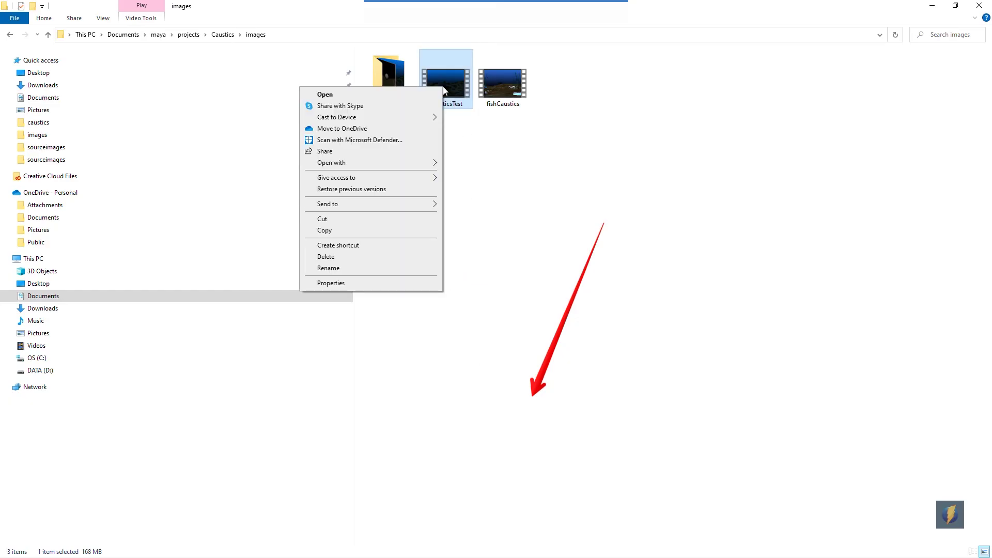
mouse_move(379, 163)
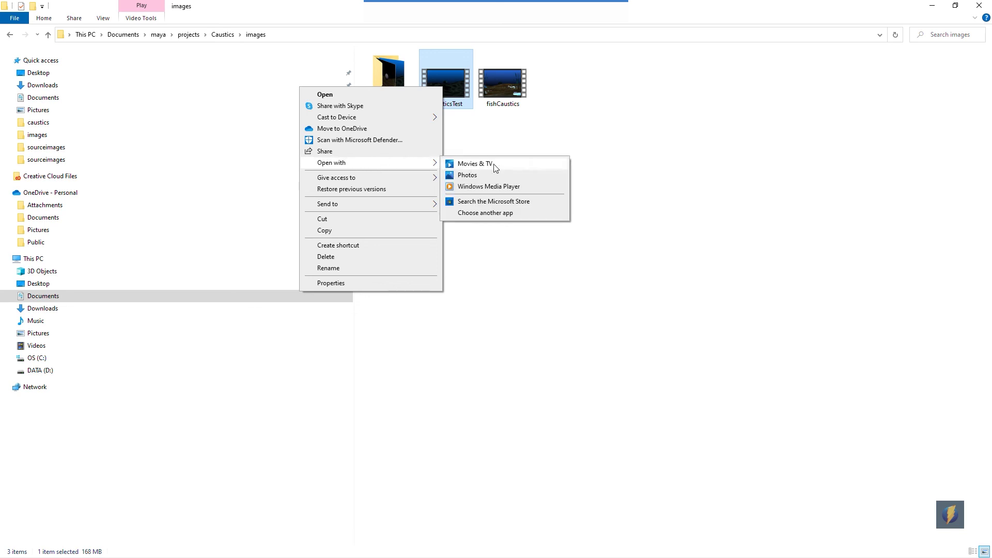
left_click(489, 187)
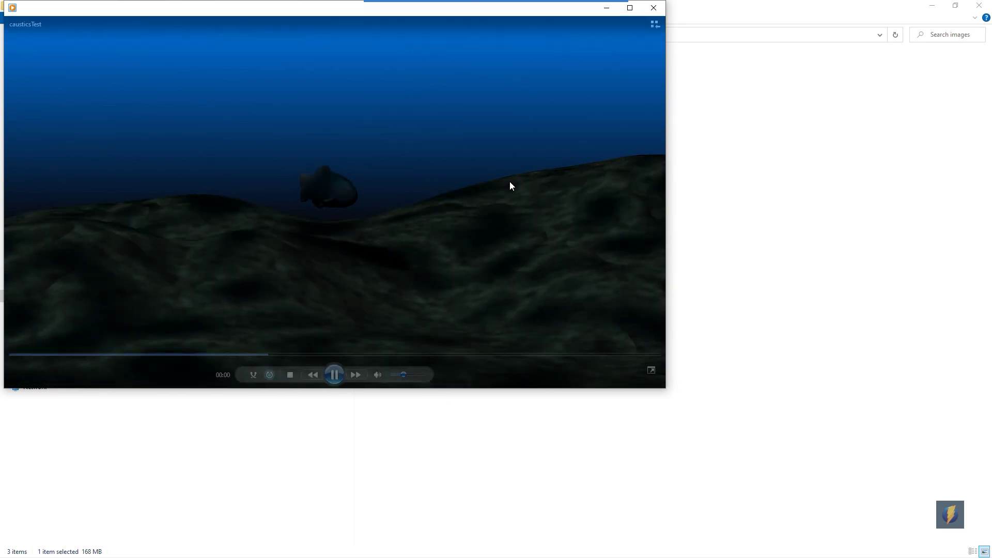
left_click(653, 7)
key("alt+Tab")
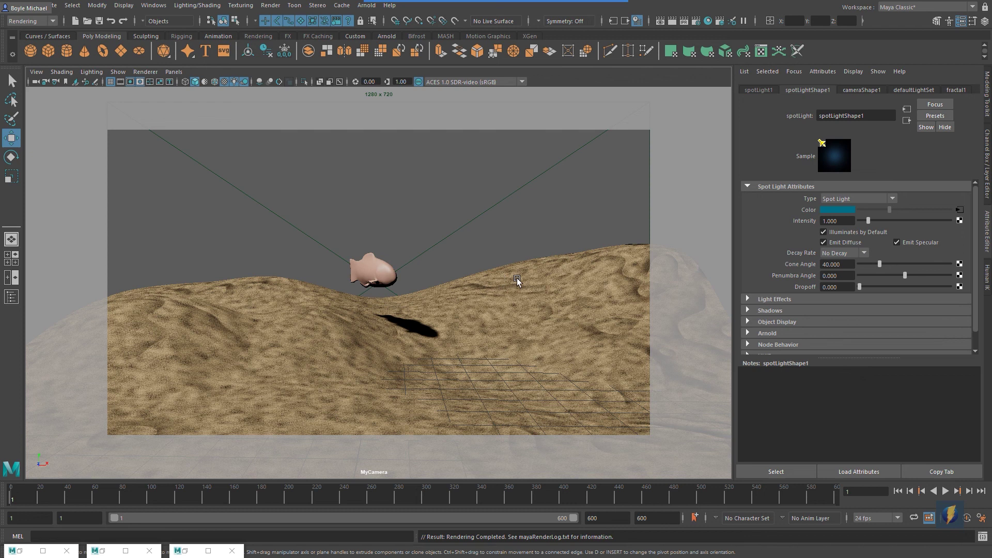
Step: Render the current frame and cancel the Render View's Save Image dialog without saving
left_click(671, 21)
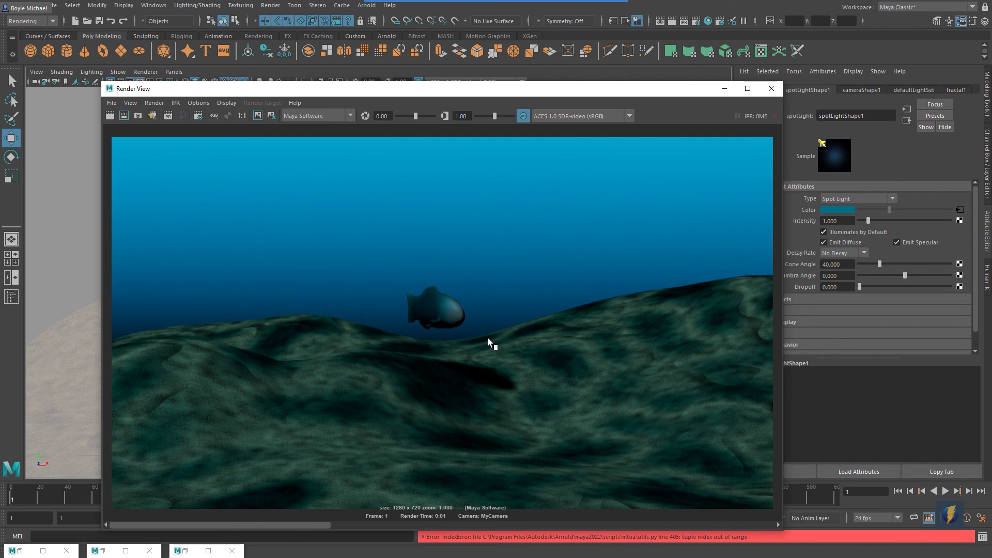
left_click(111, 104)
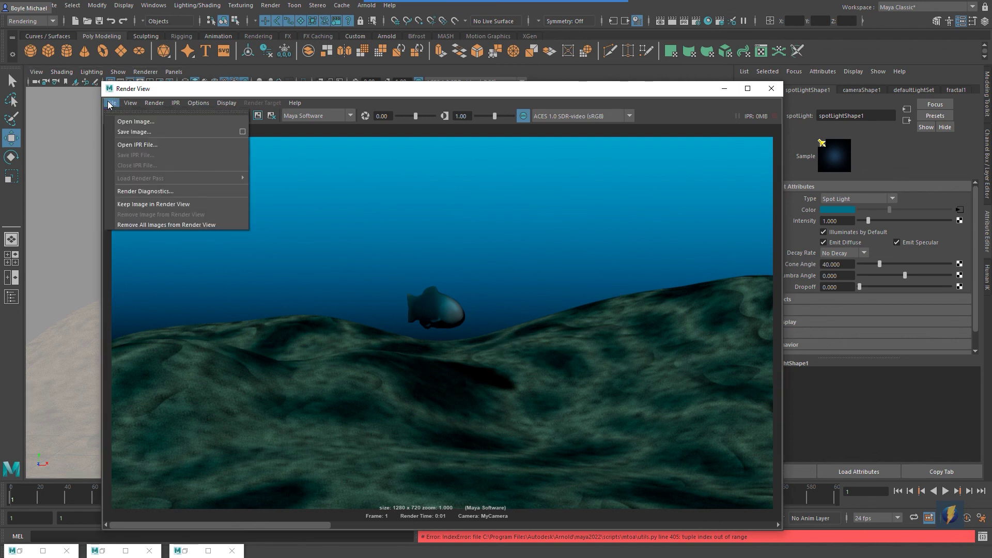
left_click(128, 131)
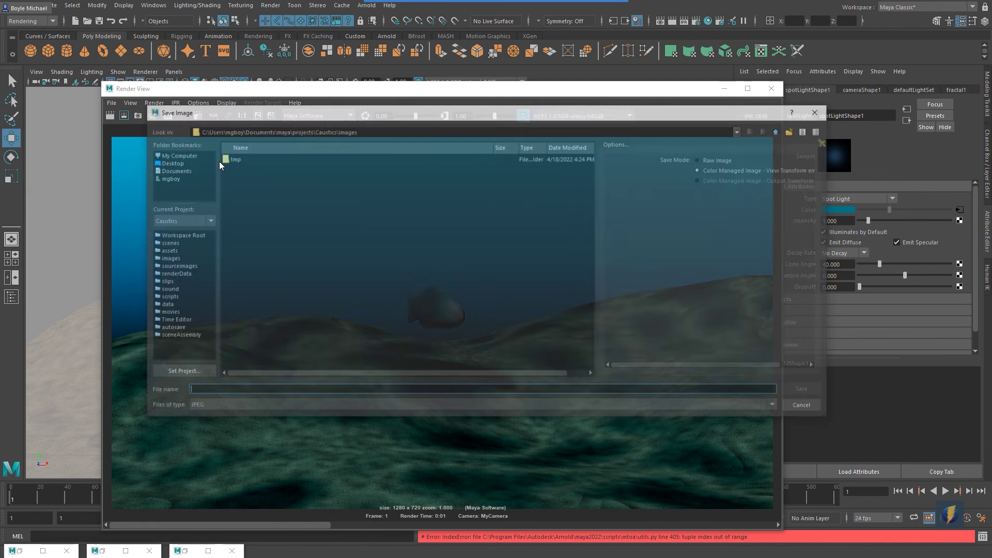
mouse_move(665, 310)
left_mouse_down()
mouse_move(689, 174)
mouse_move(766, 173)
left_mouse_up()
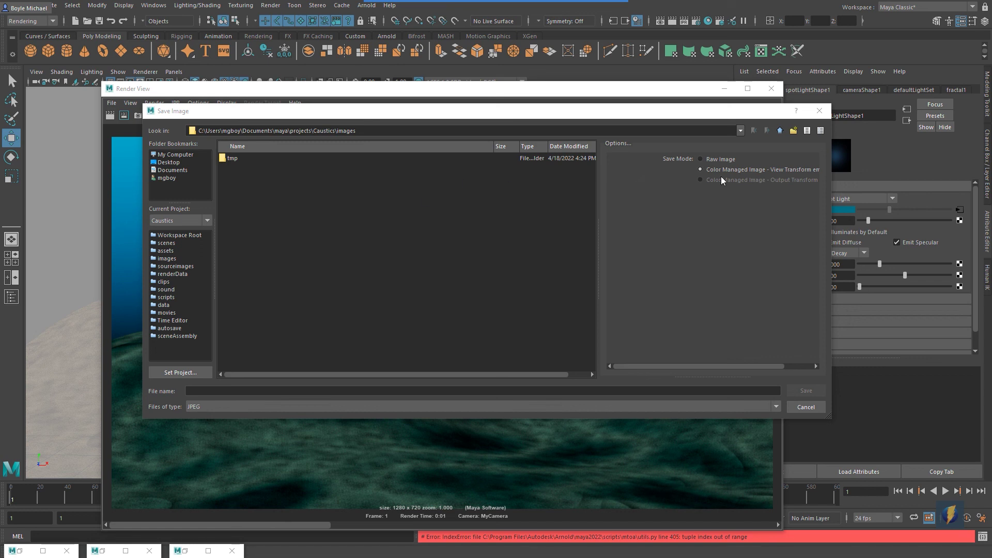
left_click(819, 110)
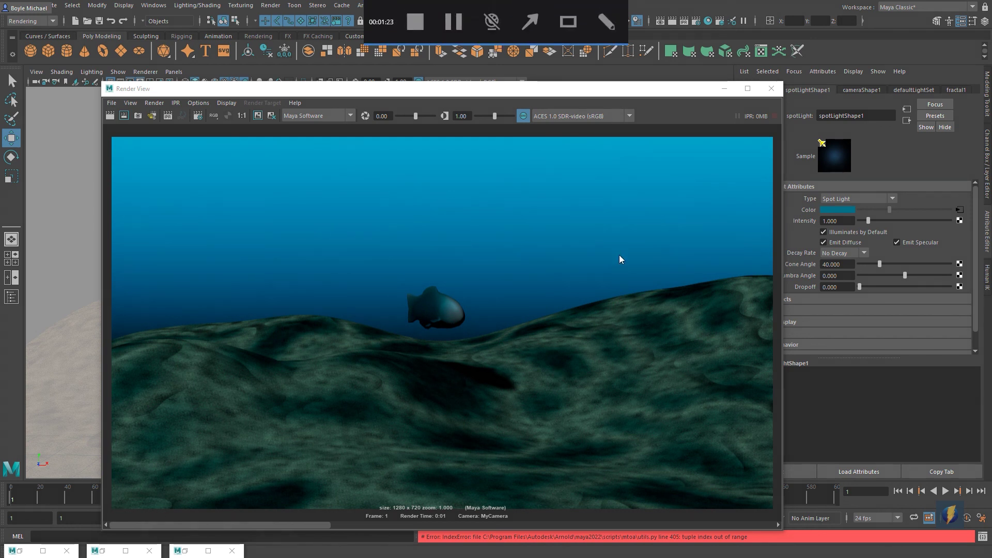
Step: Show the render in Raw (sRGB) colour space, then minimize Render View
left_click_drag(619, 243, 630, 122)
left_click(629, 117)
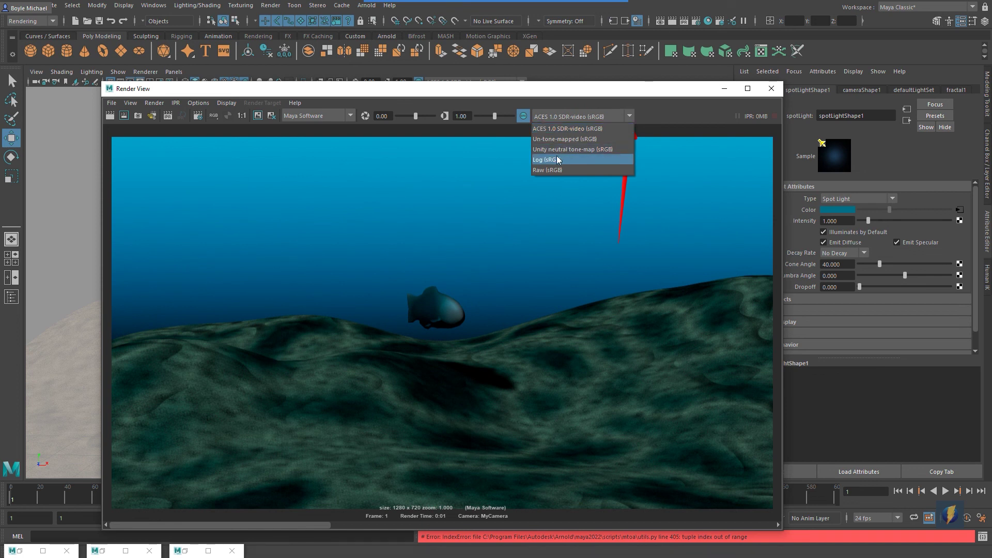
left_click(556, 170)
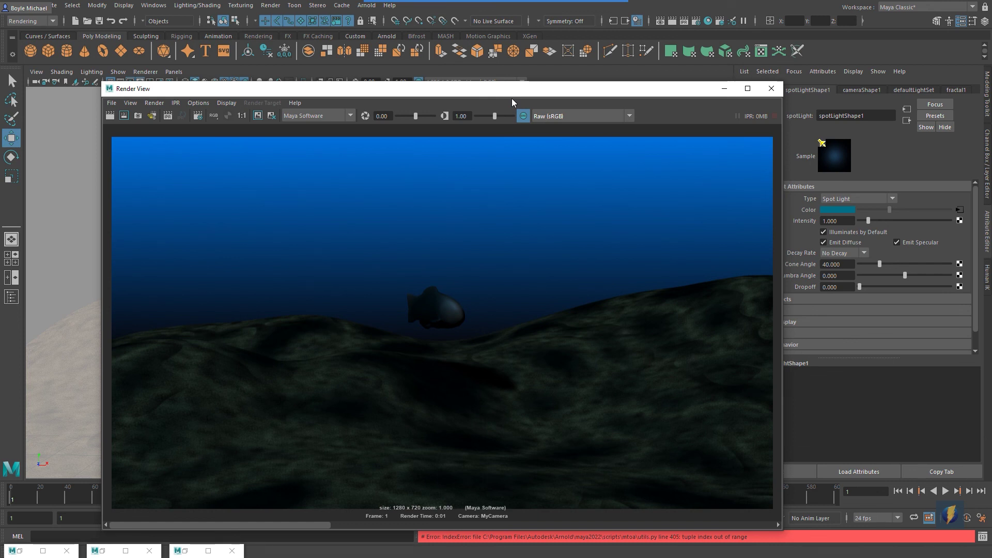
left_click(722, 90)
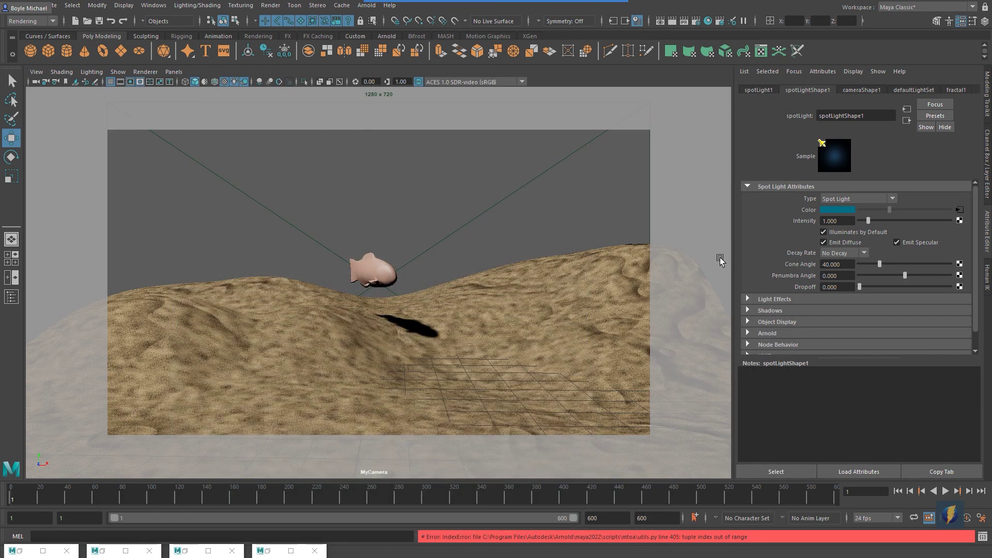
Step: Add an Ambient Light from the hotbox and render a test frame from the camera
key("space")
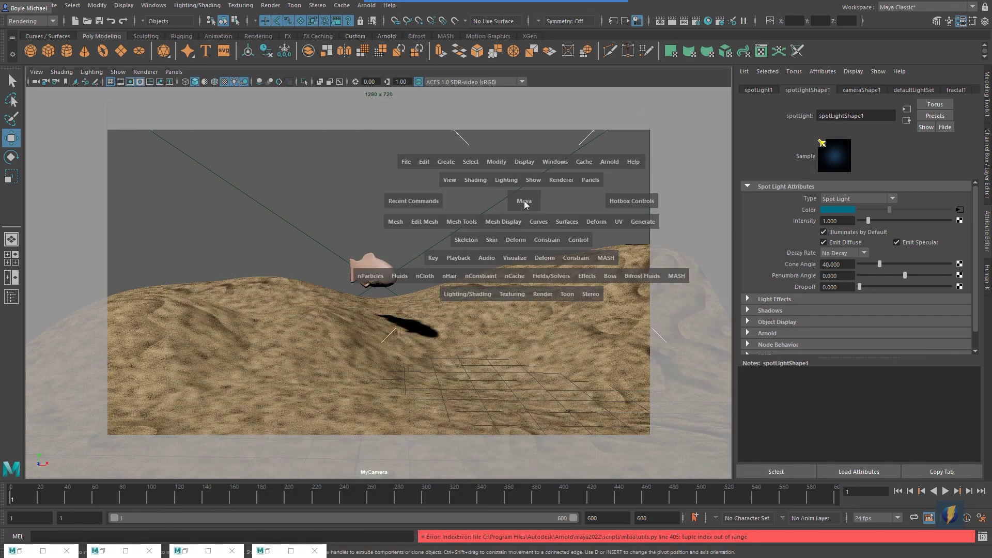
left_click(445, 161)
mouse_move(455, 226)
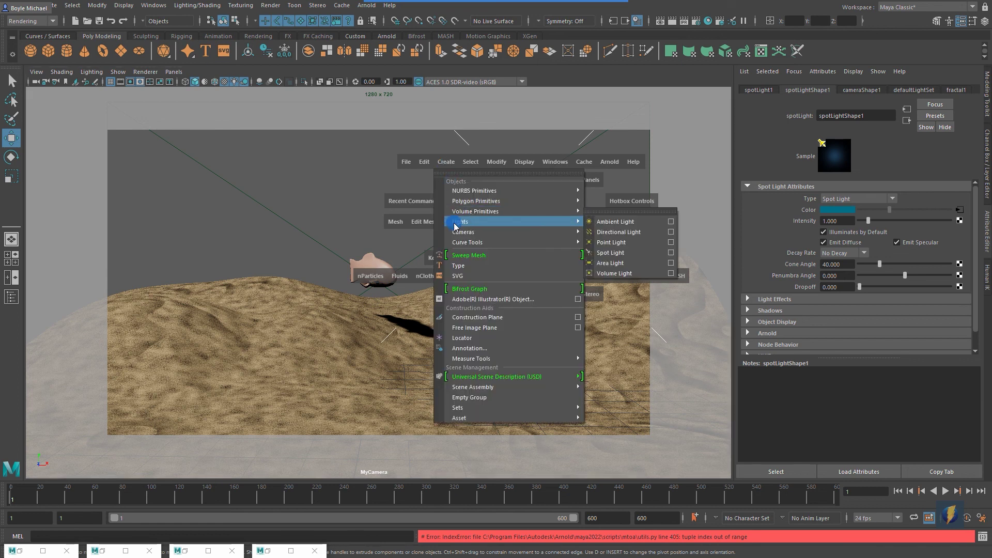
left_click(614, 222)
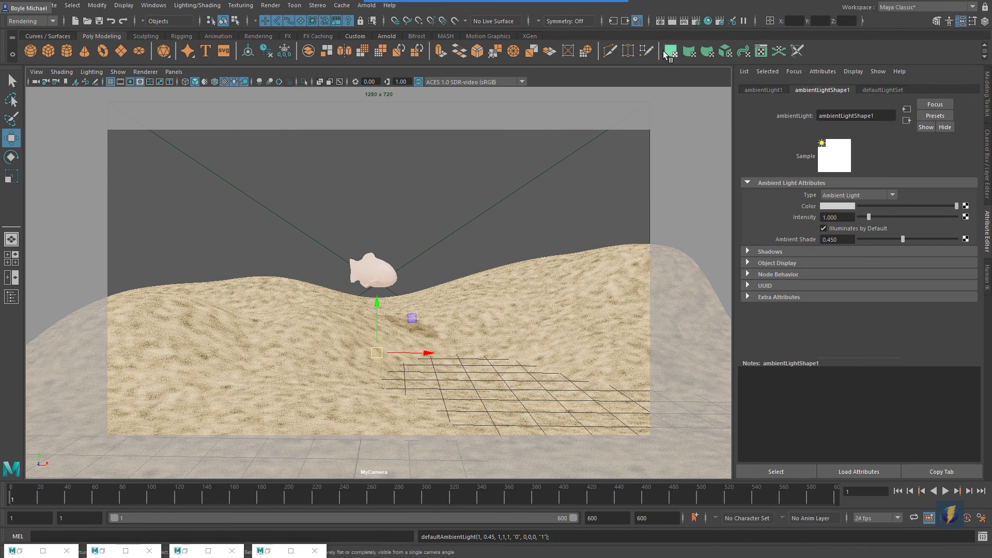
left_click(671, 20)
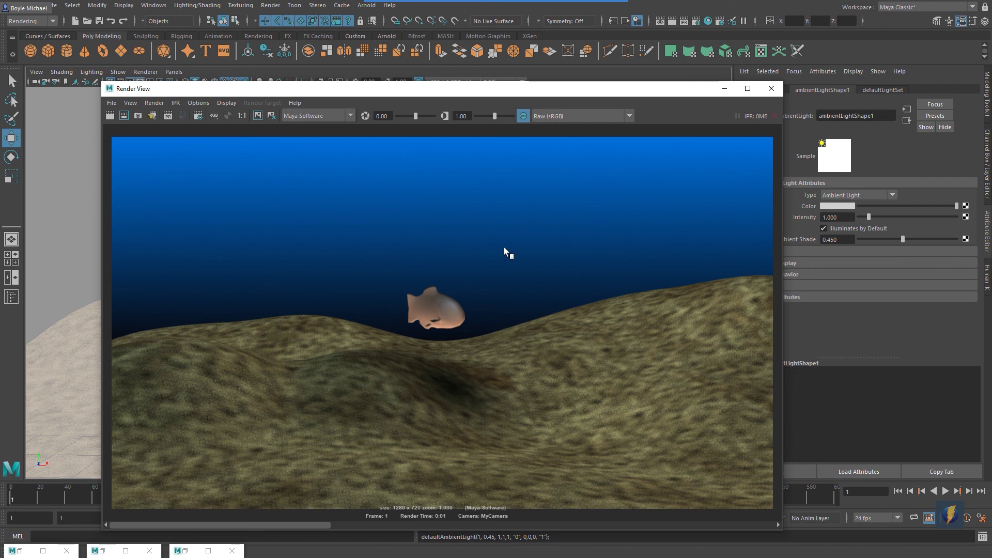
Step: Set the ambient light's Intensity to 0.5 in the Attribute Editor
left_click_drag(627, 91, 551, 93)
left_click(761, 156)
double_click(838, 217)
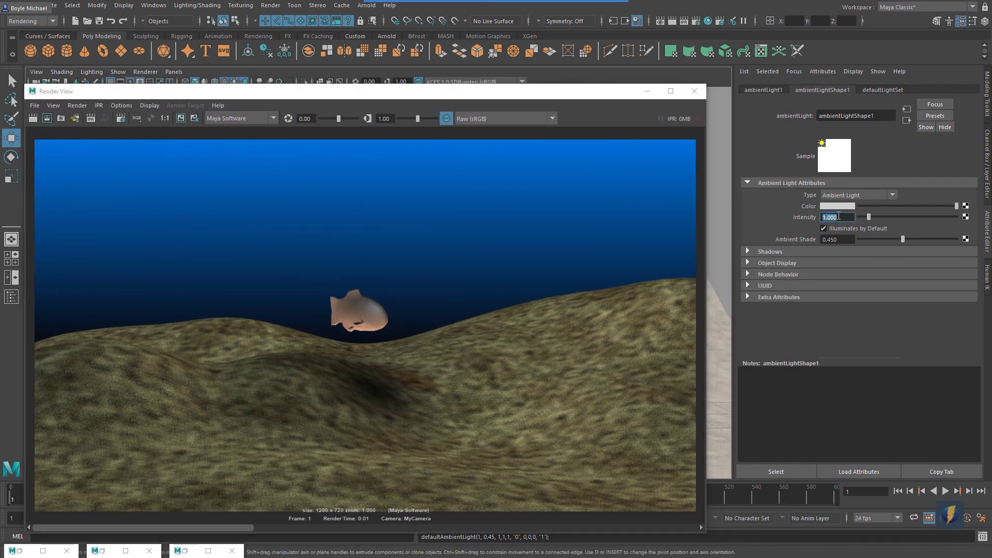
type("0.5")
key("Return")
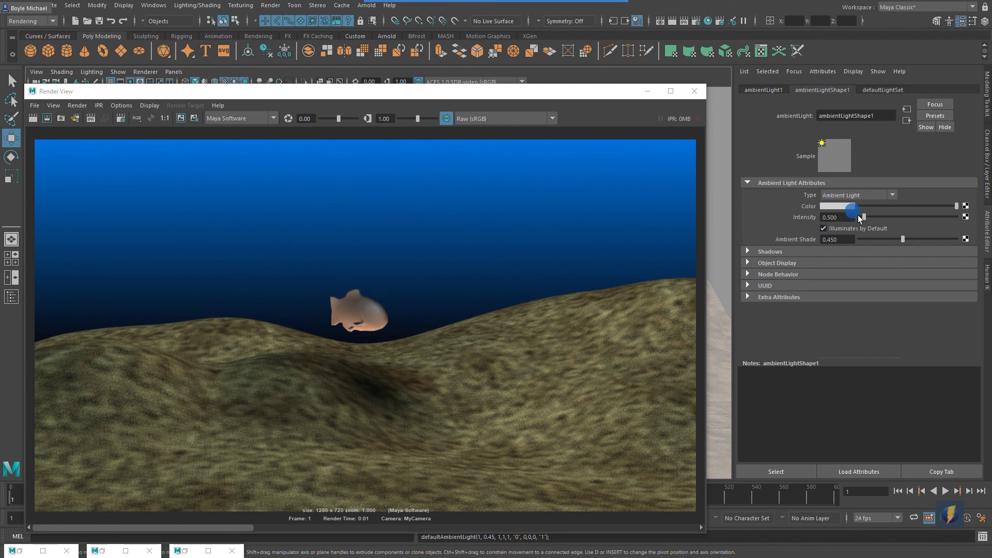
Step: Give the ambient light a warm tan colour and re-render the frame
left_click(847, 206)
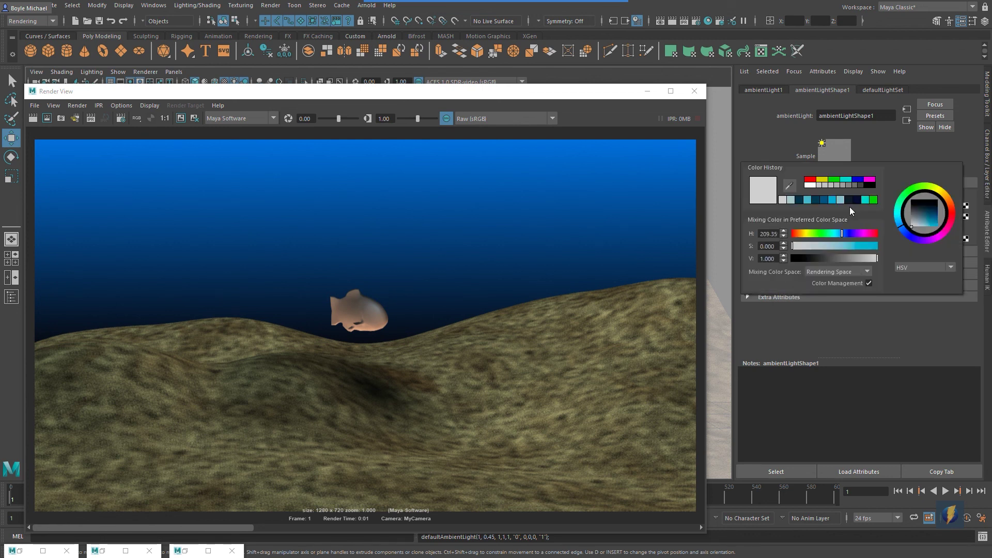
left_click(942, 199)
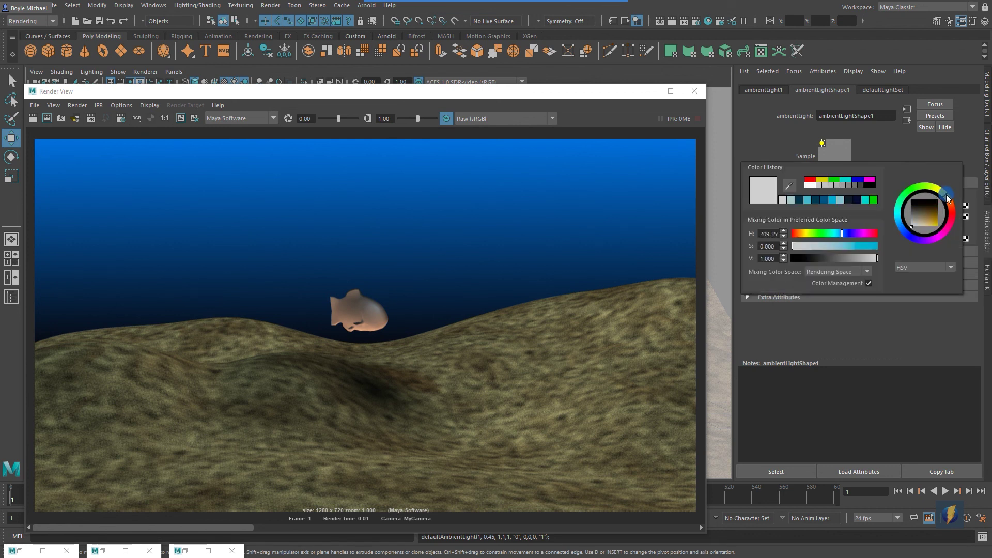
left_click(920, 229)
left_click_drag(920, 230, 924, 230)
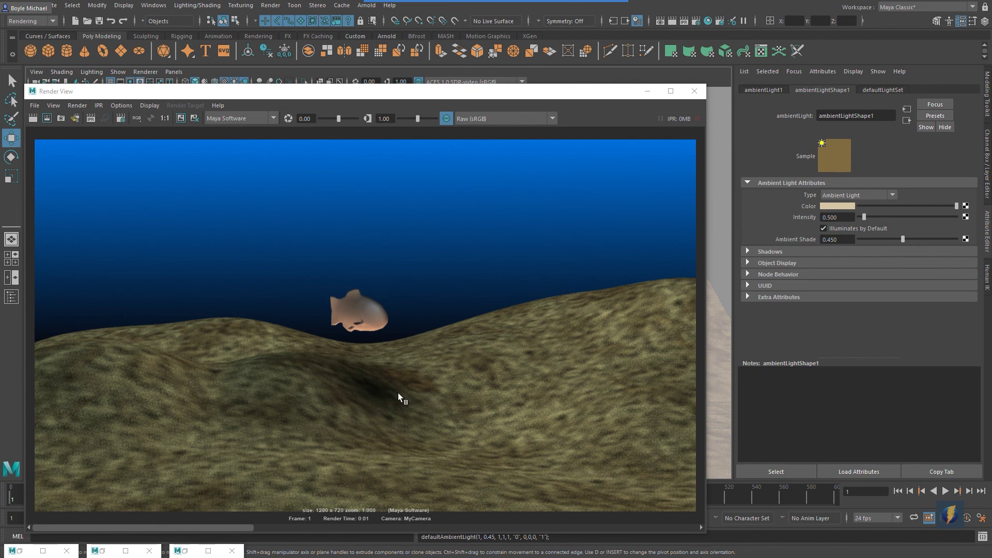
left_click(32, 118)
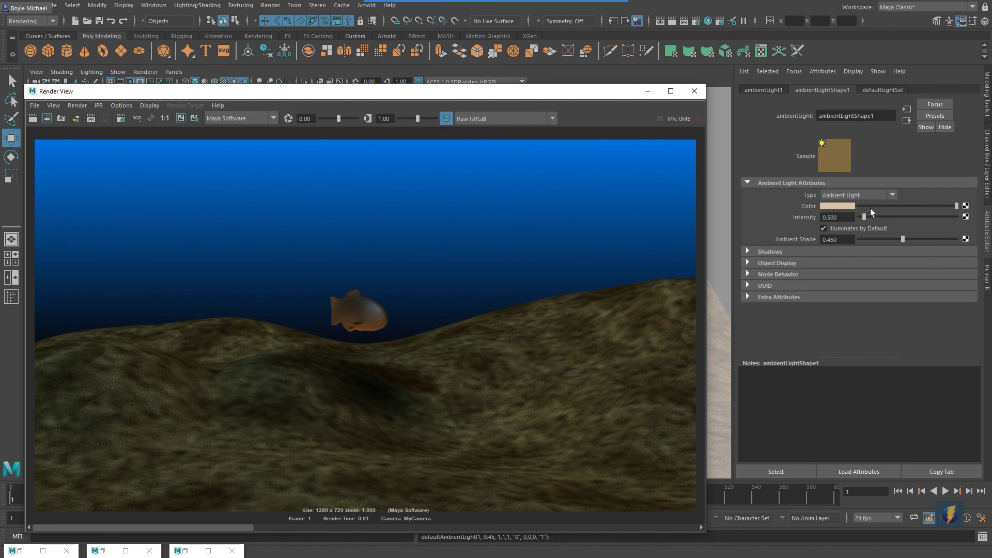
Step: Raise the light Intensity to 0.699, re-render to check, and close Render View
left_click_drag(864, 218, 865, 218)
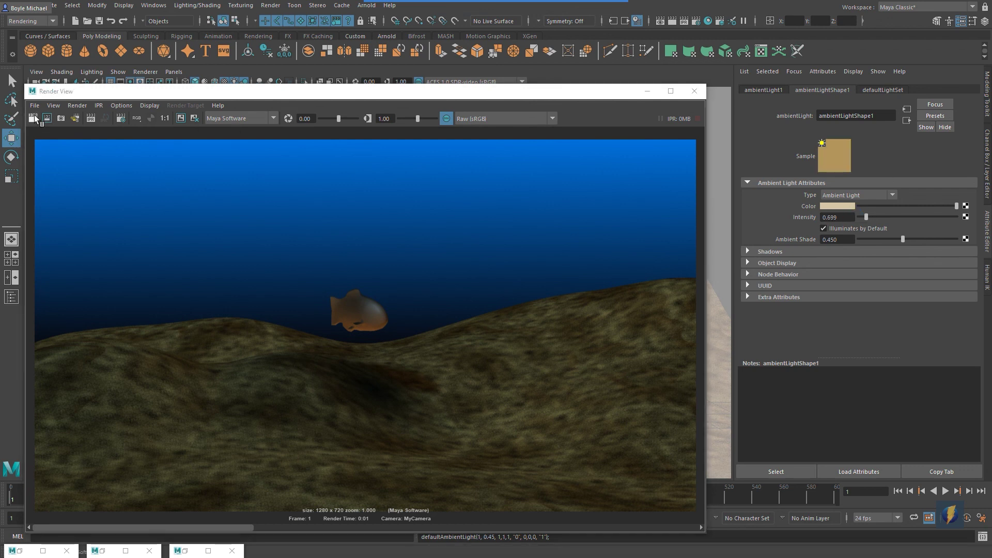
left_click(60, 119)
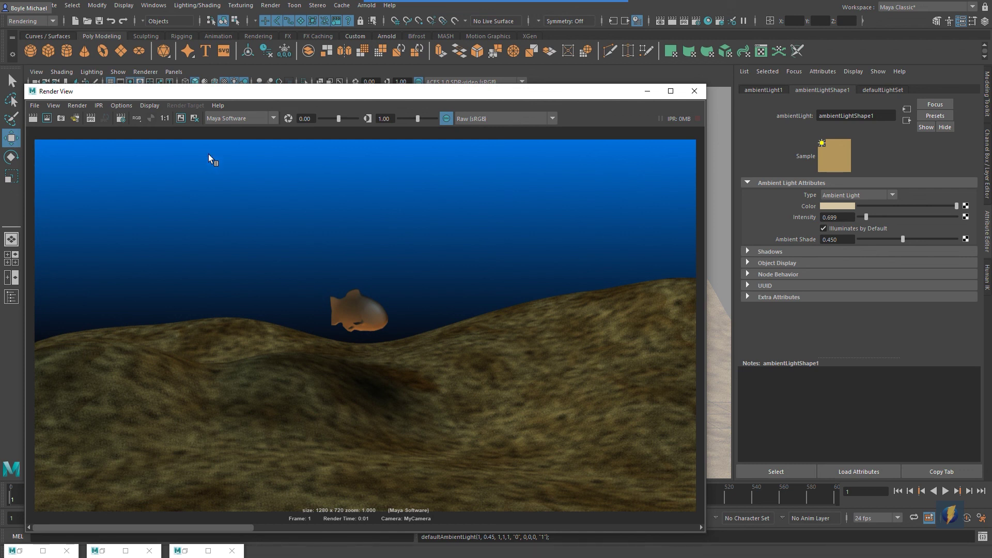
mouse_move(586, 6)
mouse_move(455, 423)
left_mouse_down()
mouse_move(407, 381)
mouse_move(382, 329)
mouse_move(354, 332)
mouse_move(399, 364)
mouse_move(403, 331)
mouse_move(424, 389)
left_mouse_up()
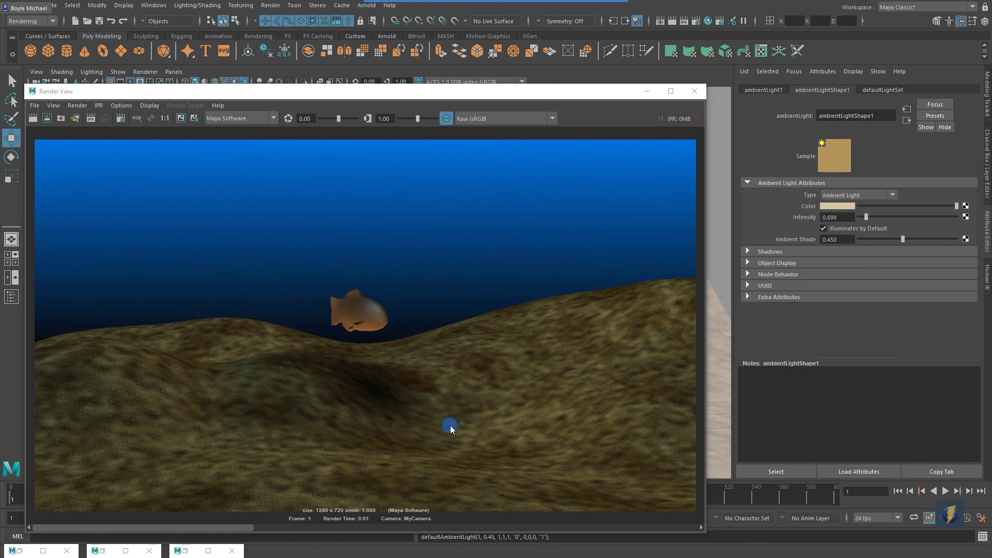
mouse_move(469, 419)
left_mouse_down()
mouse_move(381, 337)
mouse_move(347, 327)
mouse_move(390, 336)
mouse_move(373, 332)
left_mouse_up()
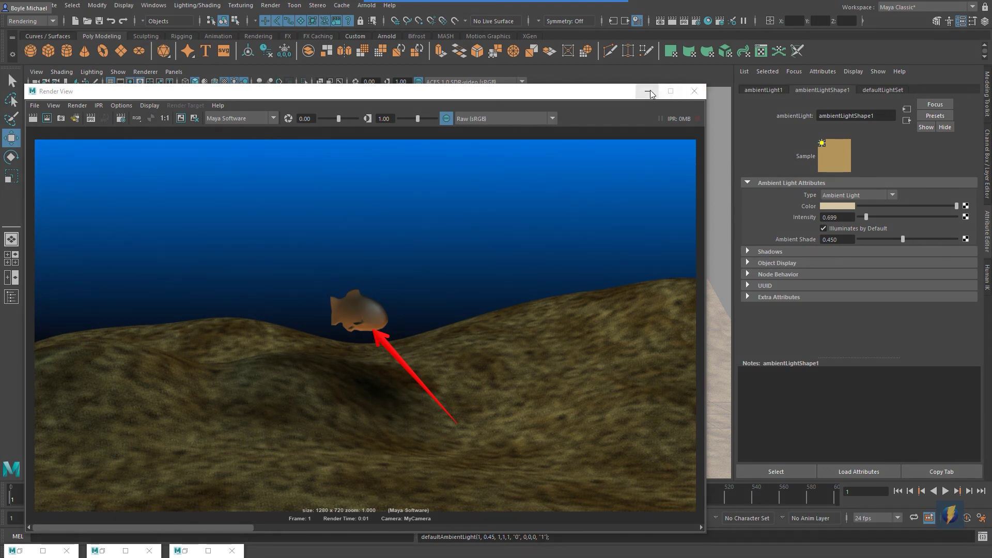
left_click(694, 91)
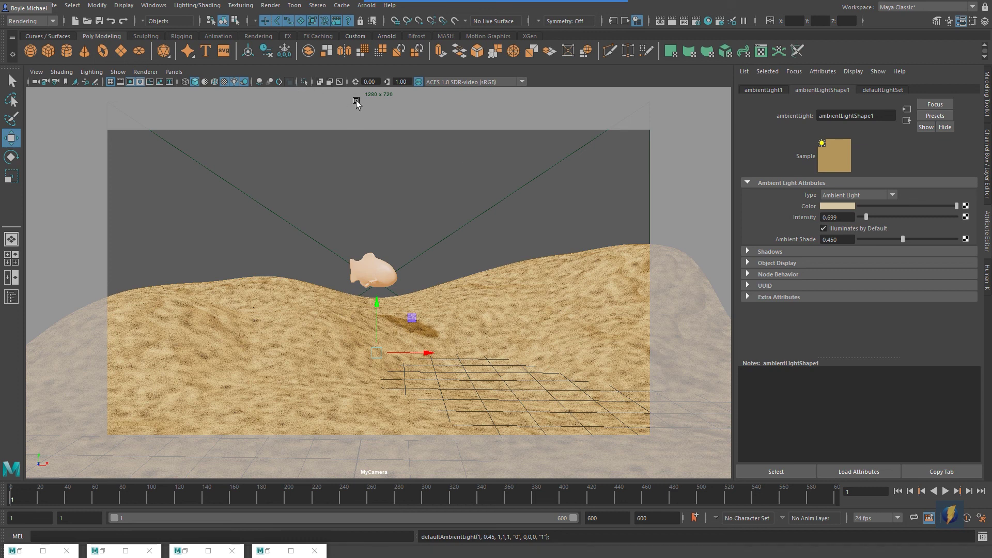
Step: Batch render the animation, then switch to the images folder
left_click(271, 6)
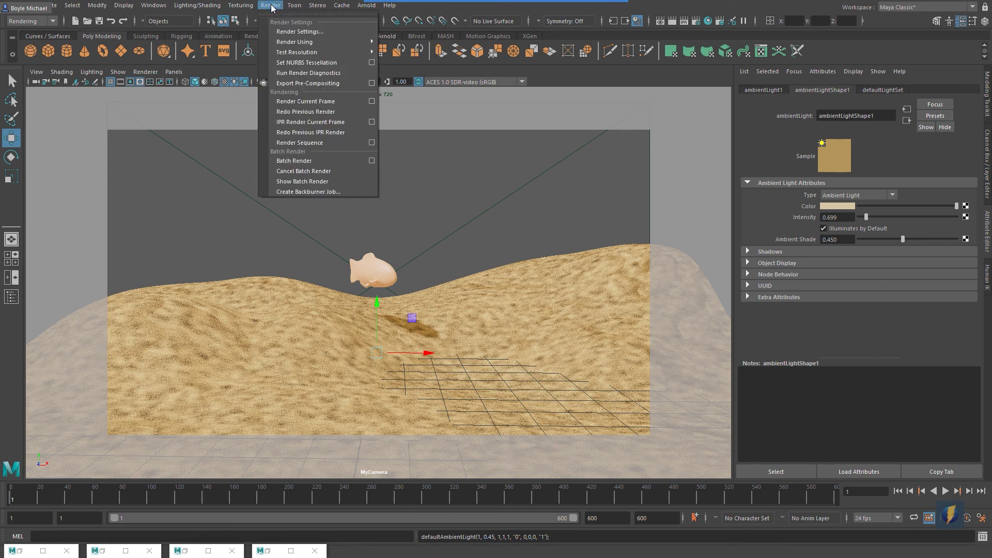
left_click(293, 160)
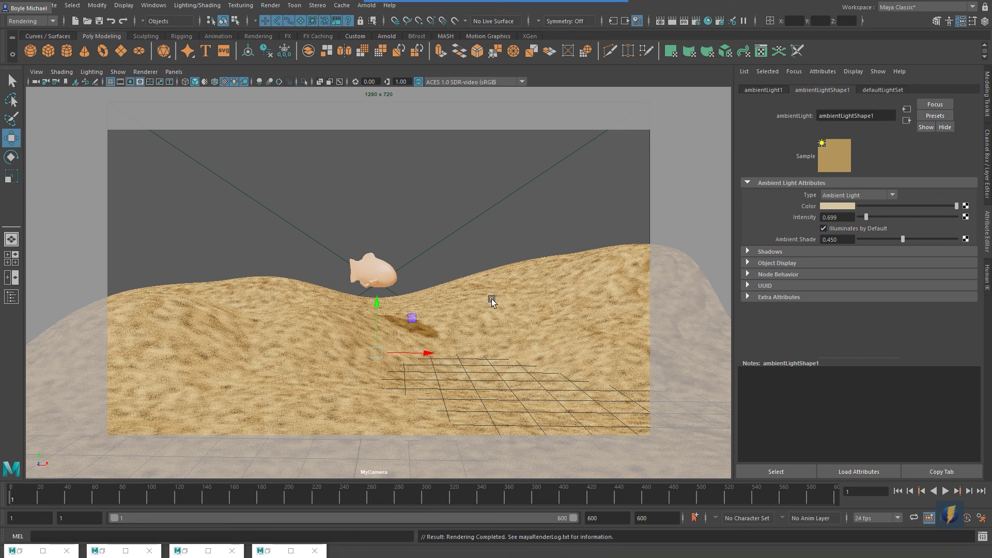
key("alt+Tab")
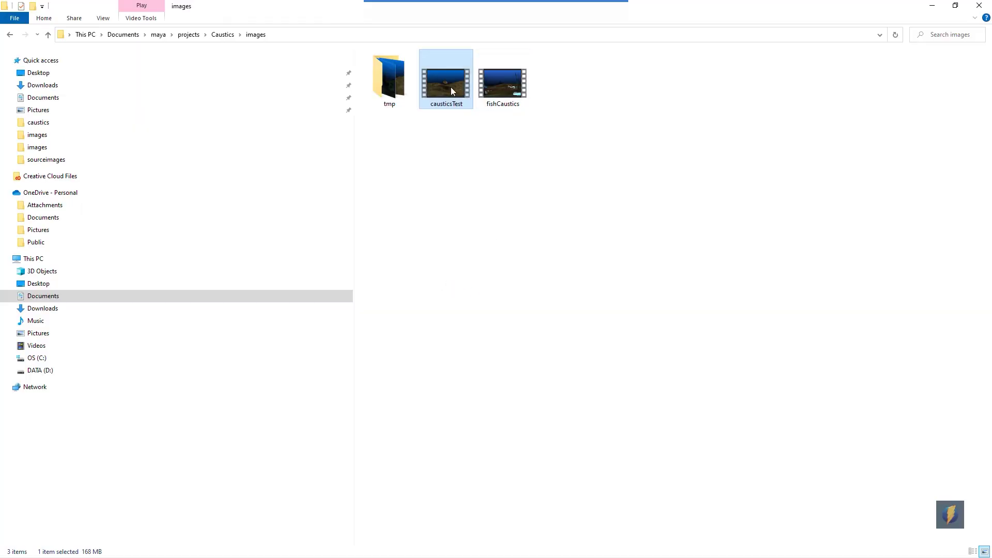
Step: Play causticsTest in a maximized Windows Media Player window, then close it
right_click(447, 83)
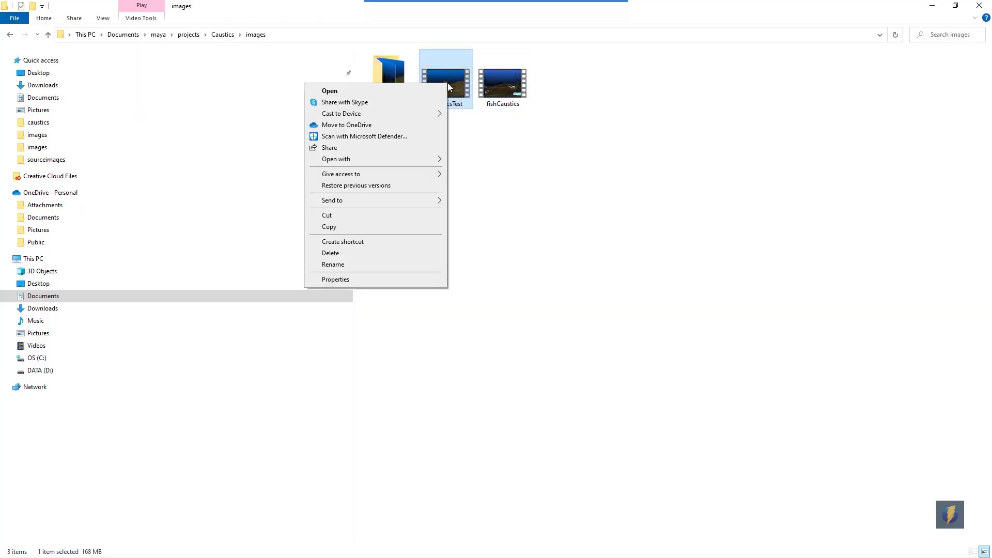
mouse_move(370, 160)
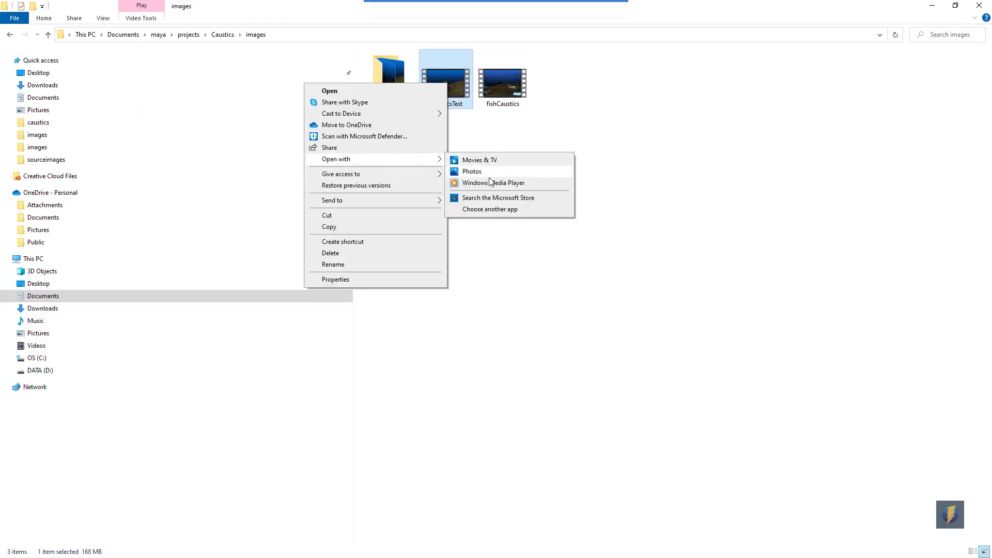
left_click(483, 186)
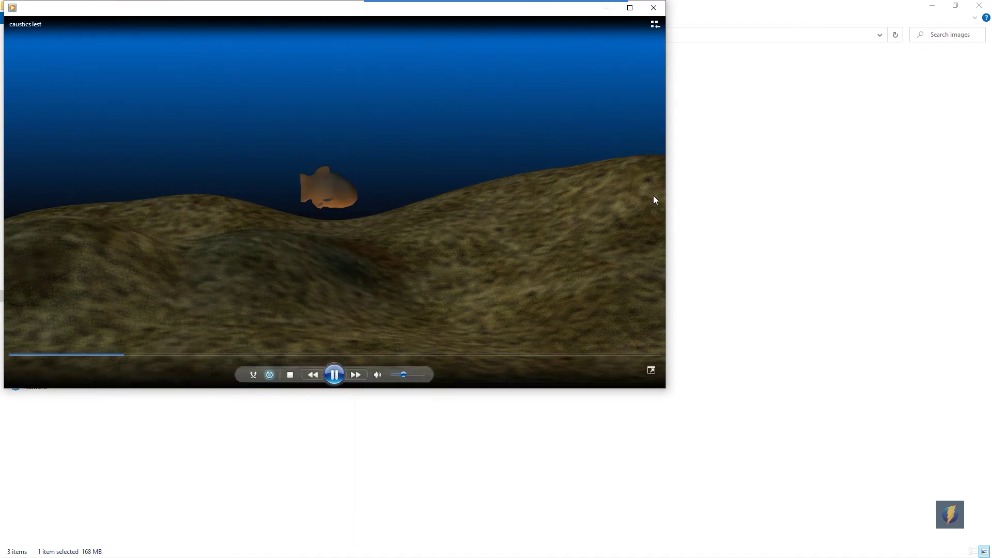
left_click(629, 7)
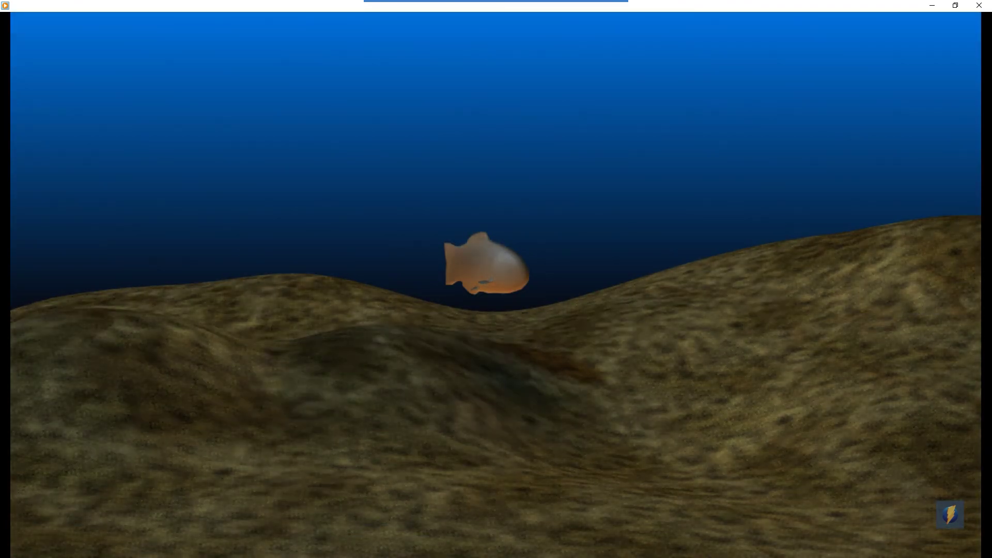
mouse_move(937, 293)
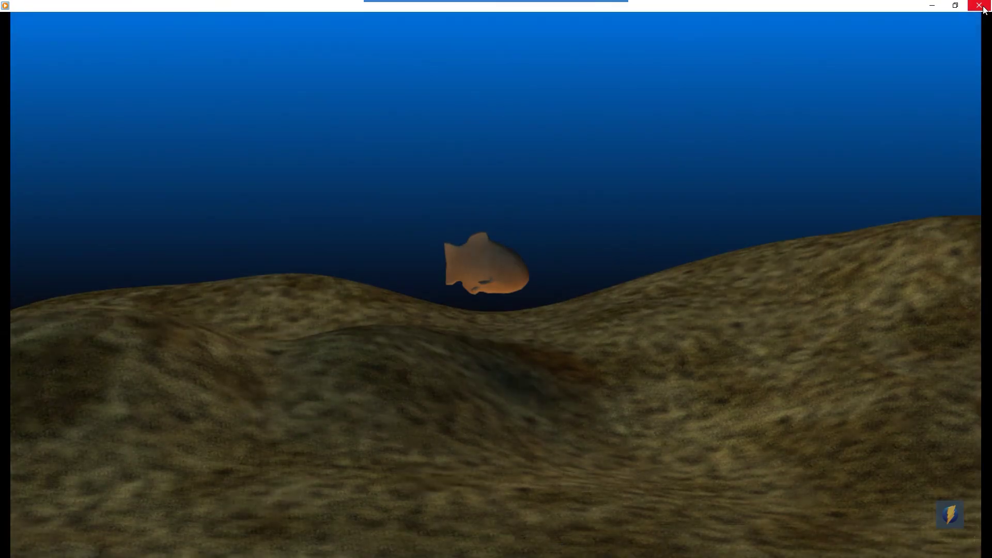
left_click(980, 6)
Step: Replay the rendered fish video full-screen
key("alt+Tab")
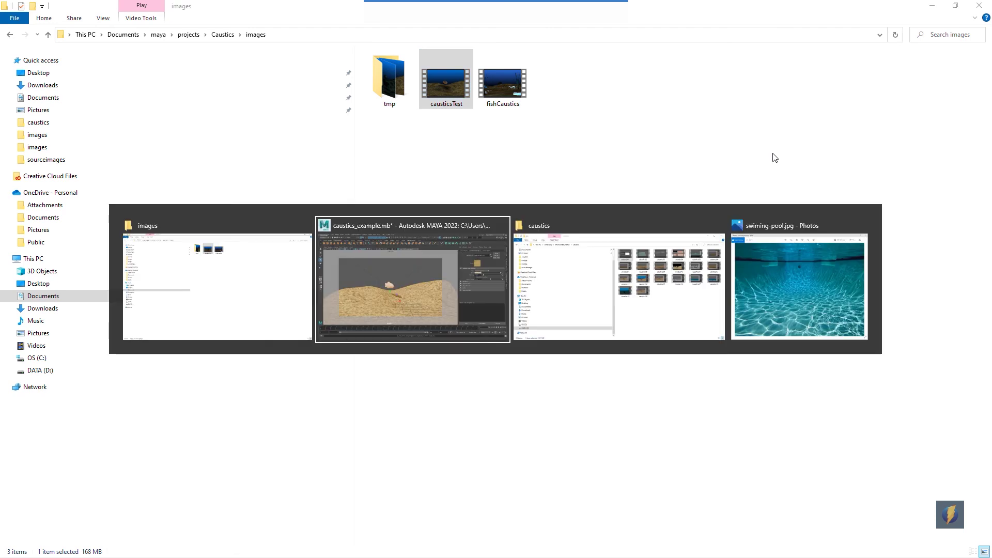
key("Escape")
key("Return")
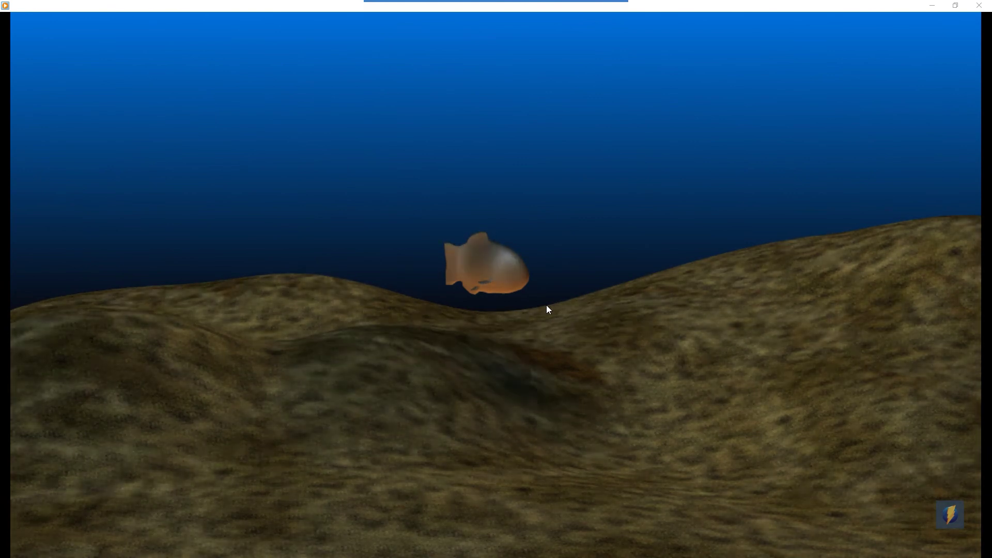
mouse_move(546, 310)
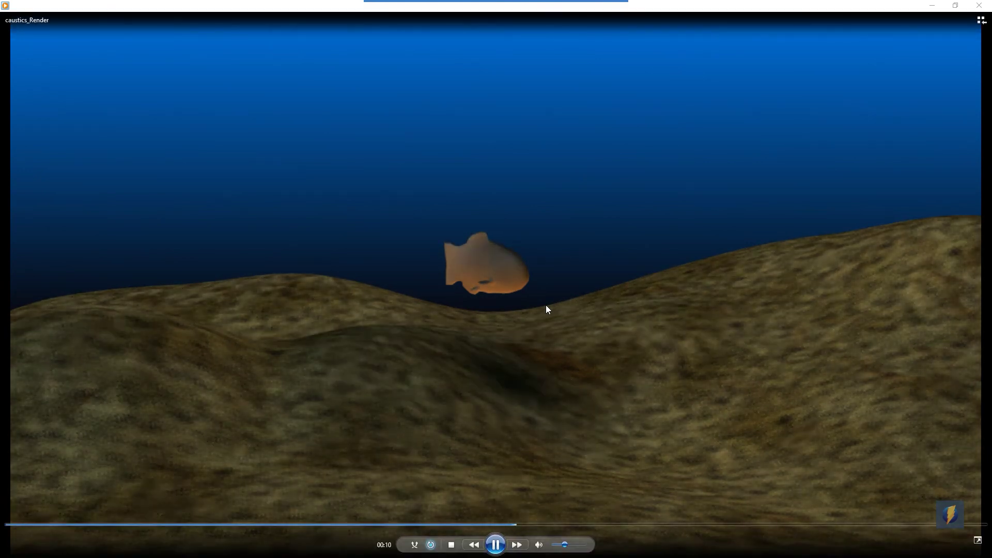